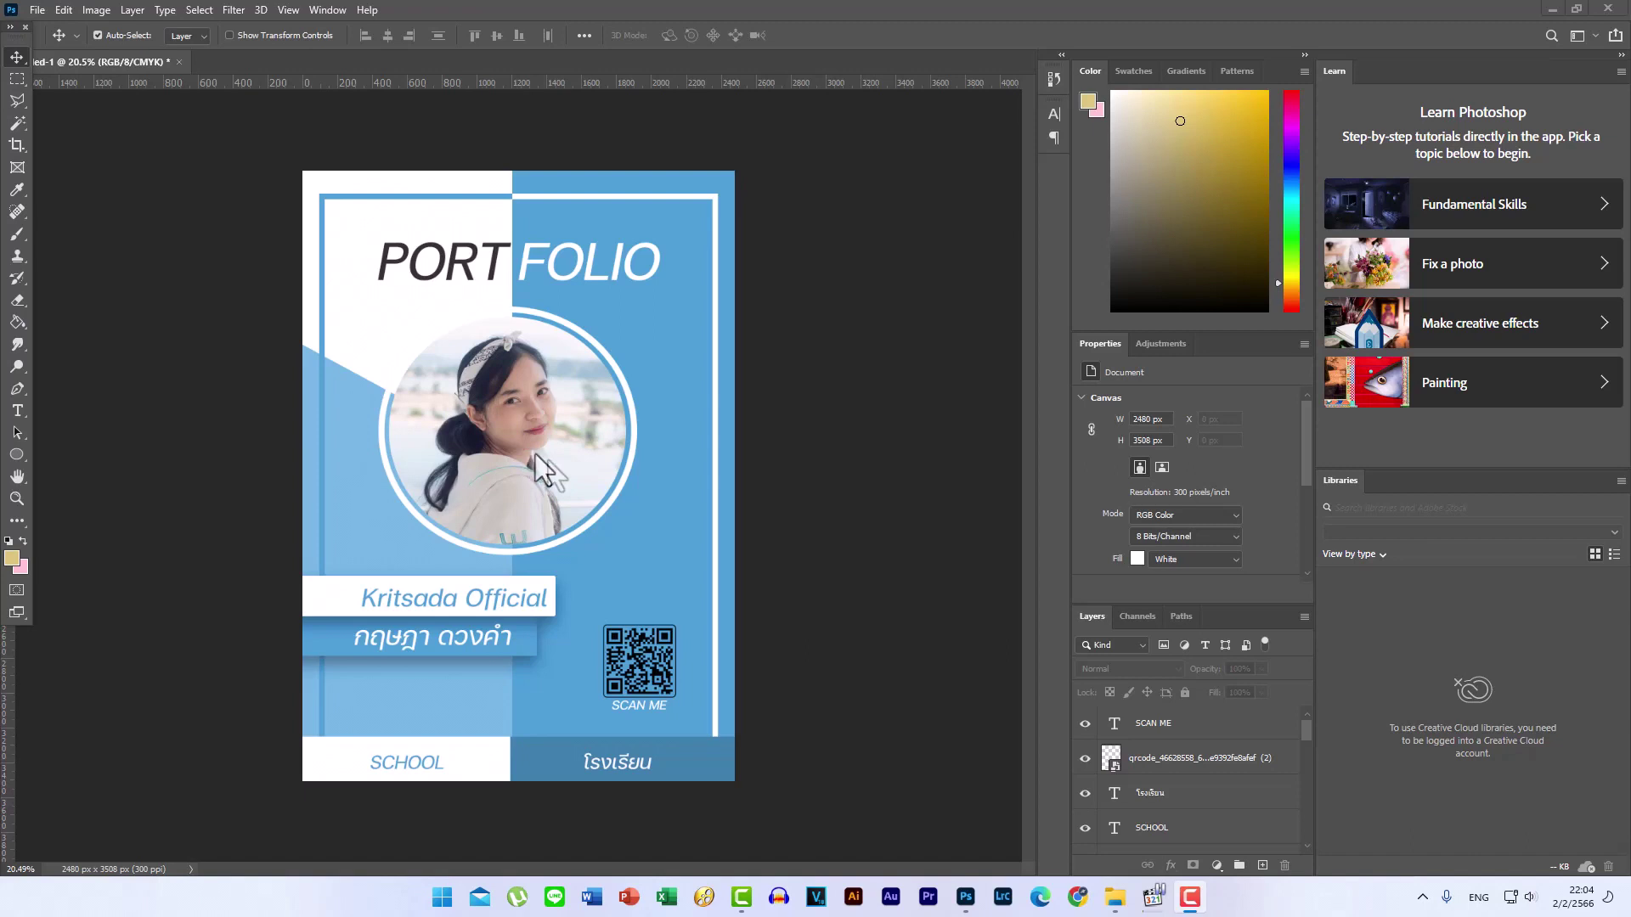
- Save the finished cover as a Photoshop PSD file and close it
scroll(523, 472, up, 1)
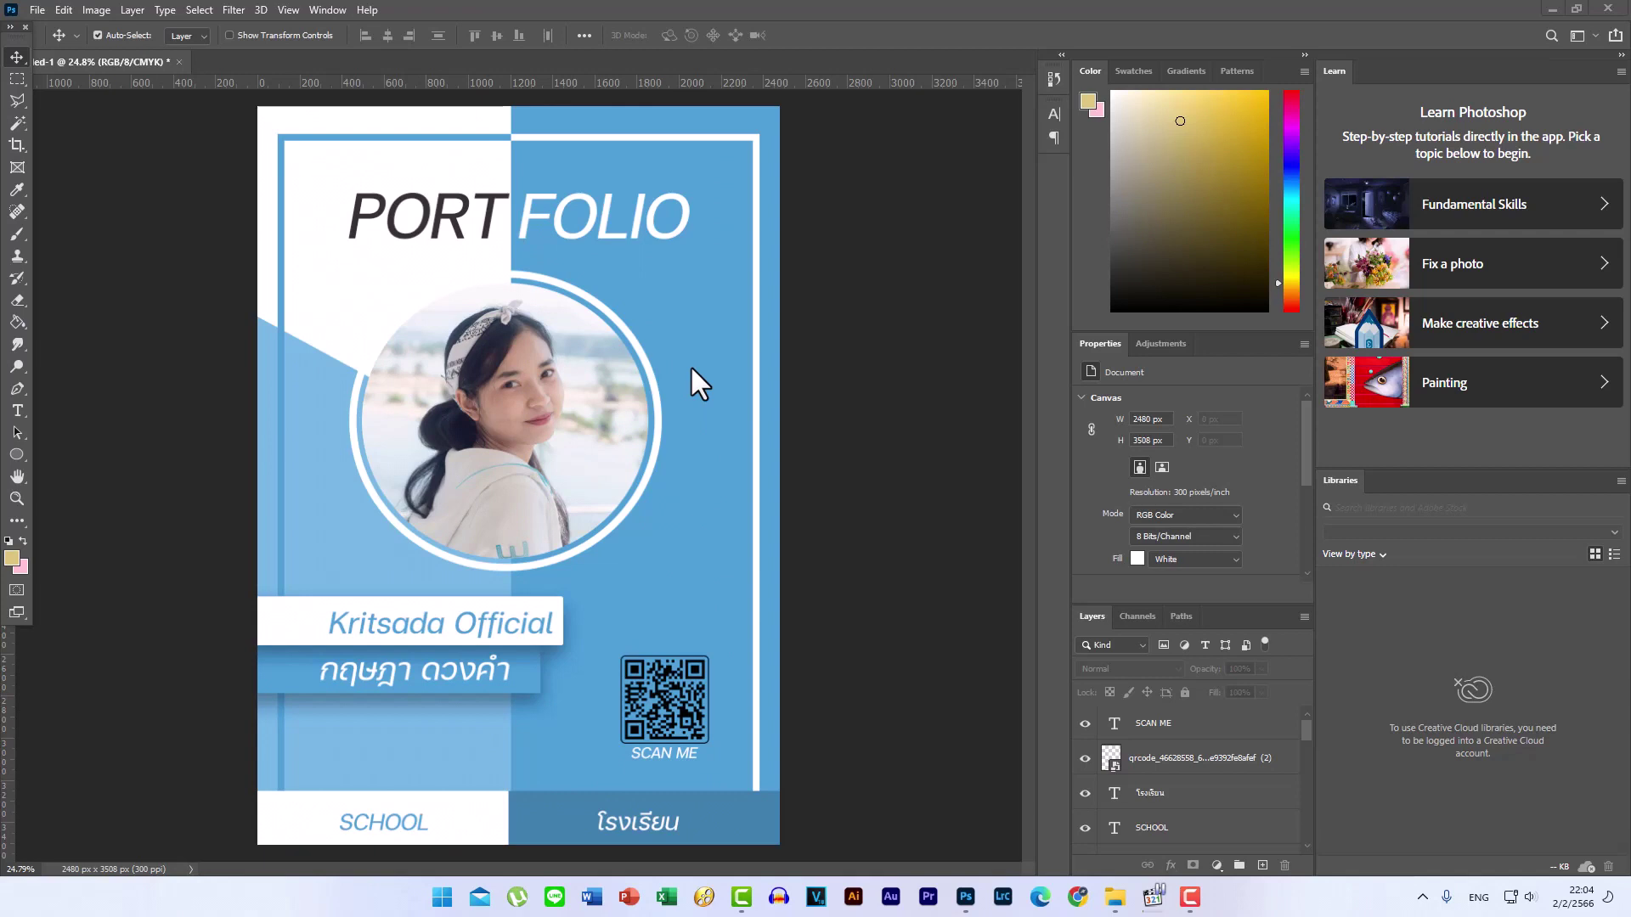
click(179, 61)
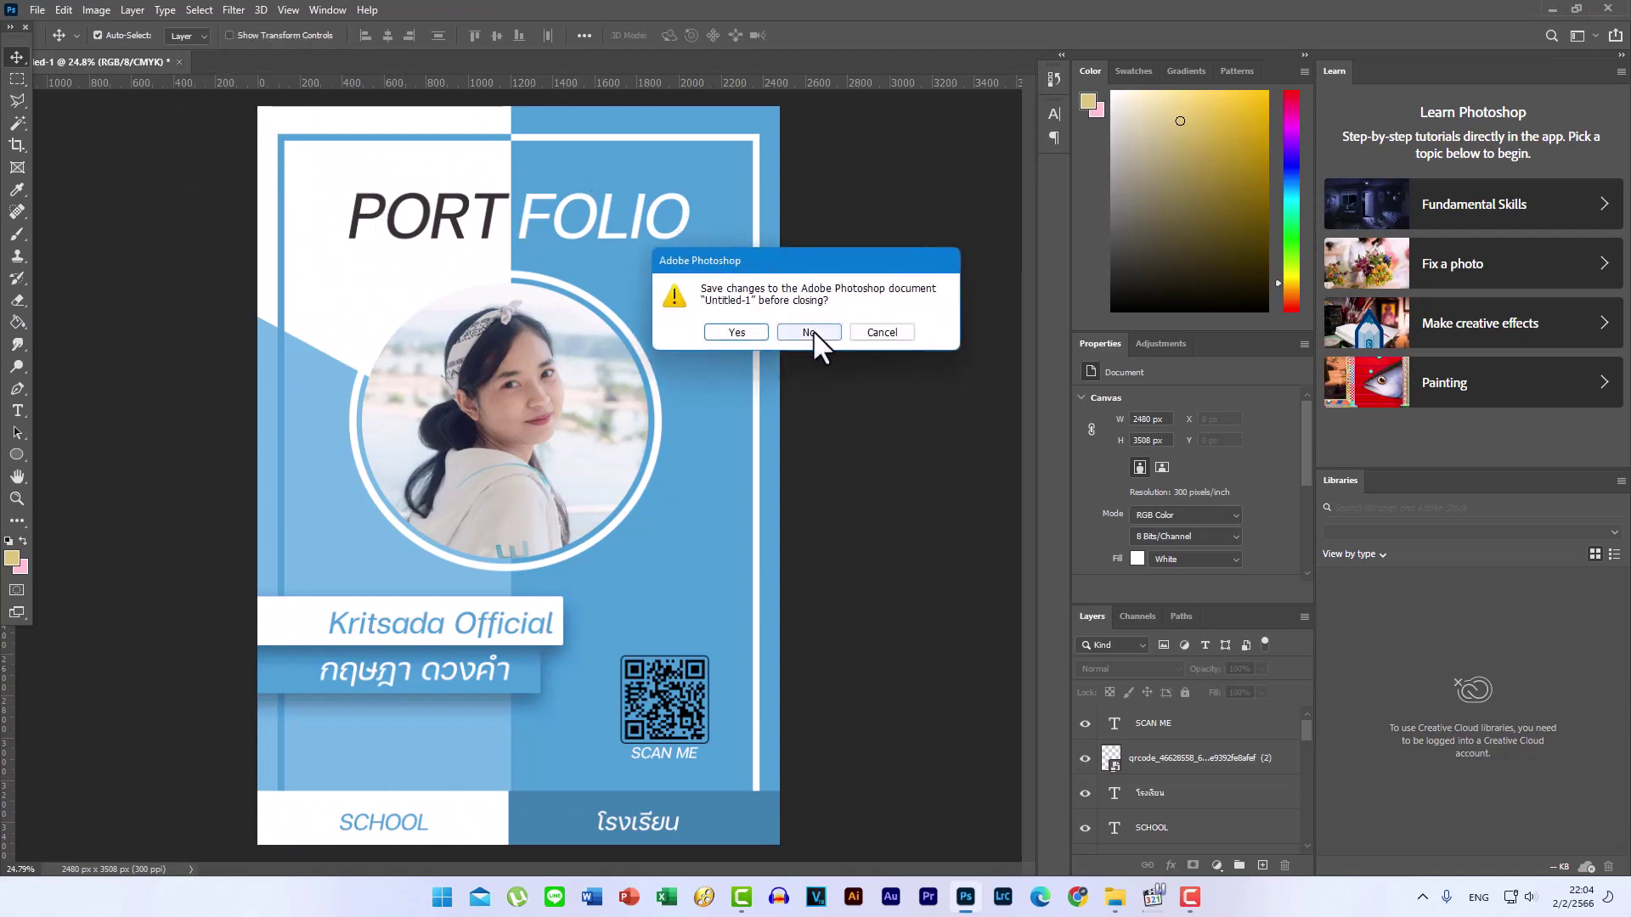
click(751, 335)
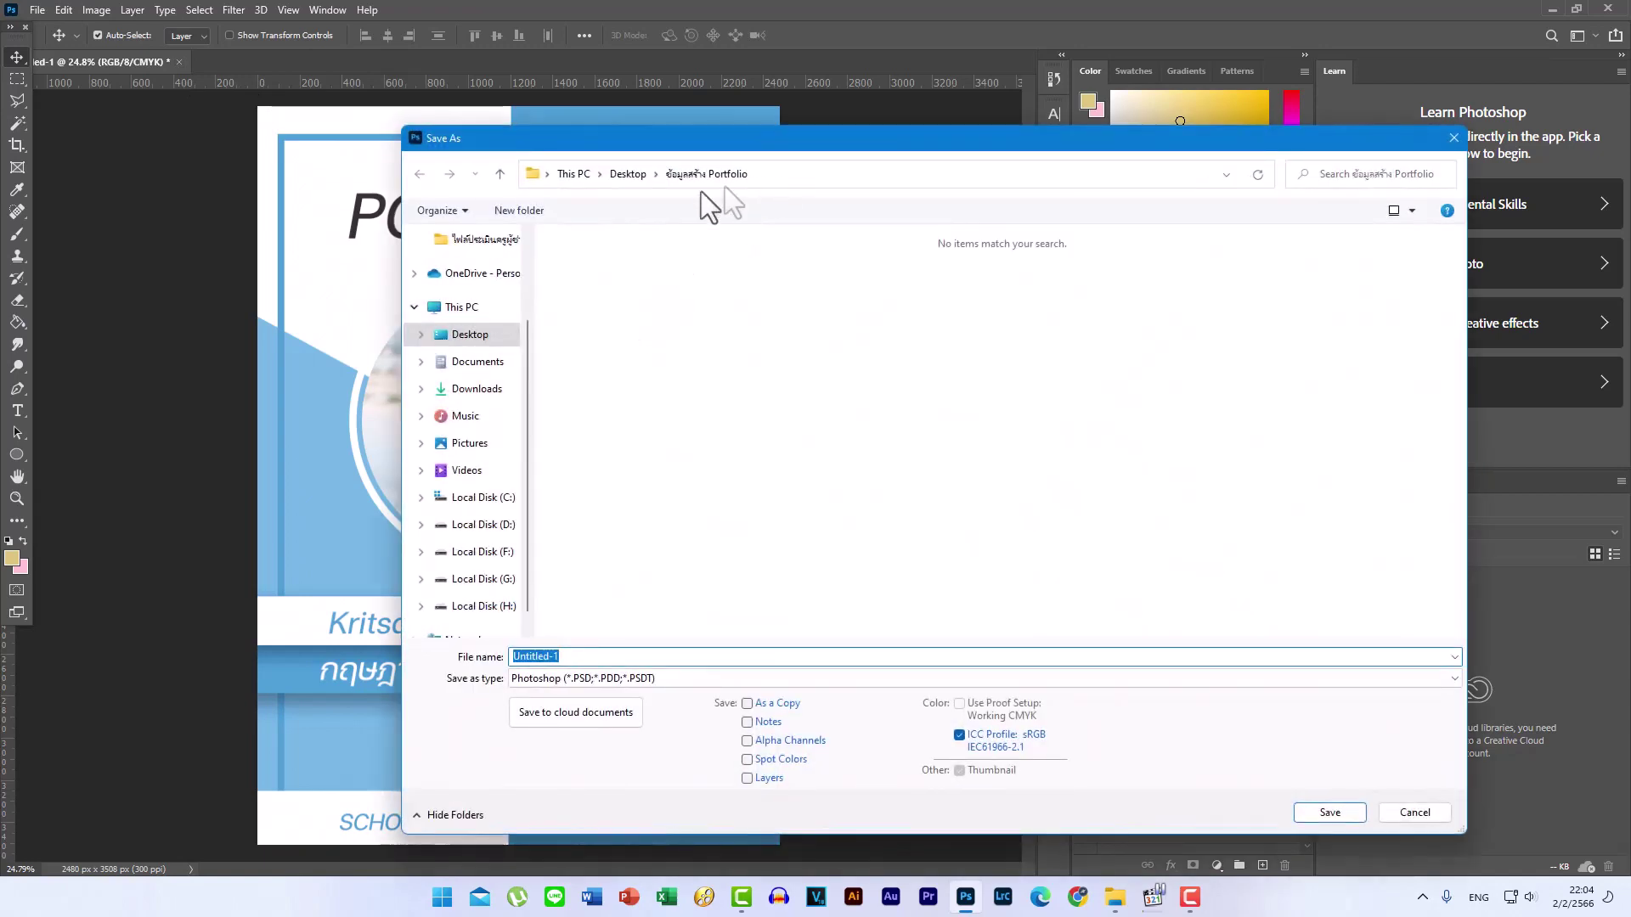
click(1333, 812)
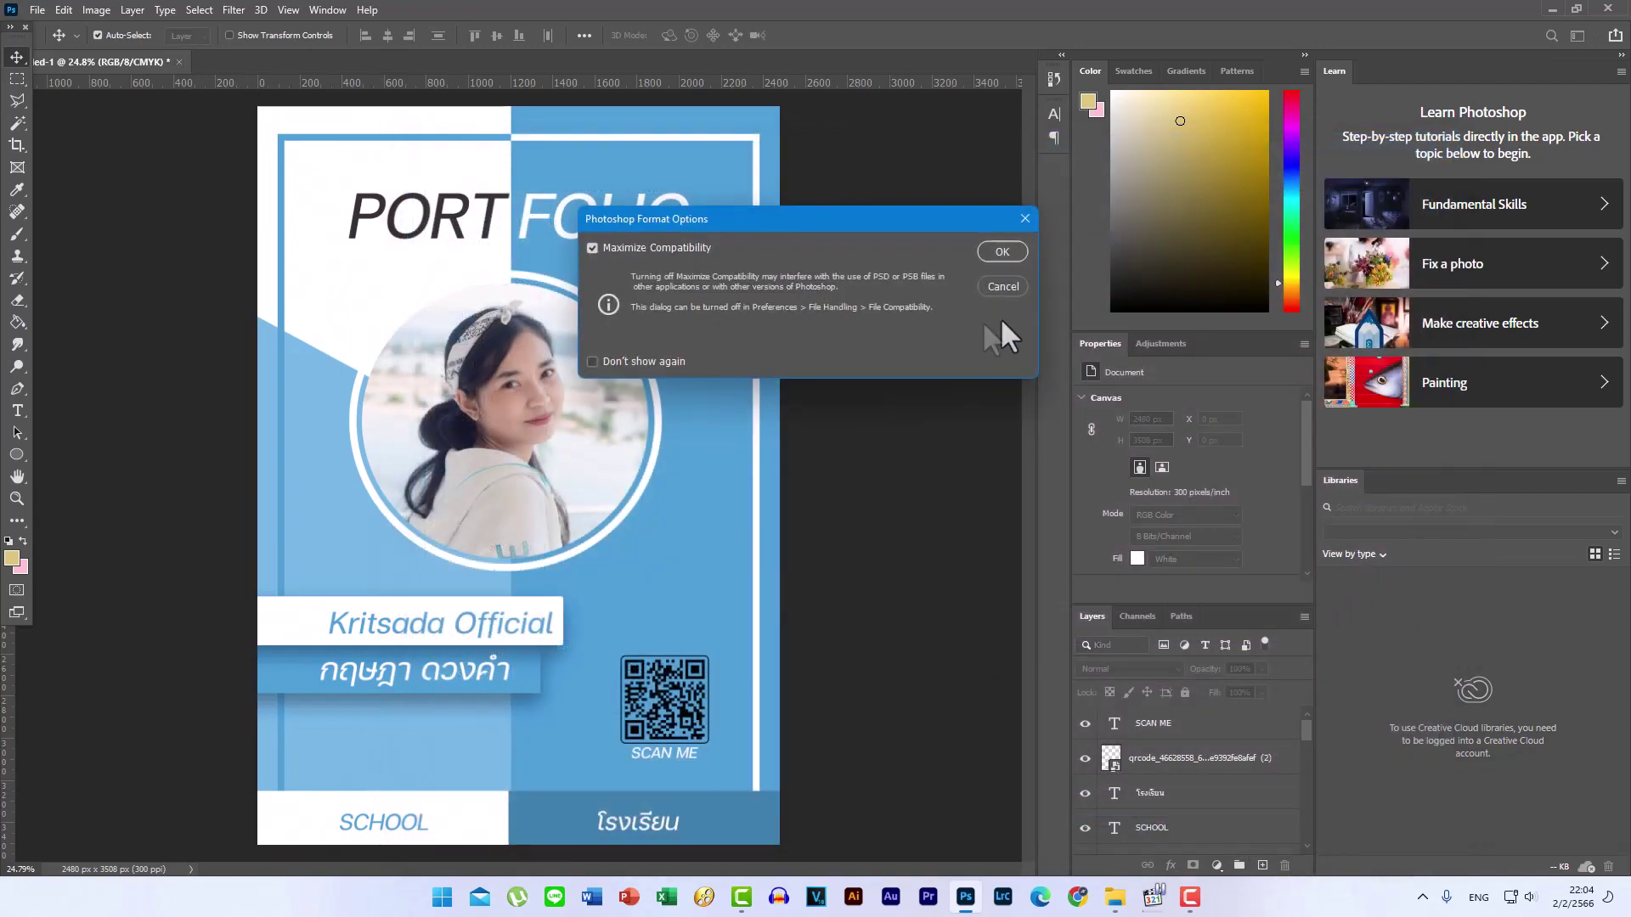
click(1023, 254)
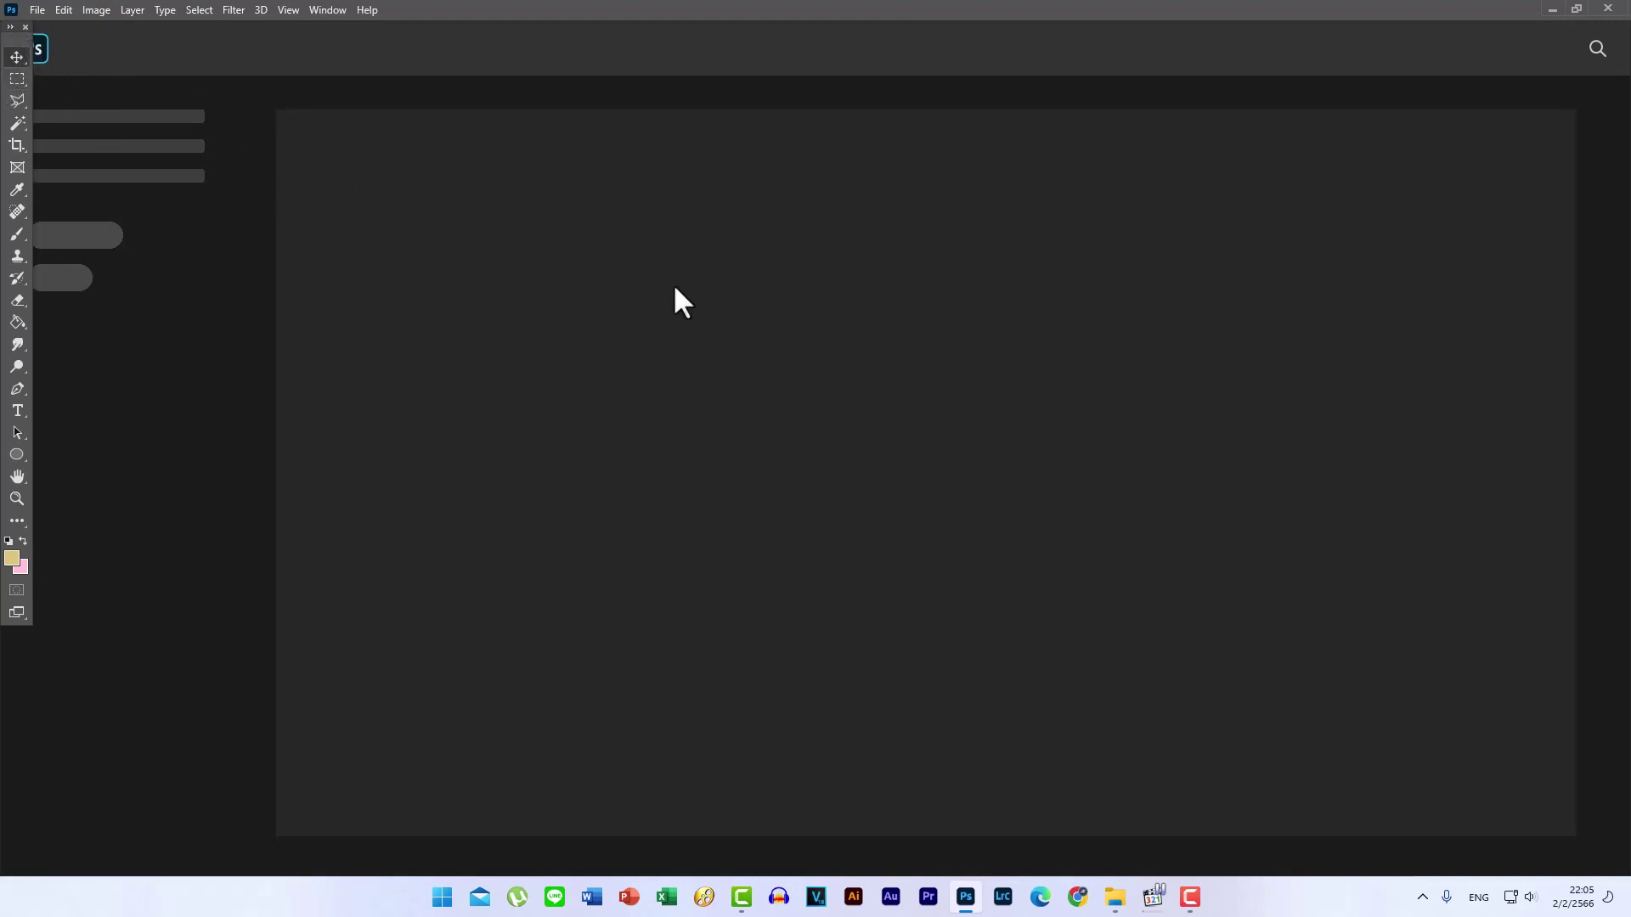
- Create a new blank A4 document at 300 ppi (2480 × 3508 px)
click(44, 12)
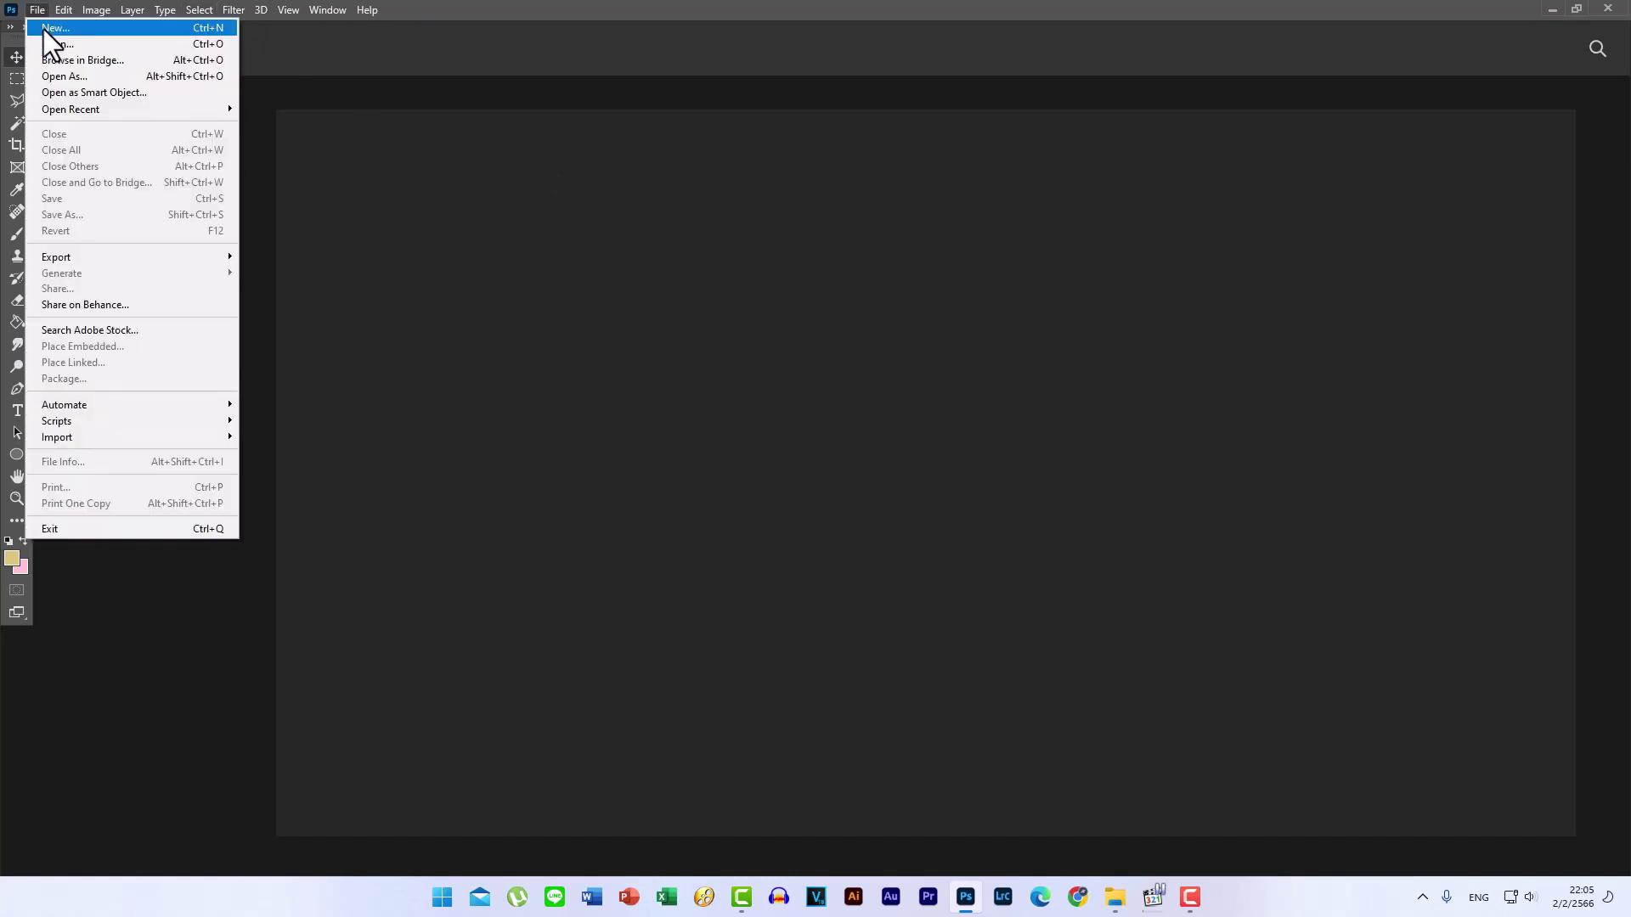
click(44, 27)
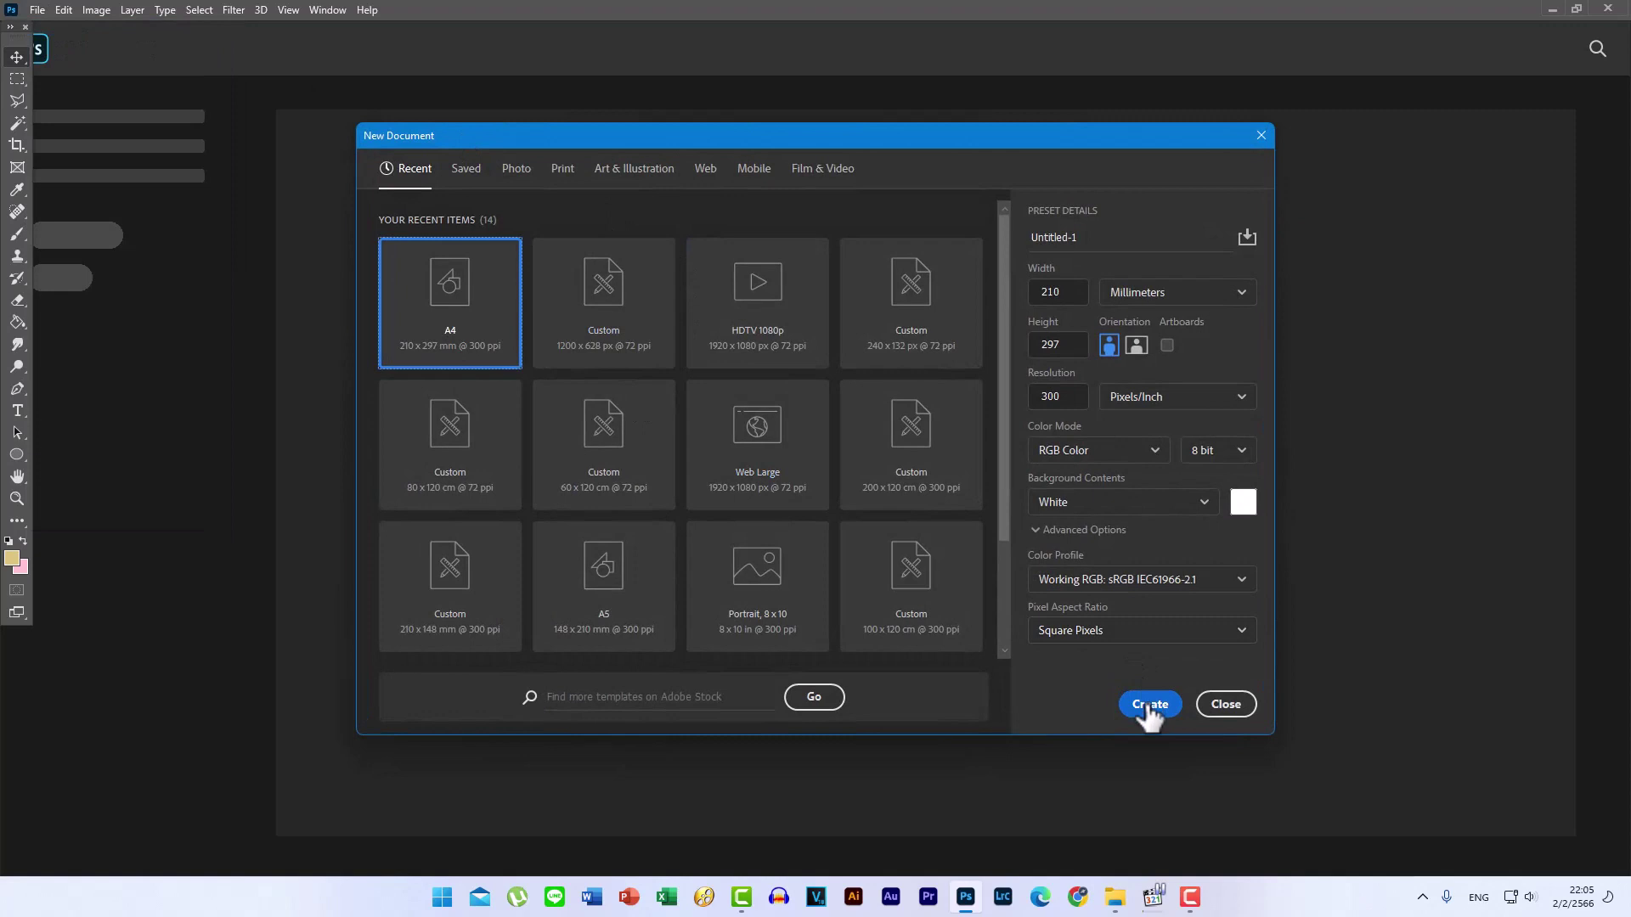
click(1148, 705)
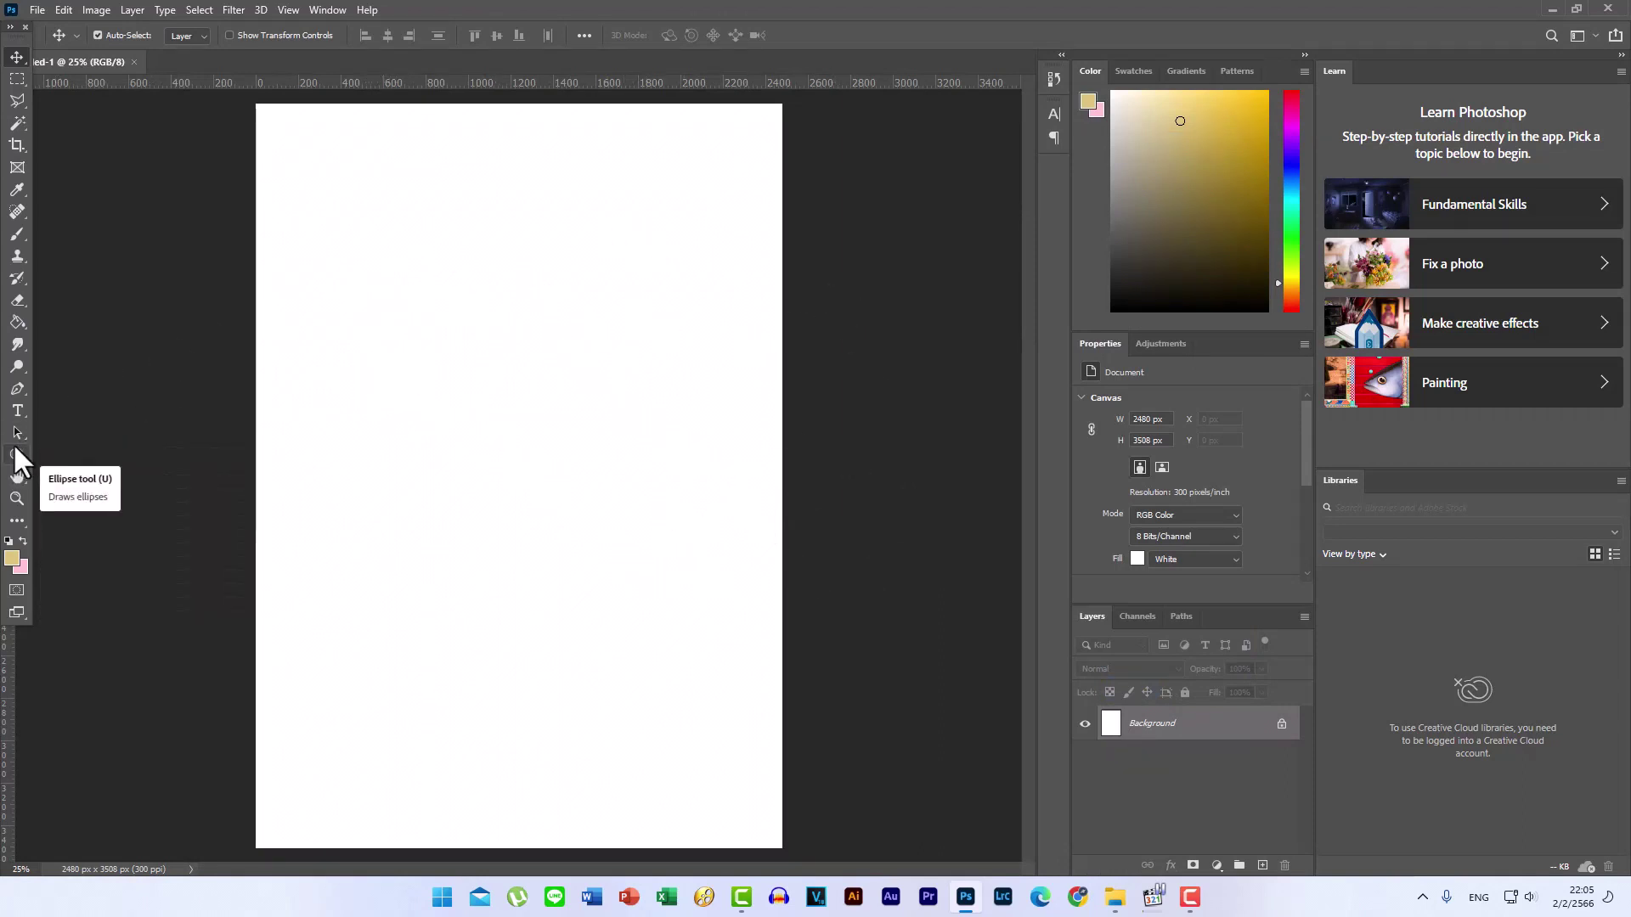
click(17, 454)
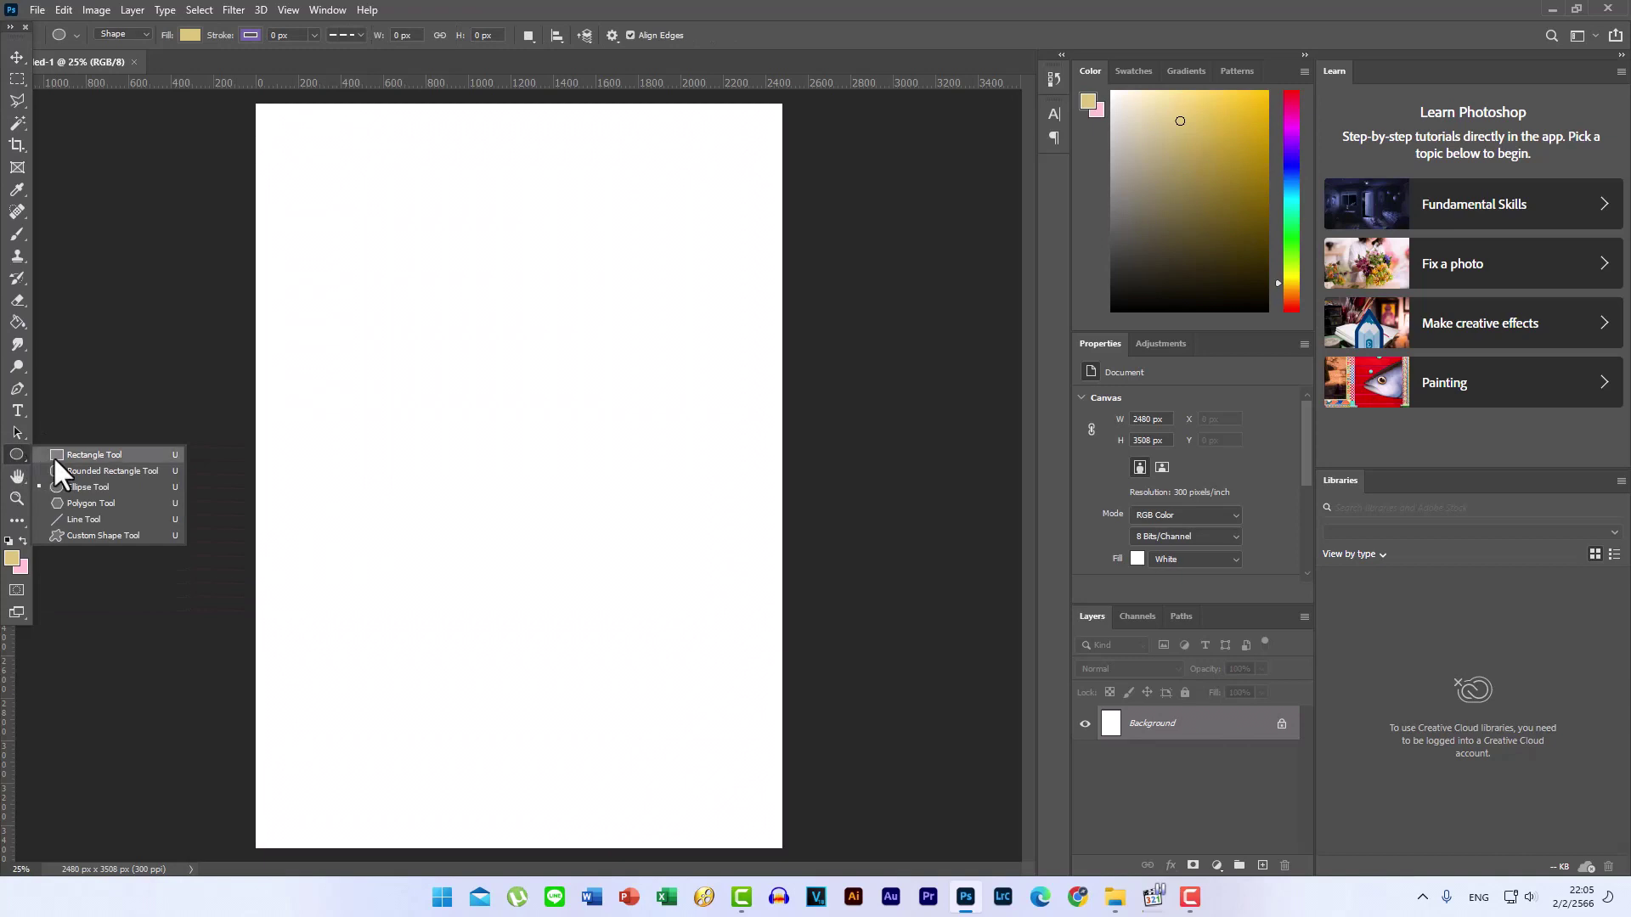
- Draw a 1324 × 3548 px rectangle over the page's right half and fill it blue
click(85, 455)
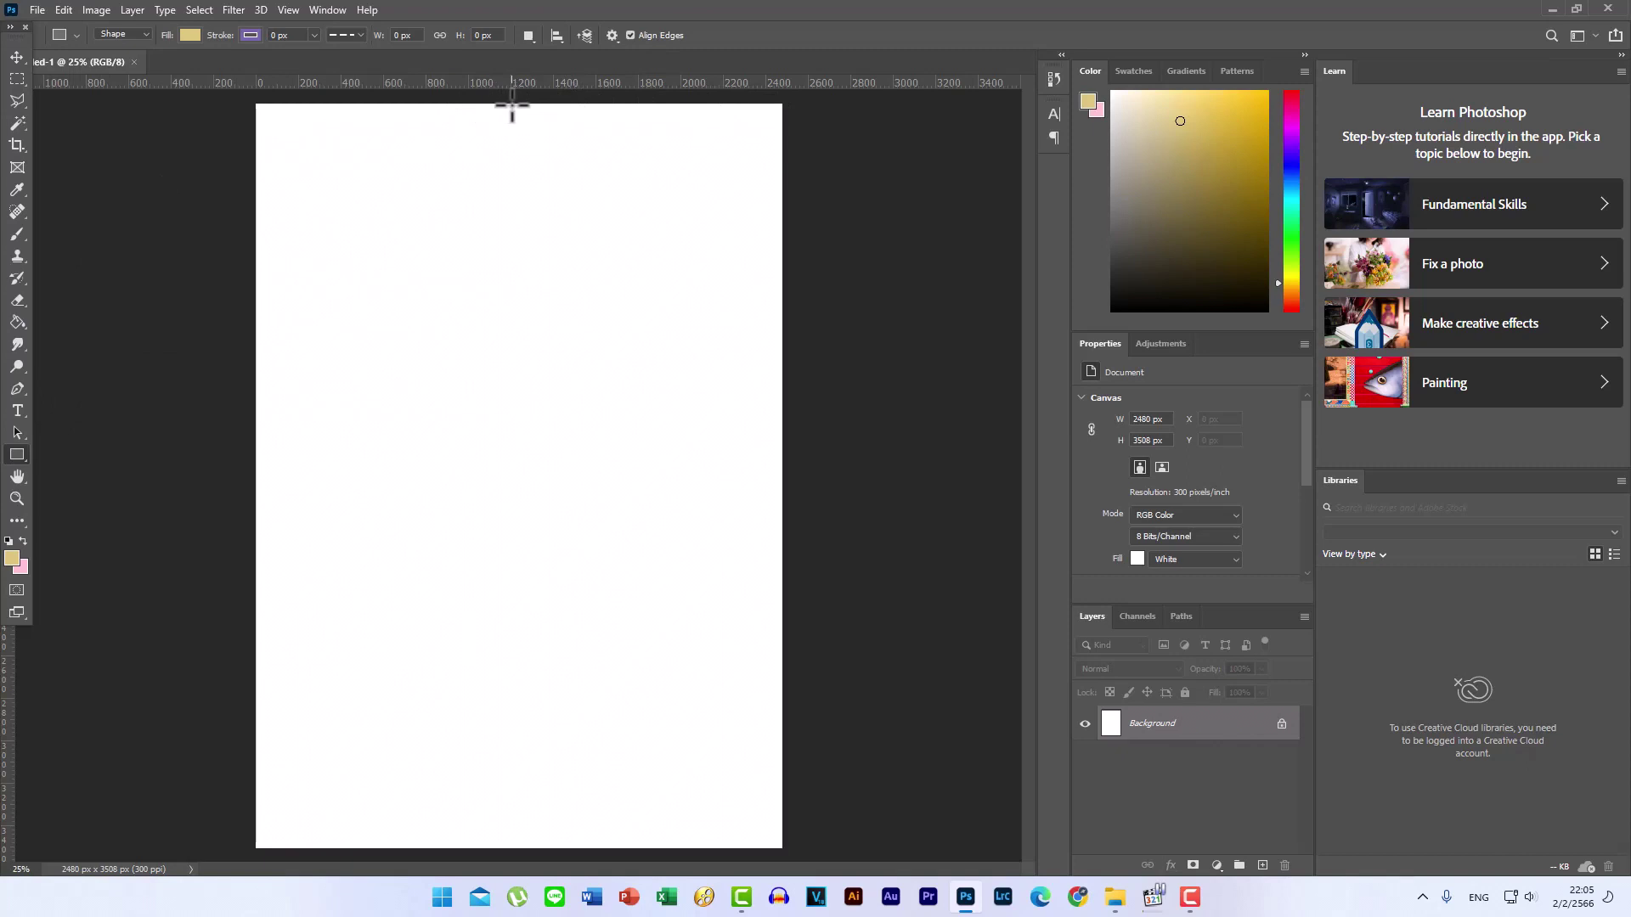
drag(512, 102, 793, 855)
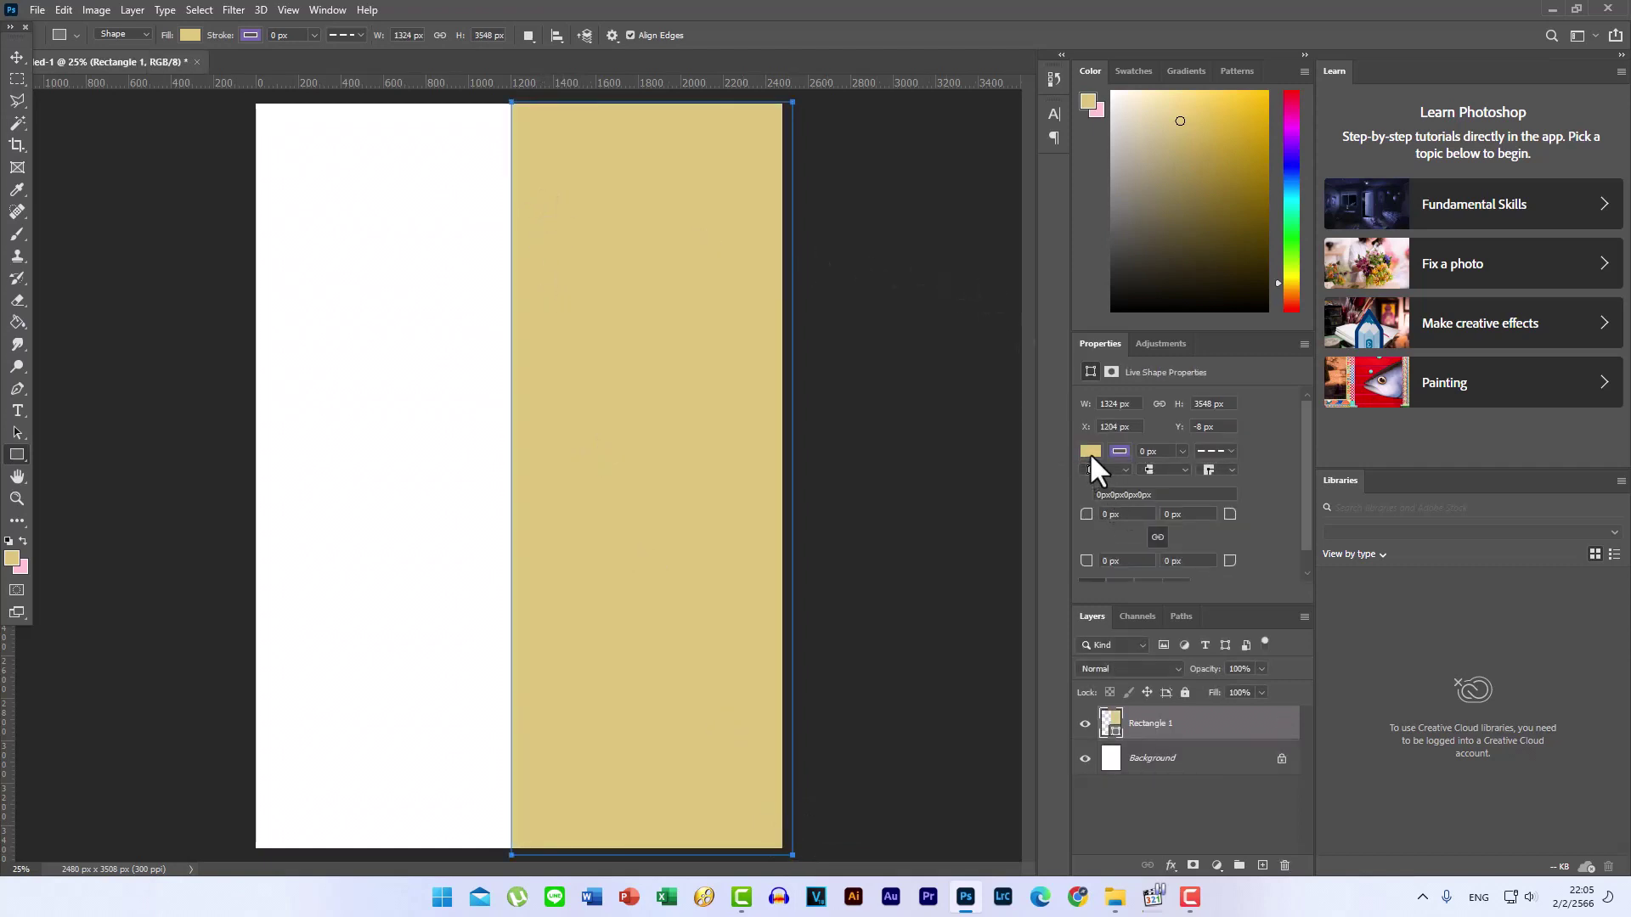
click(1090, 453)
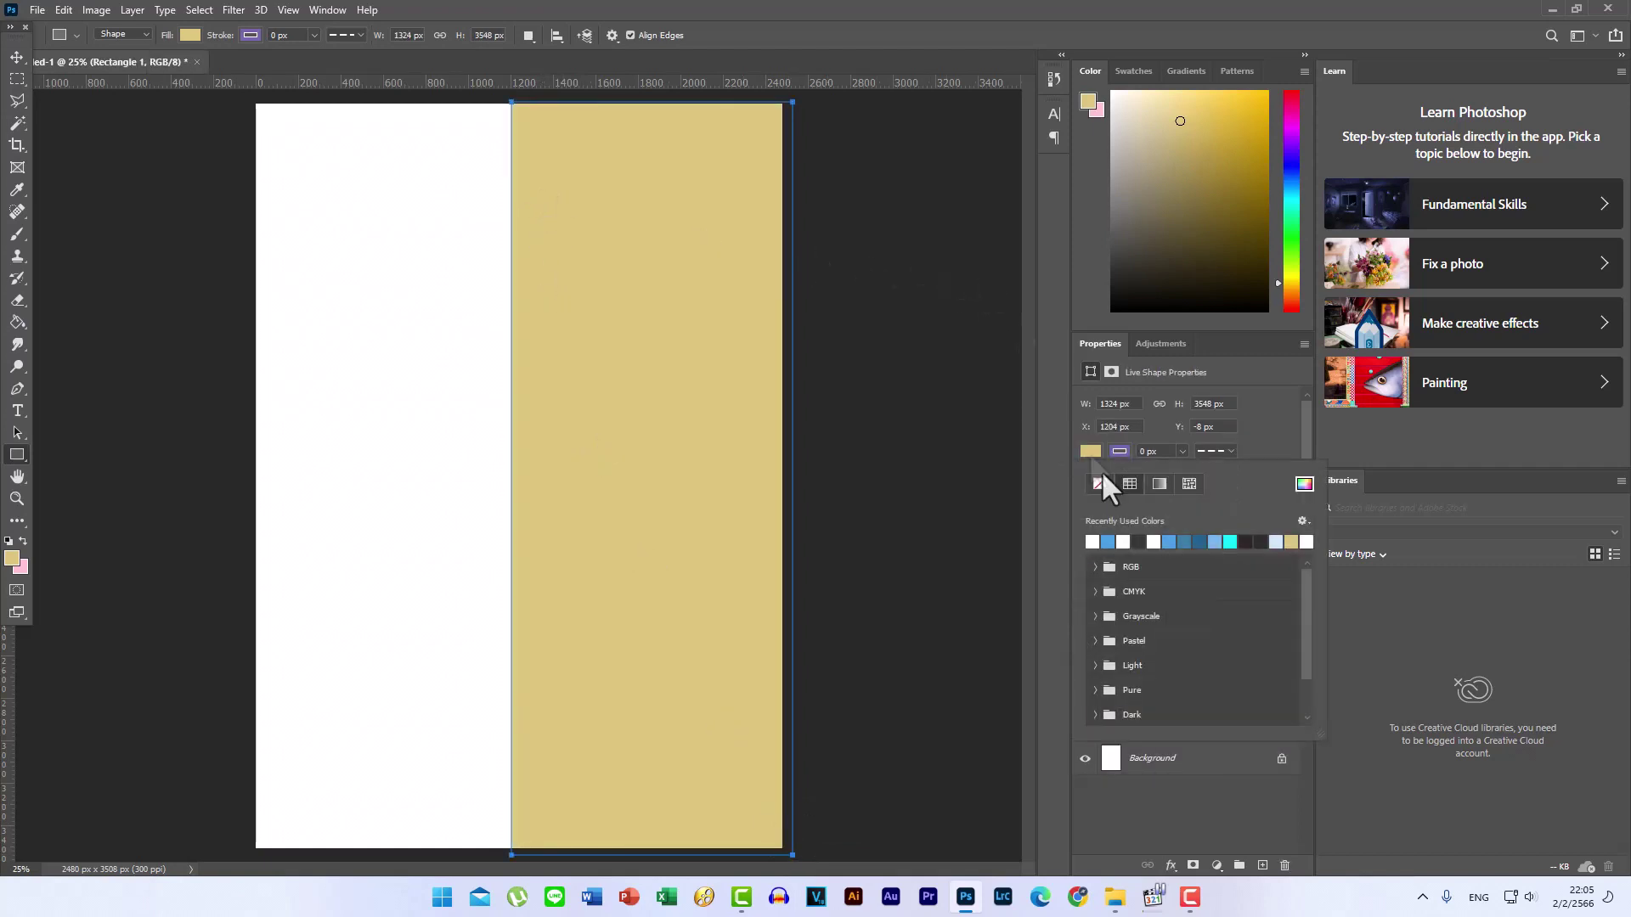
click(1176, 542)
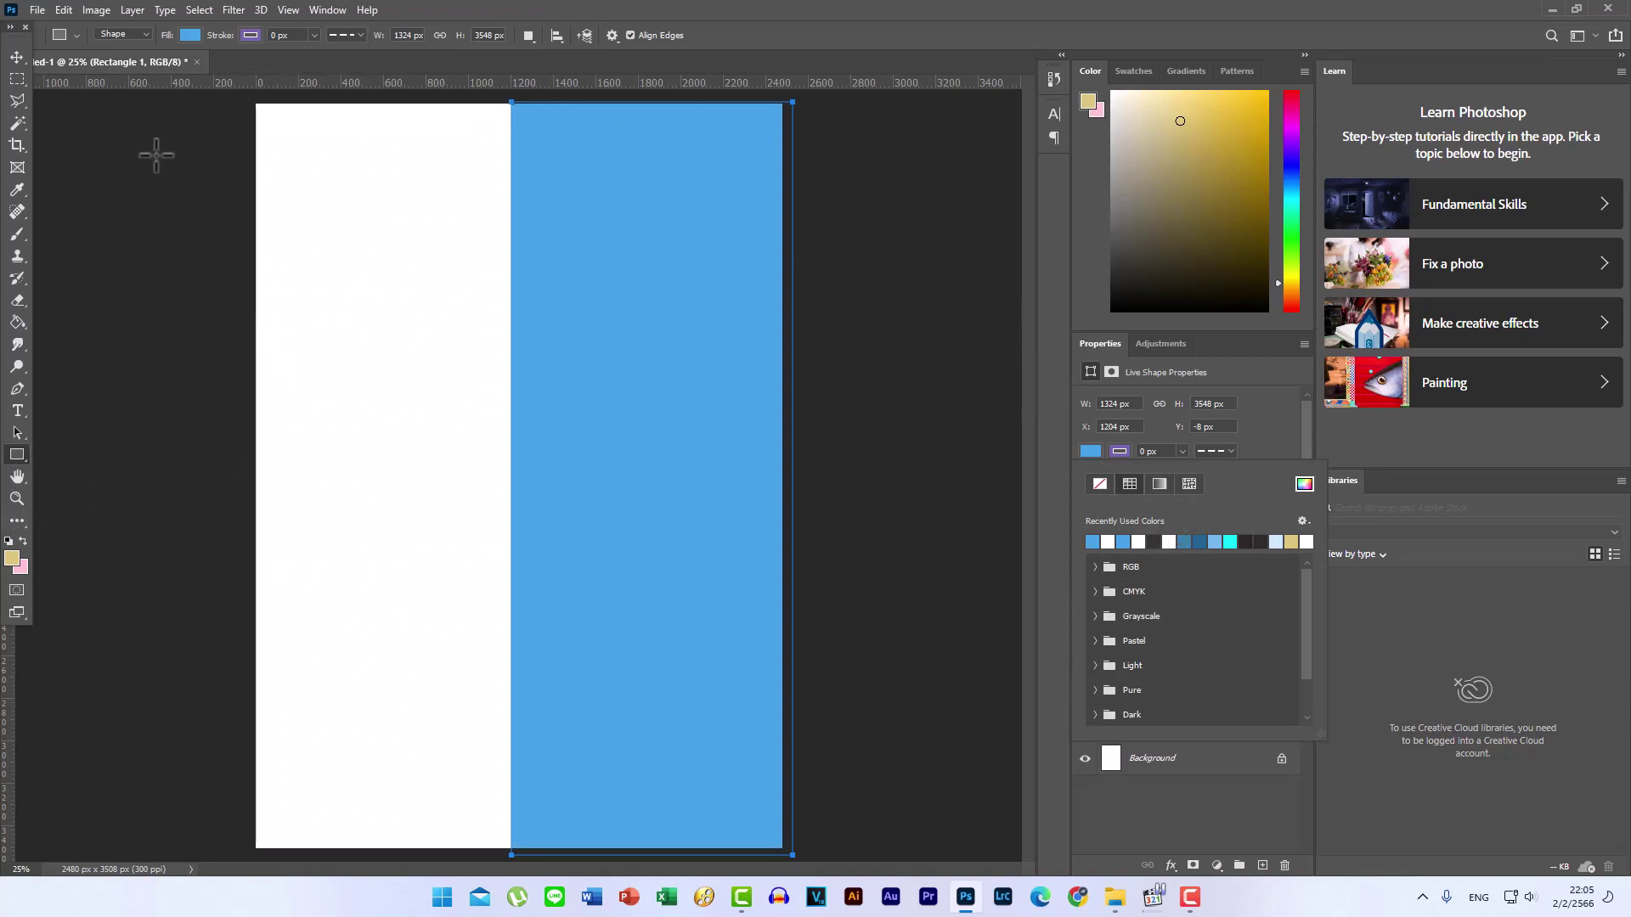
click(5, 59)
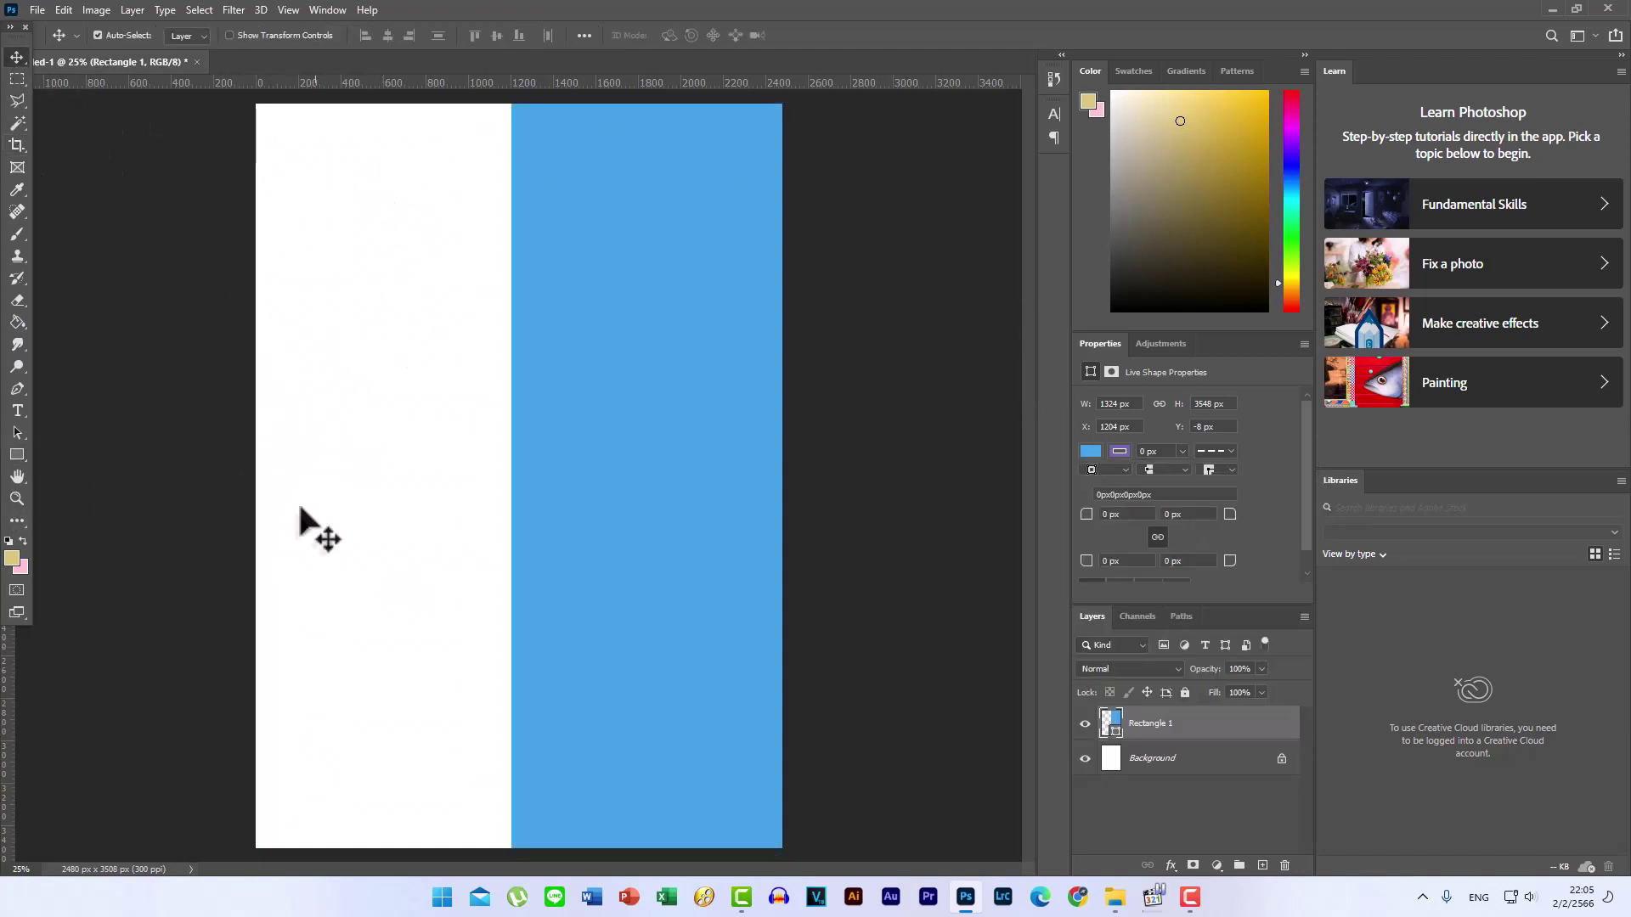
click(17, 455)
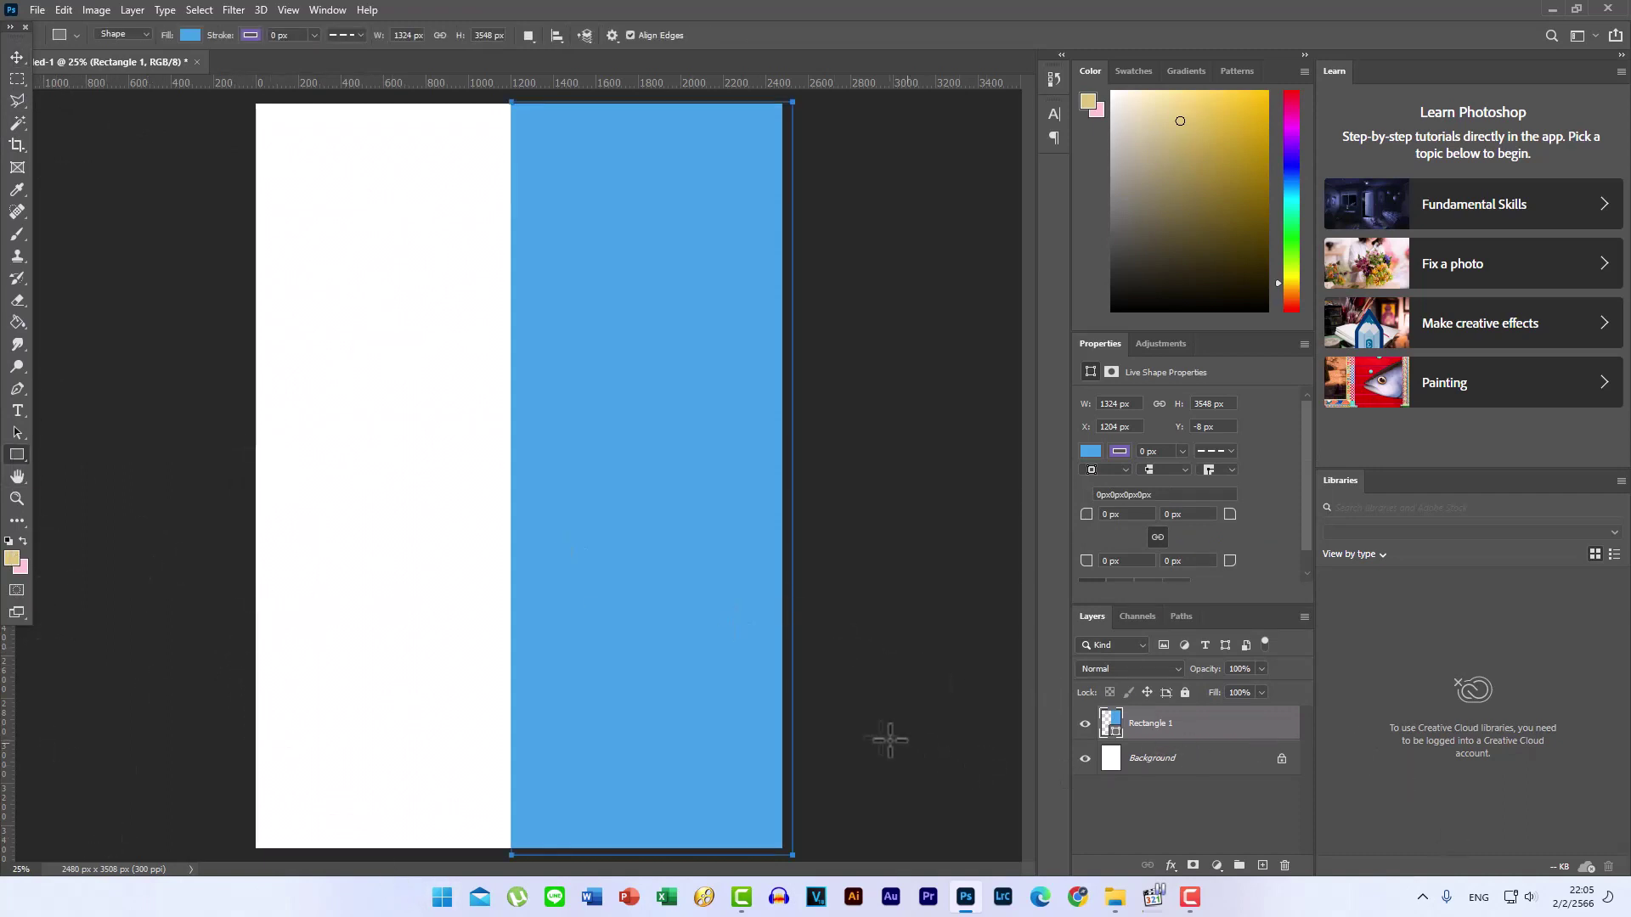
- Draw a second rectangle over the lower page and place it below Rectangle 1
drag(119, 366, 760, 871)
scroll(510, 509, down, 2)
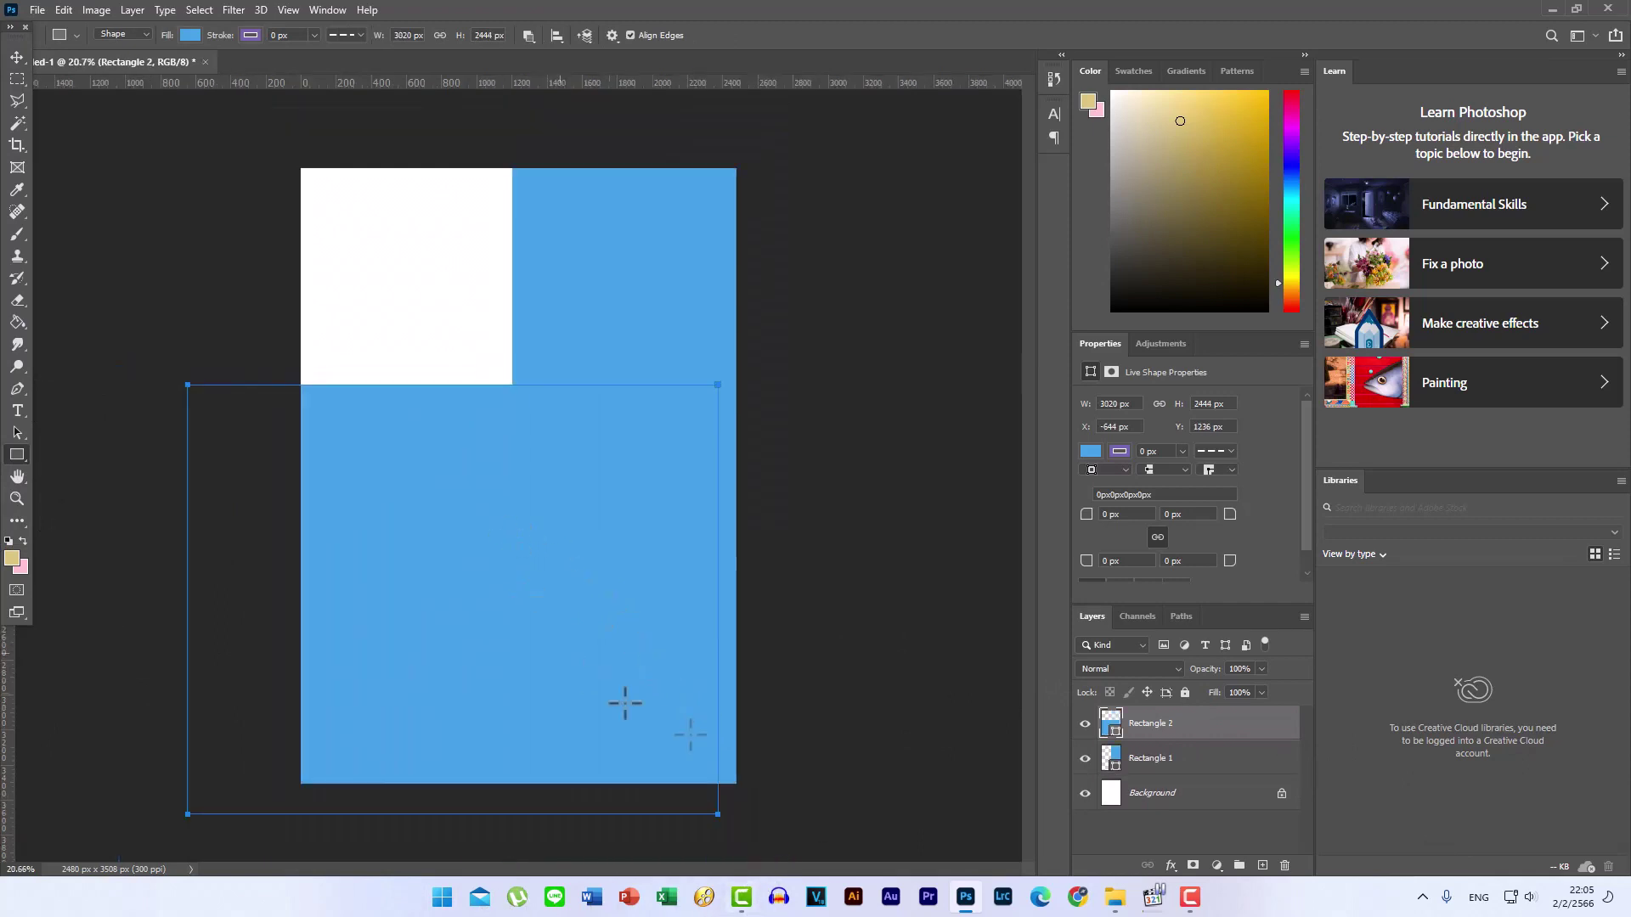
drag(1162, 759, 1164, 776)
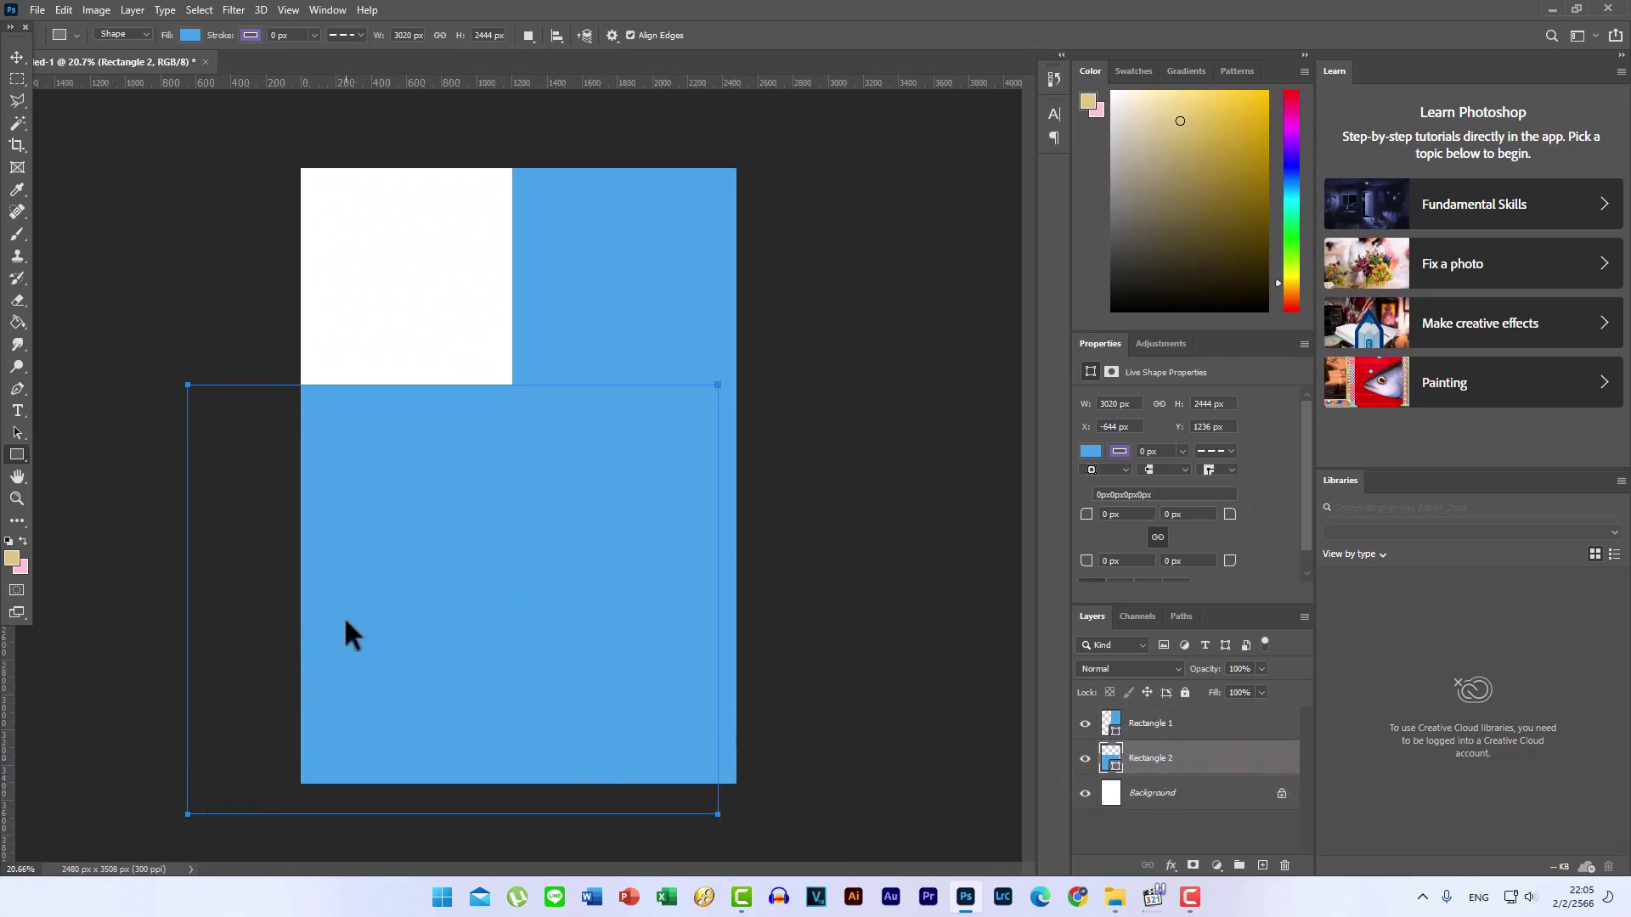
- Rotate and enlarge the second rectangle into a slant across the lower page
key(ctrl+t)
drag(437, 352, 518, 391)
drag(382, 802, 368, 837)
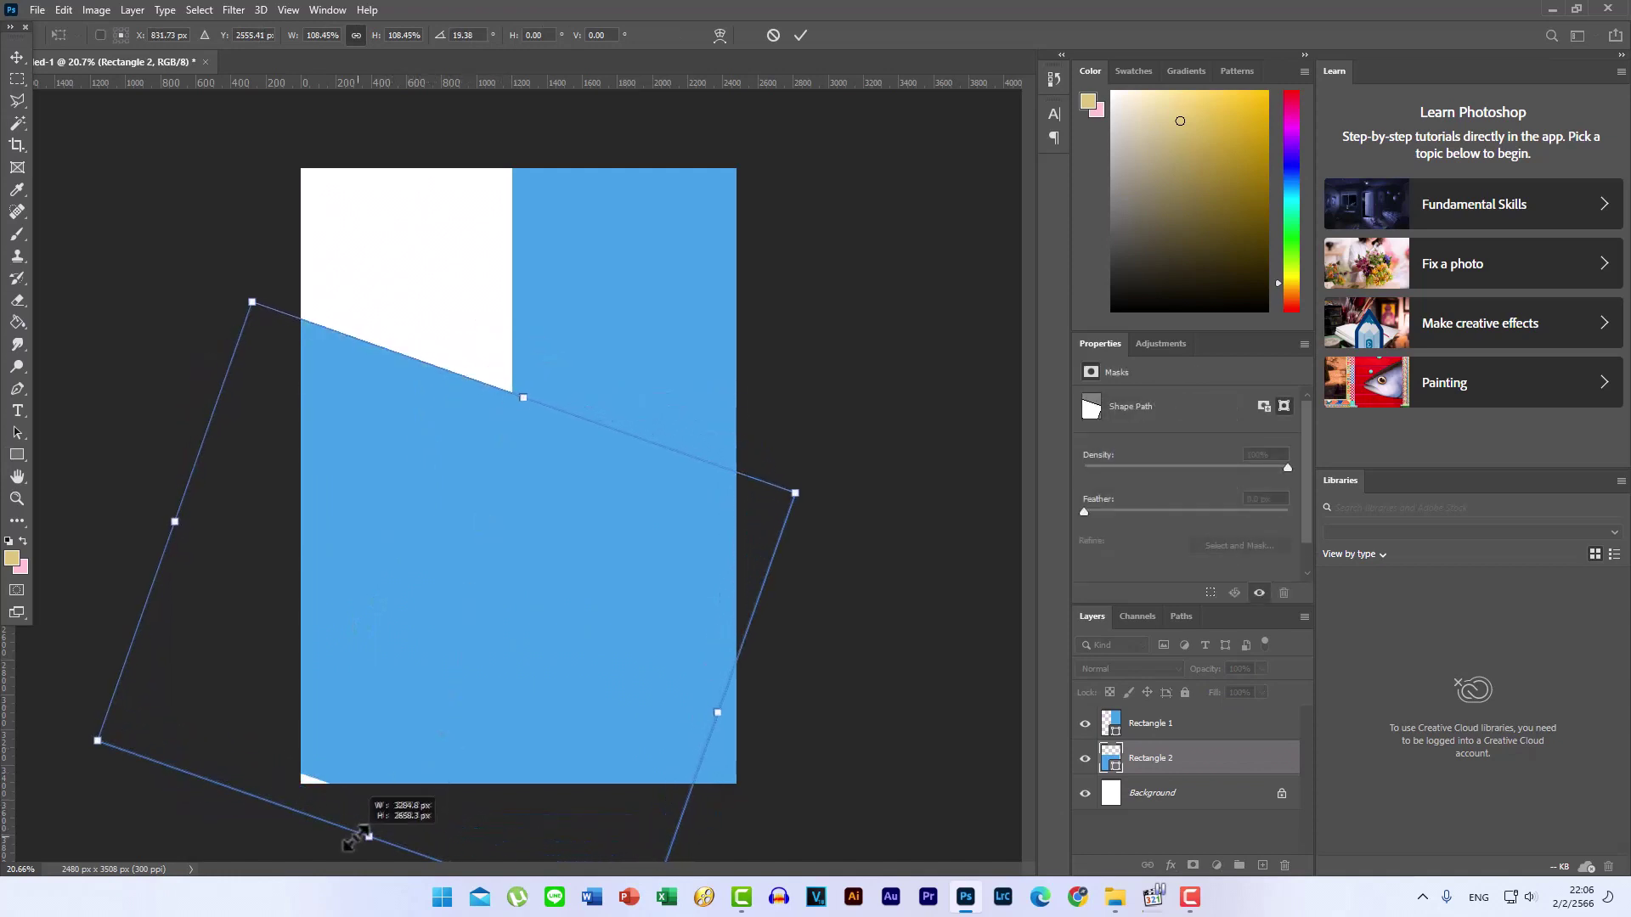
drag(544, 629, 521, 646)
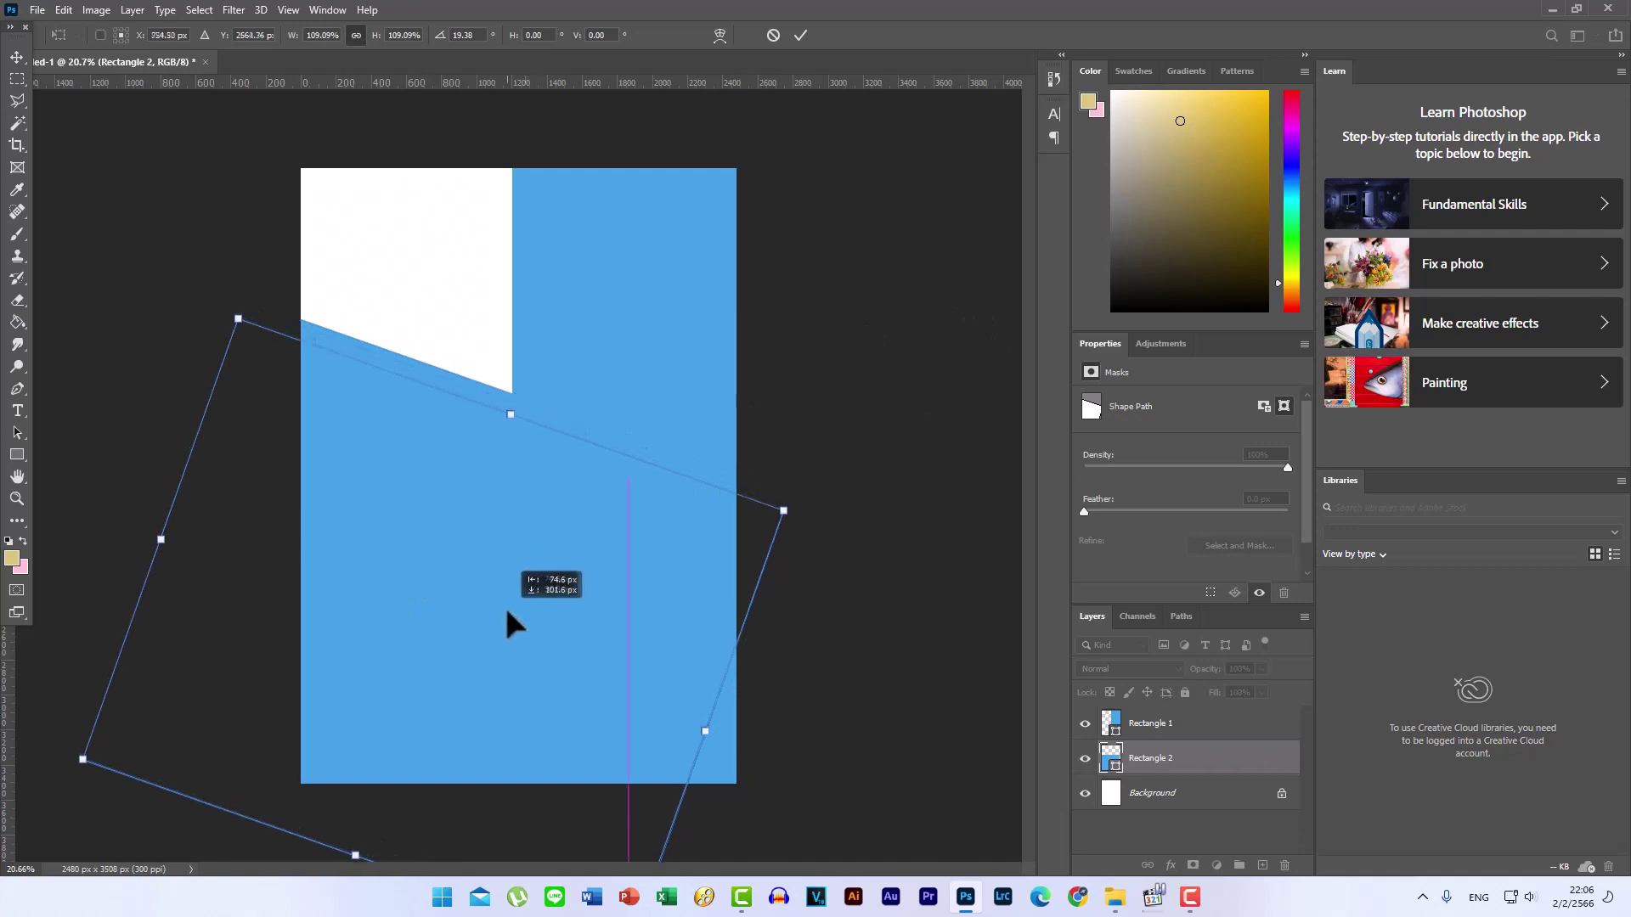
drag(411, 427, 399, 419)
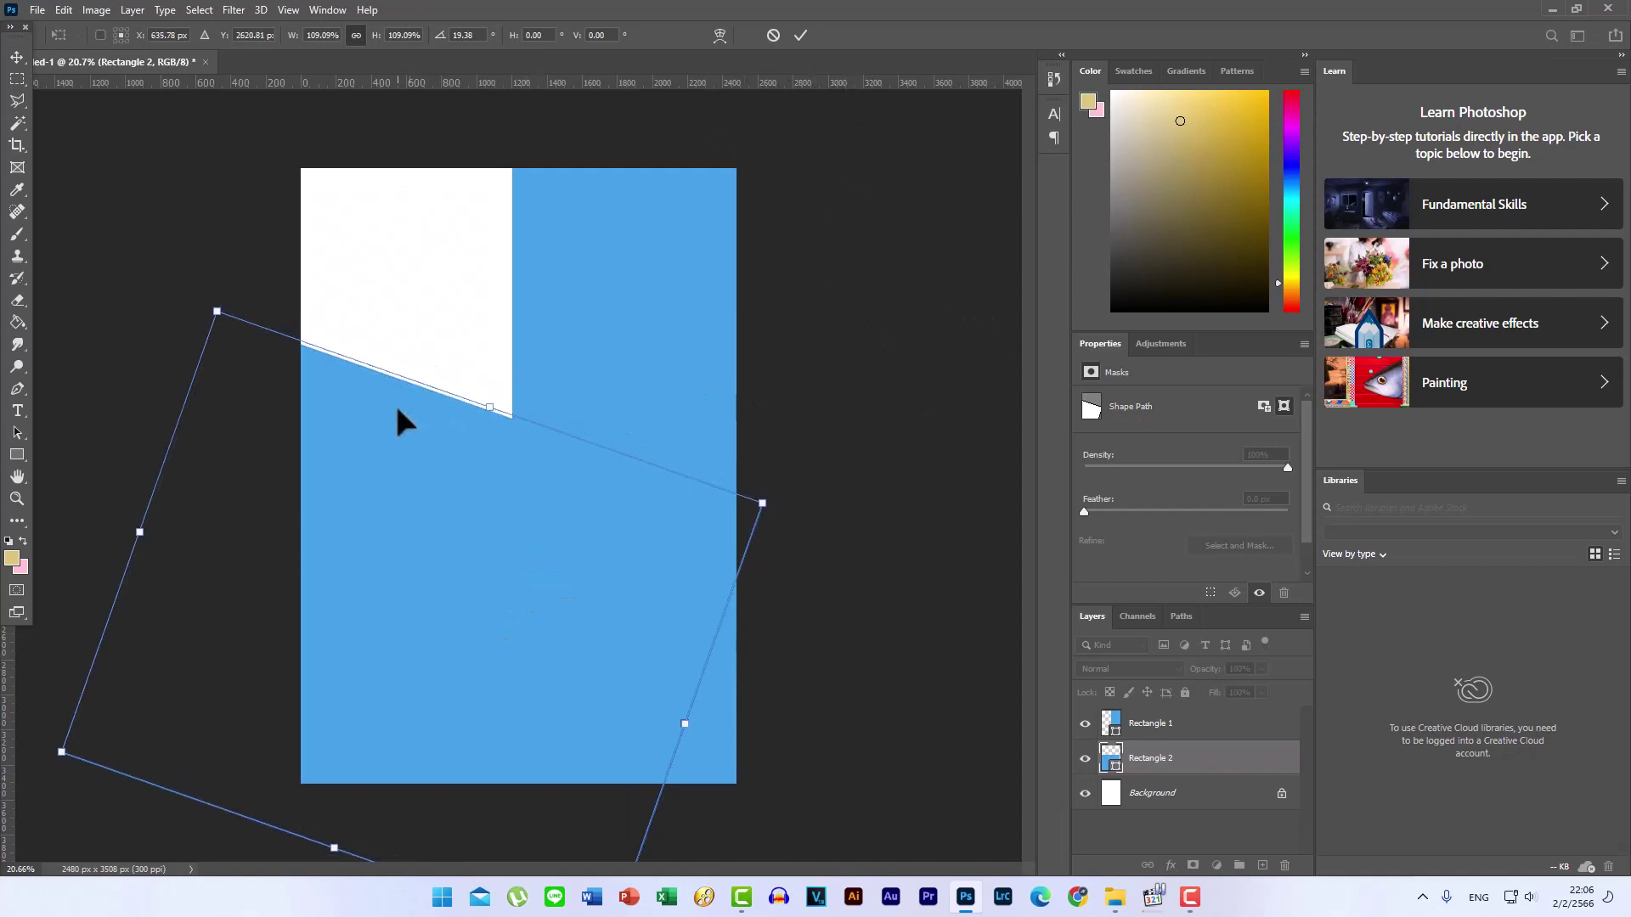
click(797, 32)
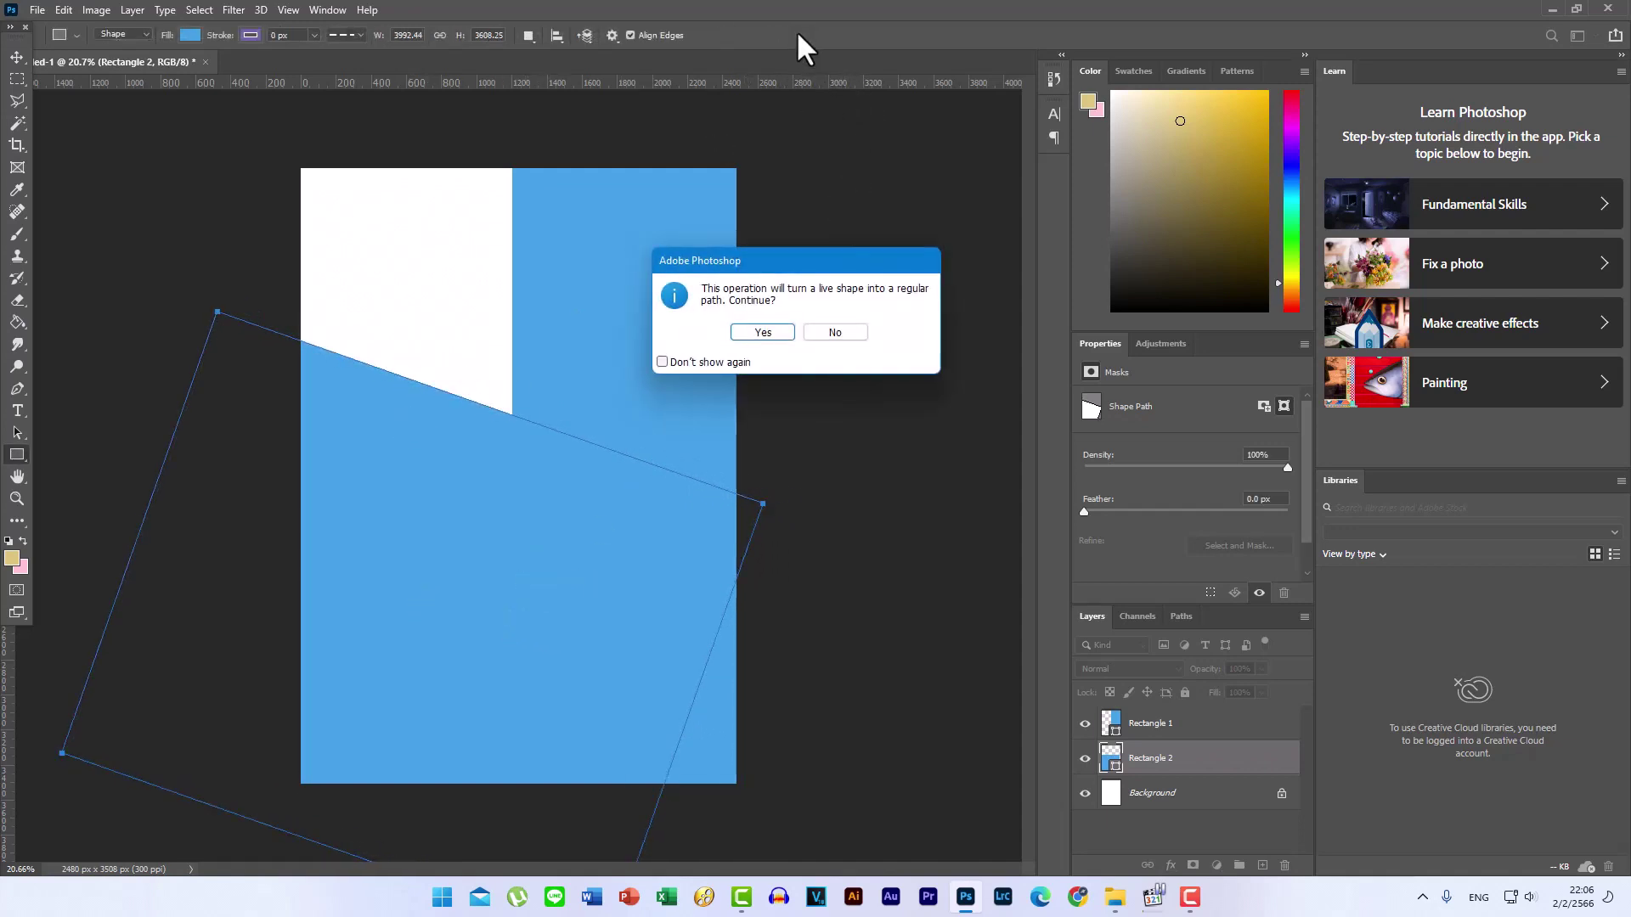
click(756, 333)
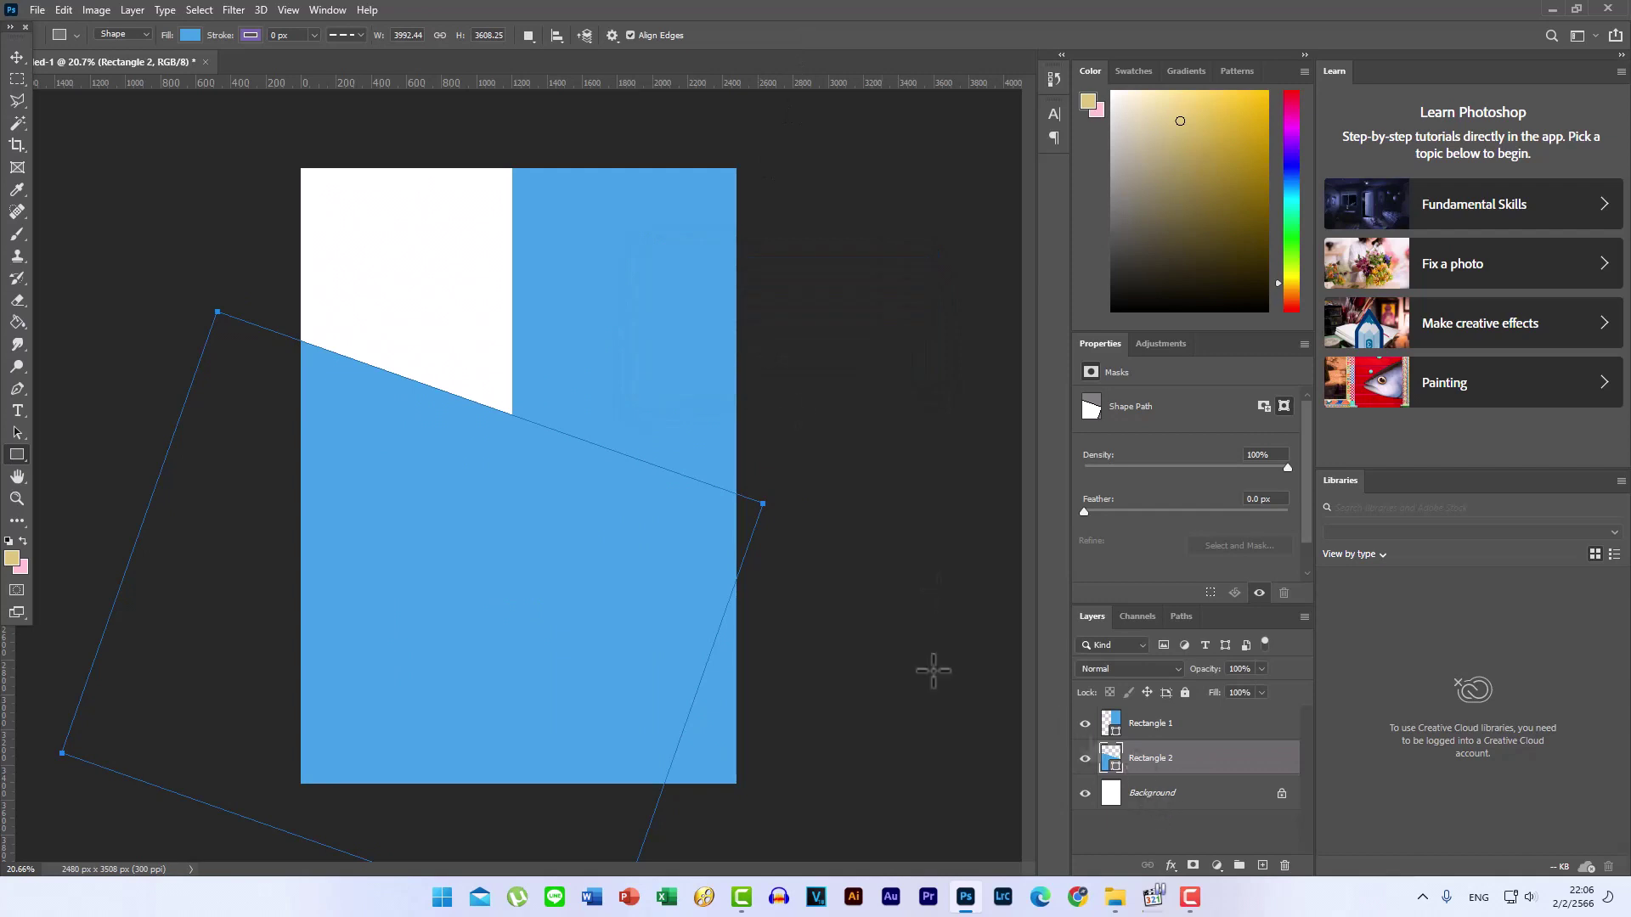
- Fill the slanted shape light blue and nudge it down slightly
click(192, 35)
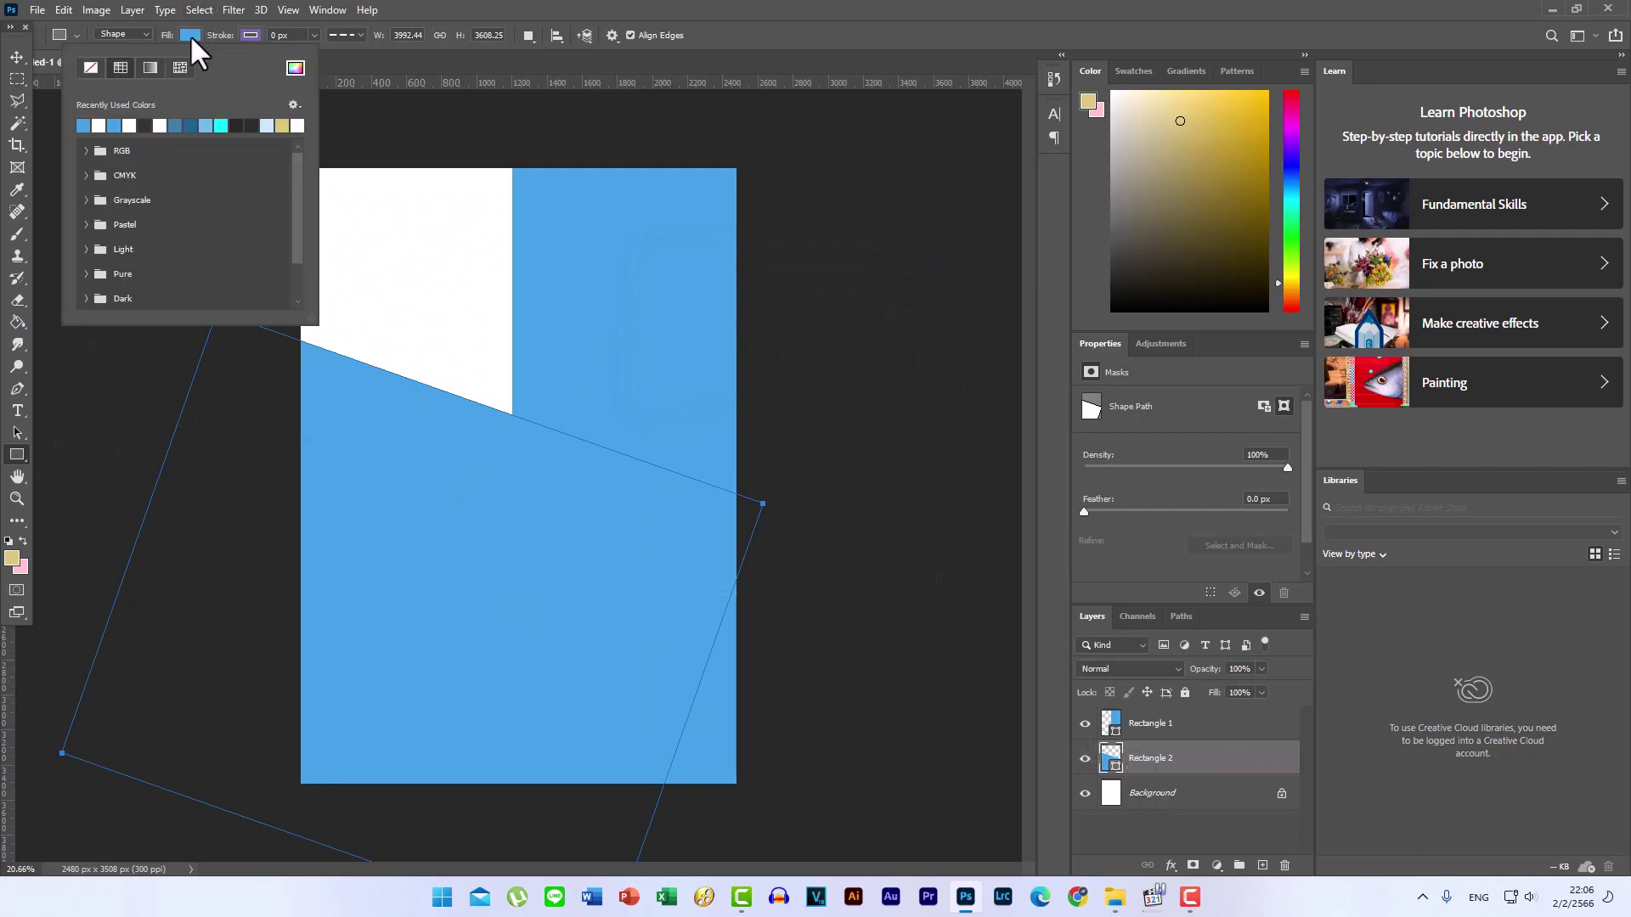
click(205, 125)
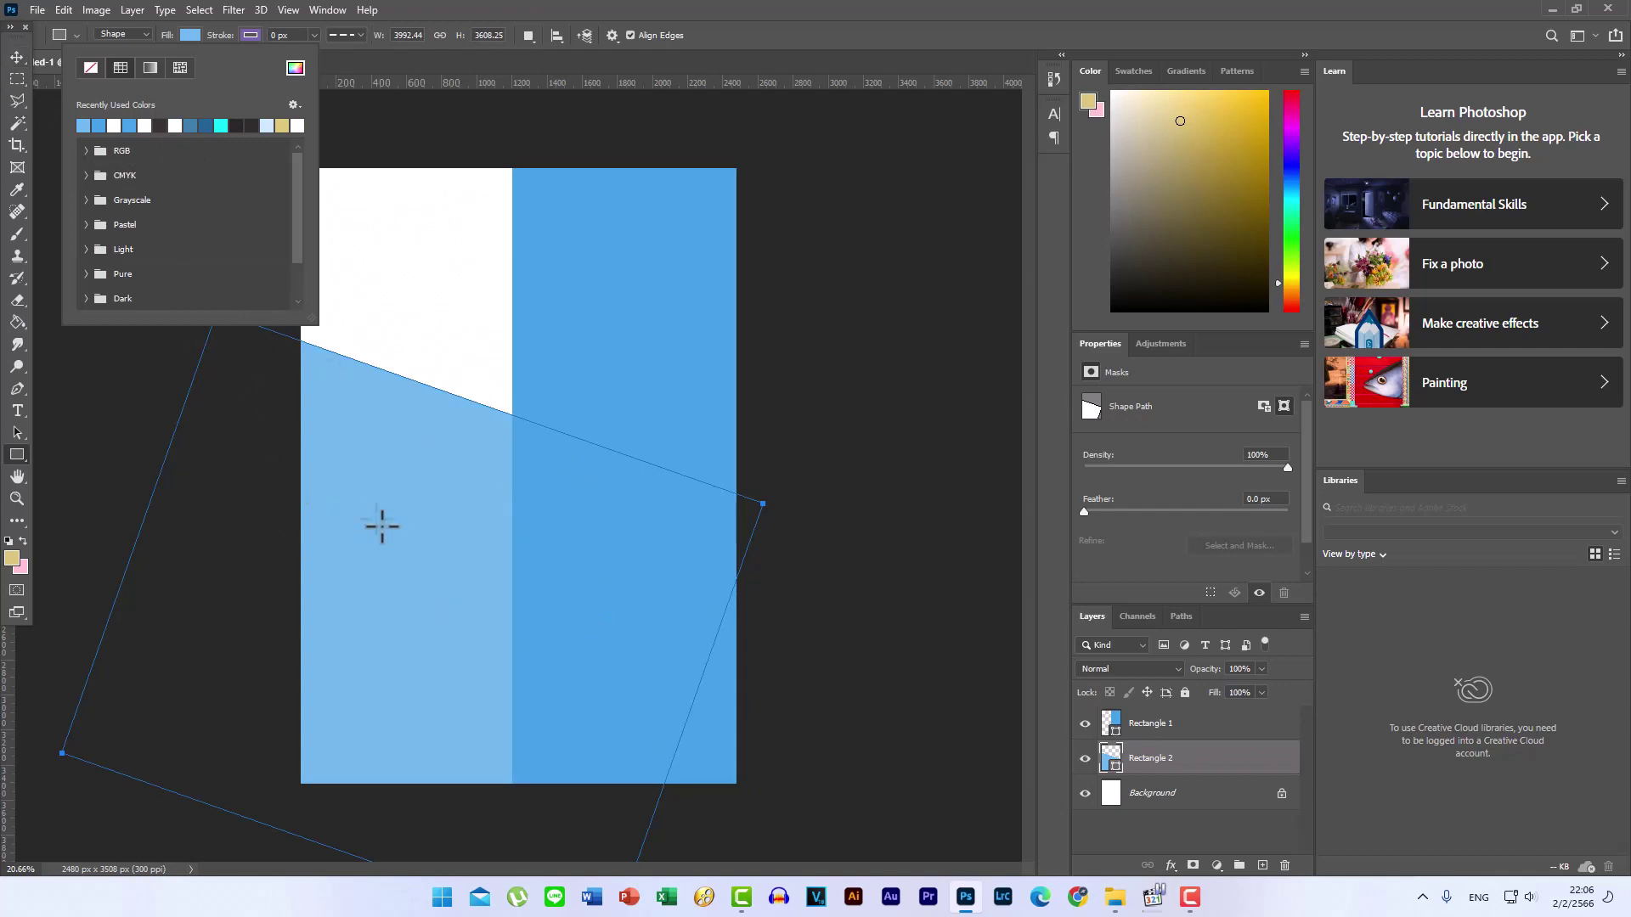
click(13, 58)
drag(433, 462, 432, 476)
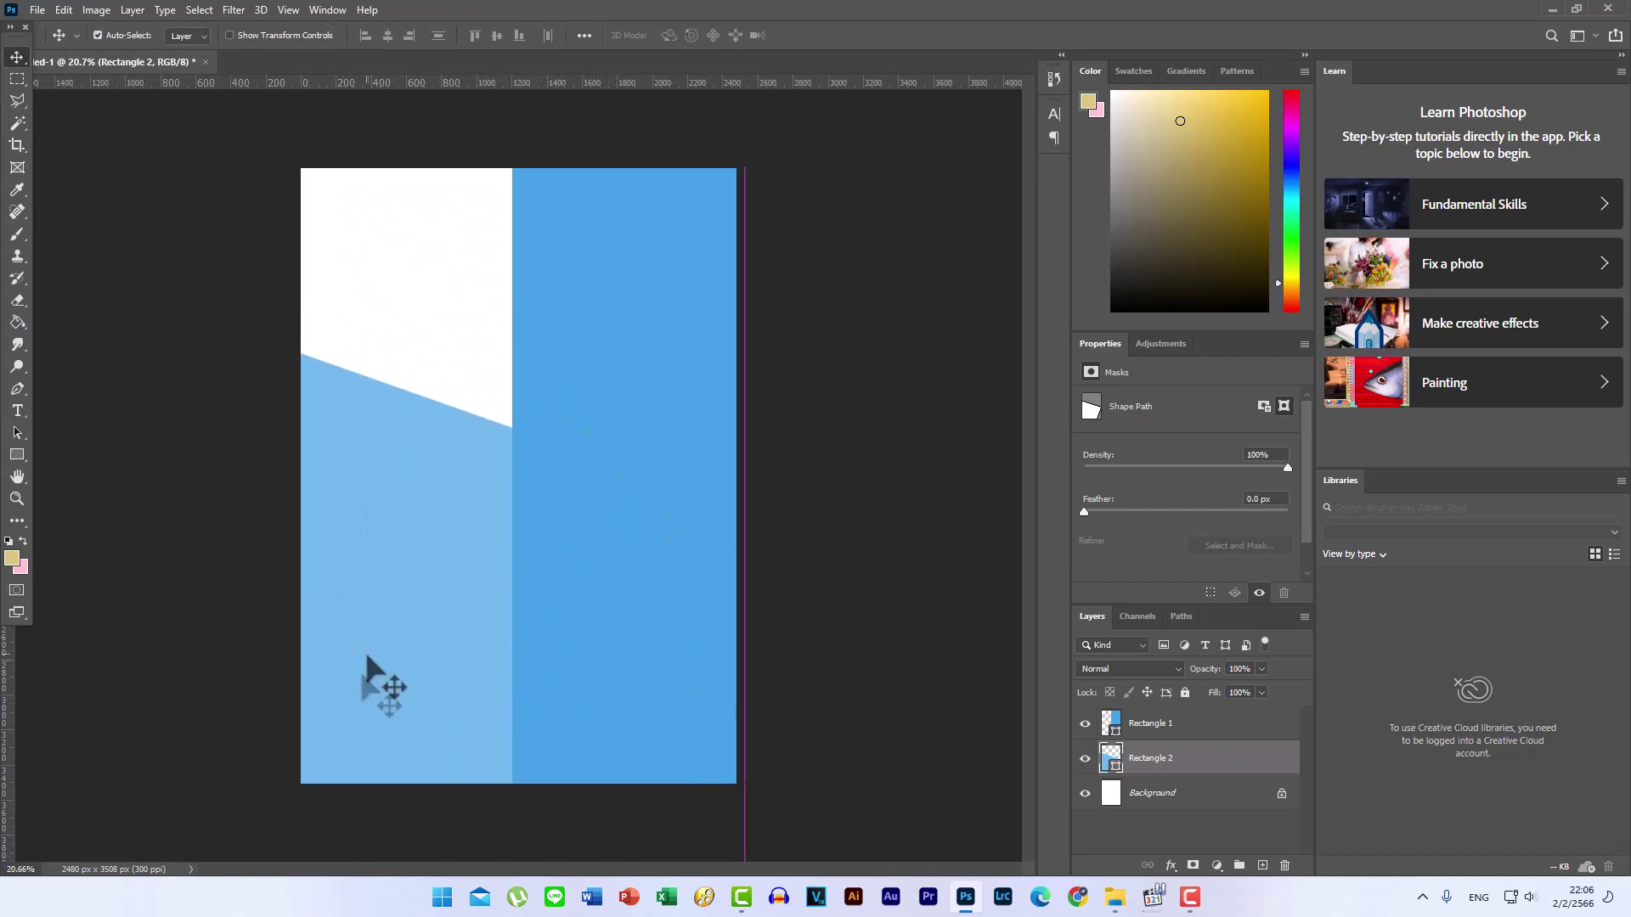
click(21, 455)
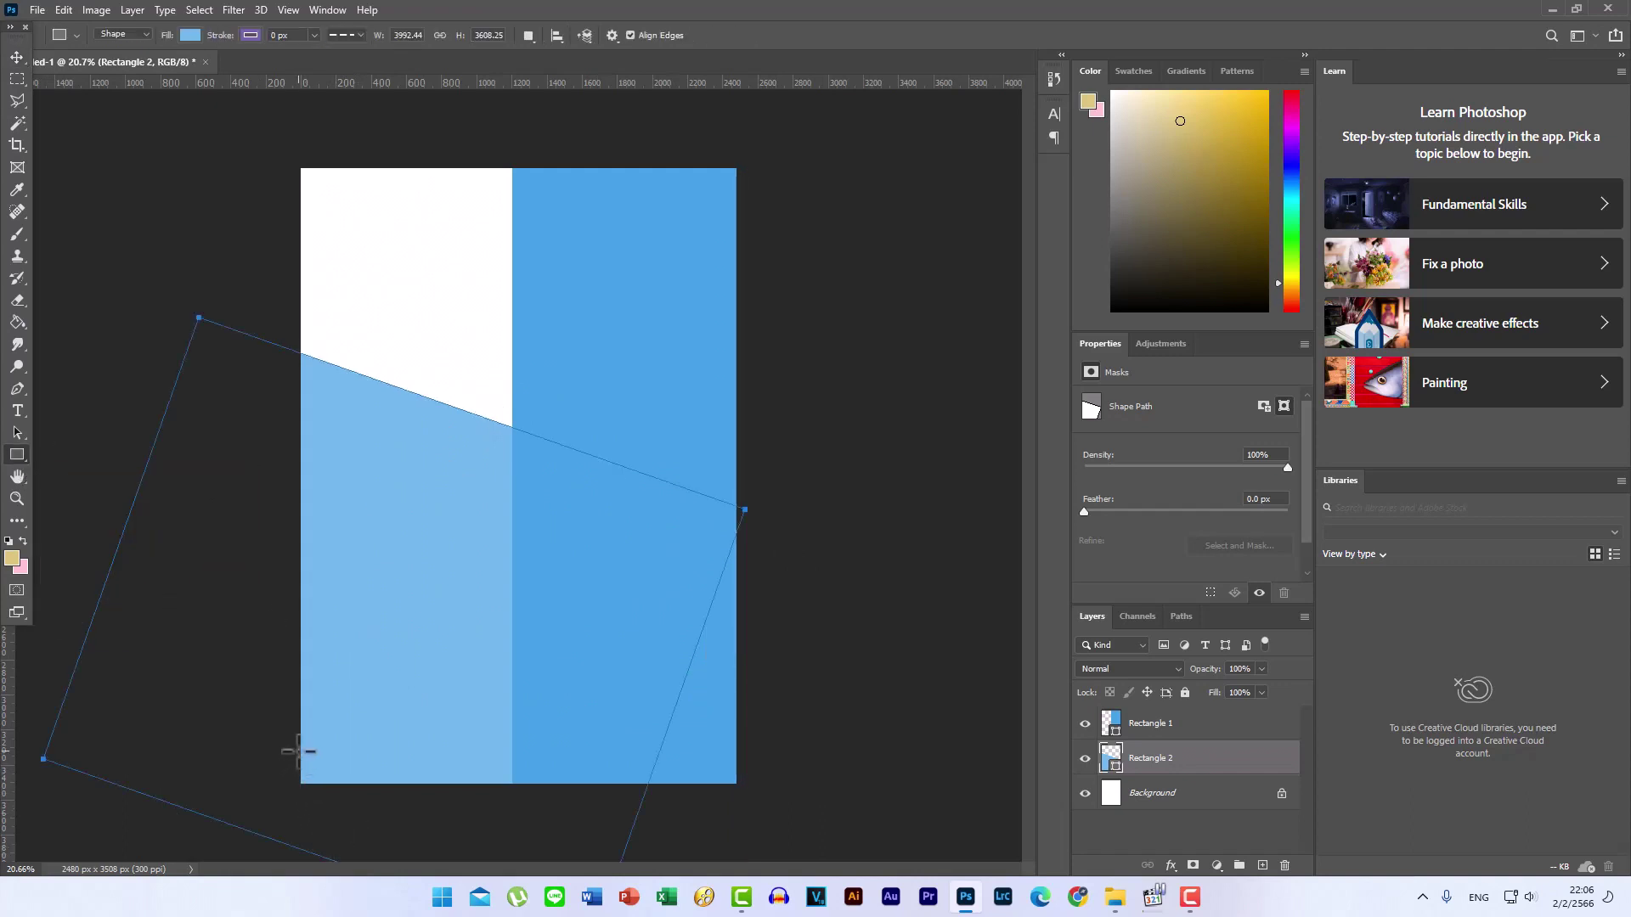
- Draw a white 1219 × 248 px strip along the bottom-left and duplicate it
drag(299, 739, 511, 782)
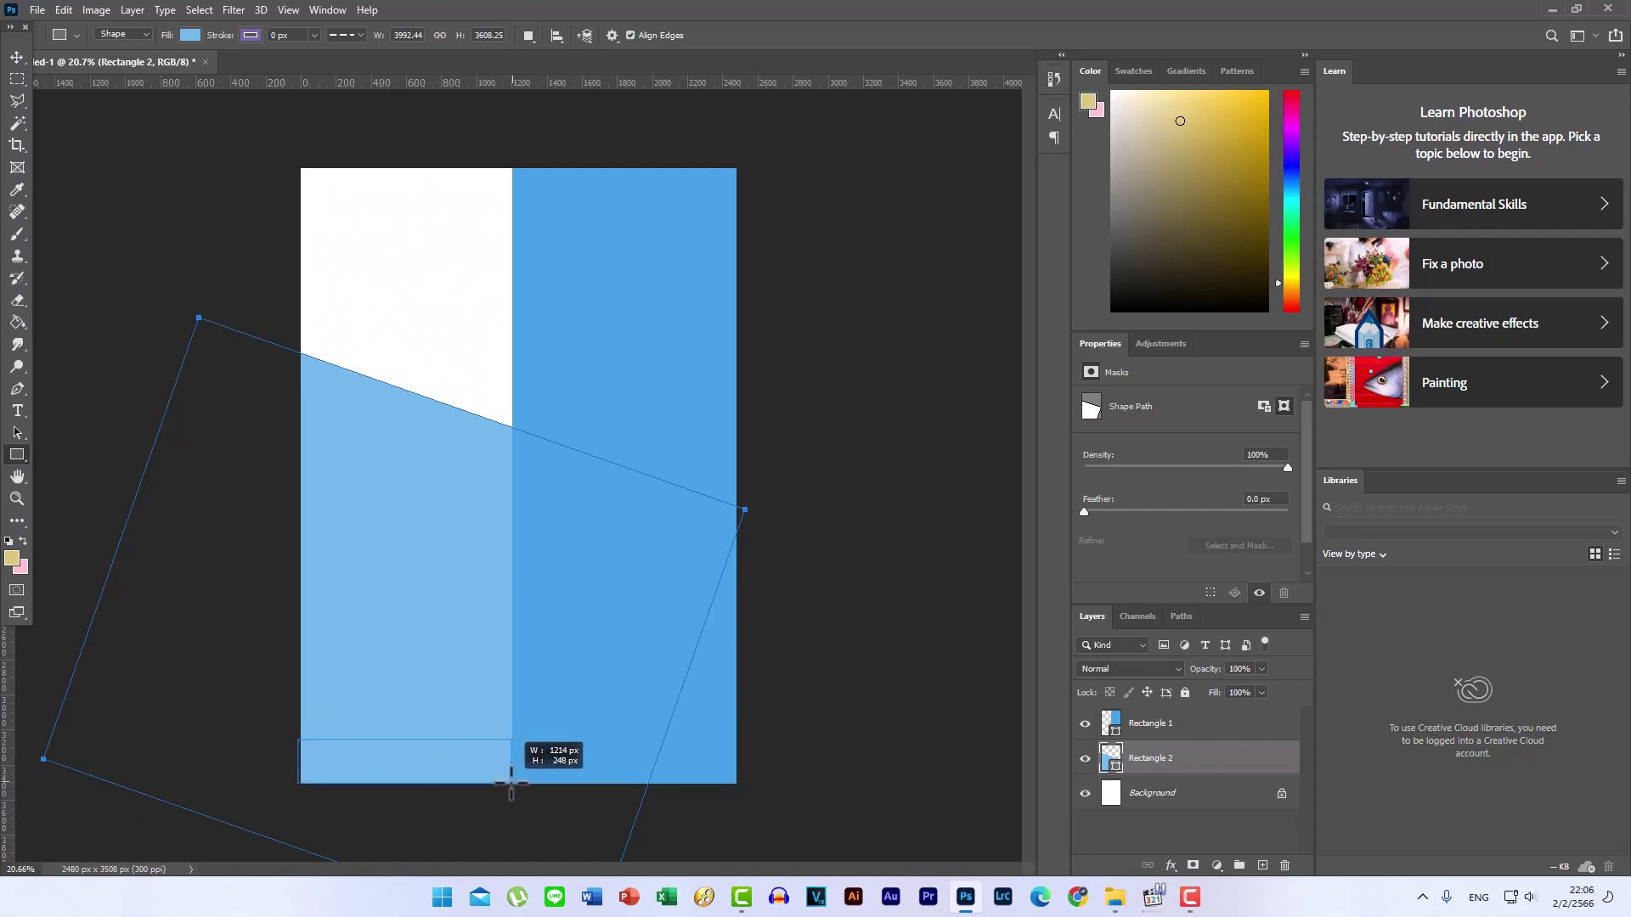
drag(511, 783, 512, 783)
drag(512, 783, 512, 784)
click(192, 35)
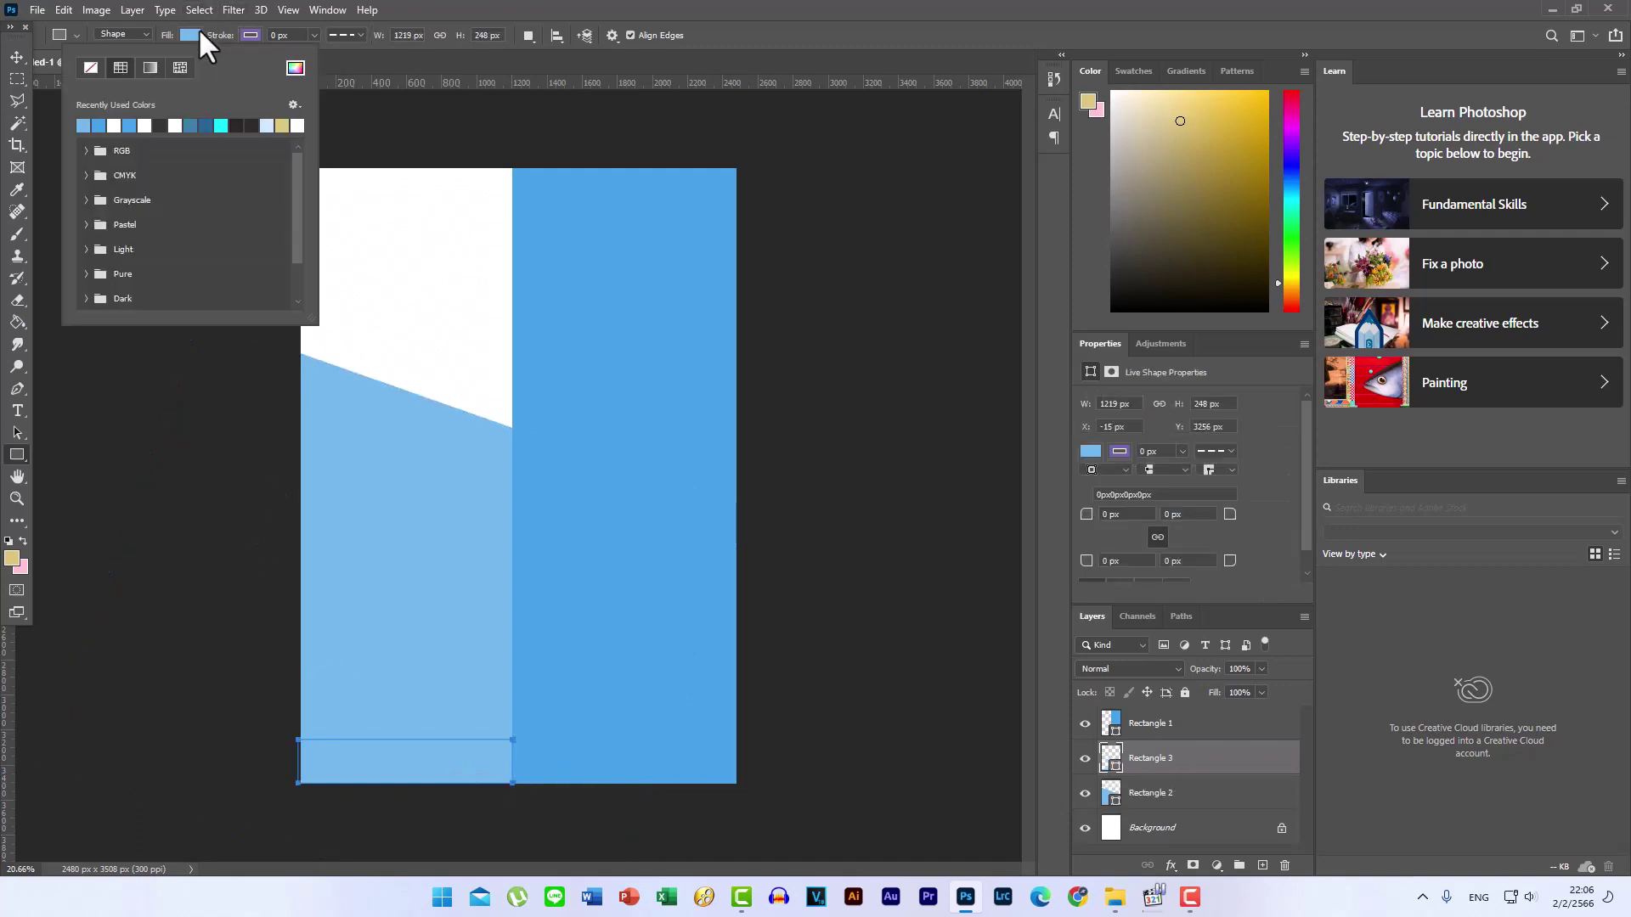
click(143, 127)
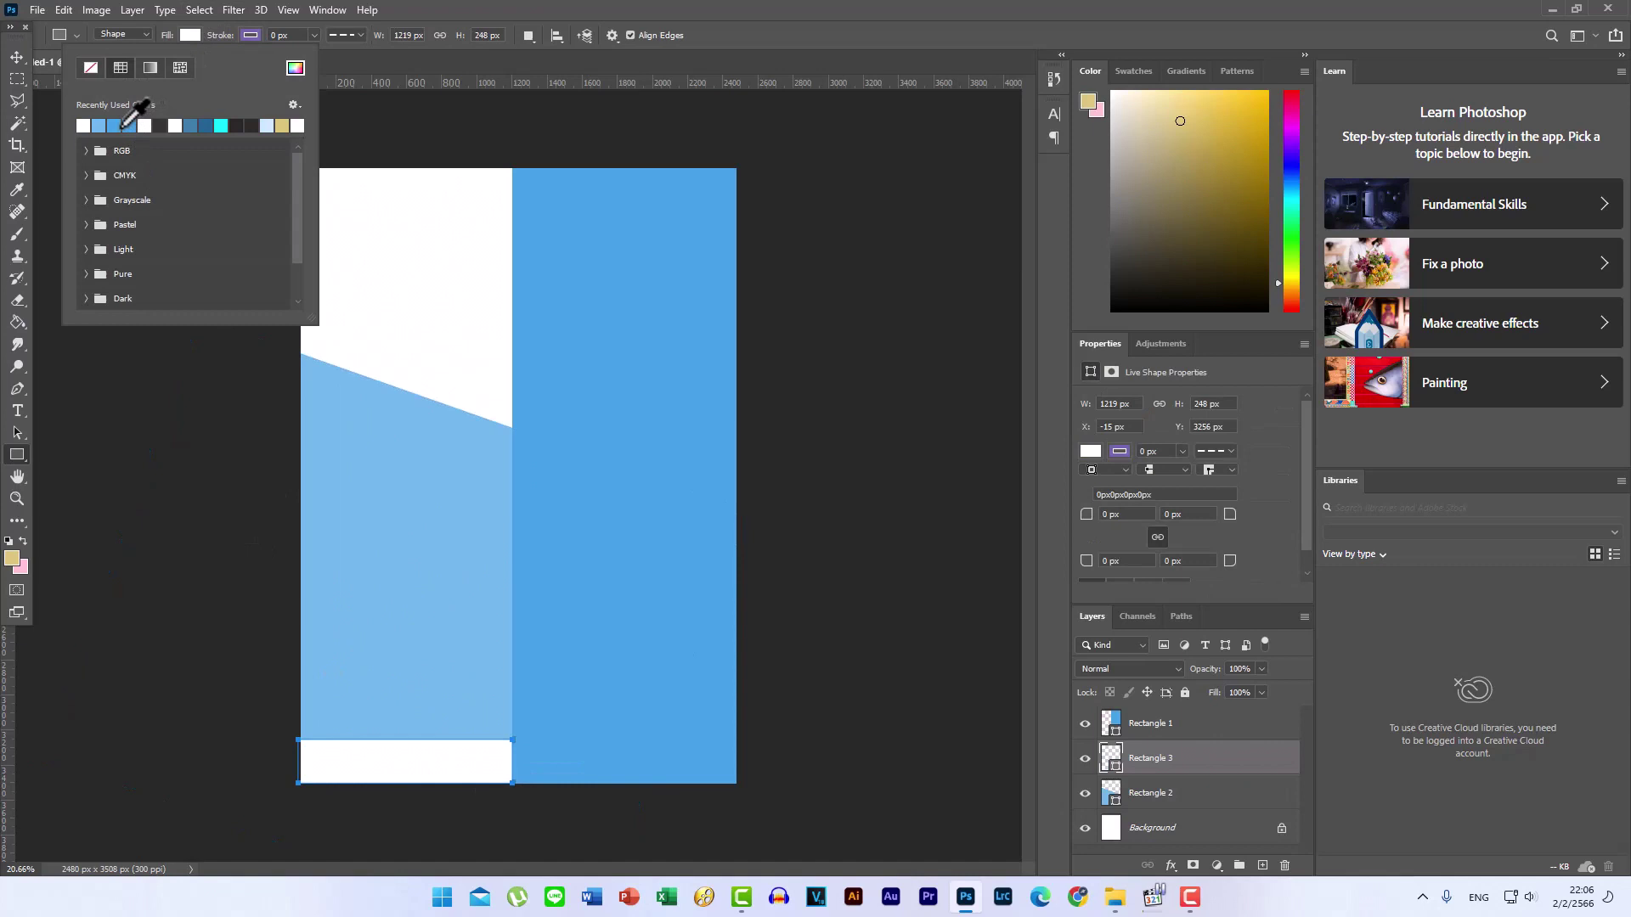
click(16, 57)
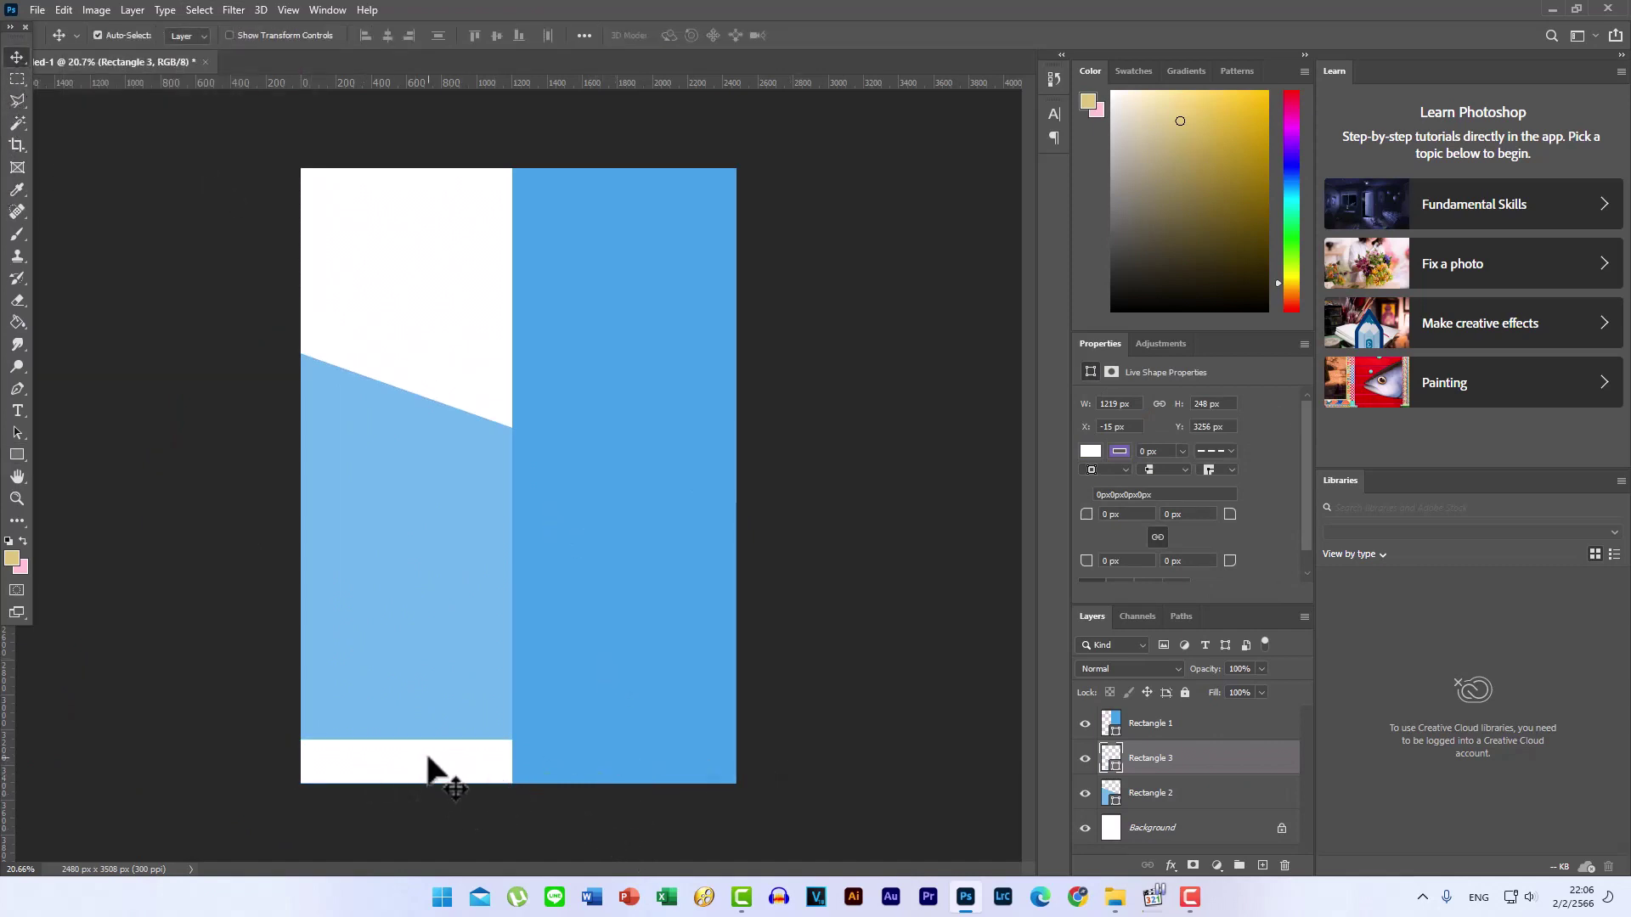
key(ctrl+j)
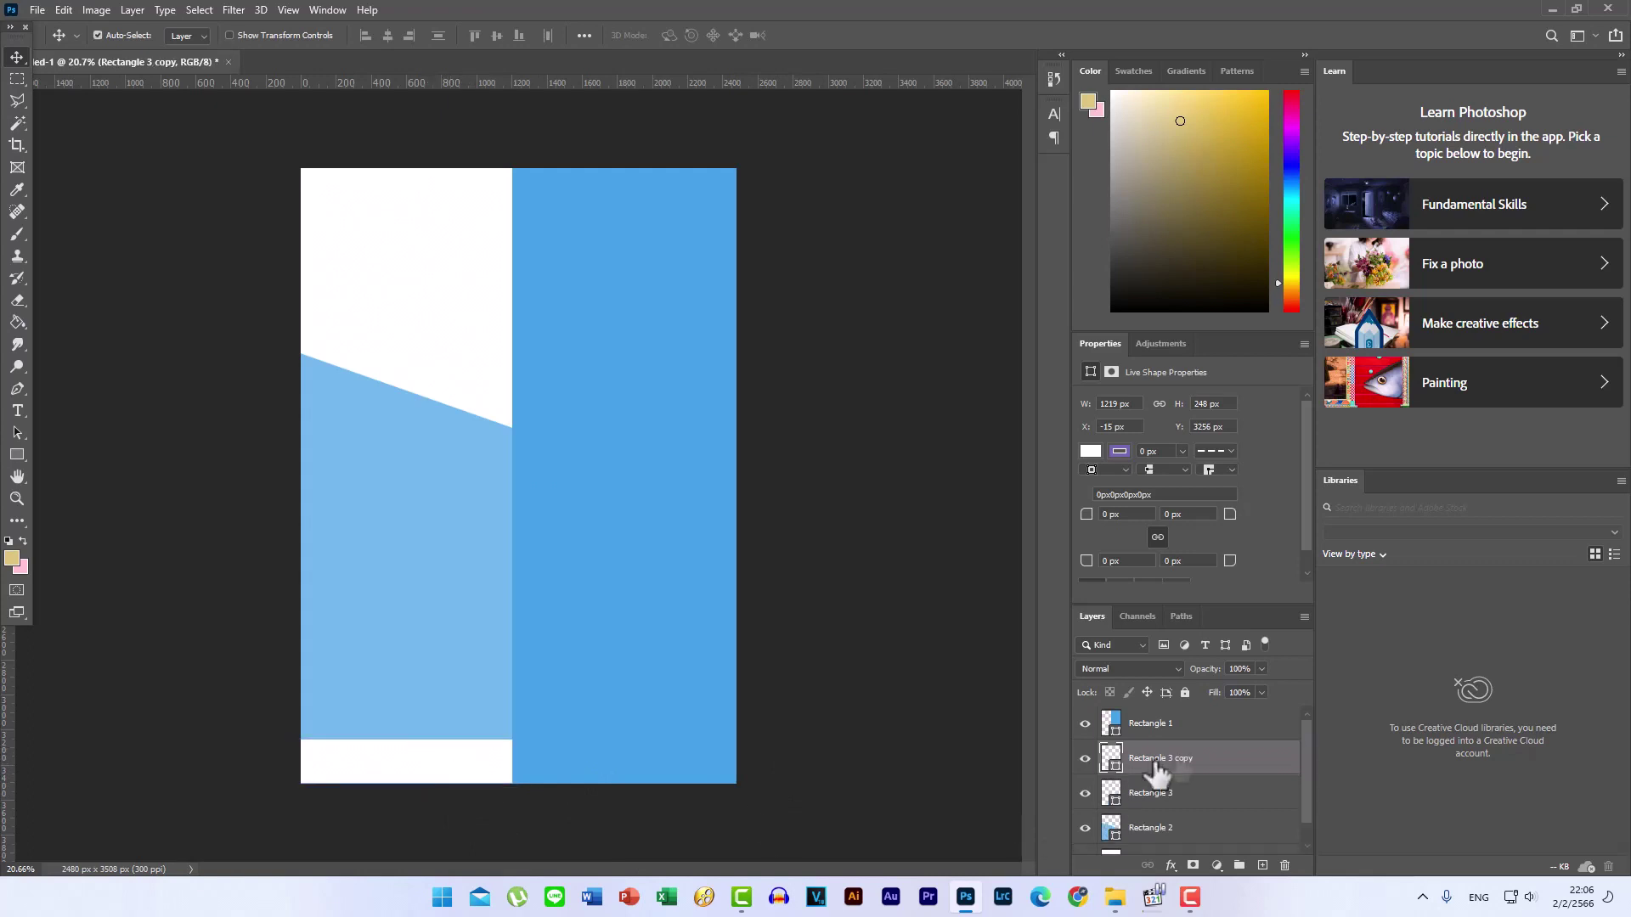
- Move the strip copy under the blue half, with the blue rectangle layered beneath the strips
drag(500, 777, 692, 774)
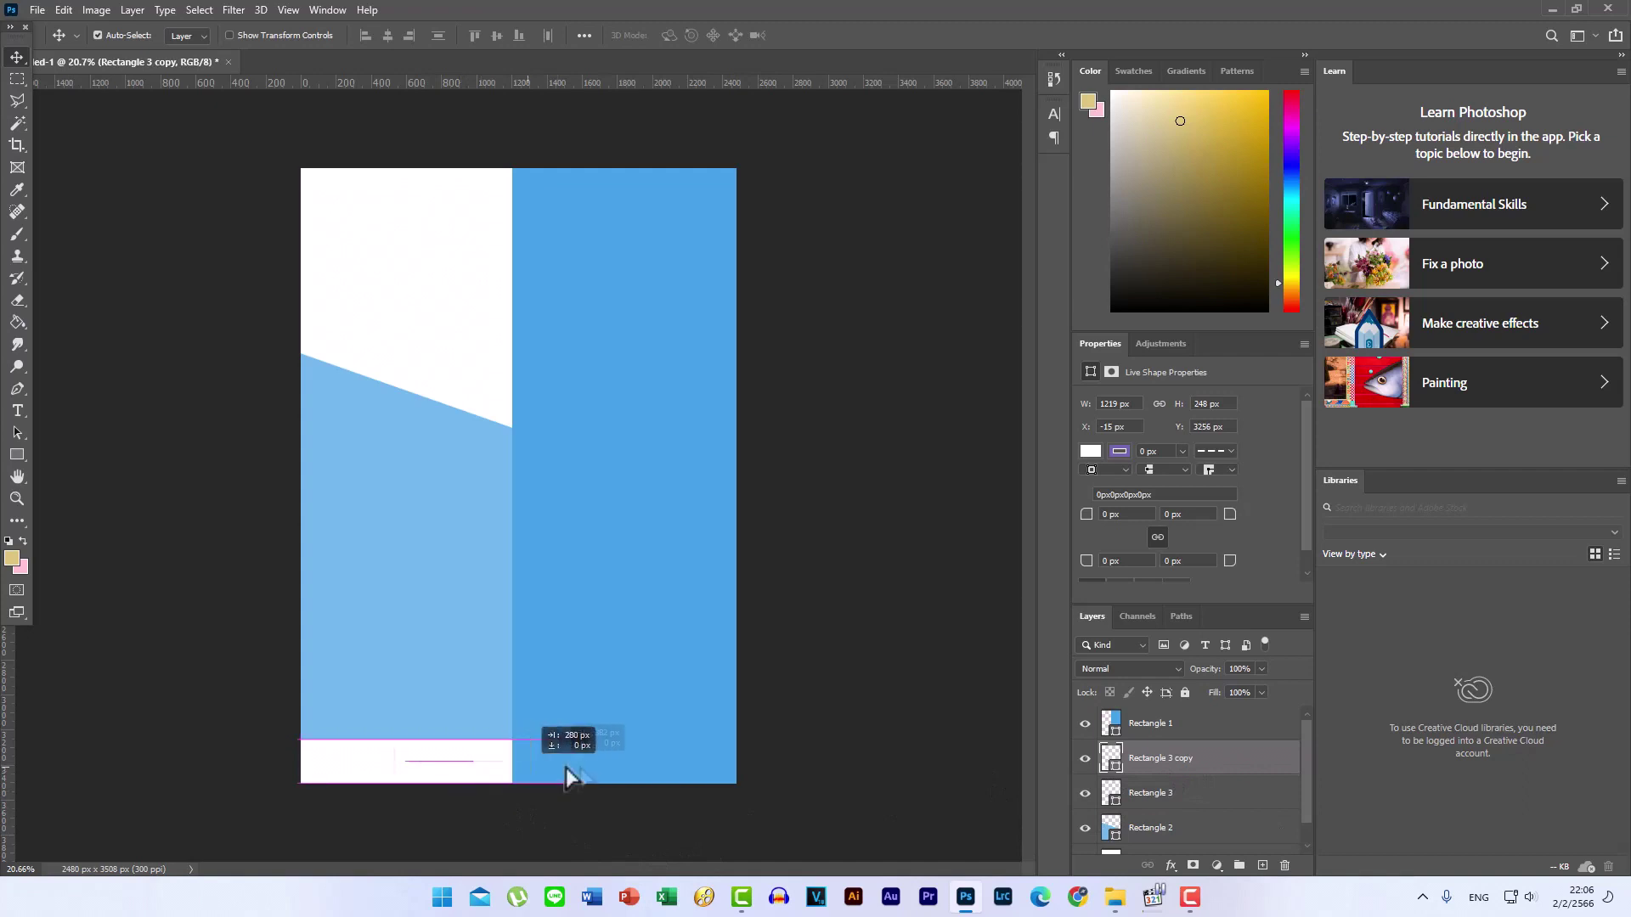
mouse_move(400, 764)
mouse_down()
mouse_move(619, 761)
mouse_move(411, 769)
mouse_up()
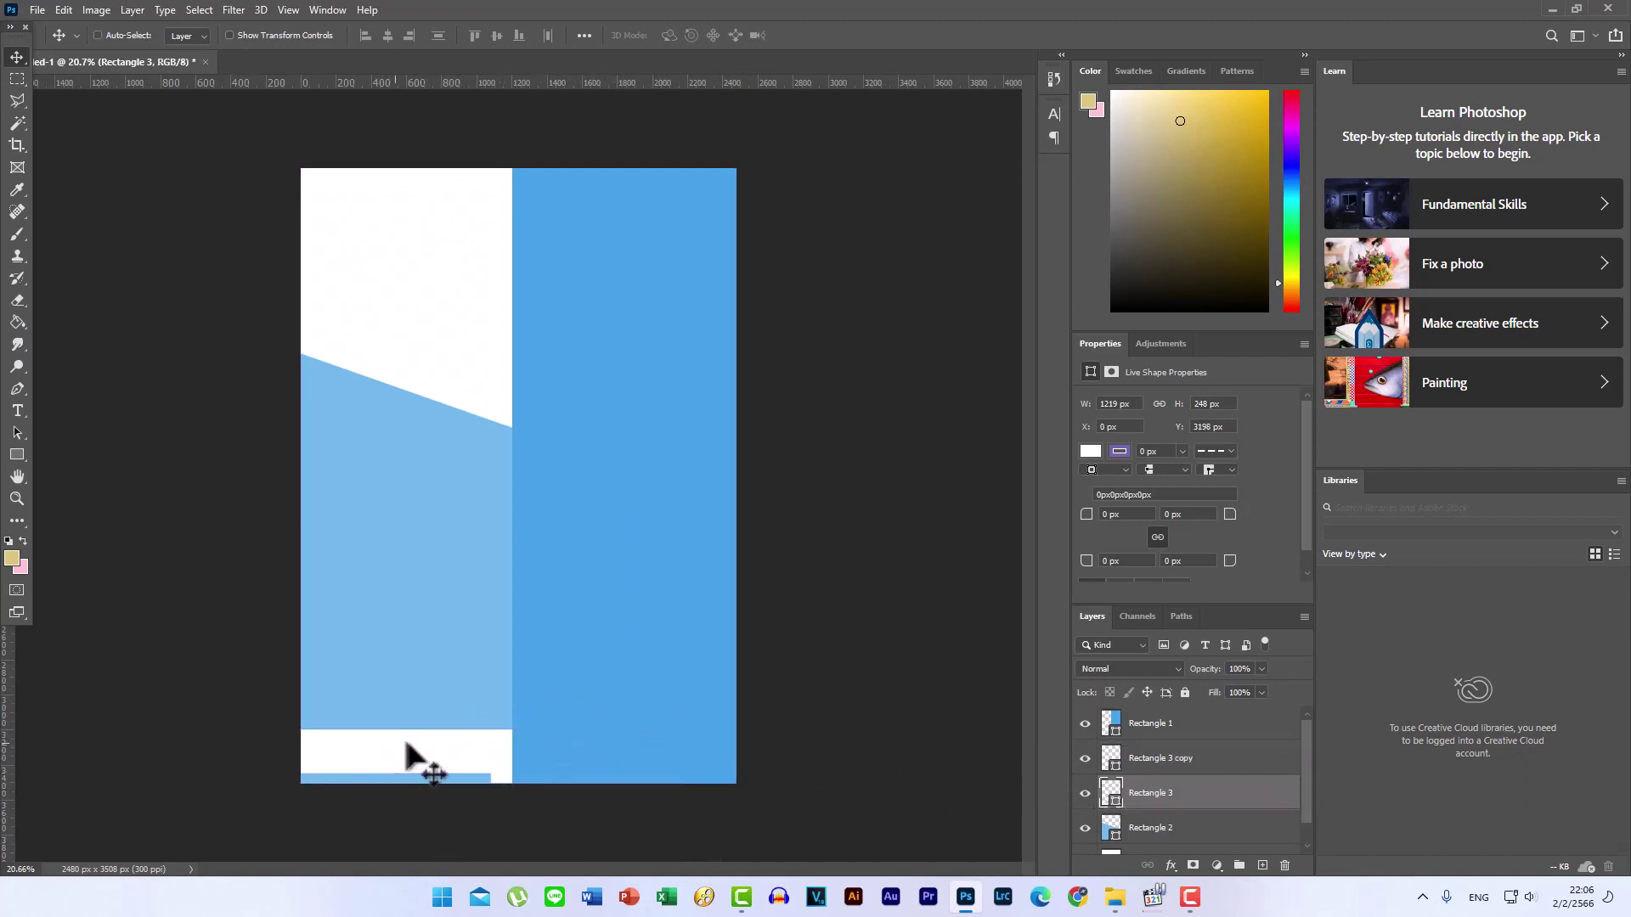
drag(418, 770, 676, 768)
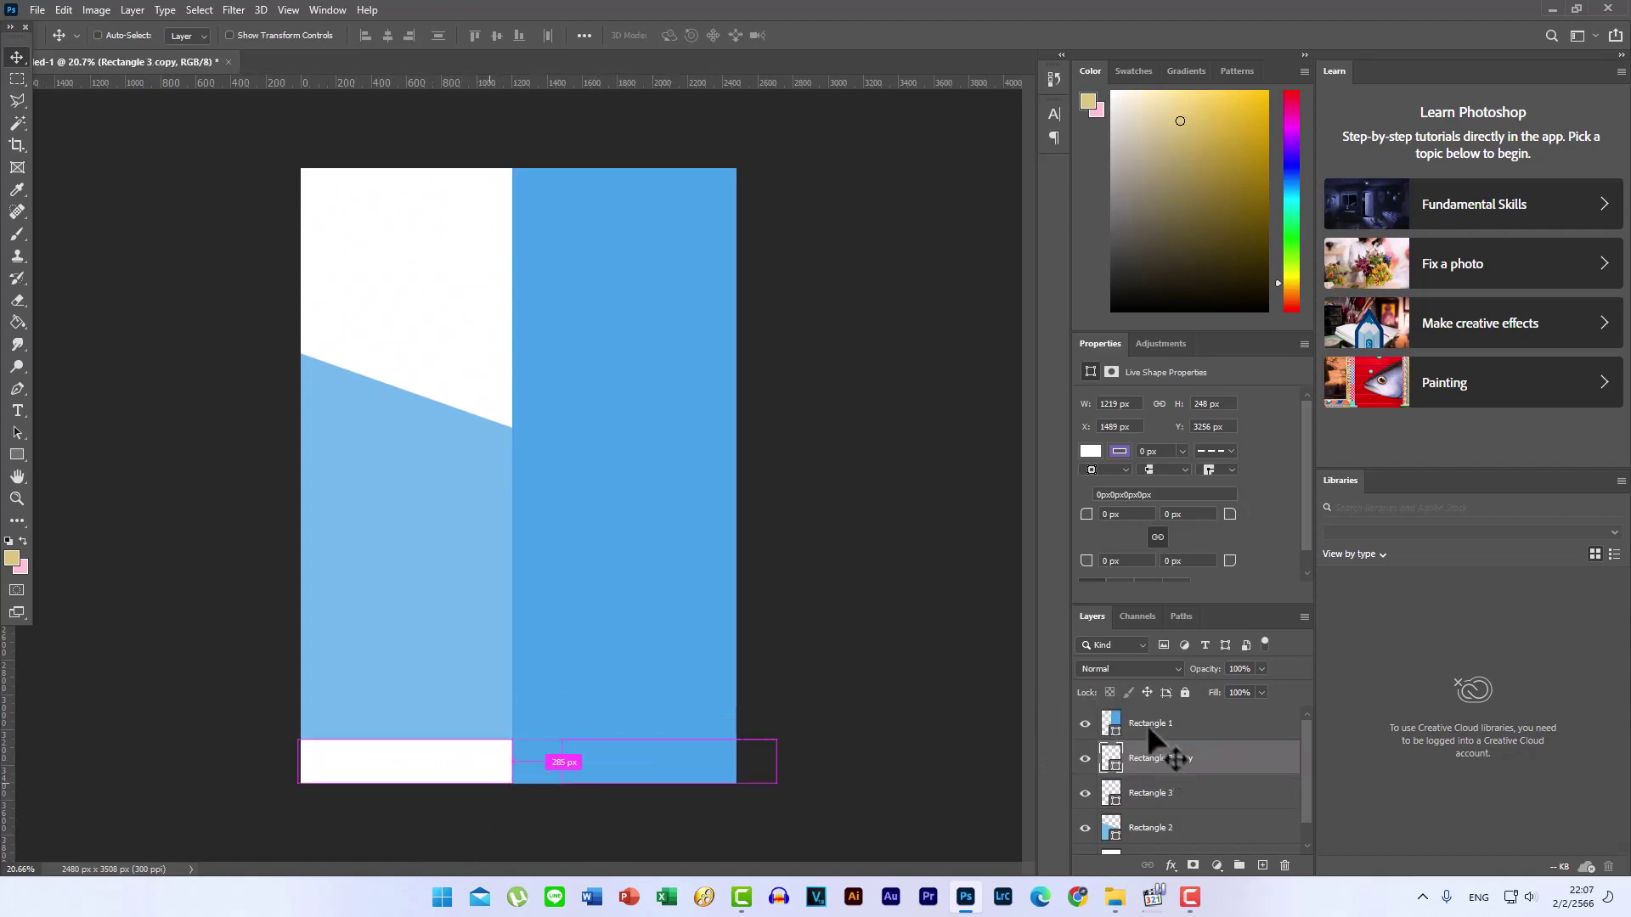
drag(1168, 726, 1176, 809)
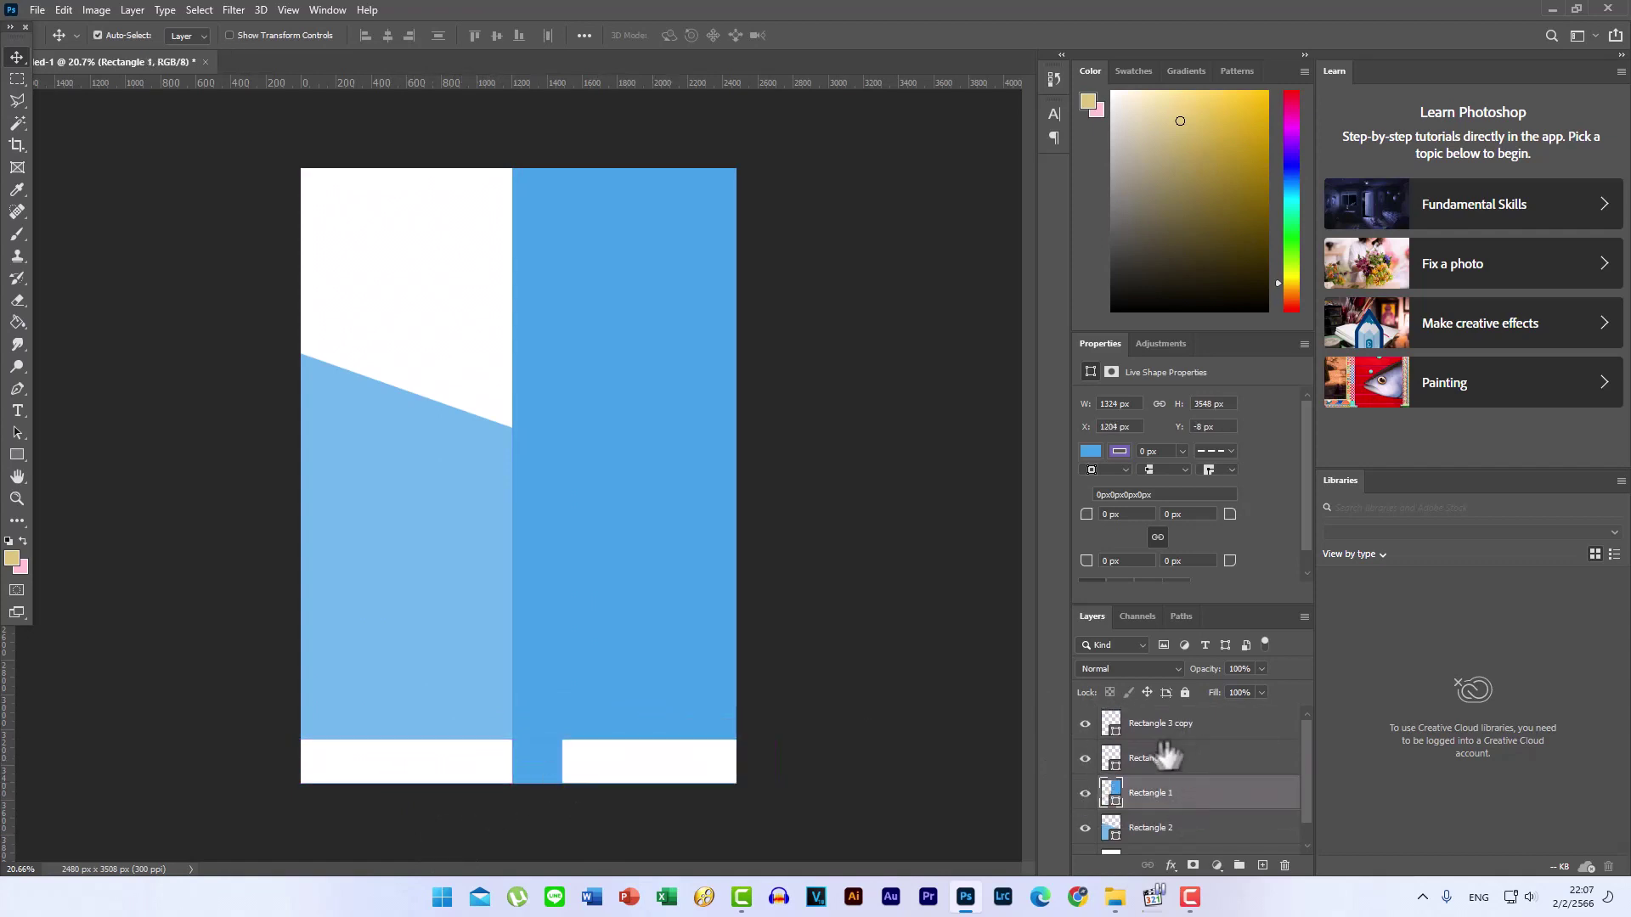
drag(586, 779, 540, 773)
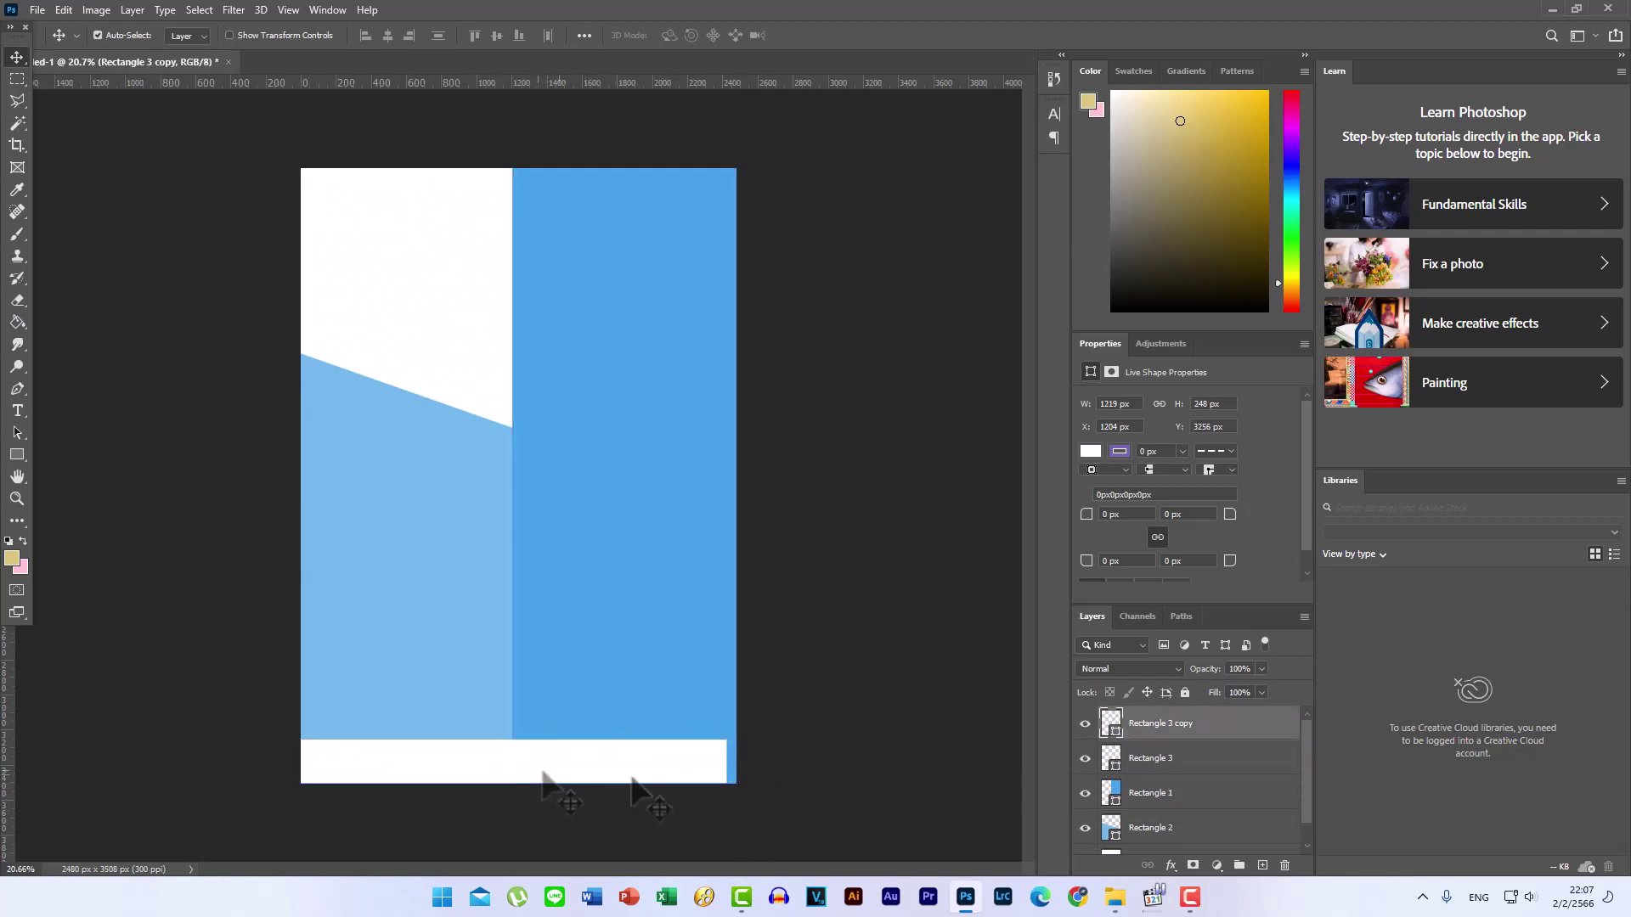
click(1155, 798)
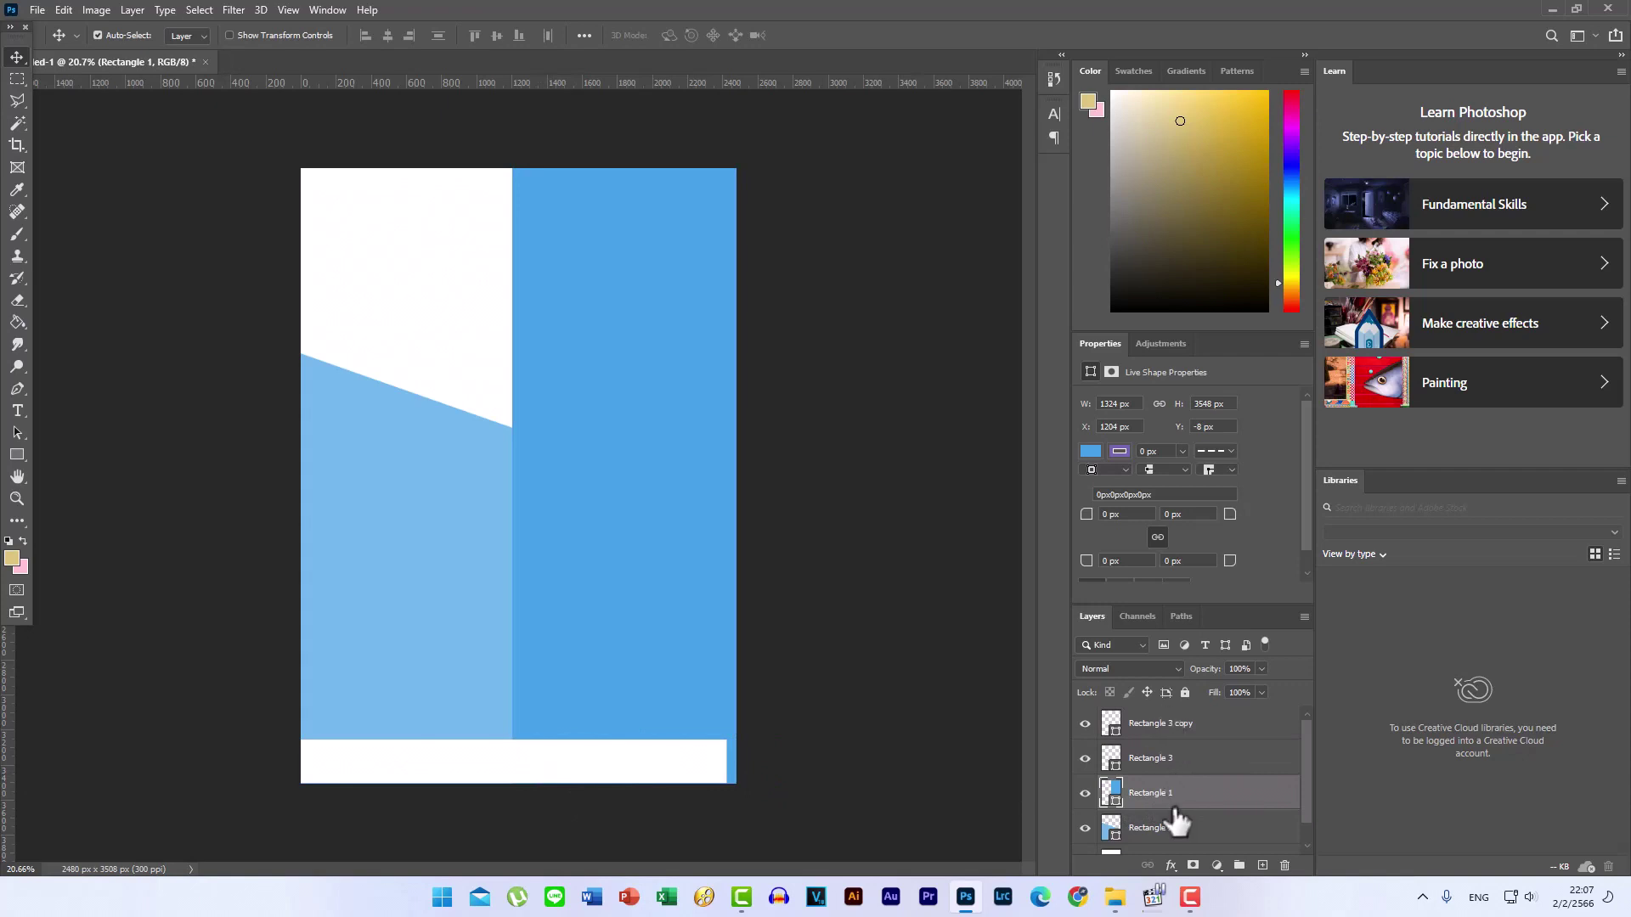
drag(646, 775, 627, 755)
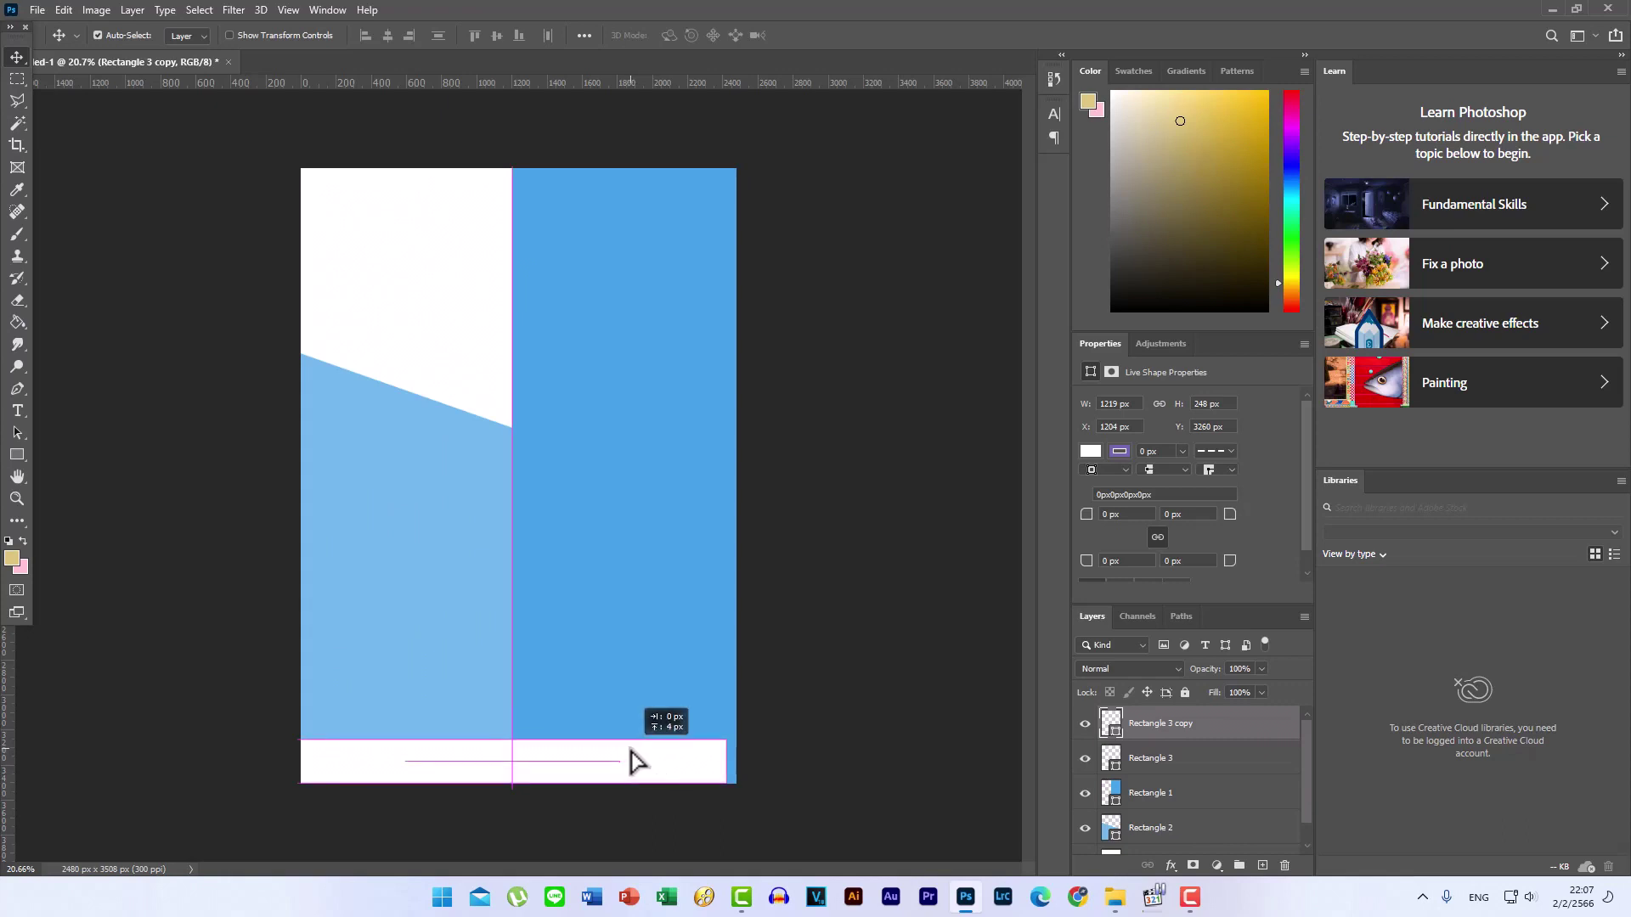
- Stretch the strip copy to the right page edge and fill it dark blue
key(ctrl+t)
drag(727, 762, 735, 765)
click(800, 35)
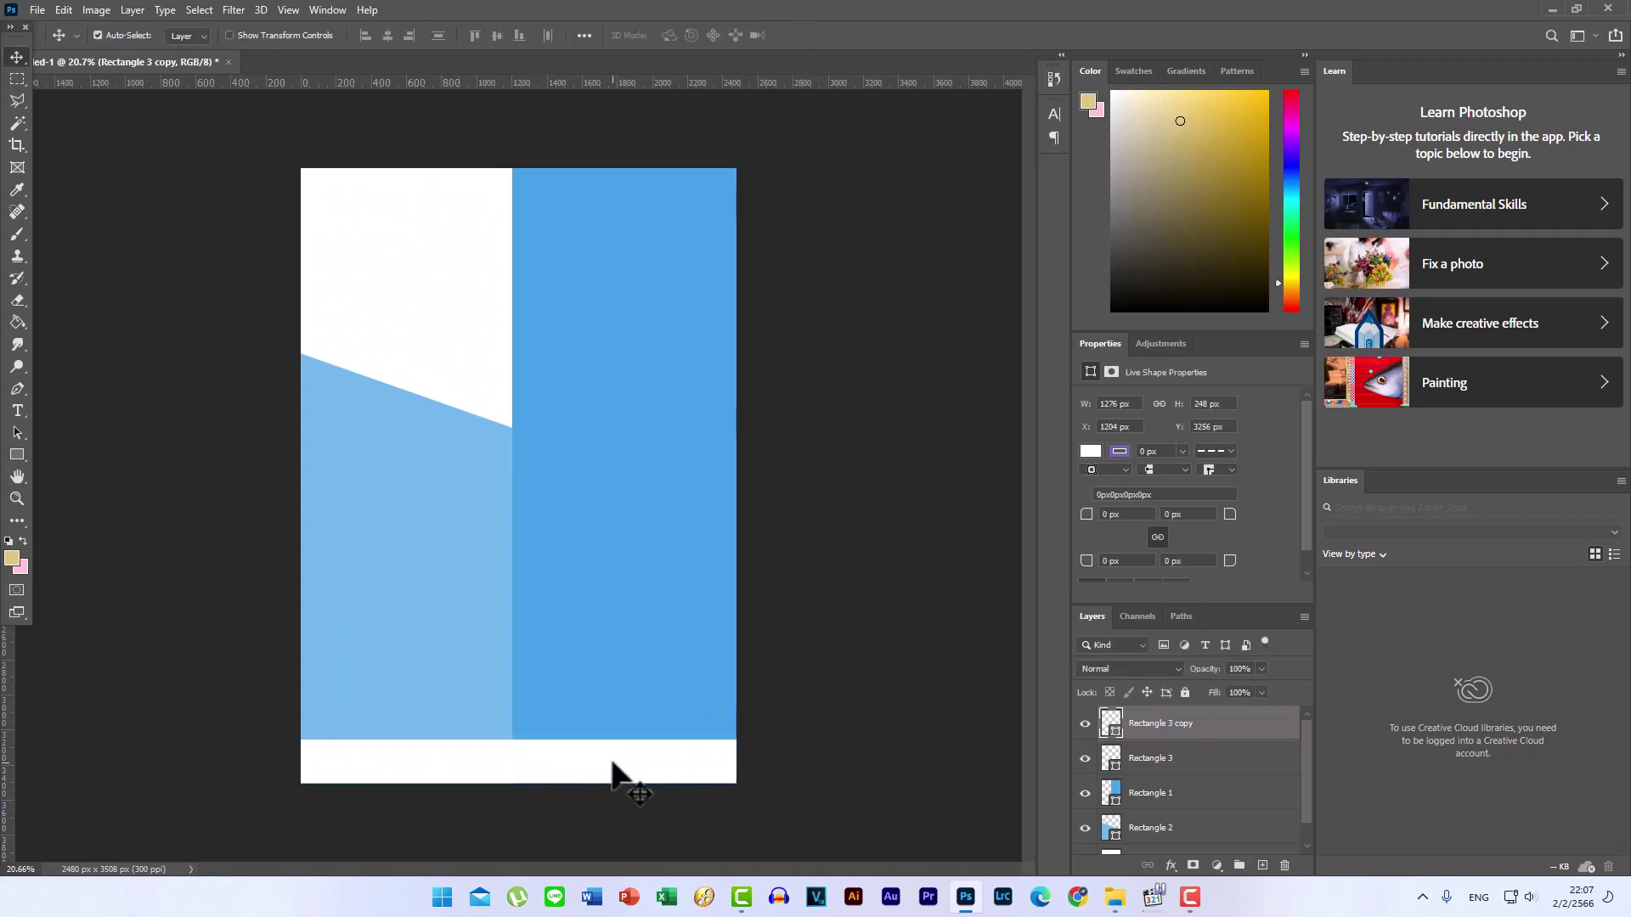
click(15, 459)
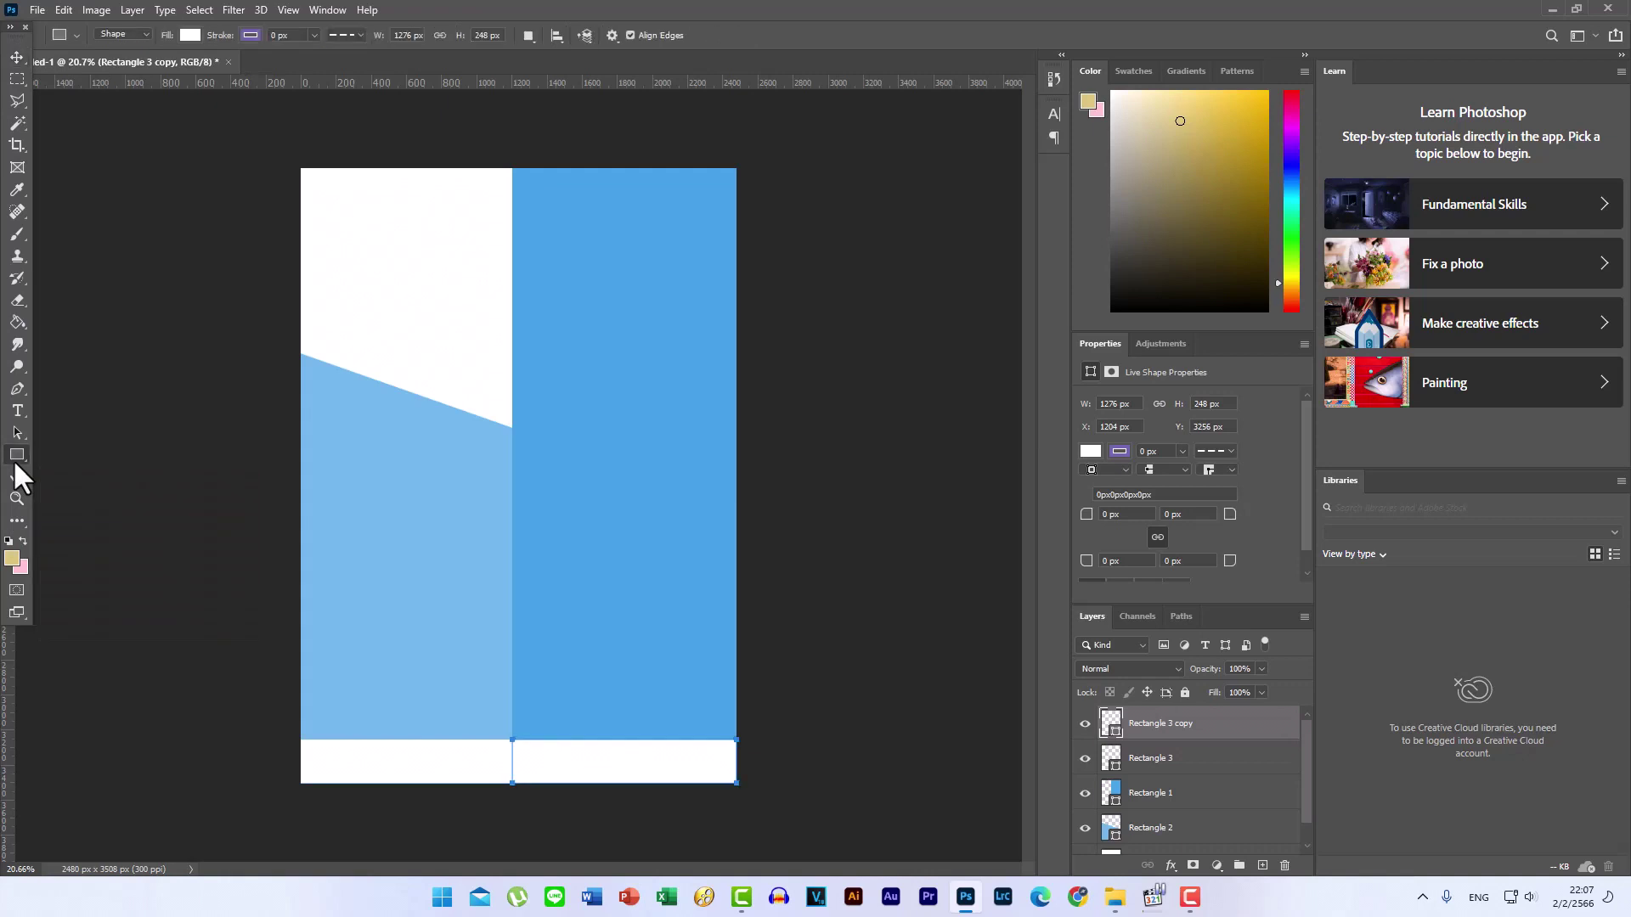
click(1093, 450)
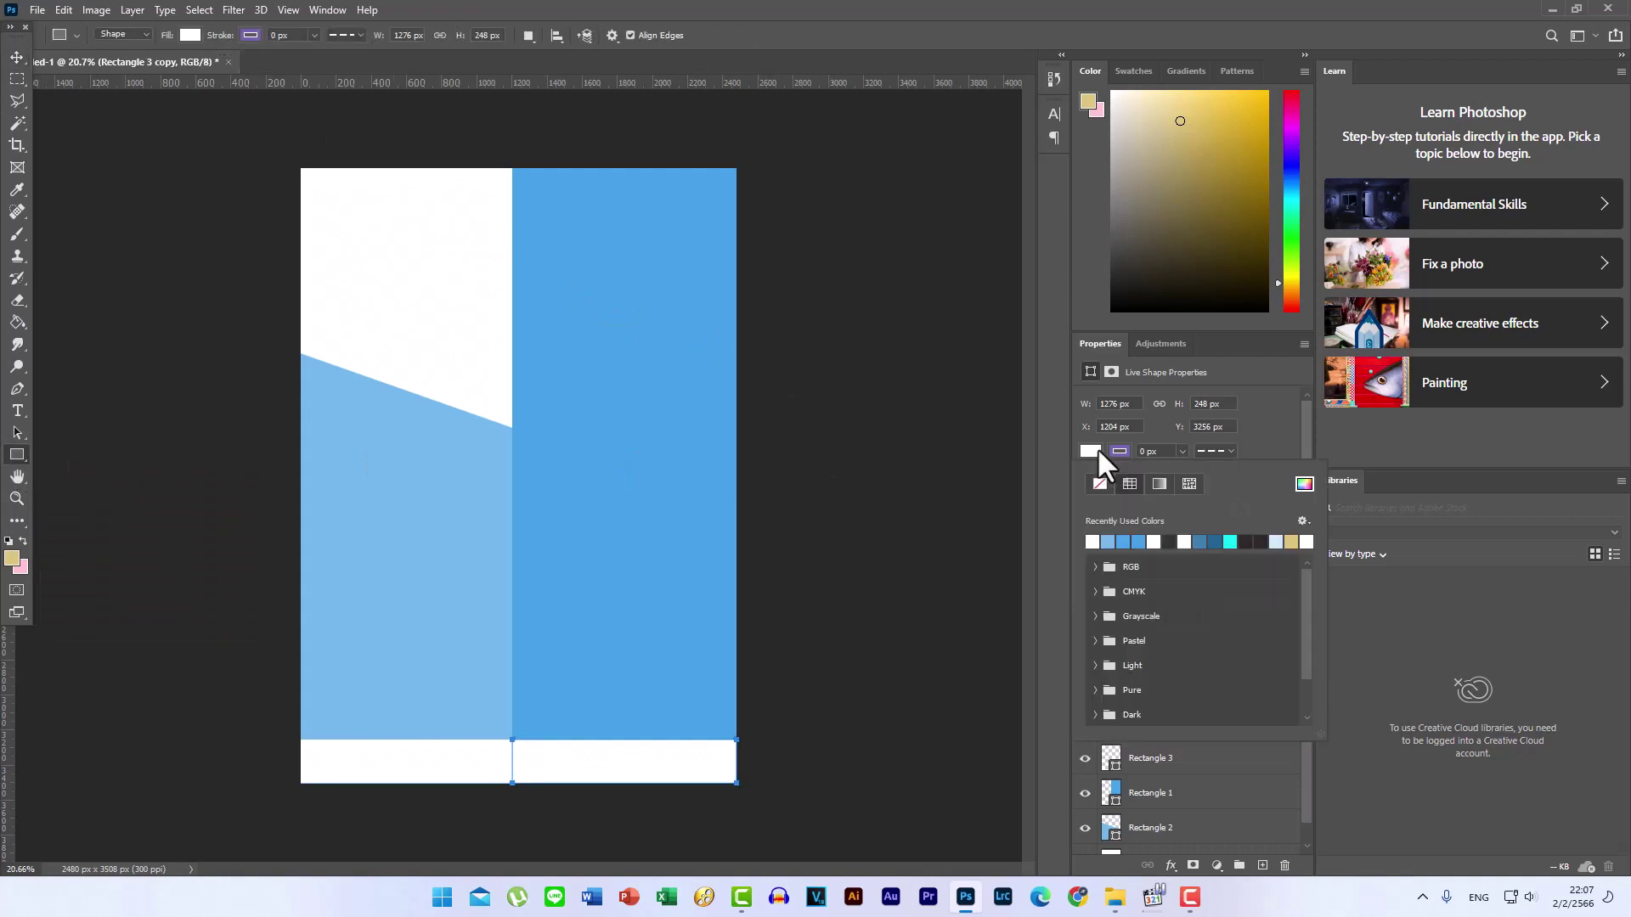
click(1217, 541)
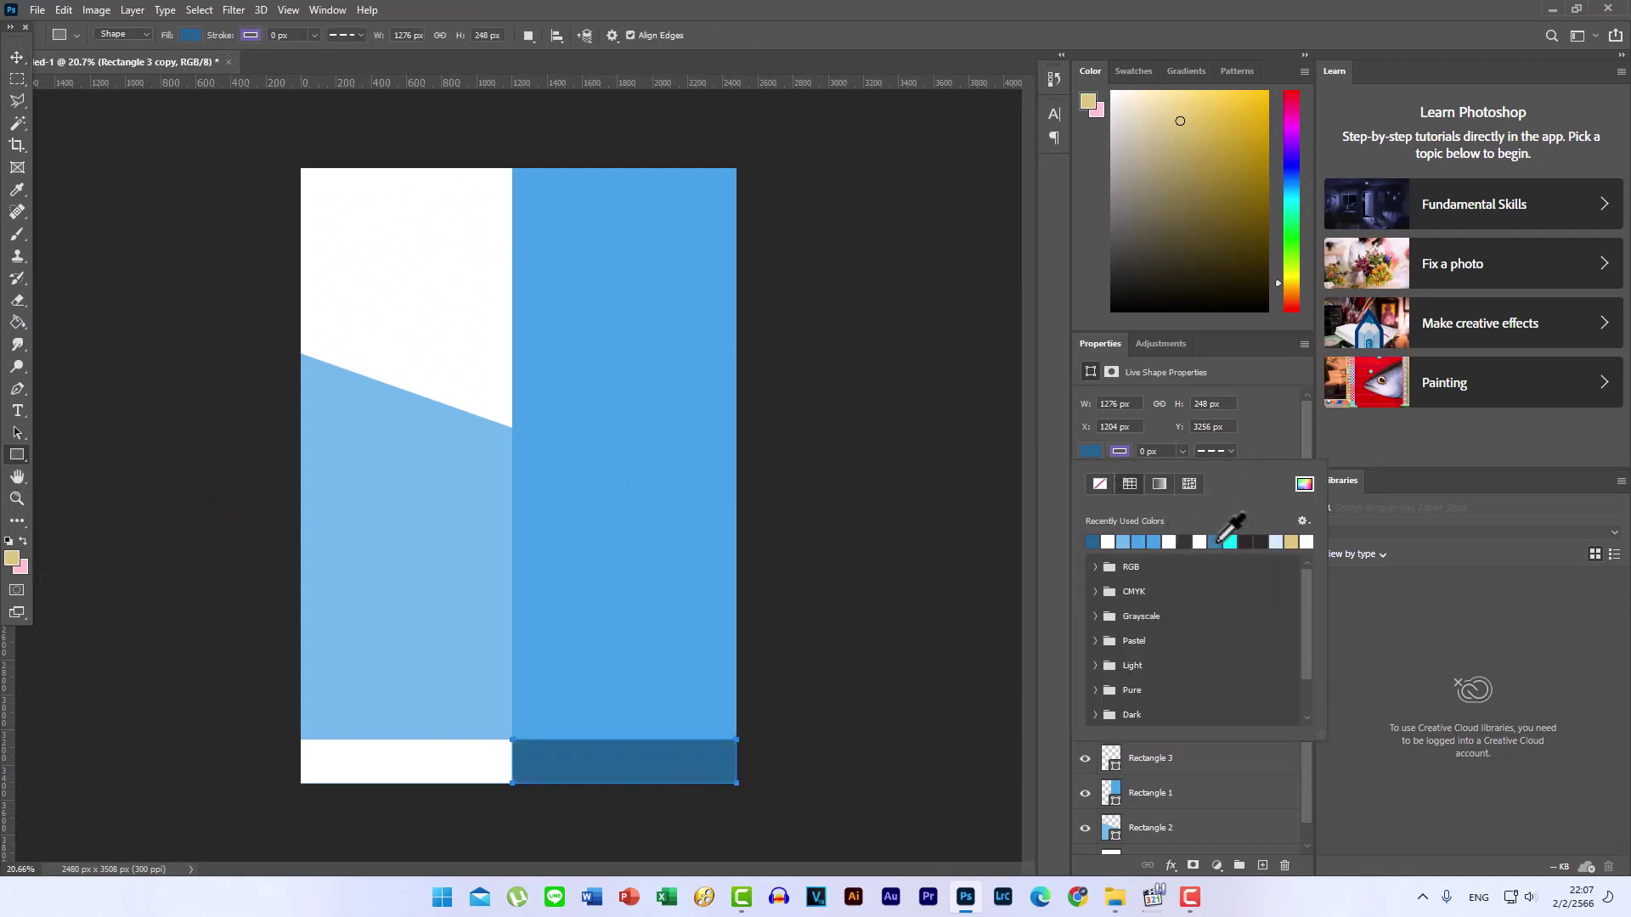
click(11, 57)
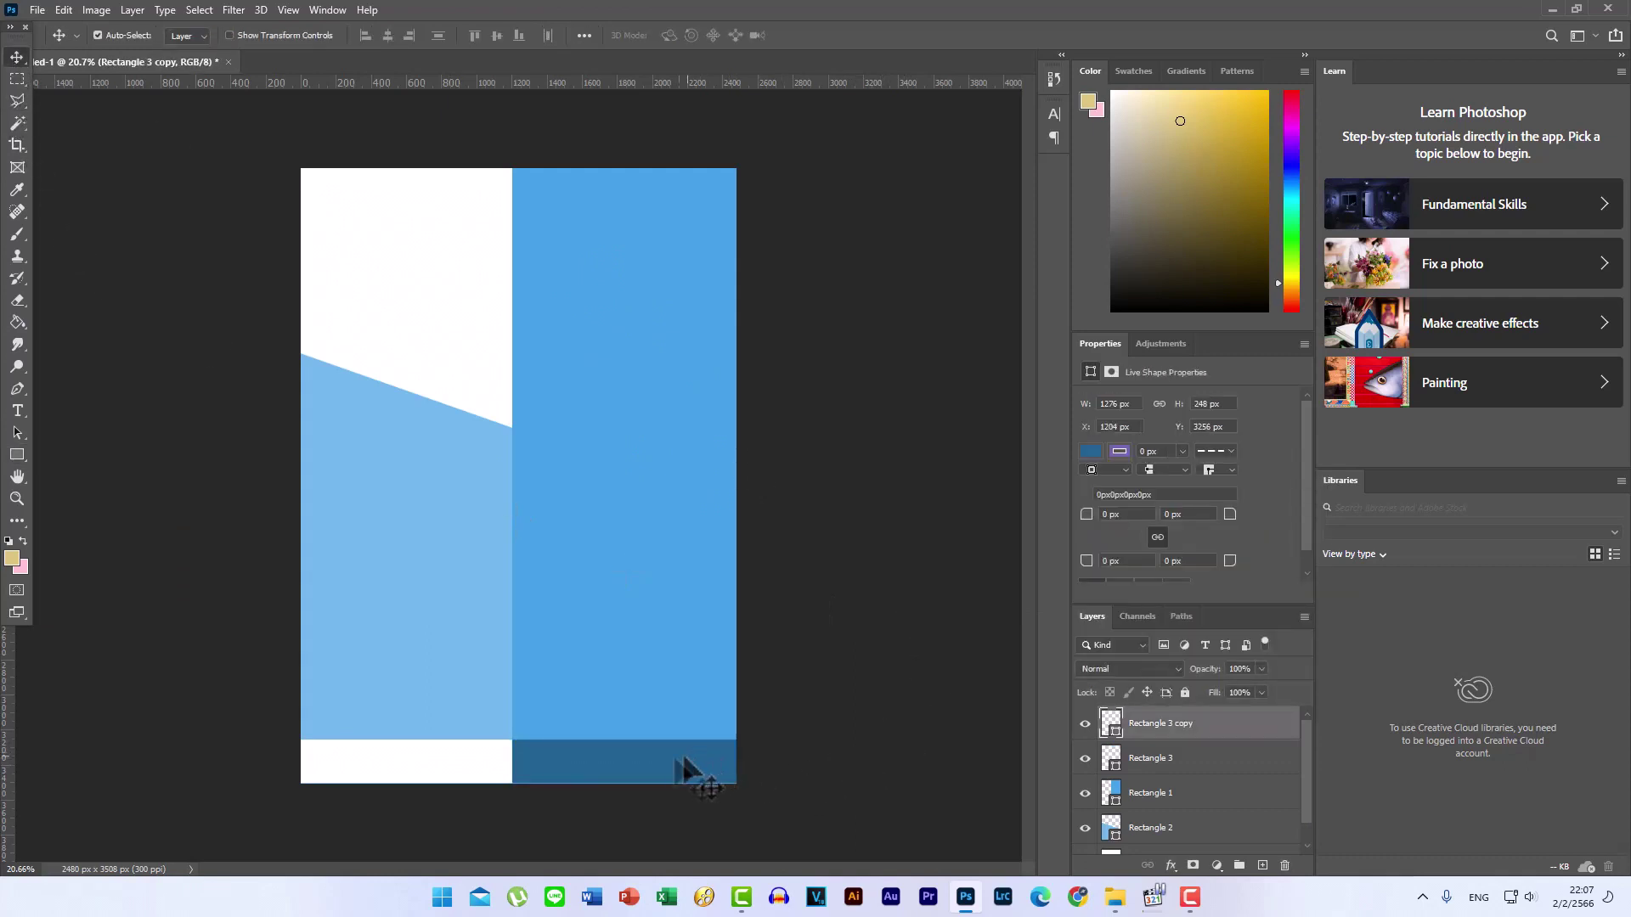
click(858, 680)
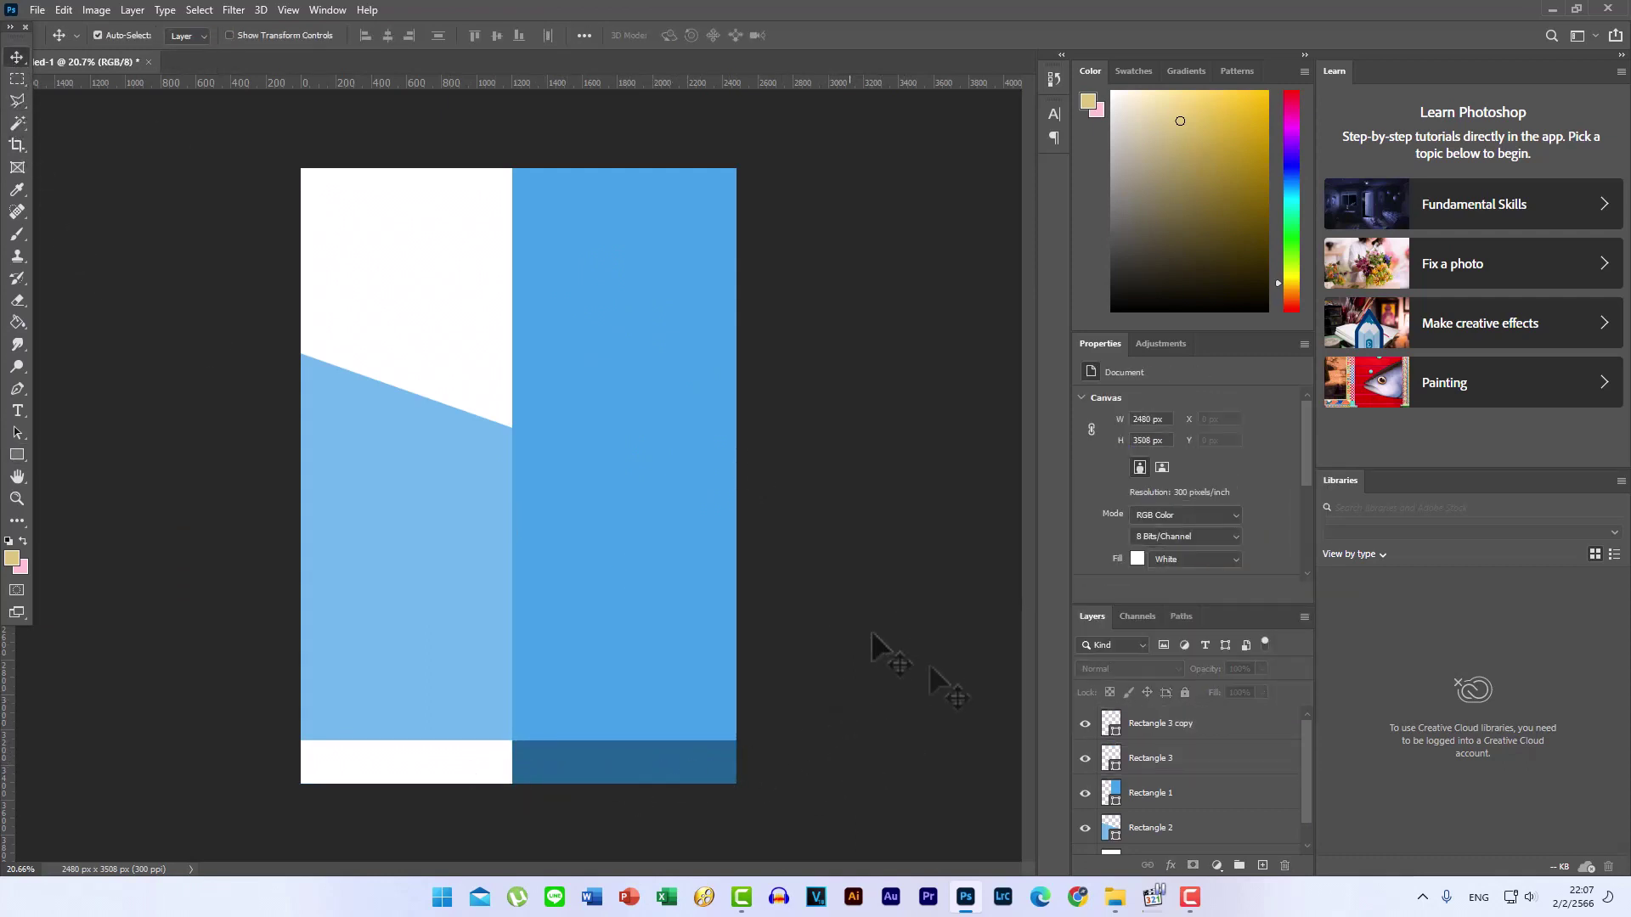
scroll(522, 722, up, 2)
scroll(535, 781, up, 3)
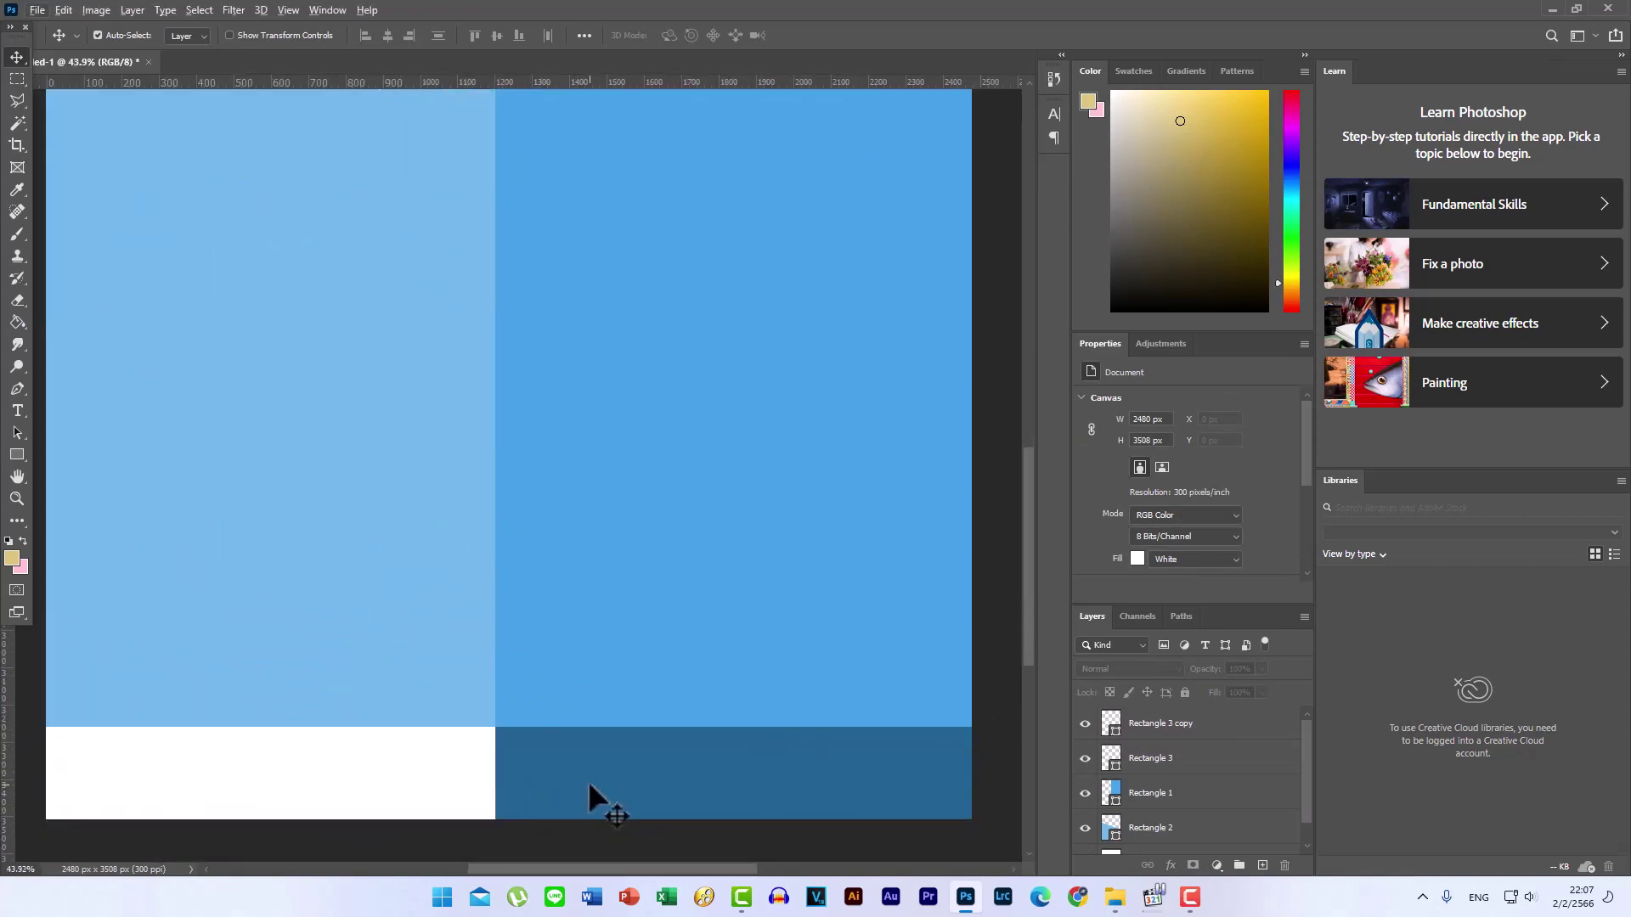
scroll(588, 781, down, 2)
scroll(583, 782, down, 1)
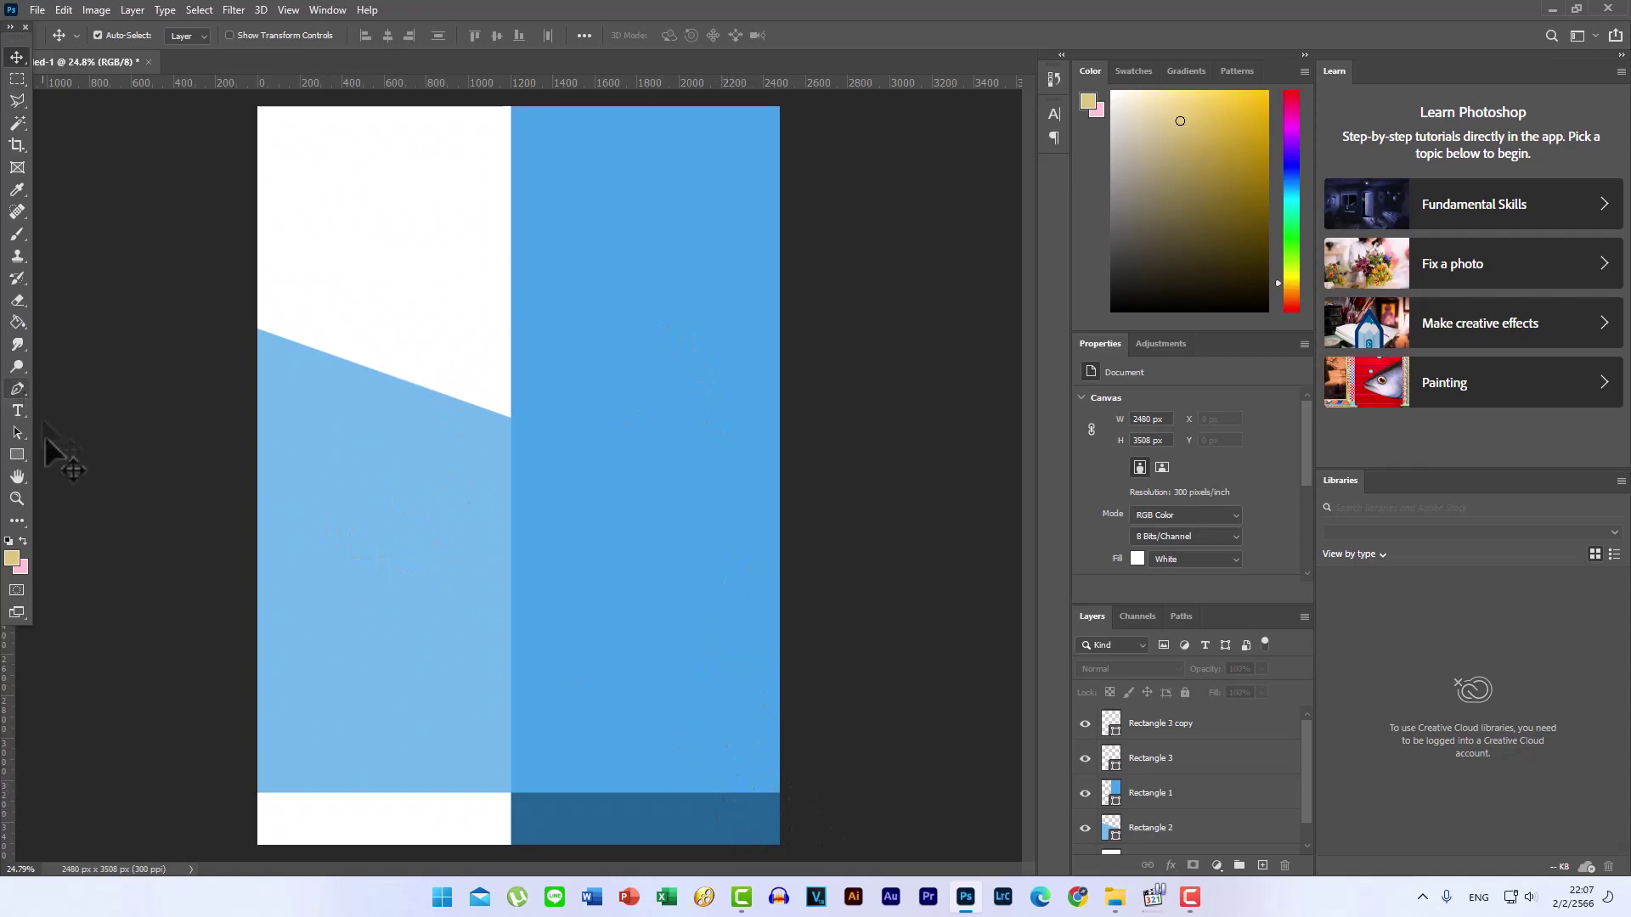
click(15, 460)
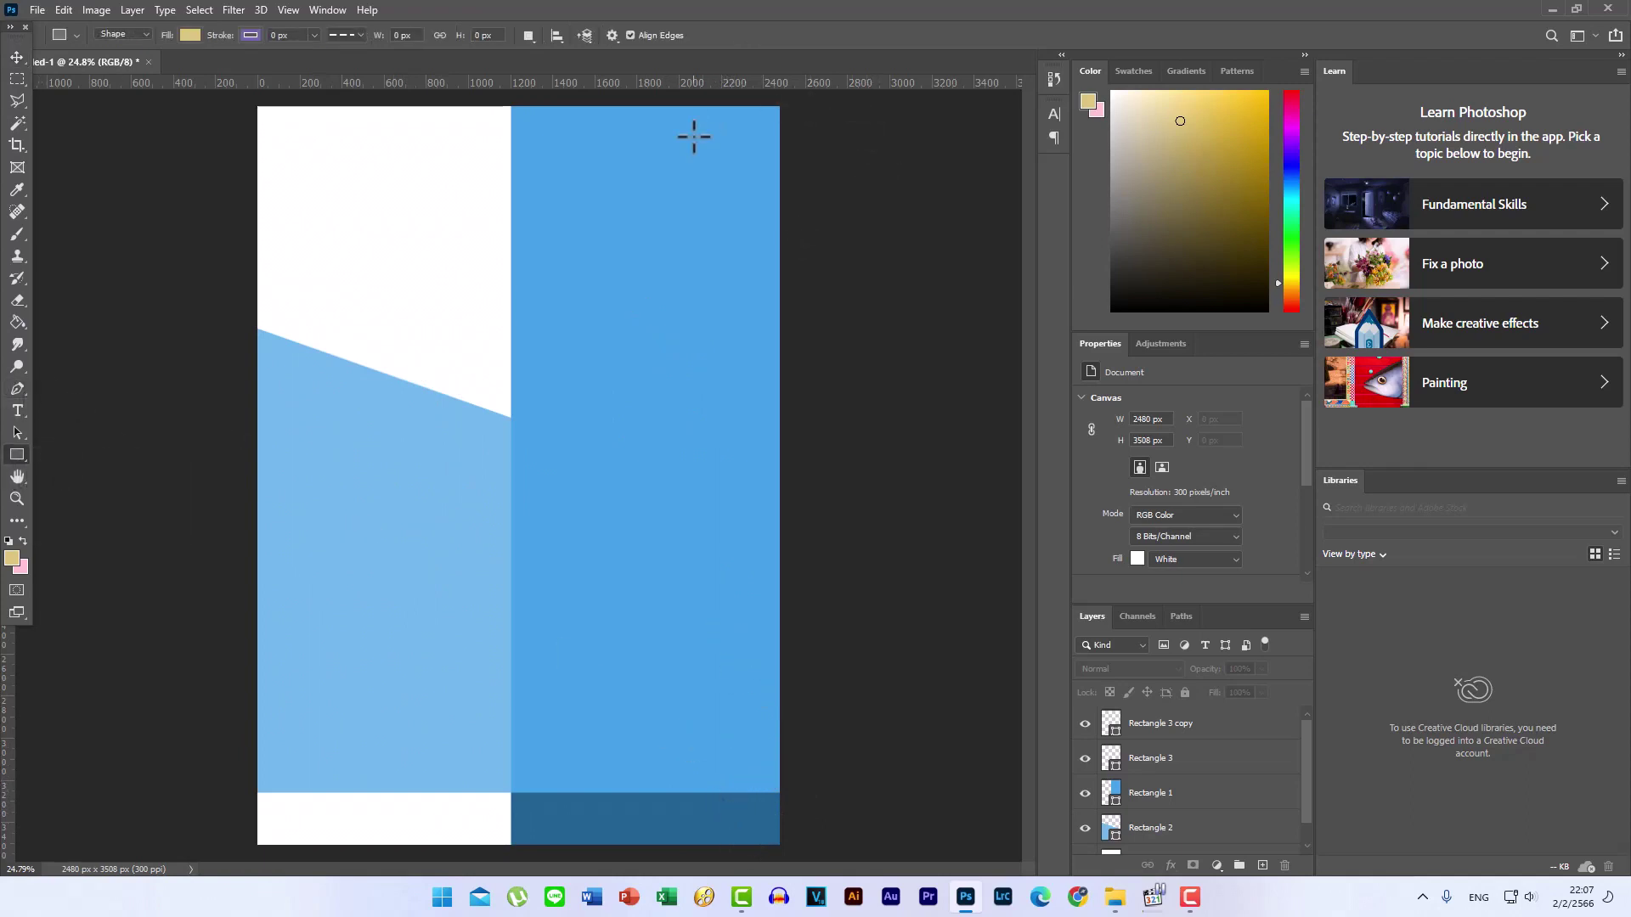
- Draw a thin 42 px white vertical bar near the blue half's right edge
mouse_move(748, 107)
mouse_down()
mouse_move(735, 729)
mouse_move(754, 842)
mouse_up()
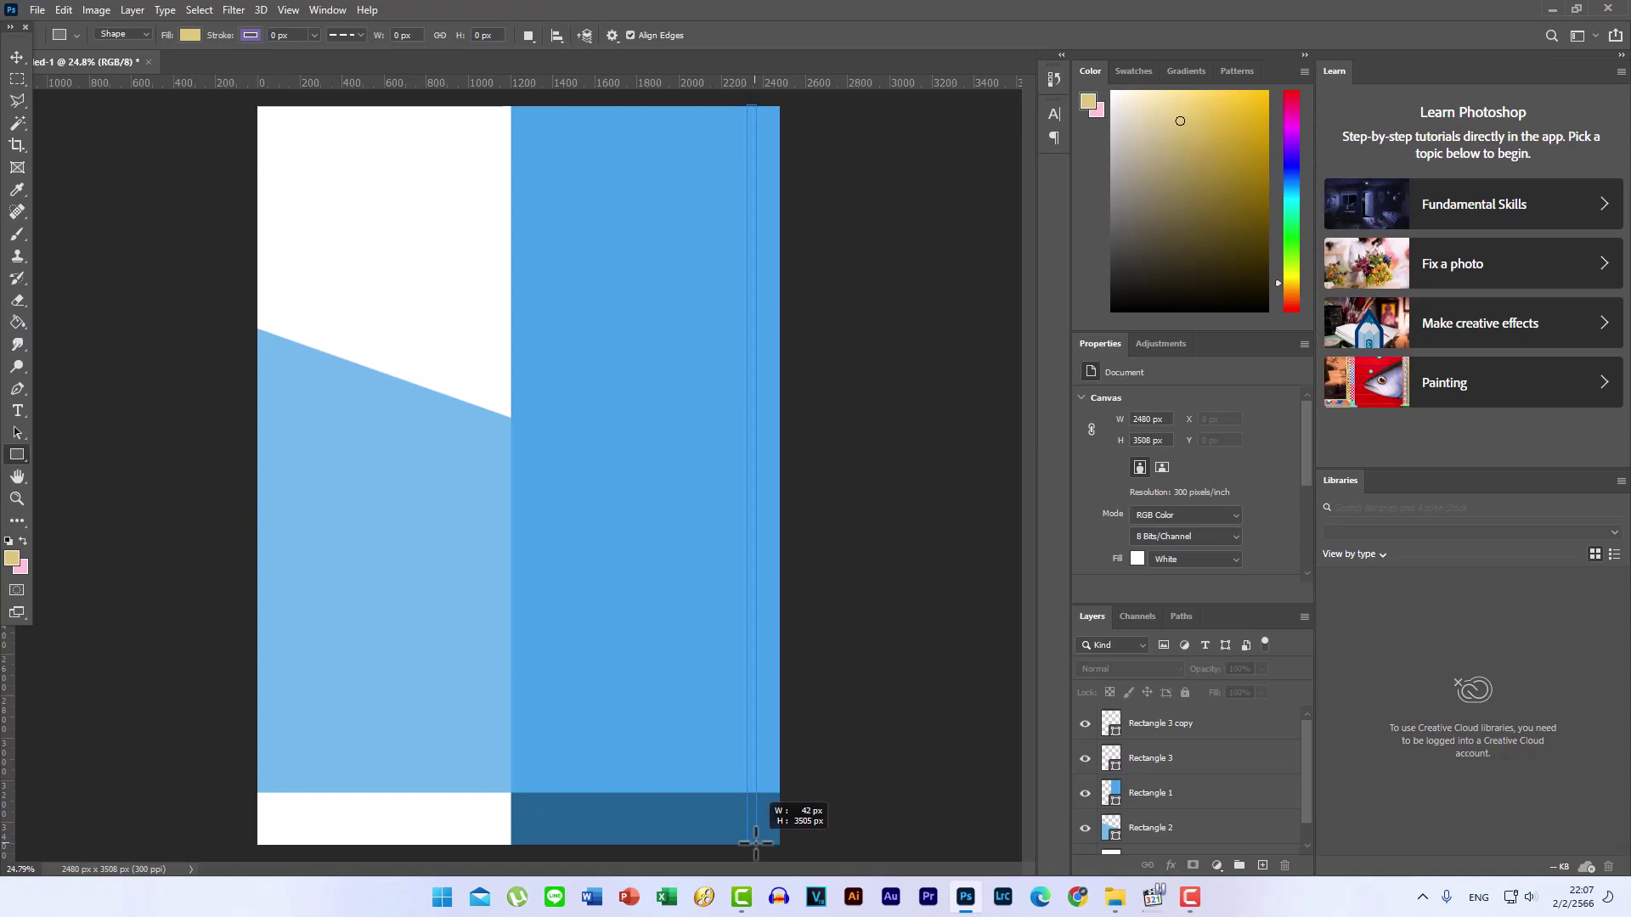
drag(755, 843, 756, 843)
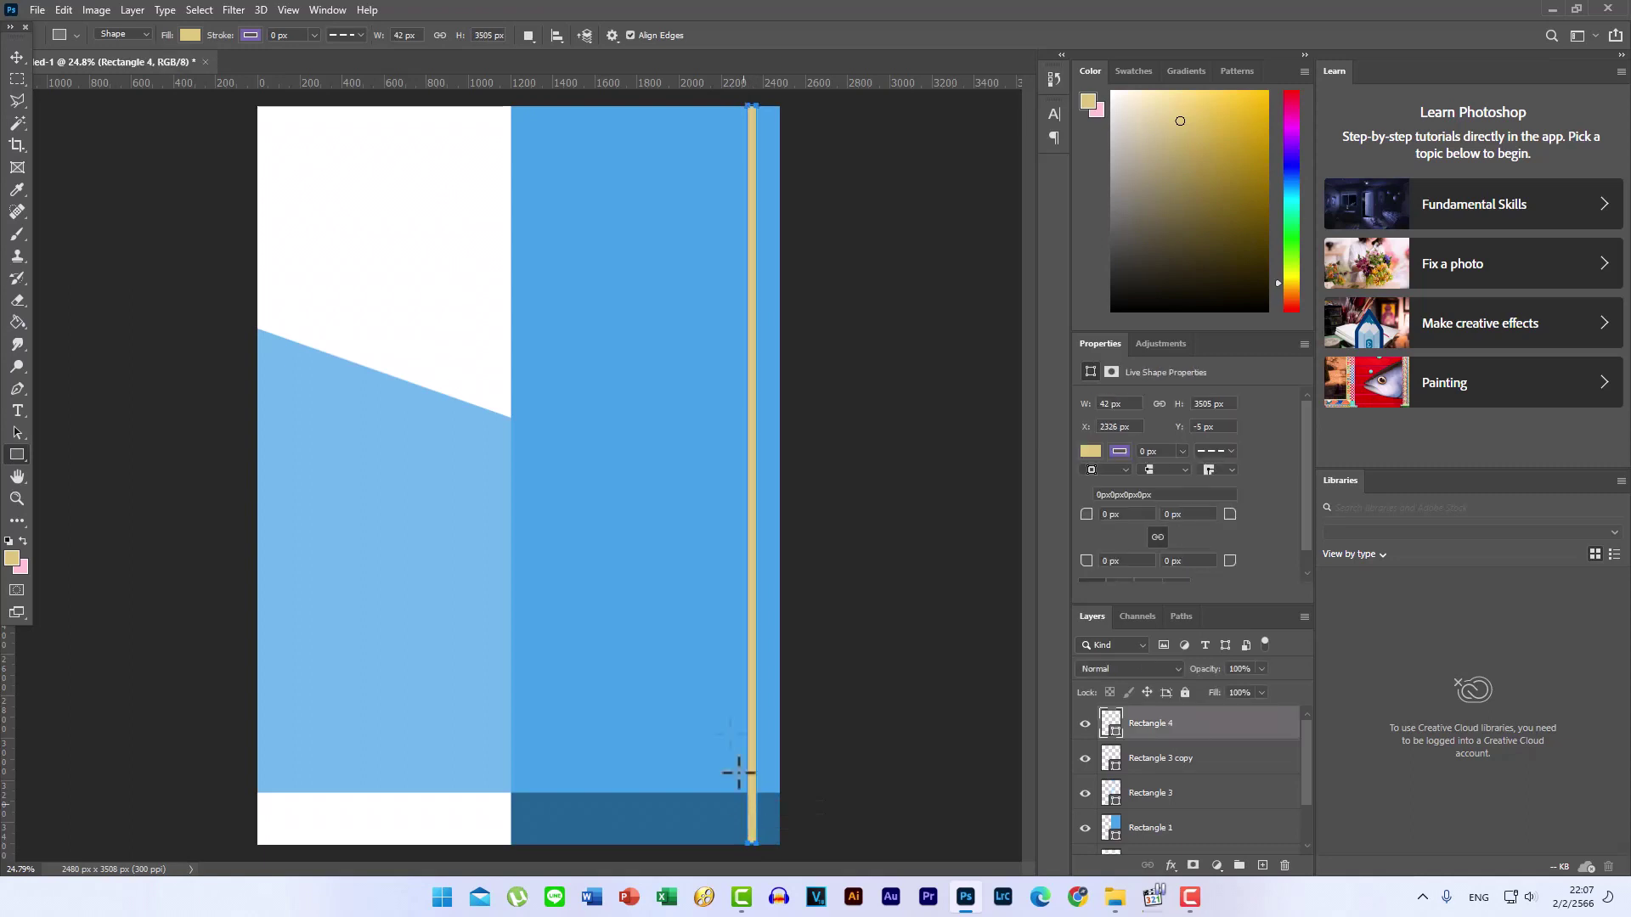
click(753, 106)
click(863, 324)
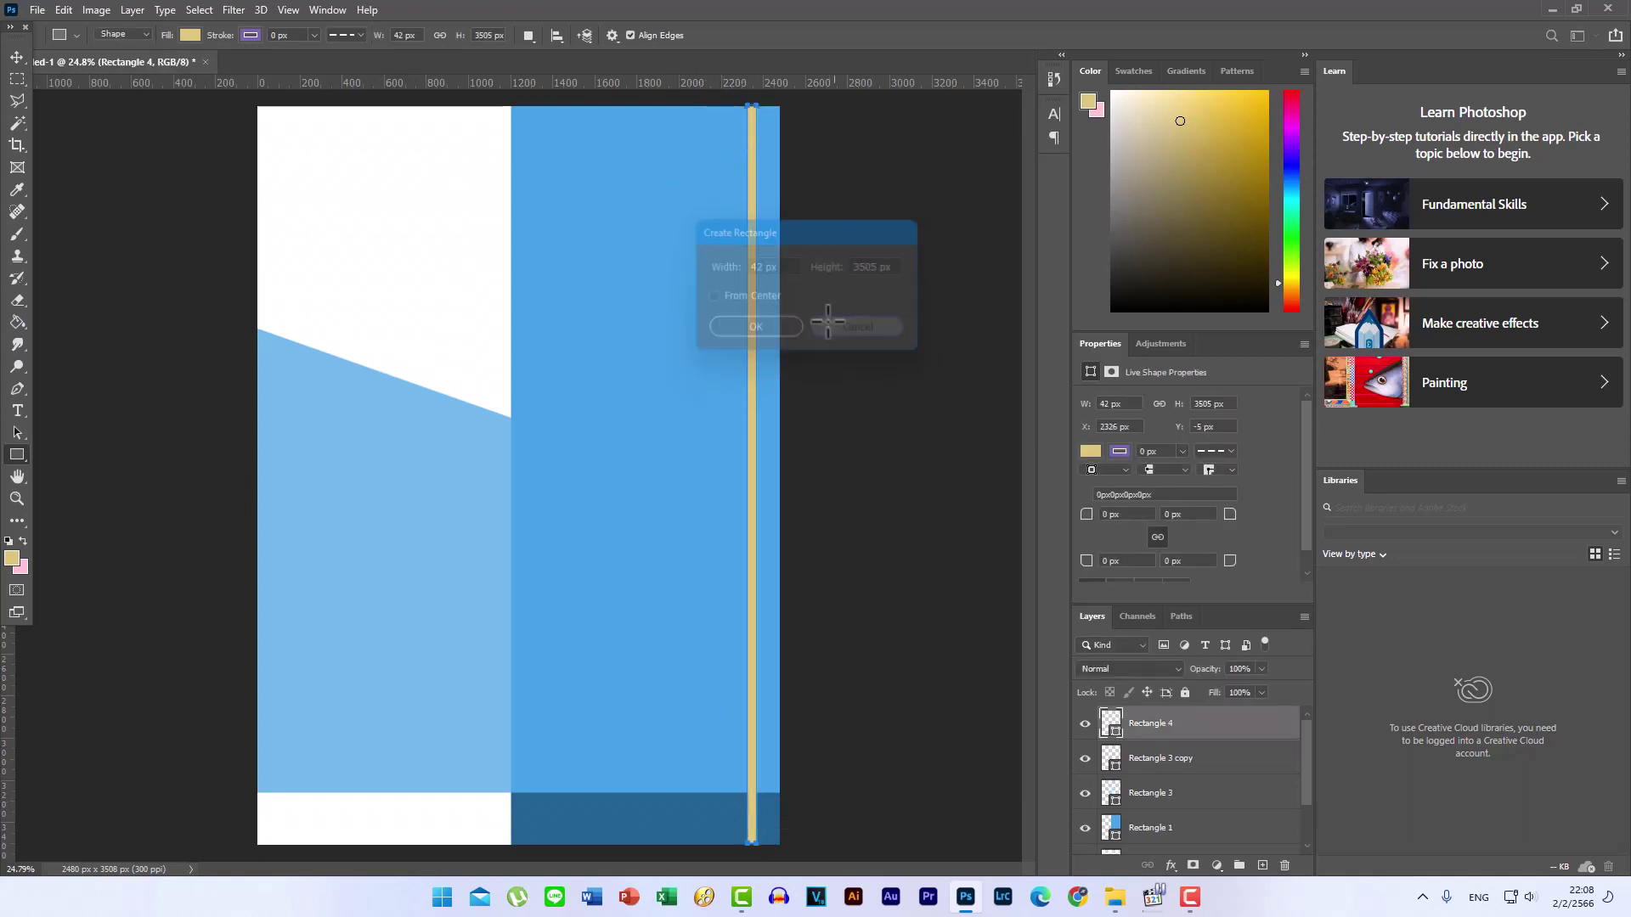
click(189, 35)
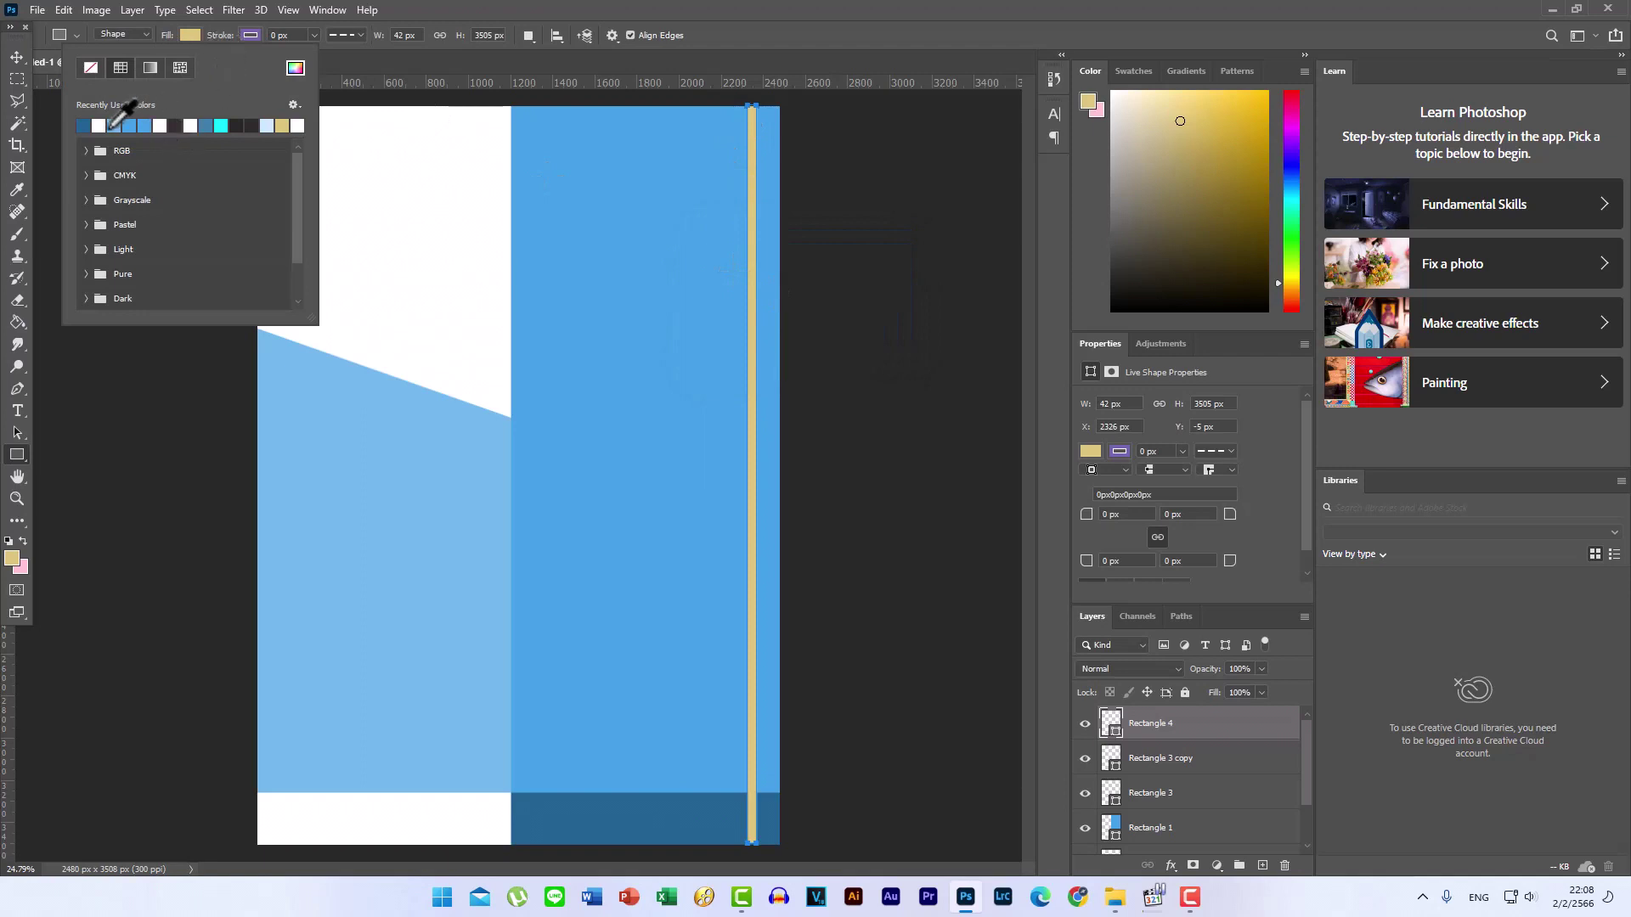
click(103, 128)
click(15, 58)
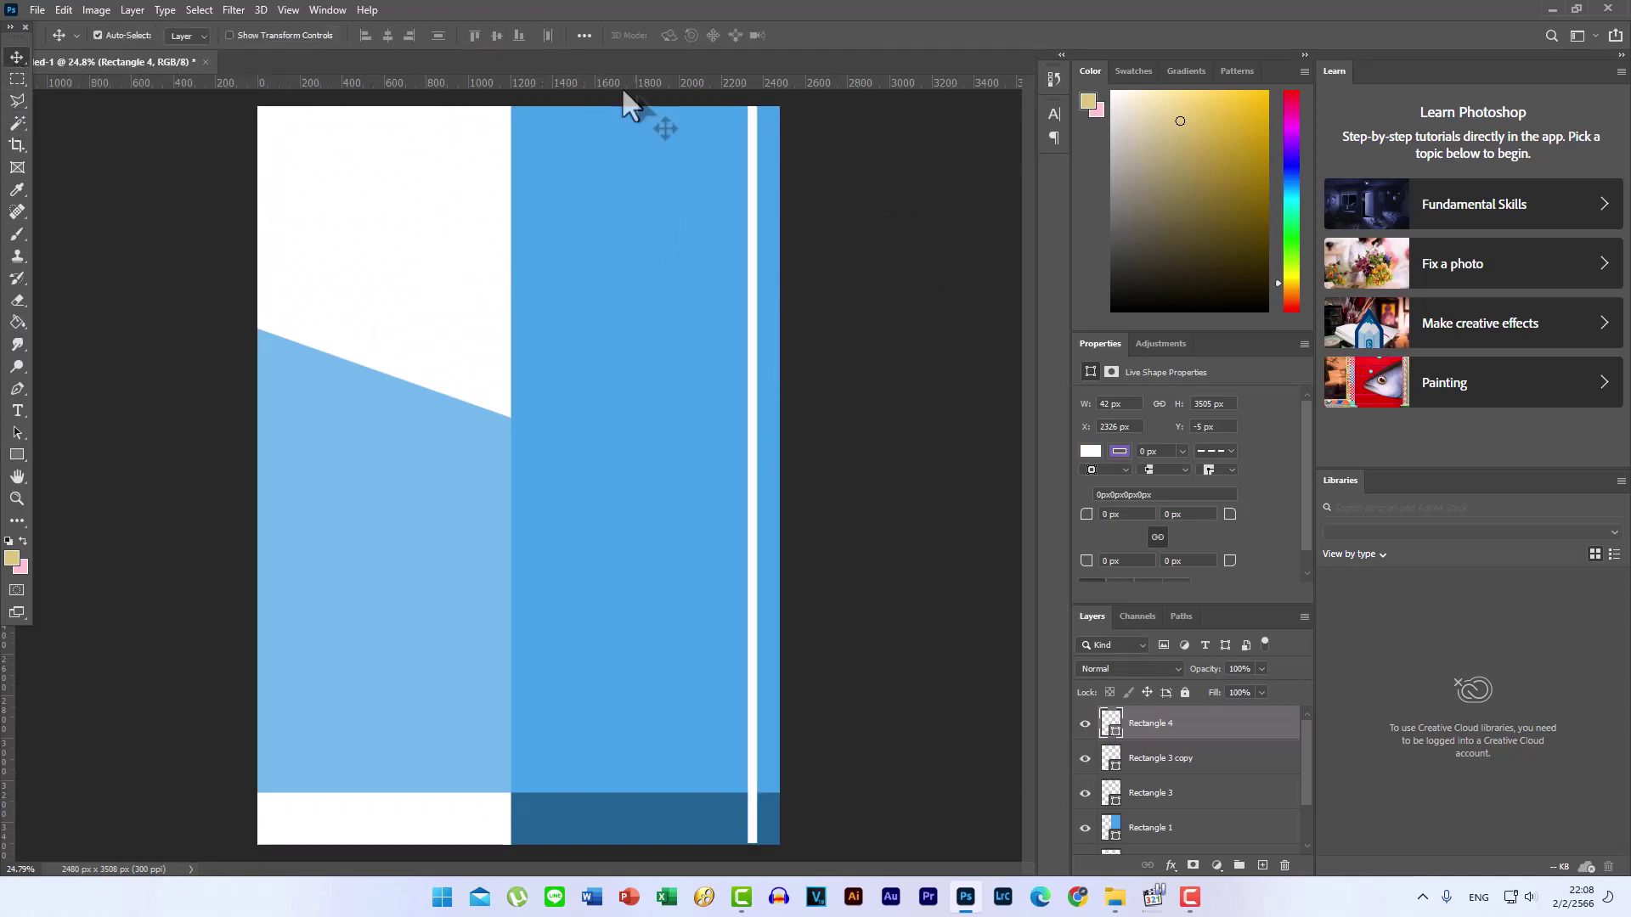
- Lower the white bar's top edge so it starts below the page top
key(ctrl+t)
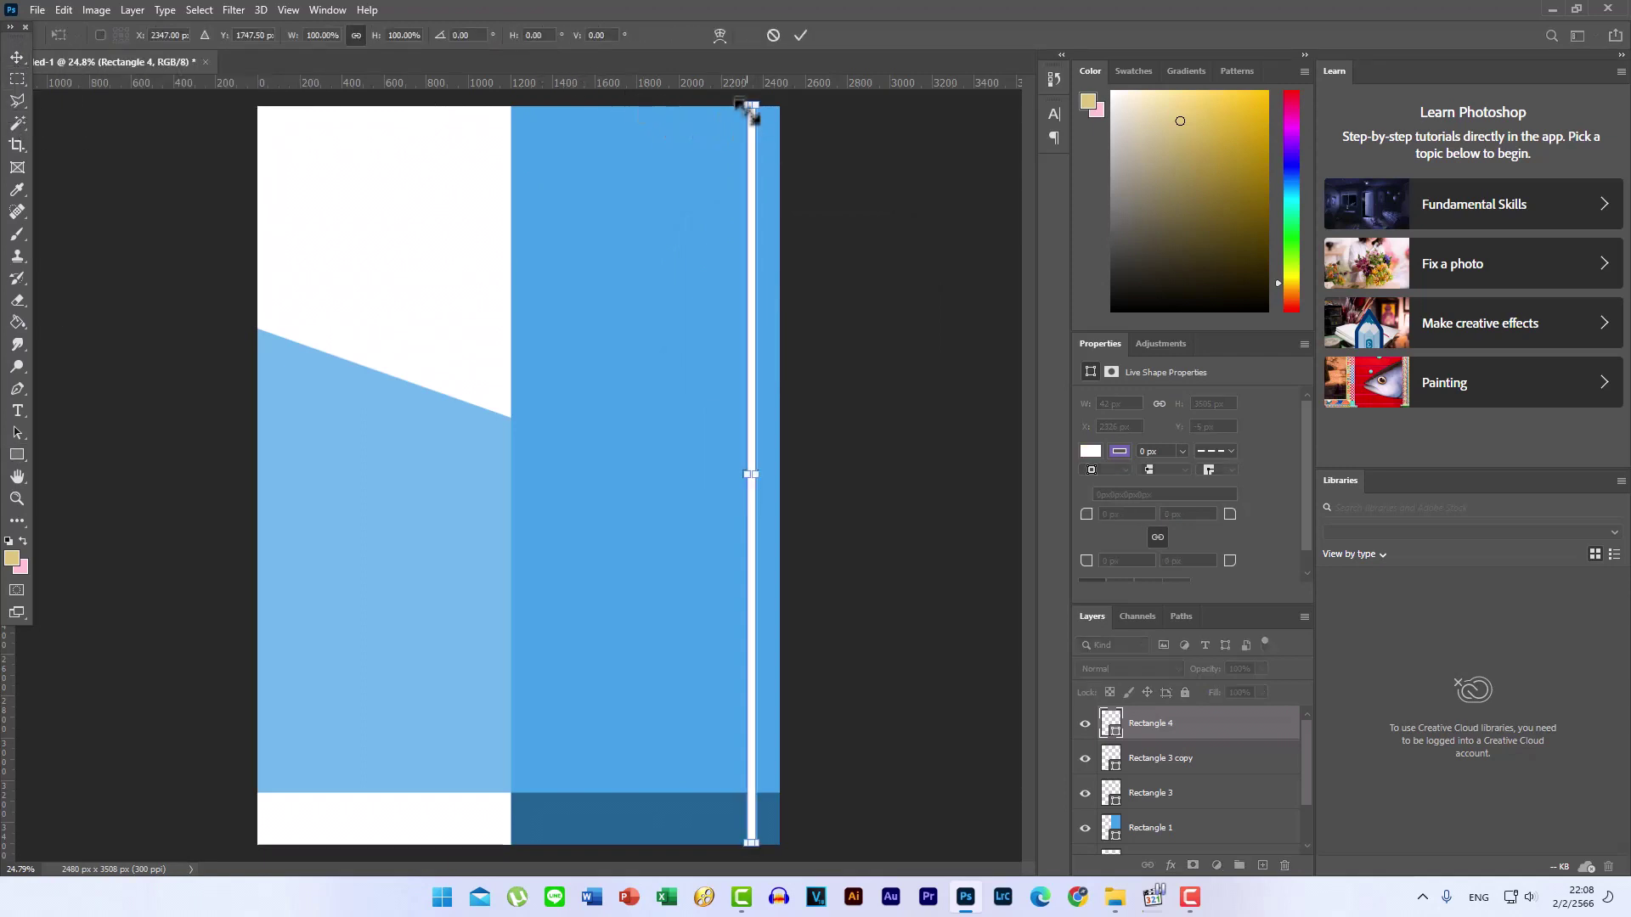
drag(753, 106, 750, 129)
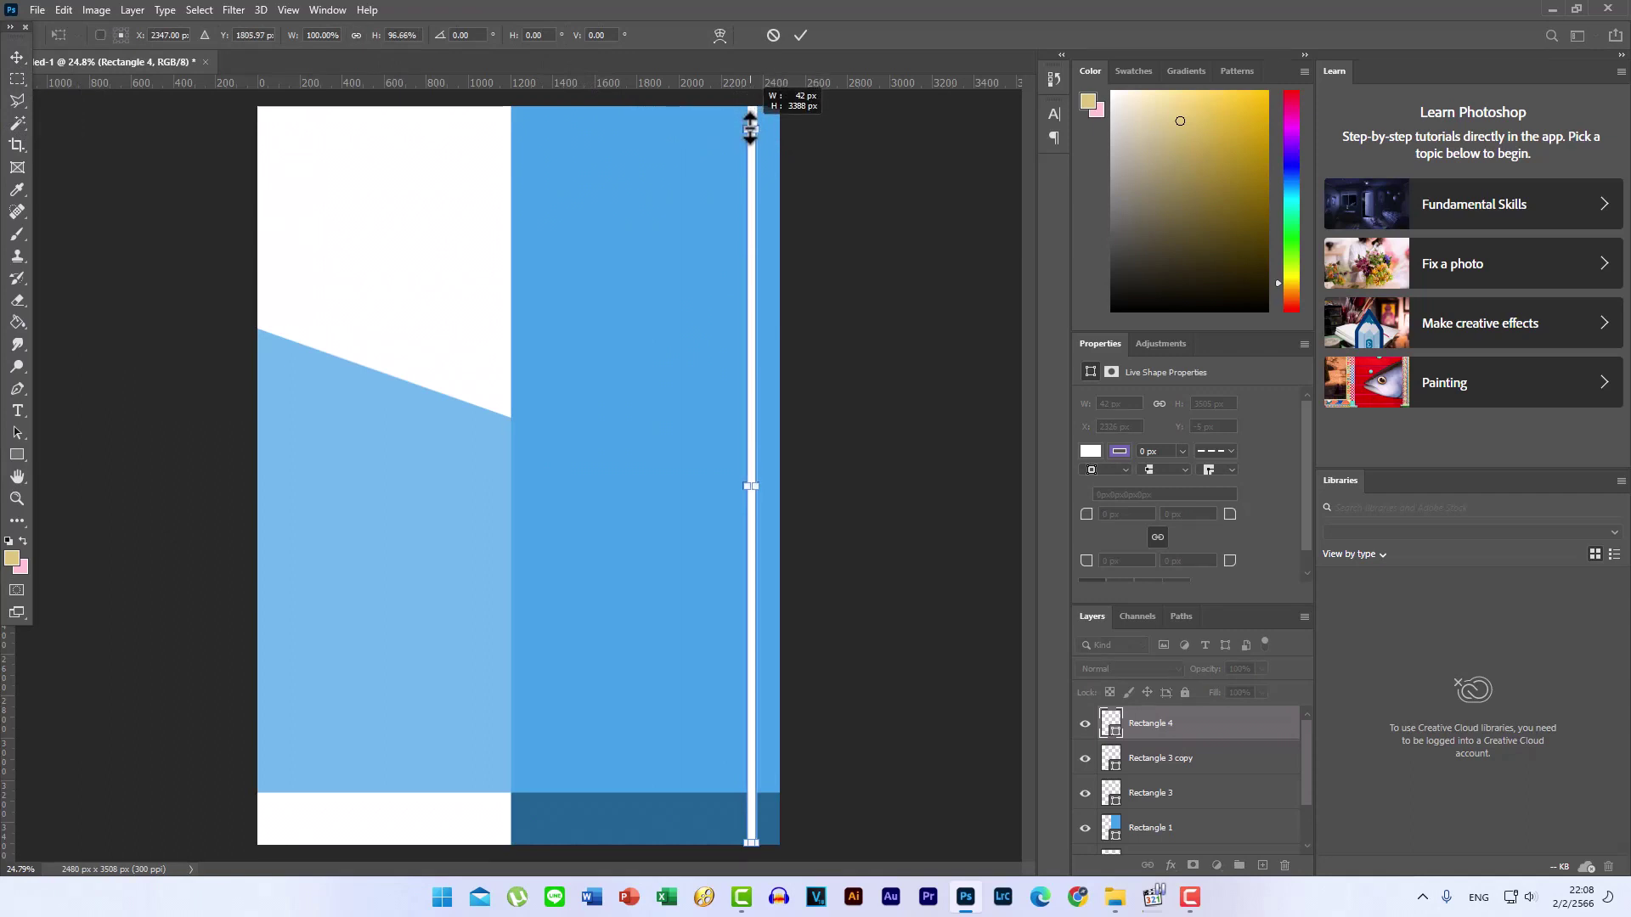
drag(750, 129, 751, 138)
click(800, 35)
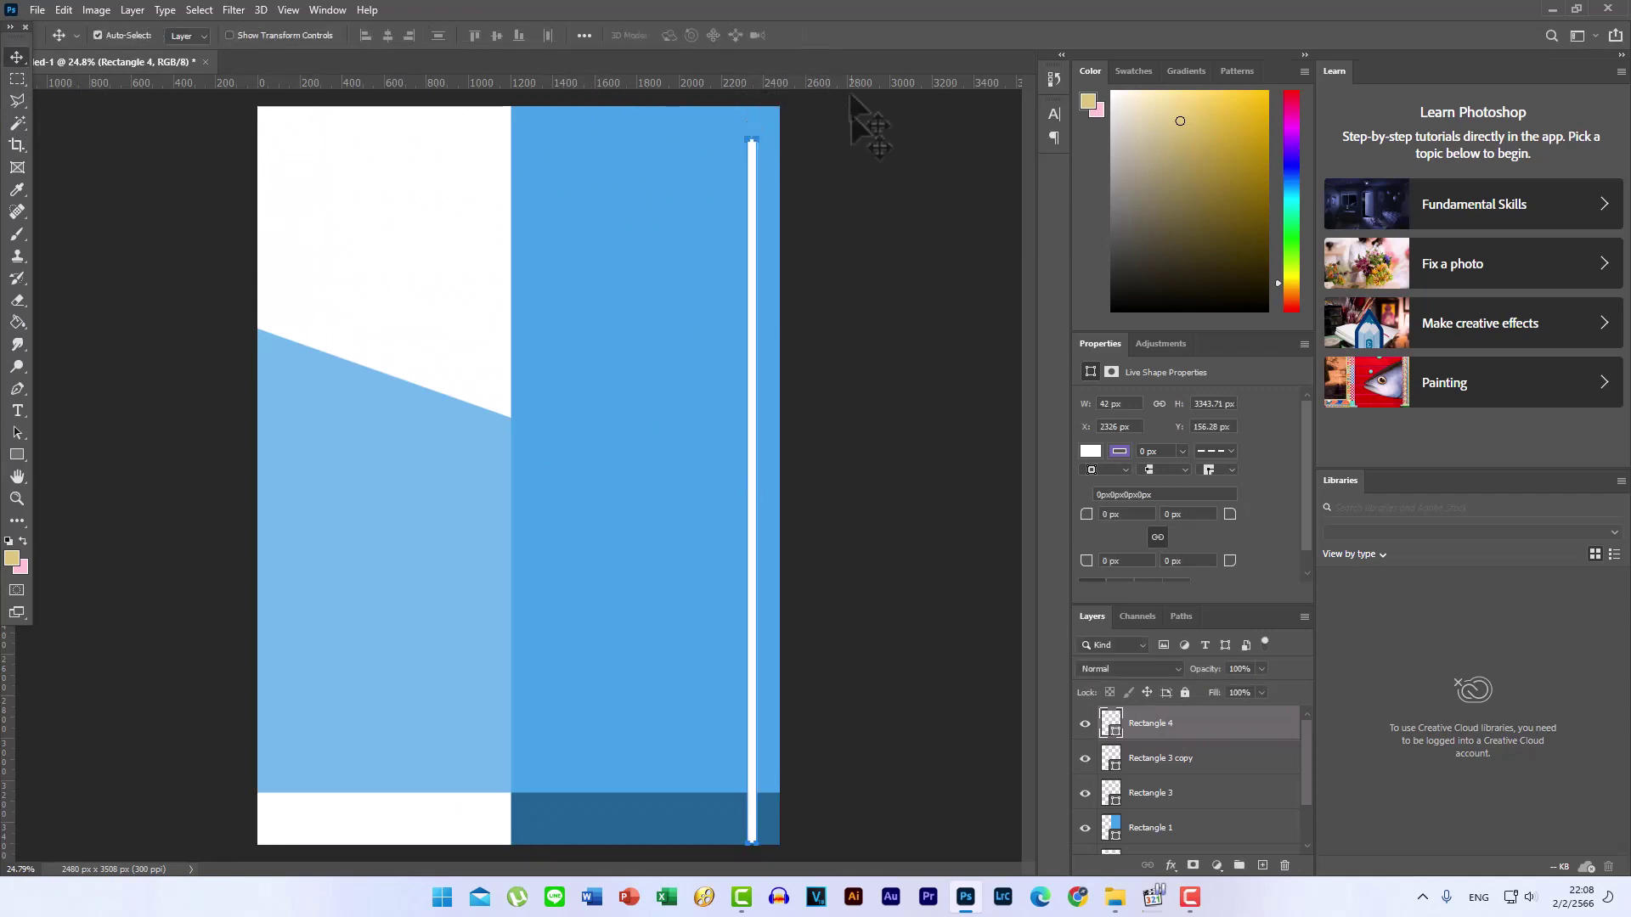
click(848, 196)
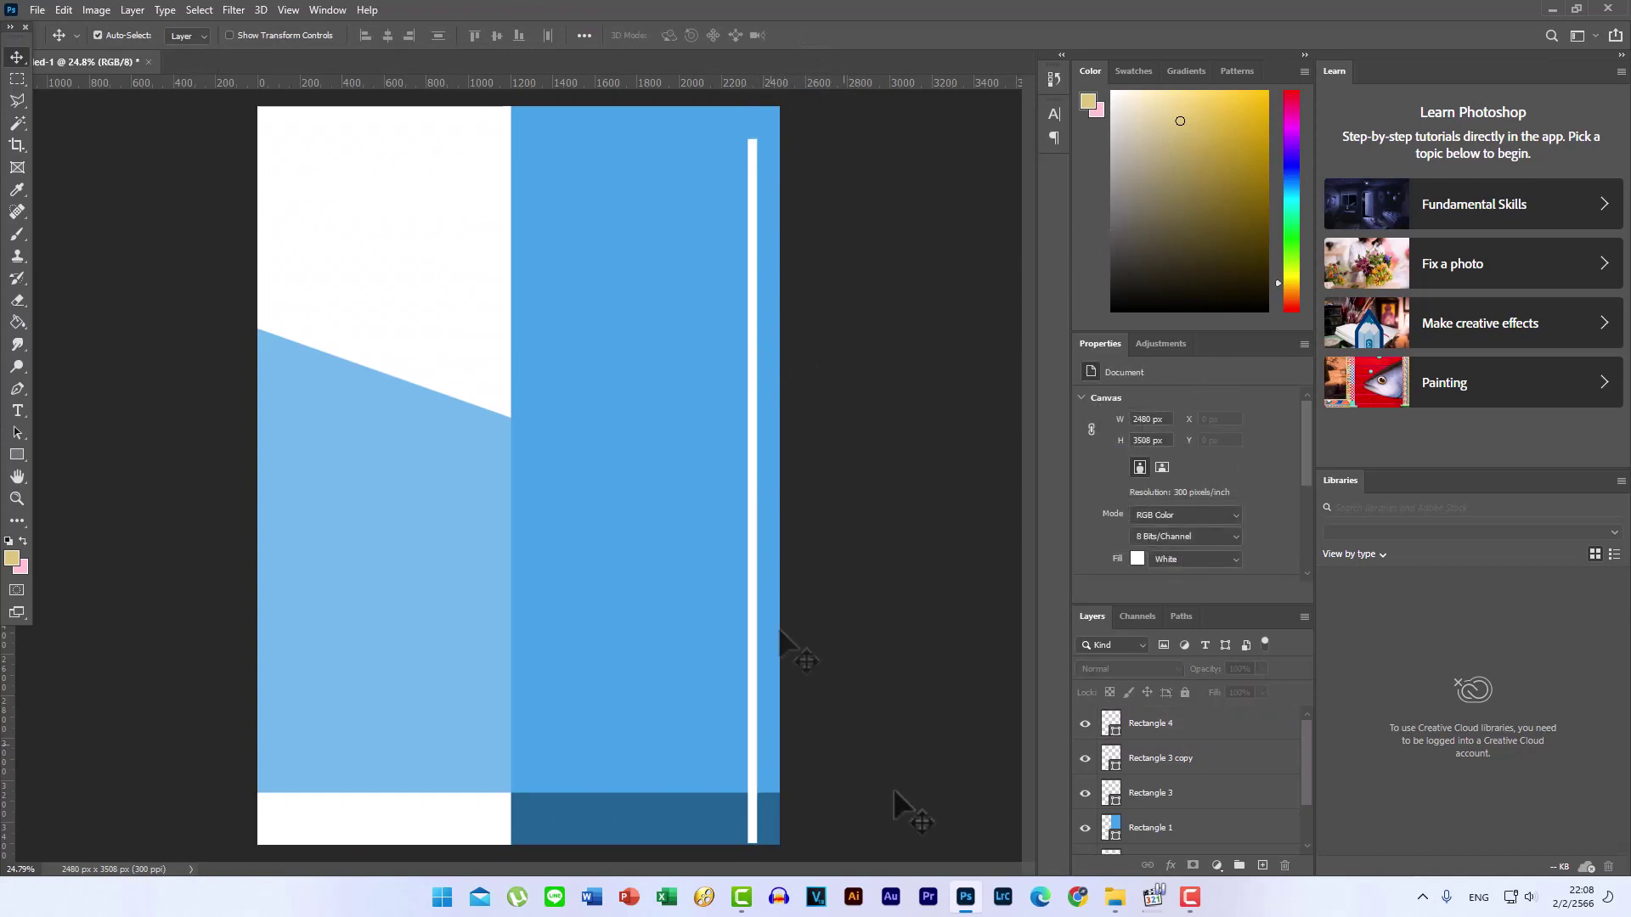
- Move the white bar's layer beneath the bottom strips in the Layers panel
click(752, 599)
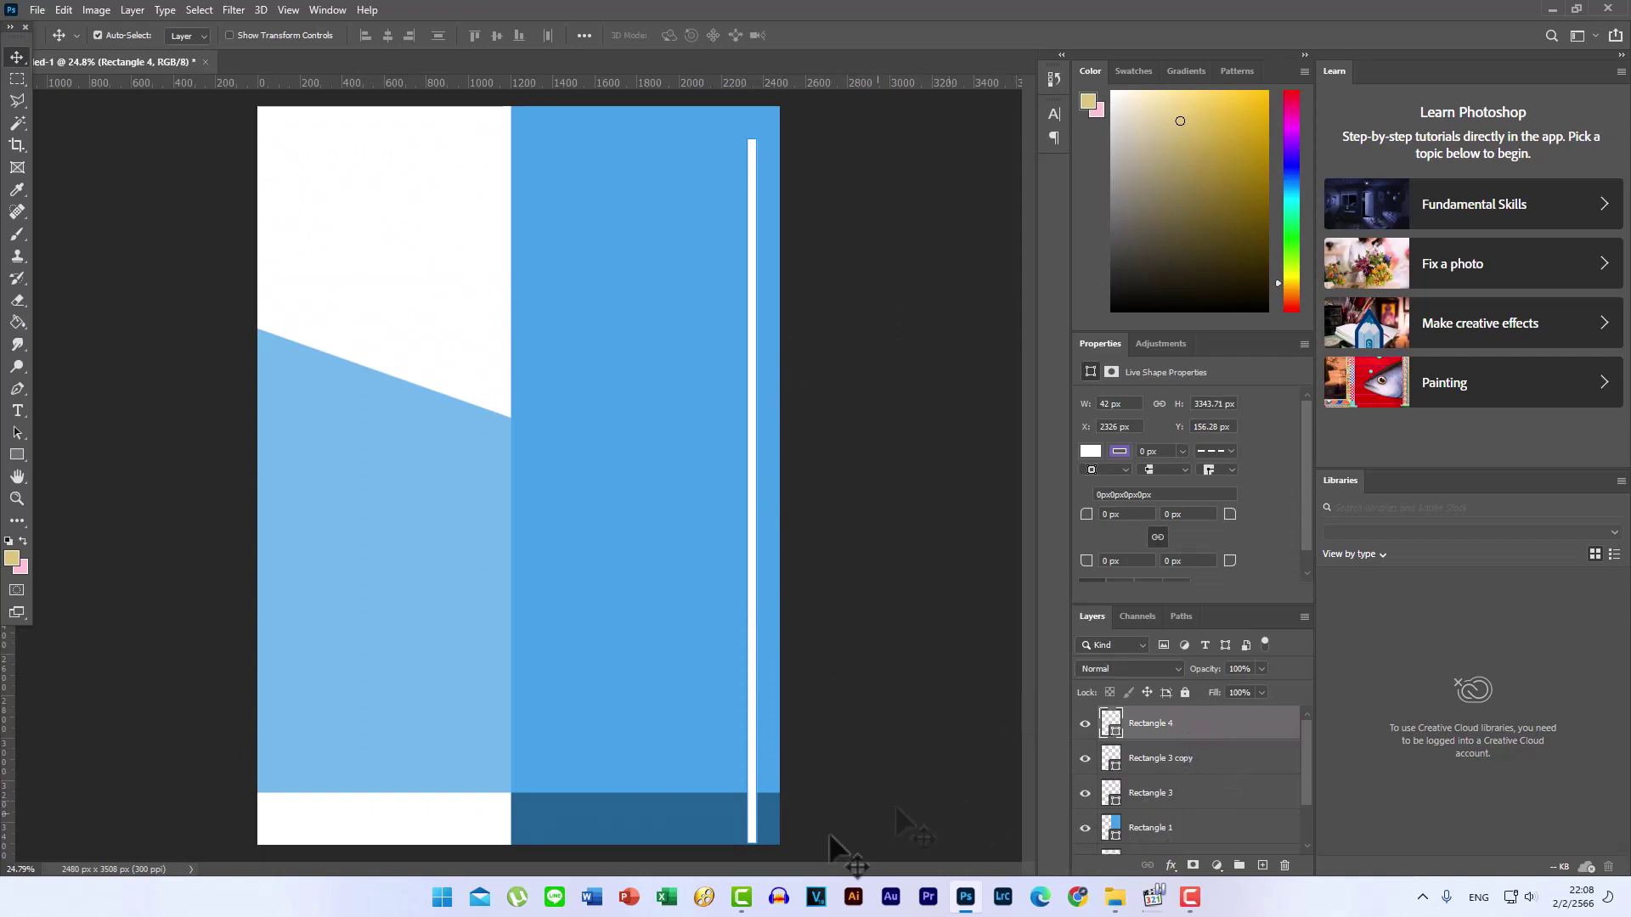
drag(1138, 726, 1138, 739)
click(764, 803)
drag(1155, 723, 1166, 803)
click(956, 751)
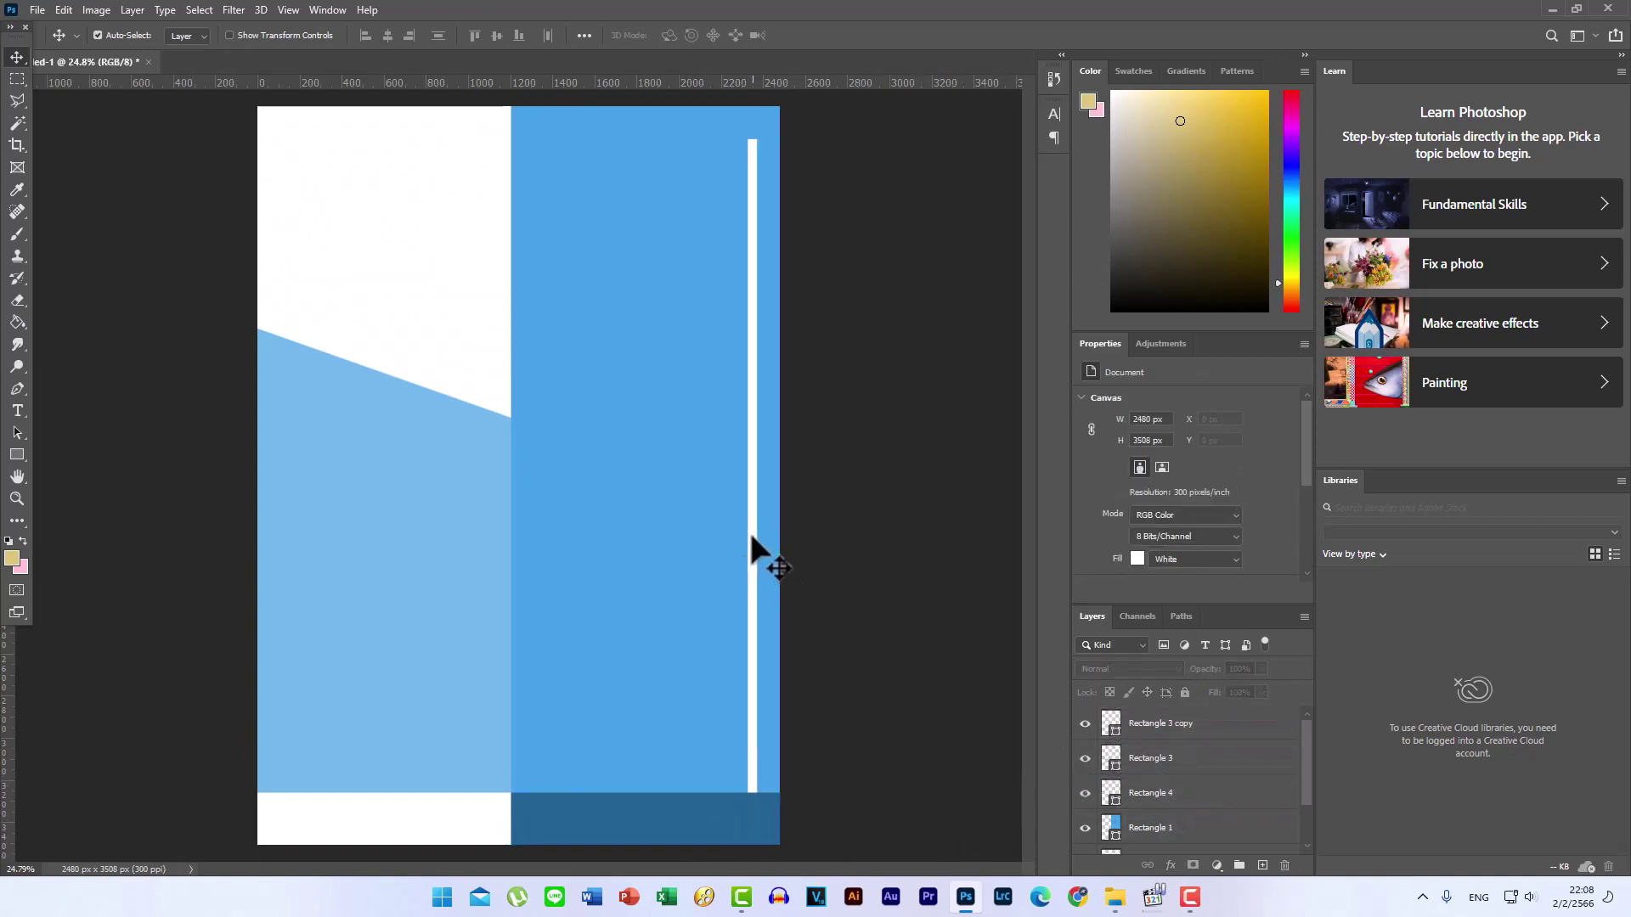
- Copy the thin white bar over to near the page's left edge
click(748, 523)
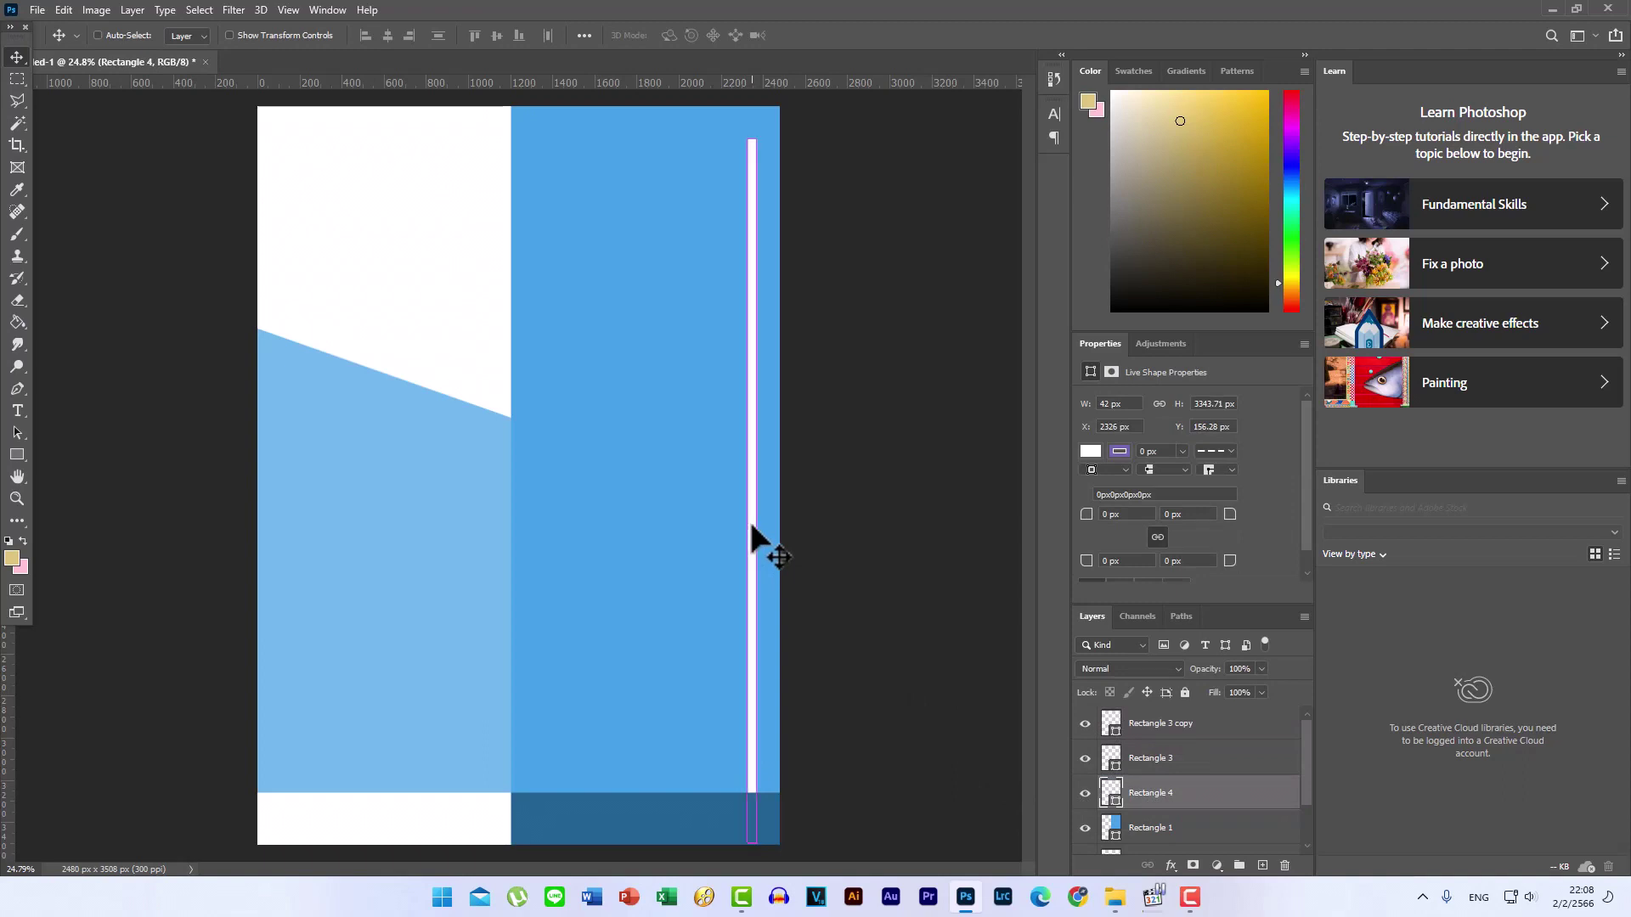
drag(751, 521, 289, 497)
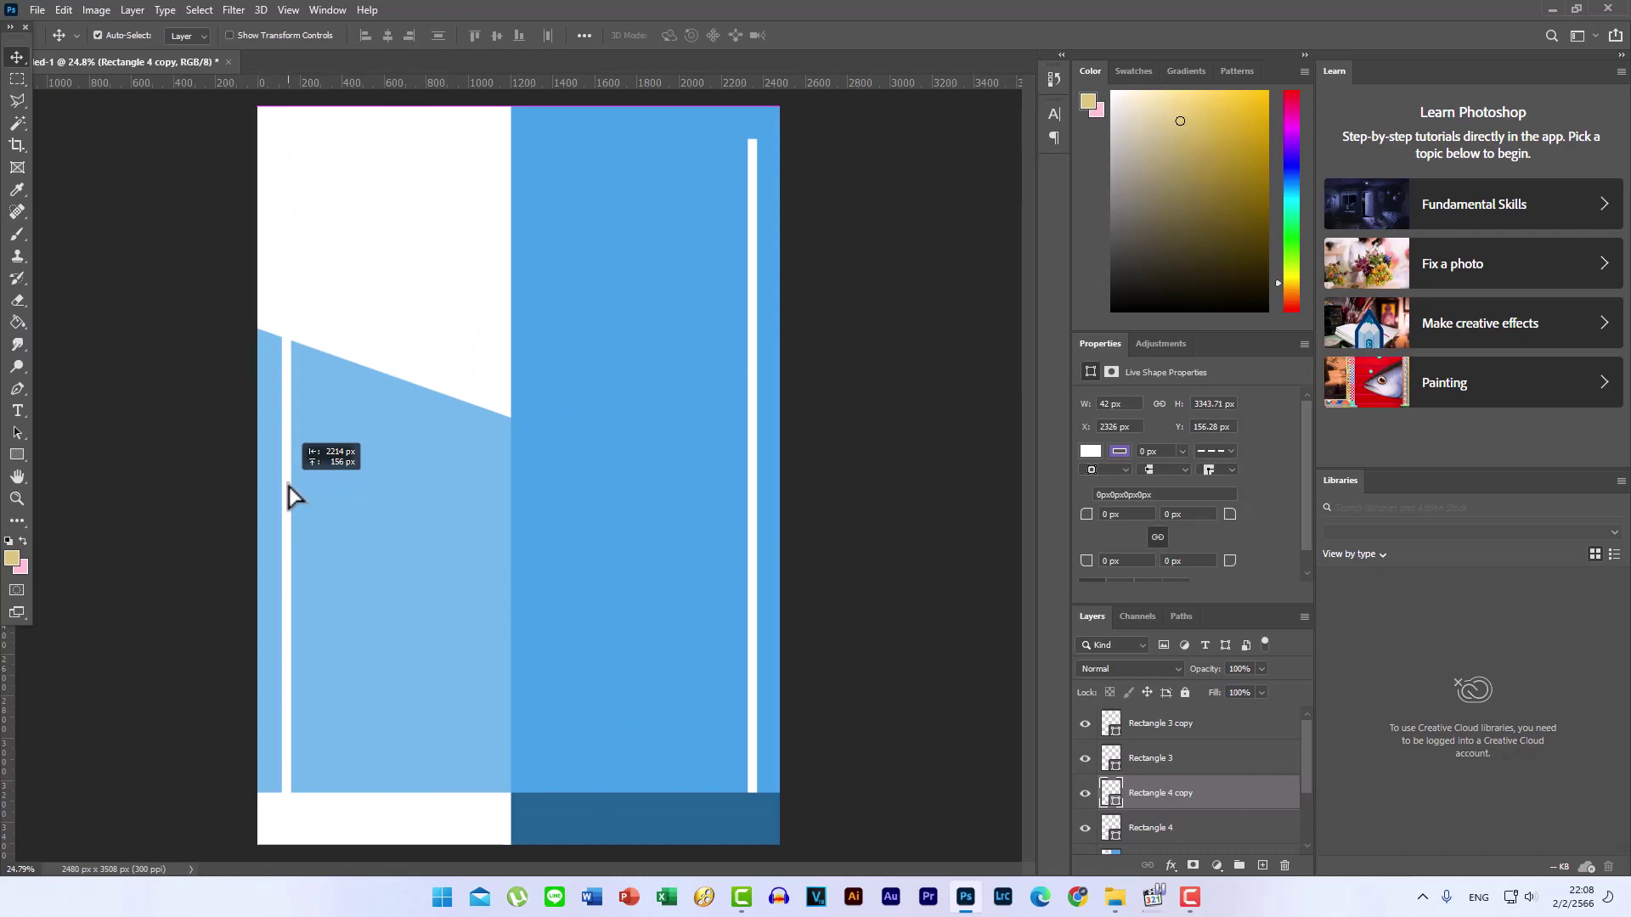
drag(288, 497, 289, 496)
- Fill the left strip blue and lower it so its top matches the right strip
click(26, 455)
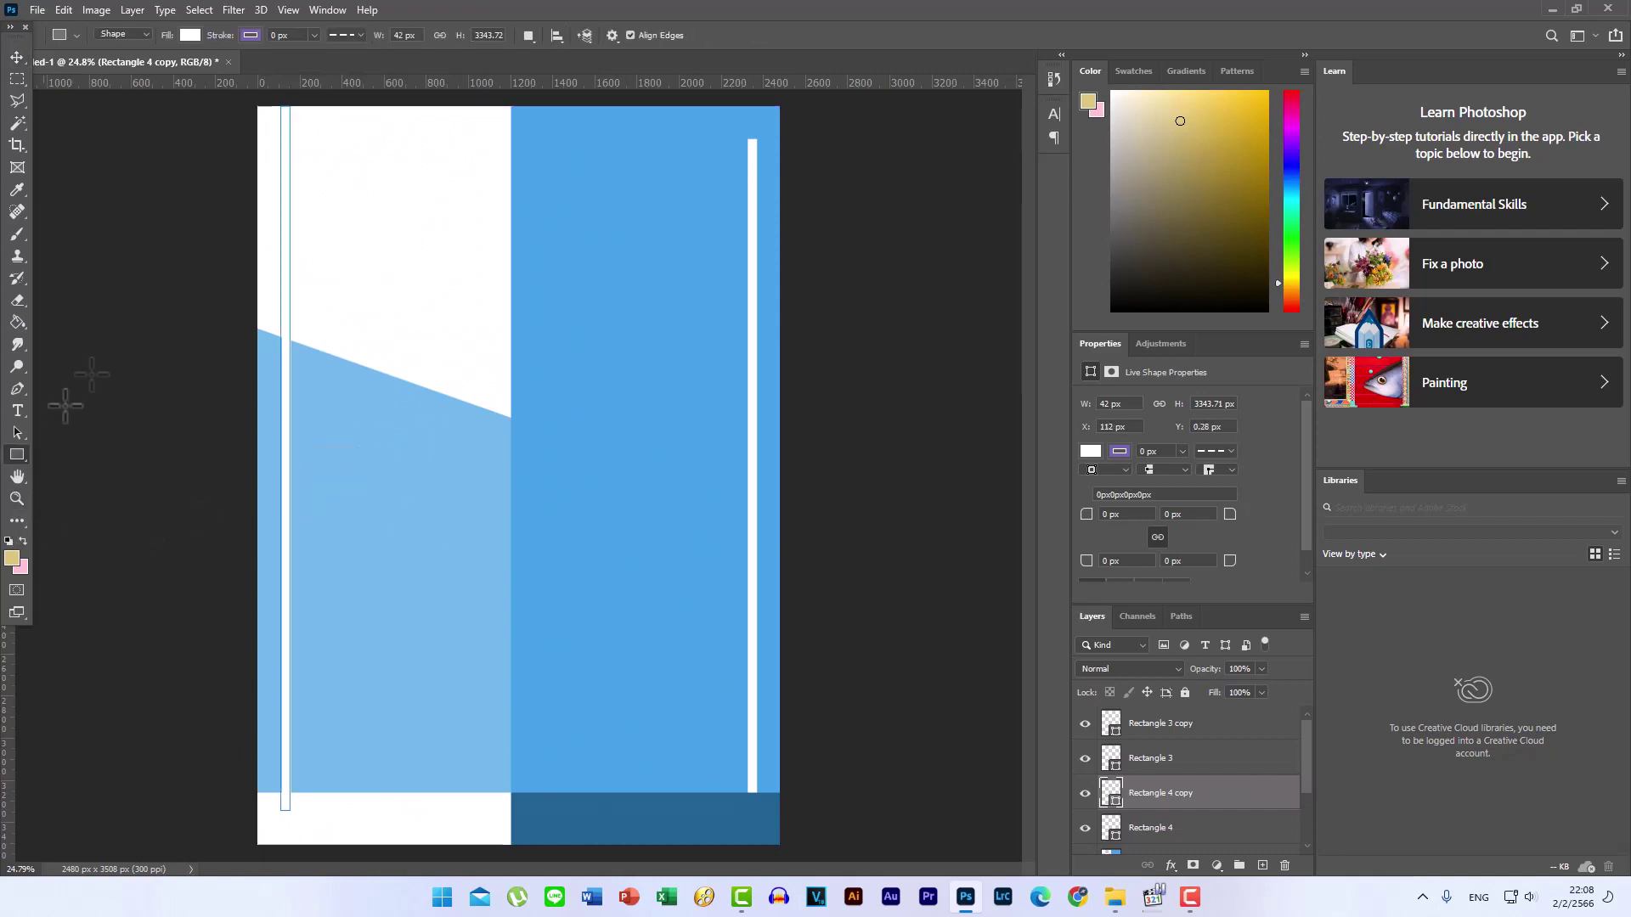
click(189, 35)
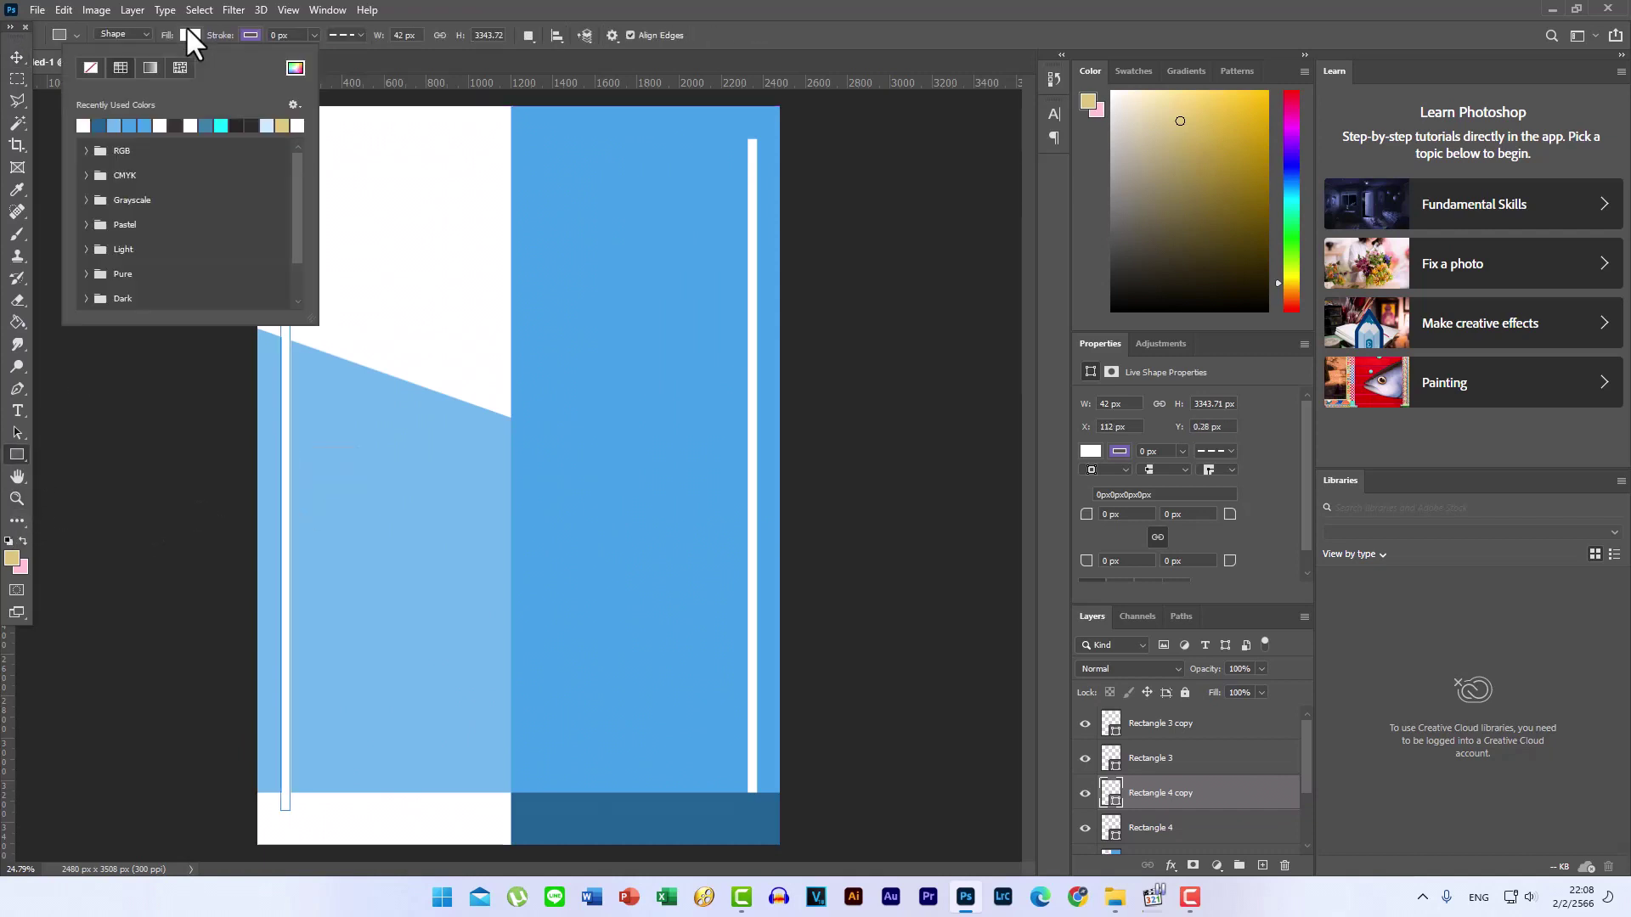
click(131, 124)
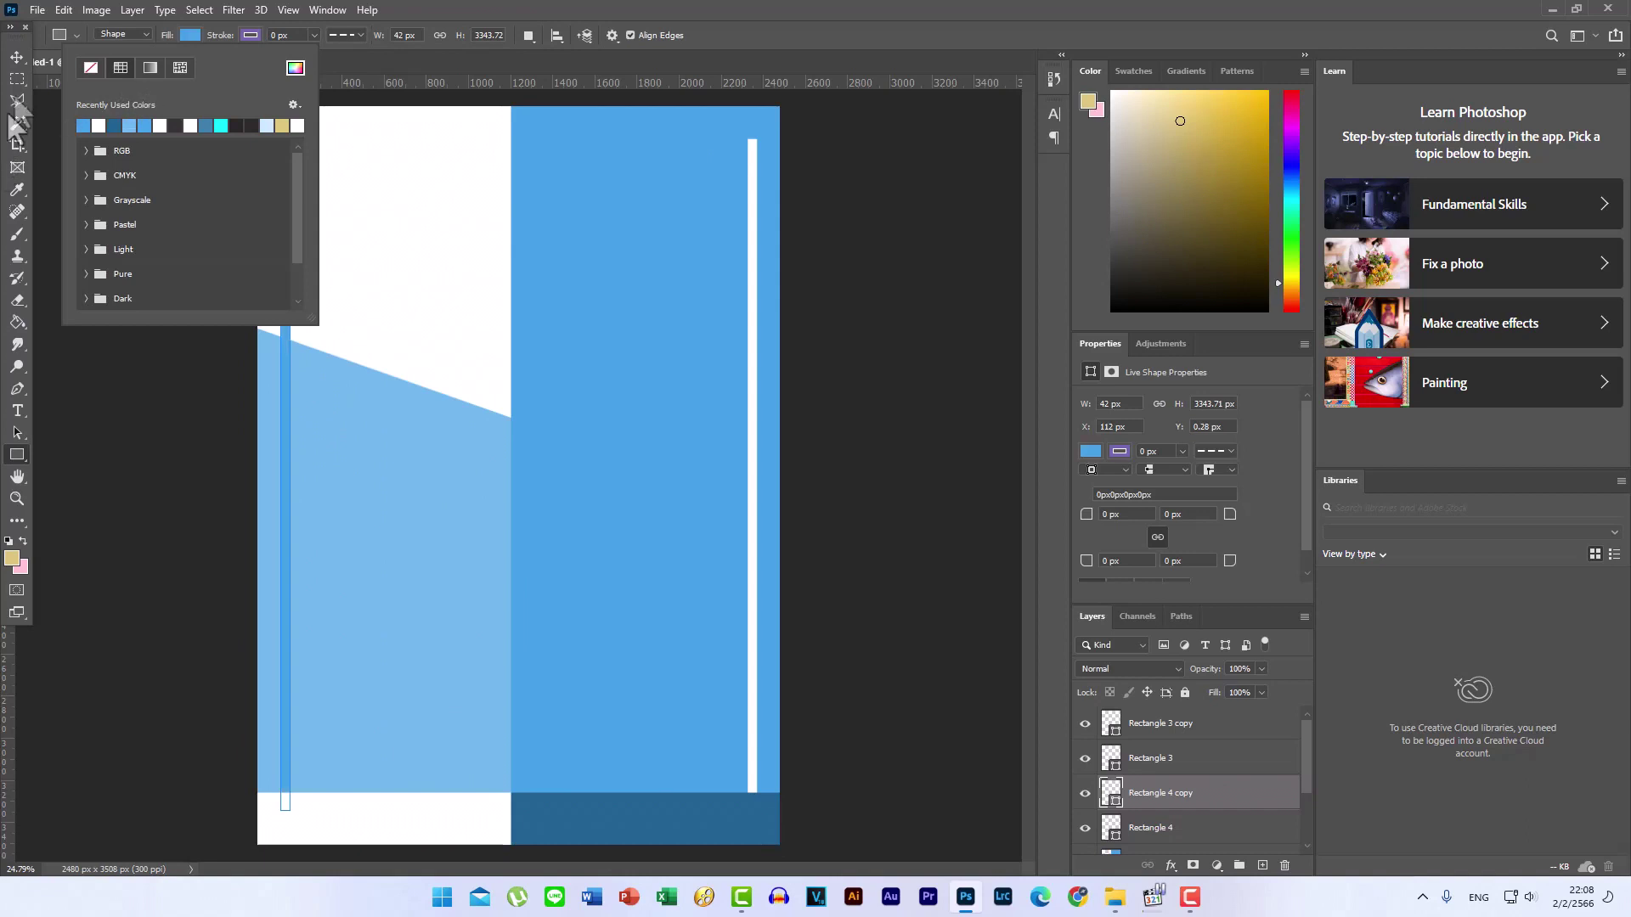
click(16, 58)
drag(287, 157, 288, 189)
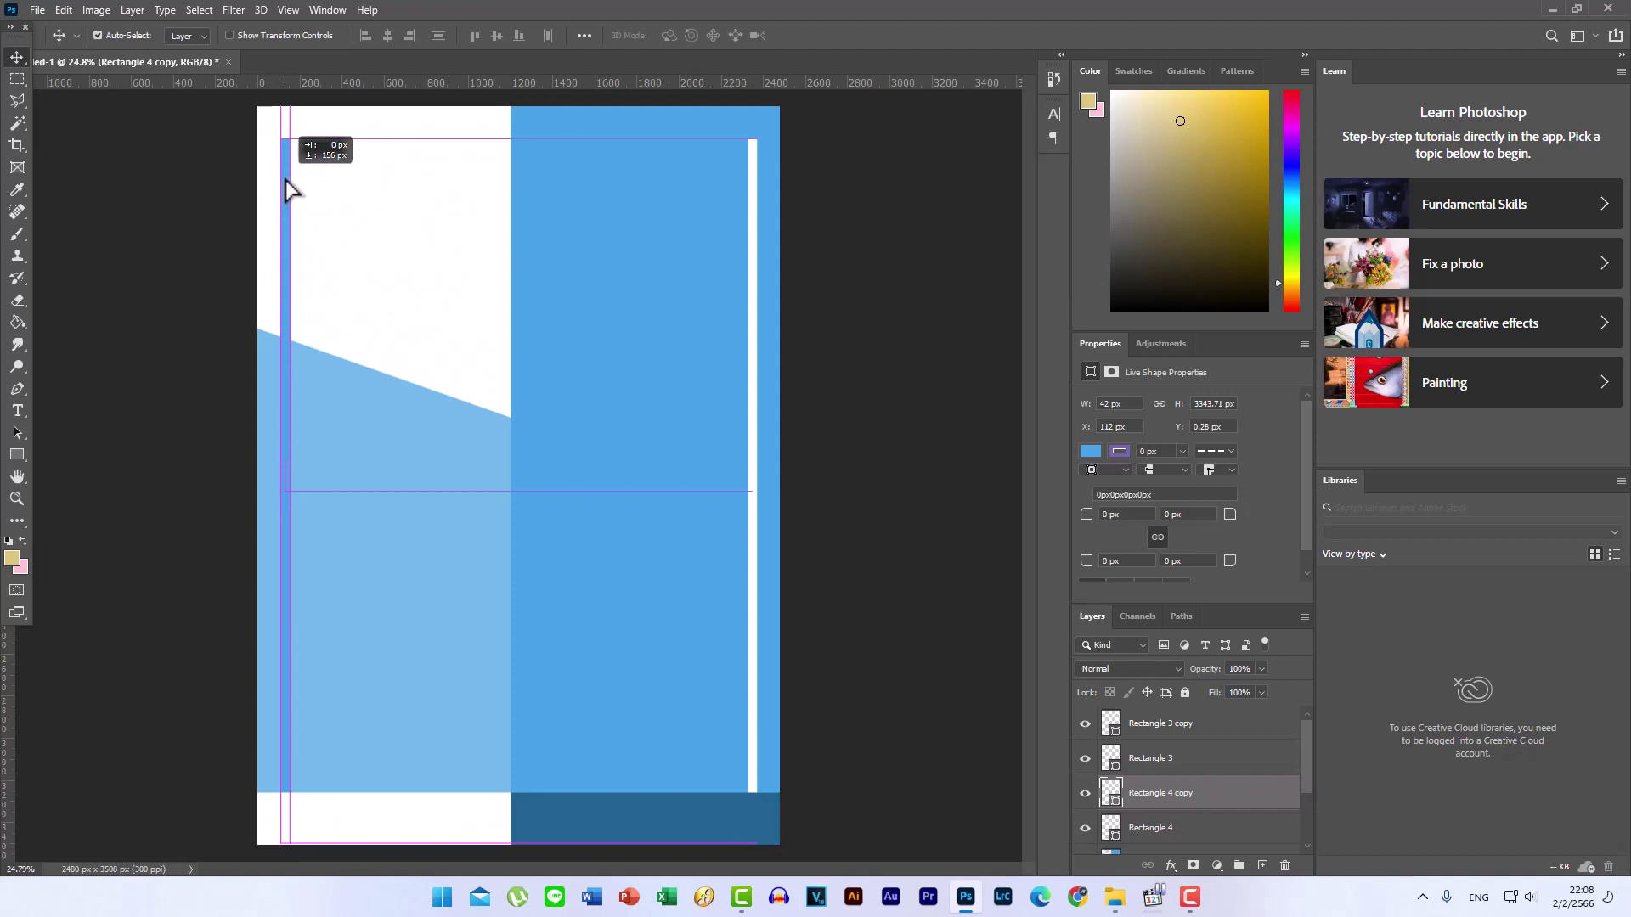
click(140, 284)
click(288, 246)
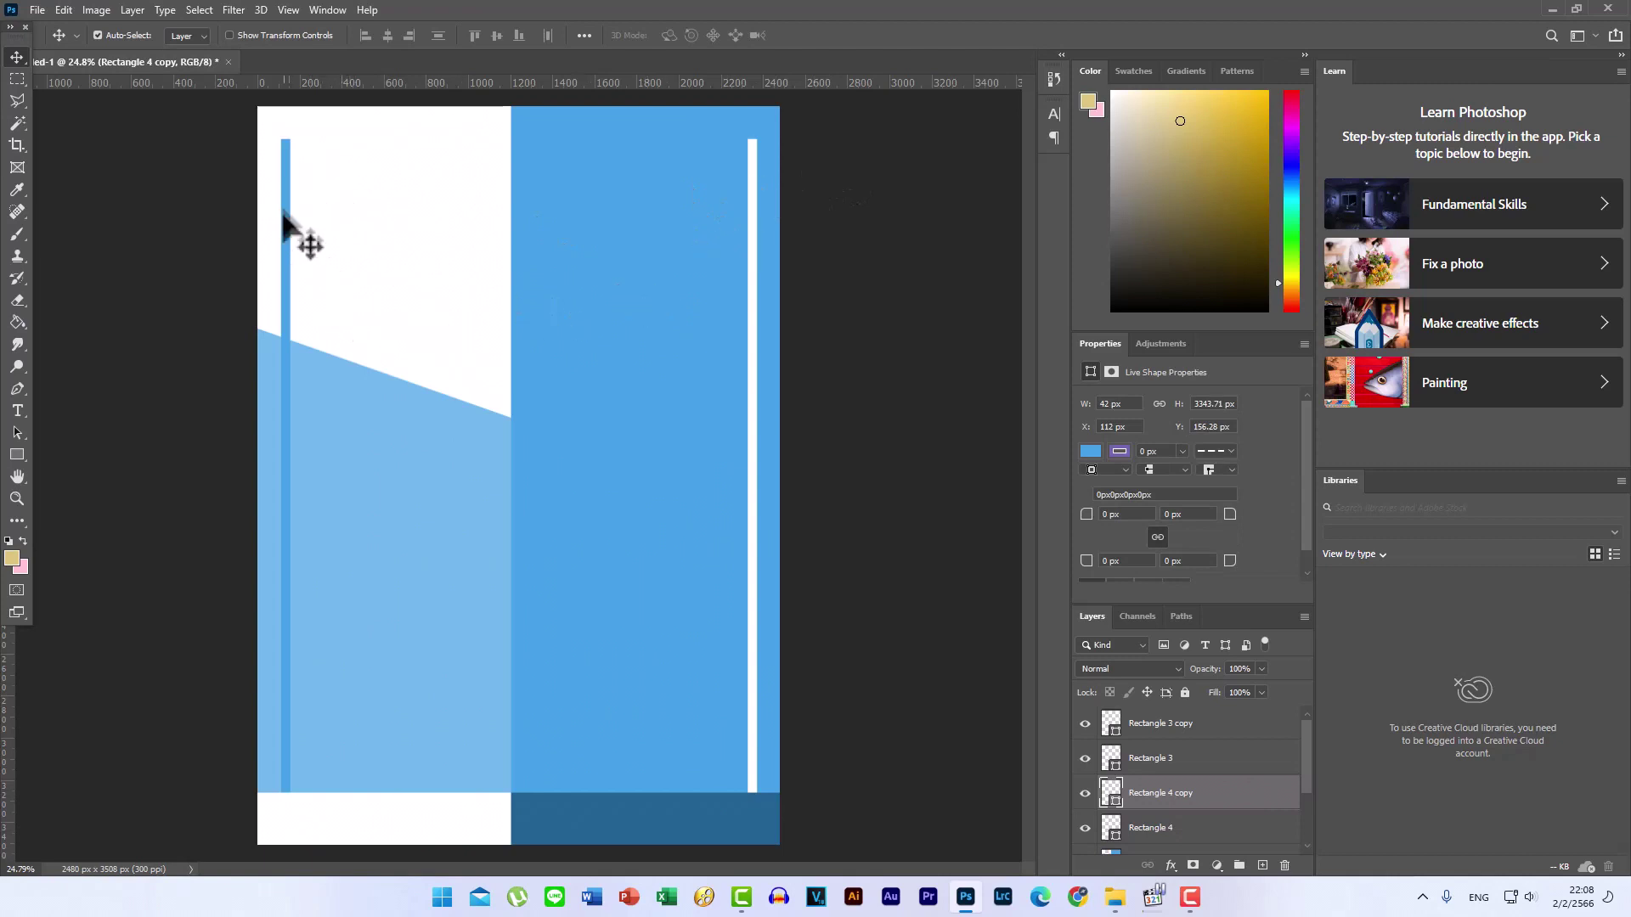
- Duplicate the left strip, rotate it 90° clockwise, and shorten it along the page top
key(ctrl)
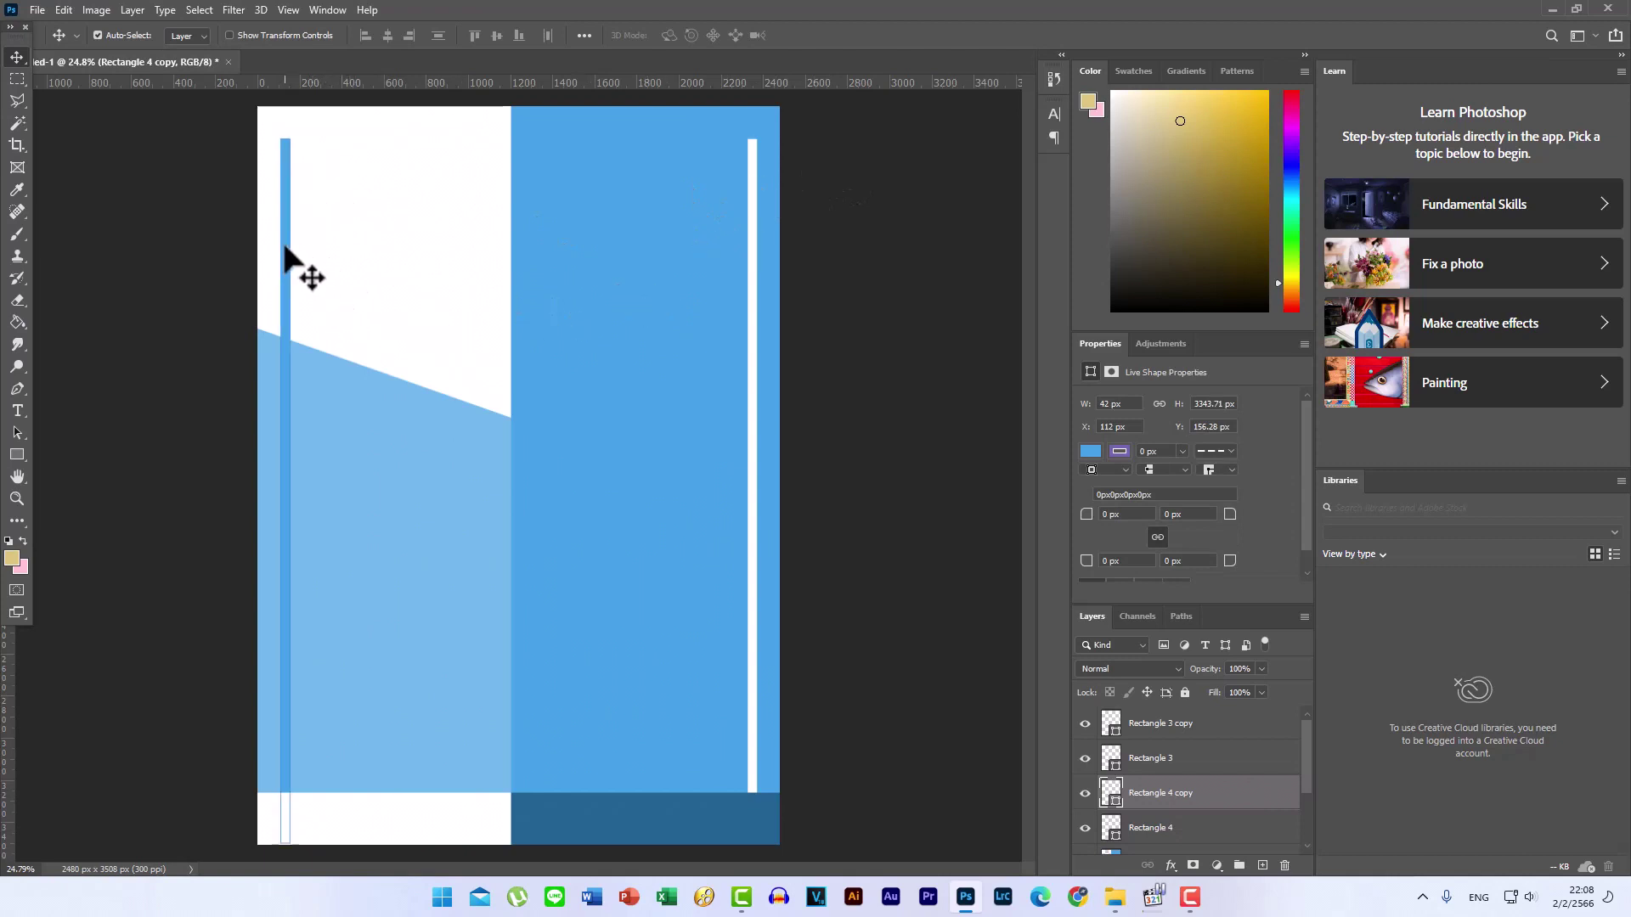
key(ctrl+j)
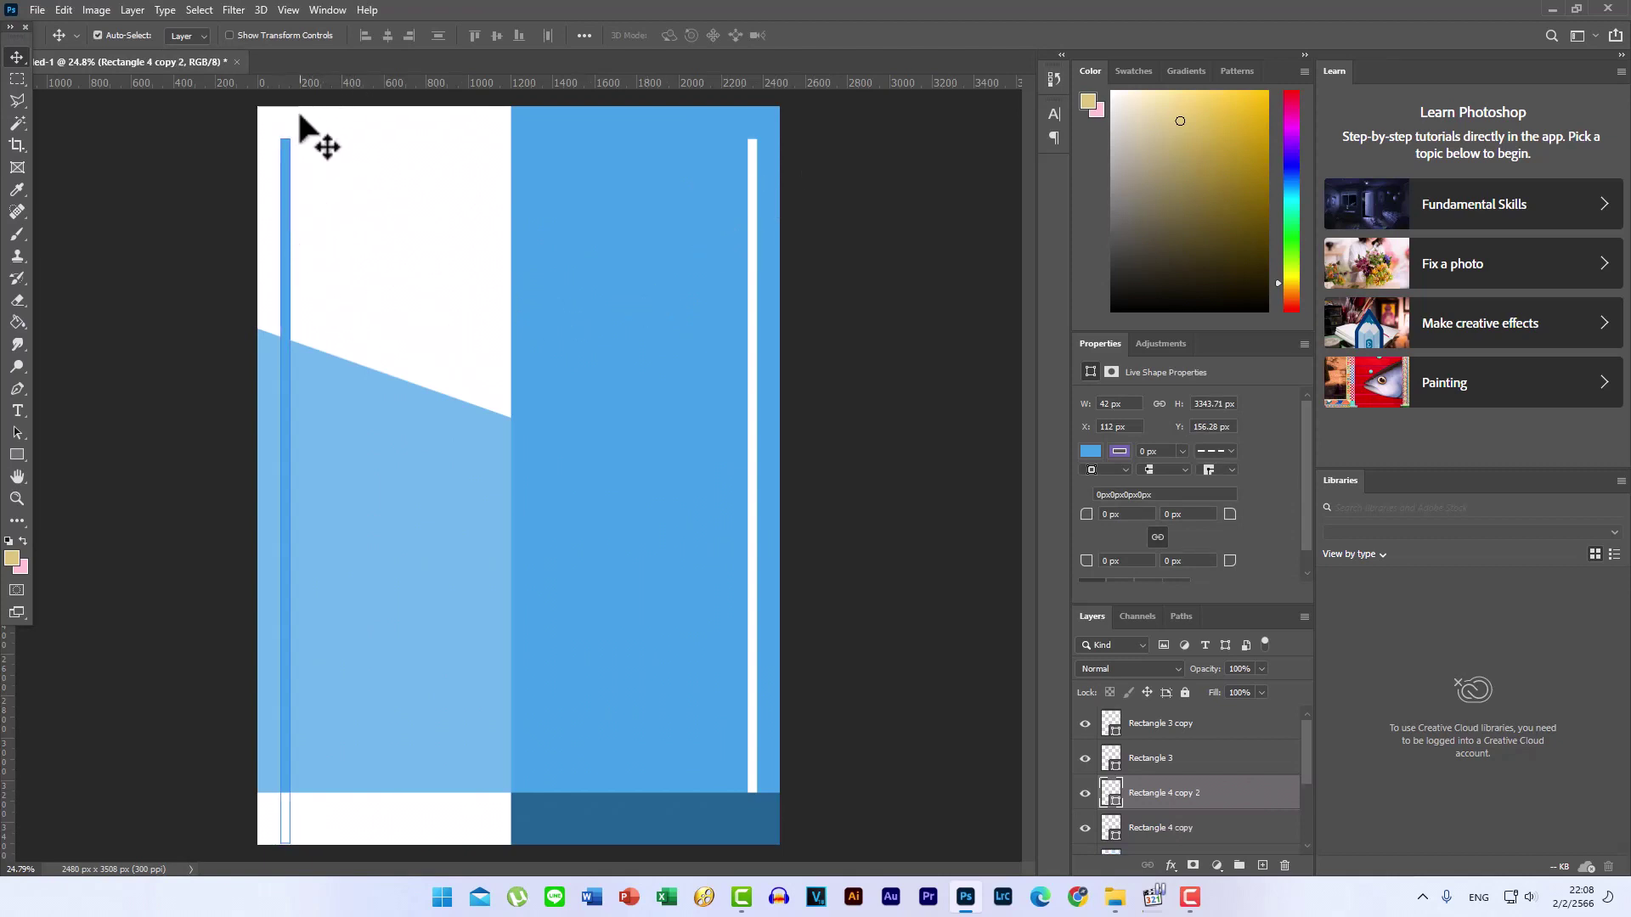
drag(289, 182, 364, 182)
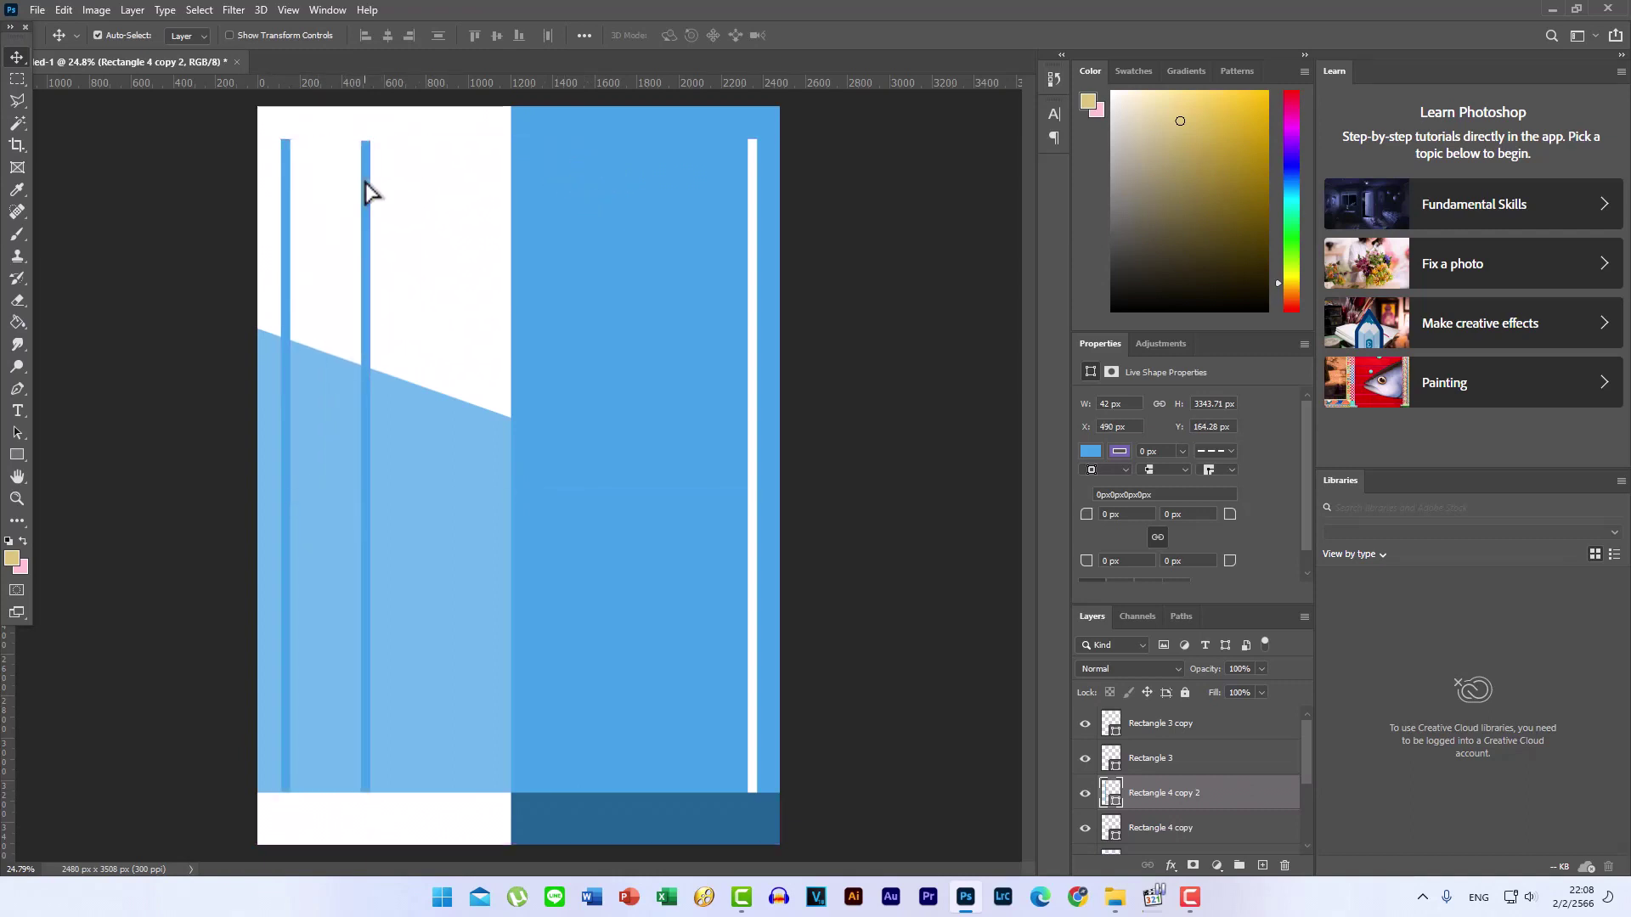
key(ctrl+t)
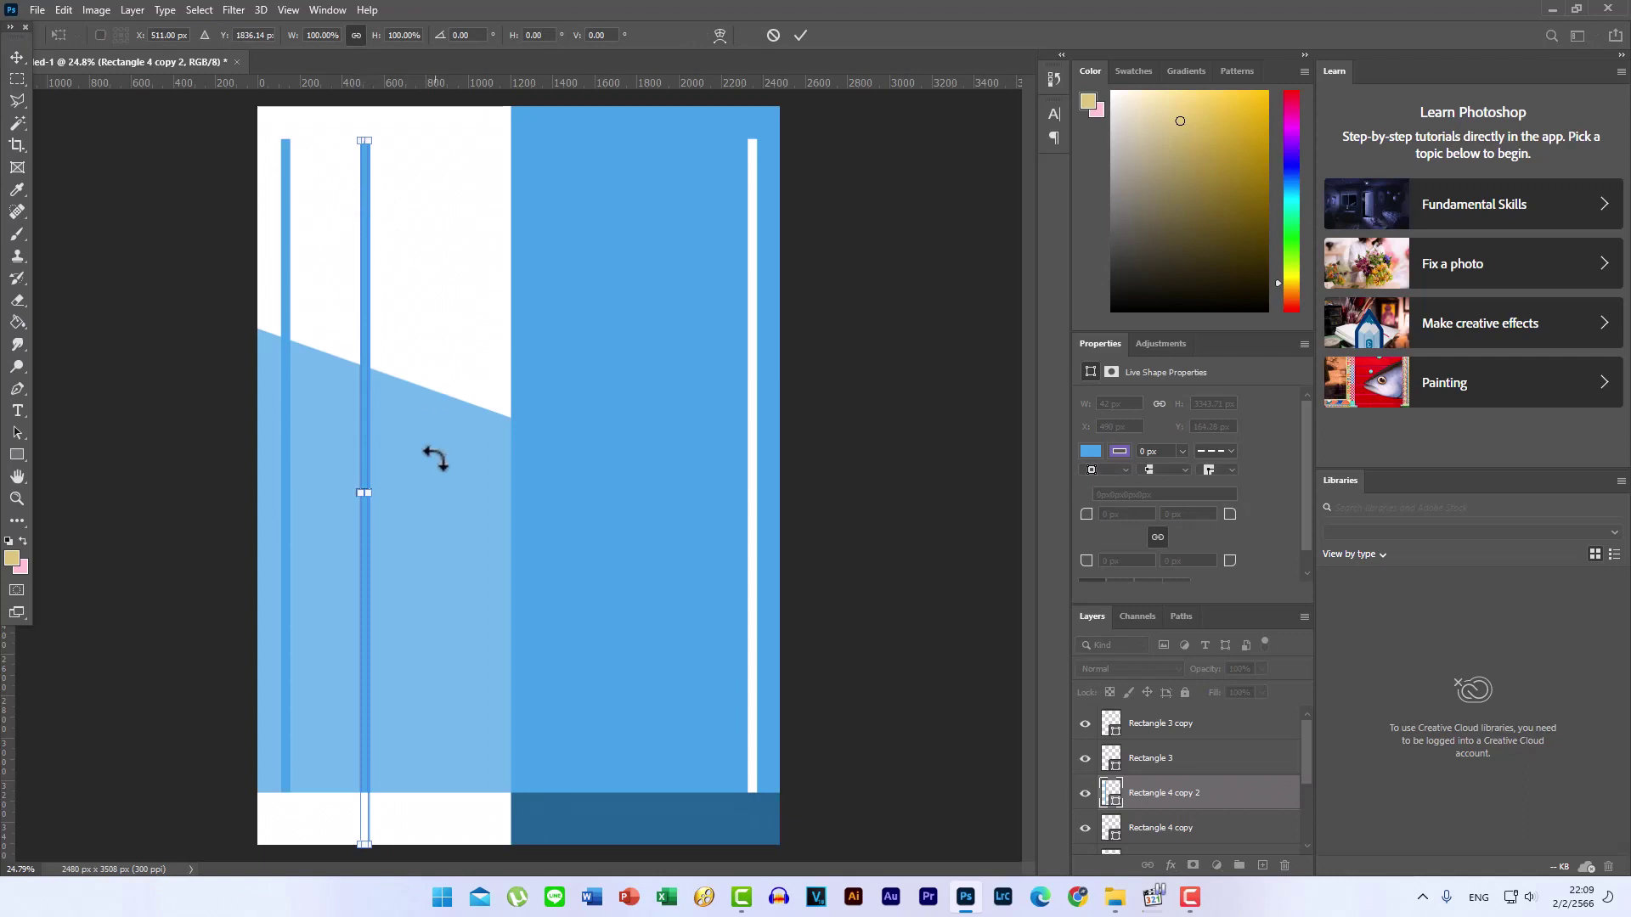
right_click(367, 270)
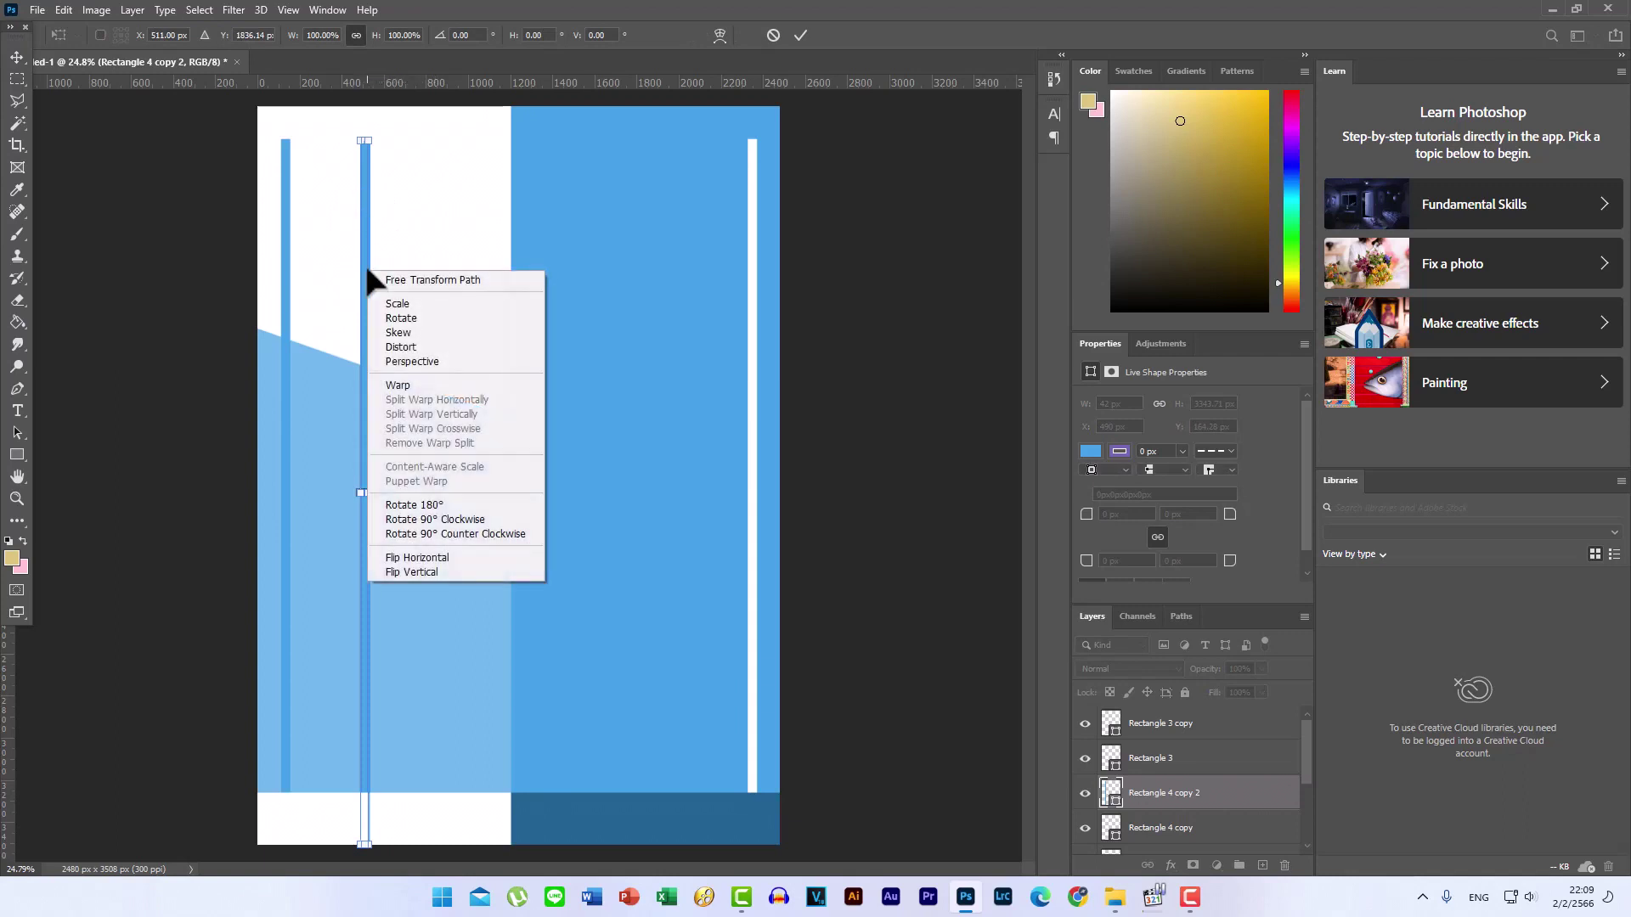
click(441, 520)
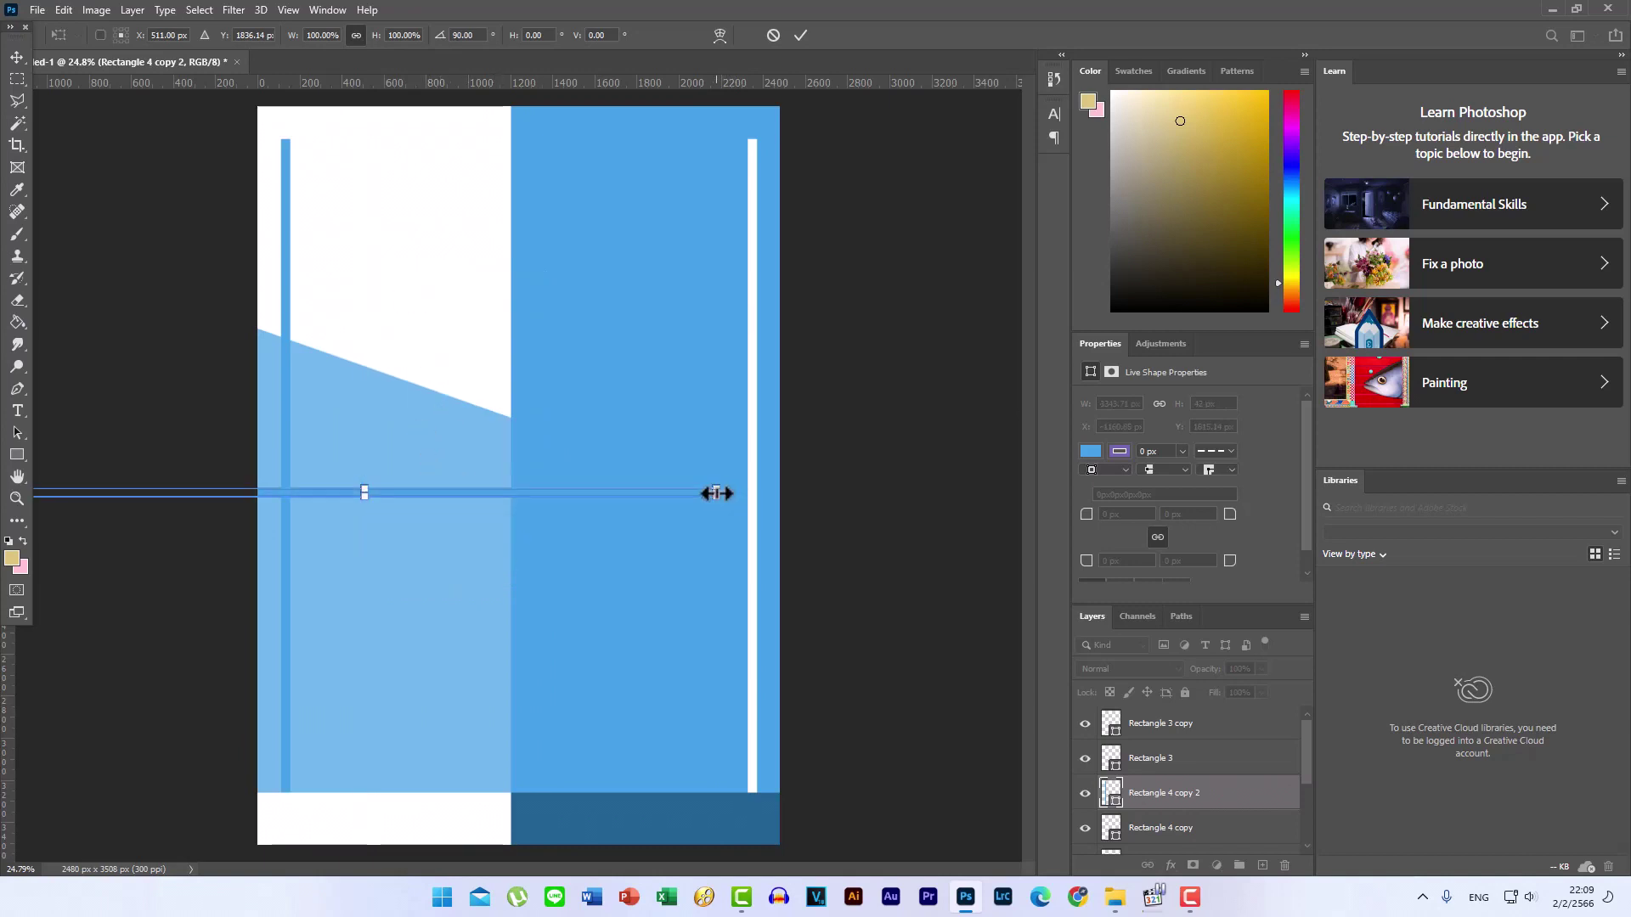
mouse_move(716, 494)
mouse_down()
mouse_move(209, 499)
mouse_move(456, 135)
mouse_up()
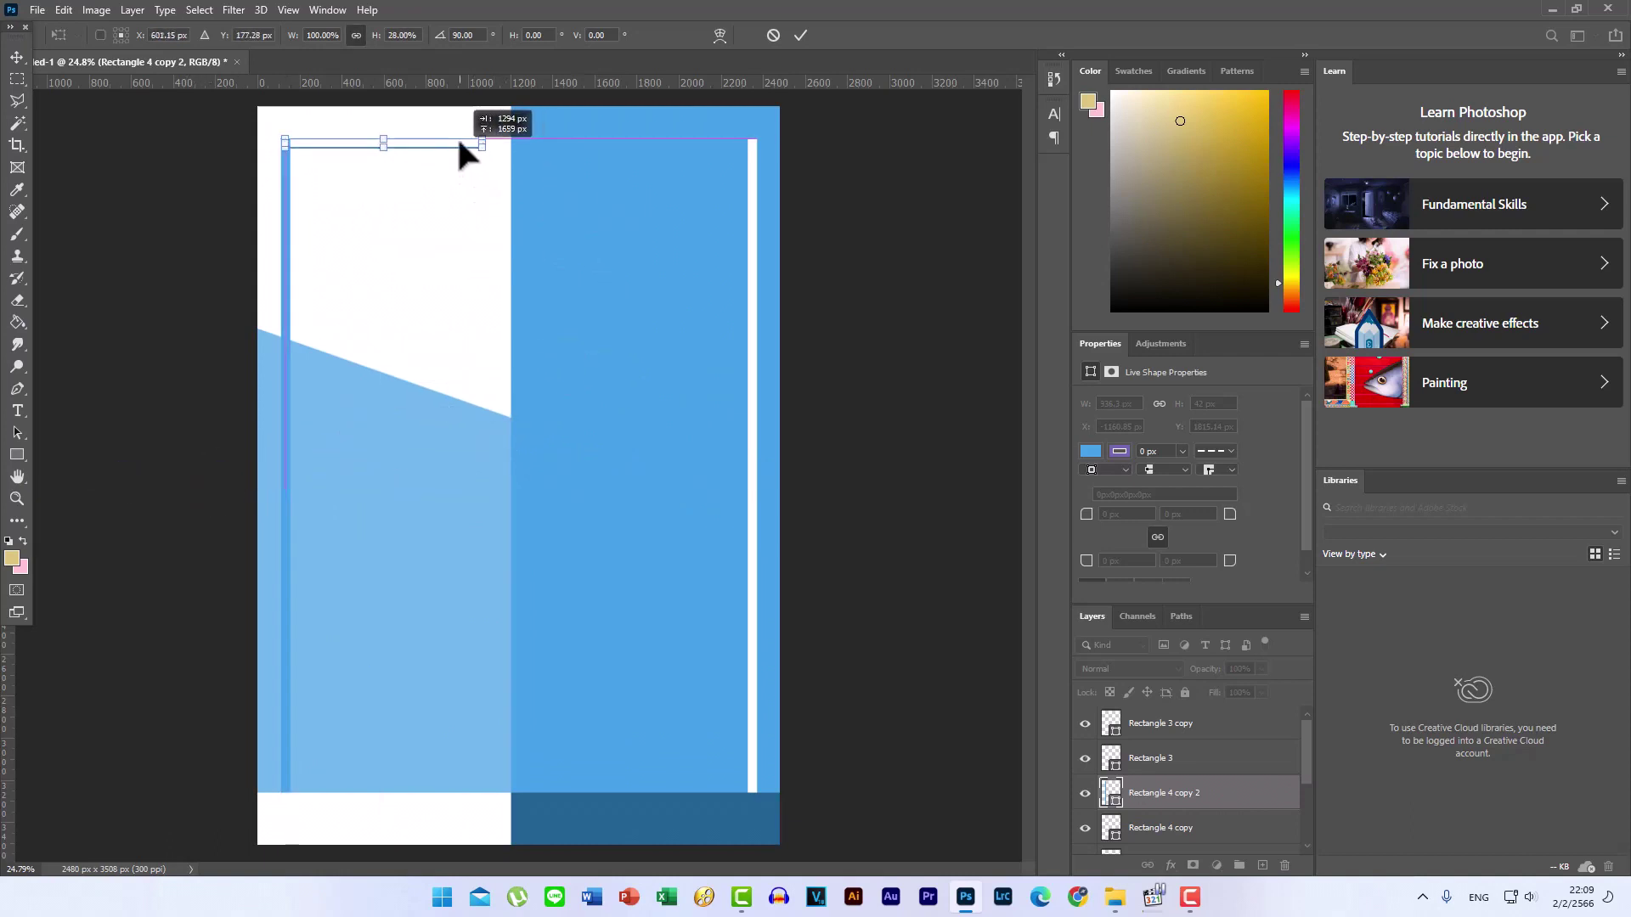
drag(456, 135, 509, 139)
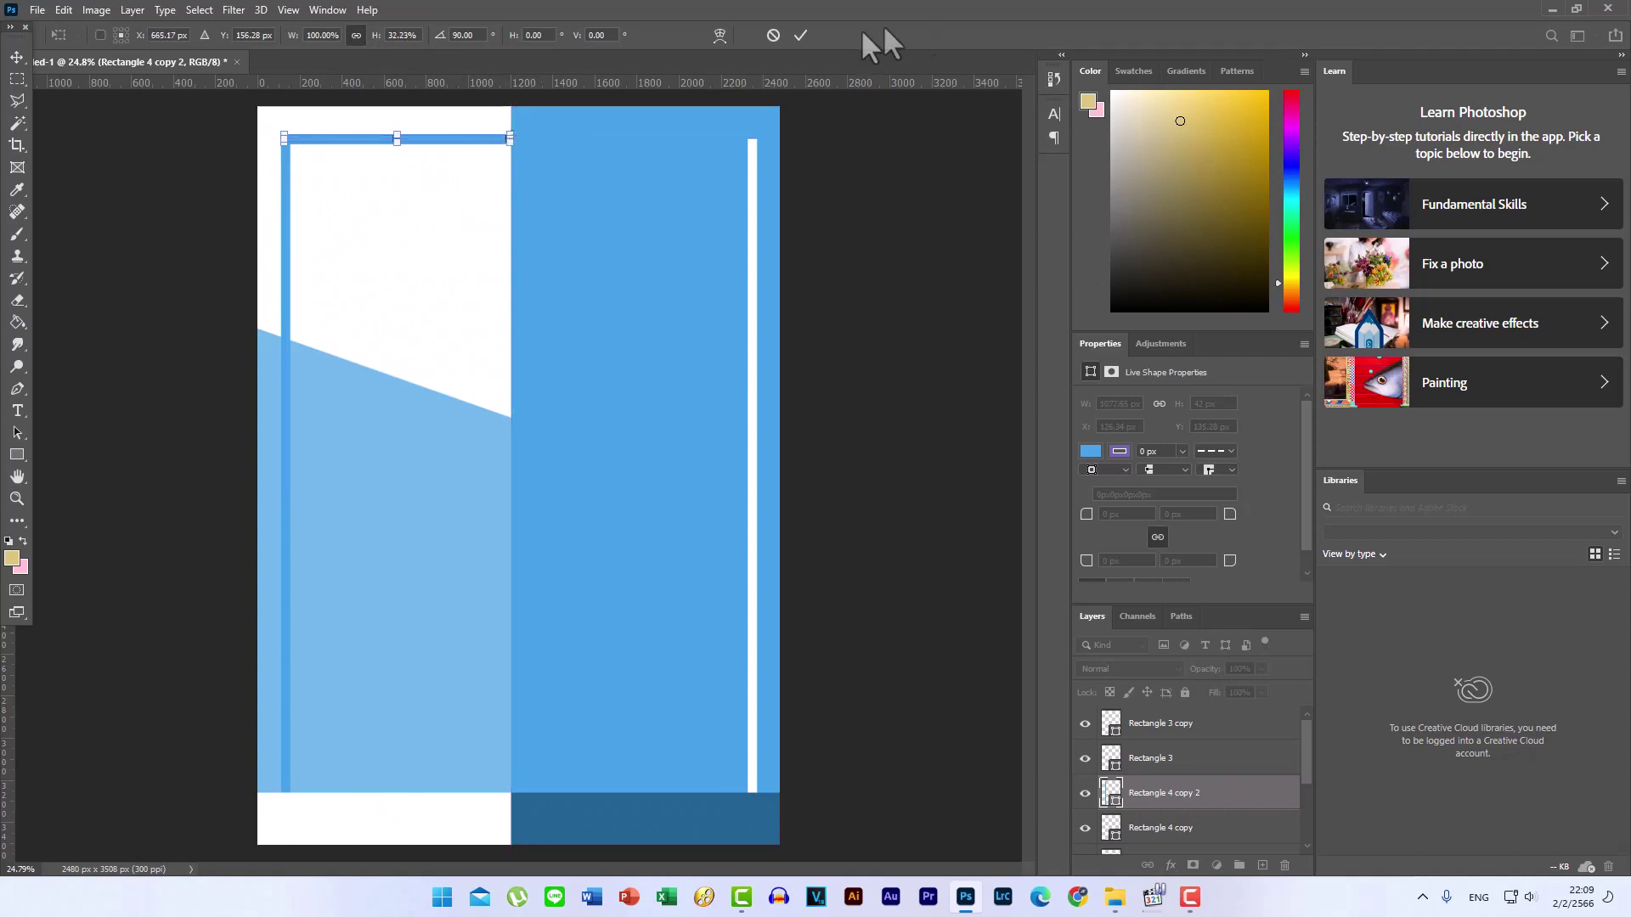
click(809, 34)
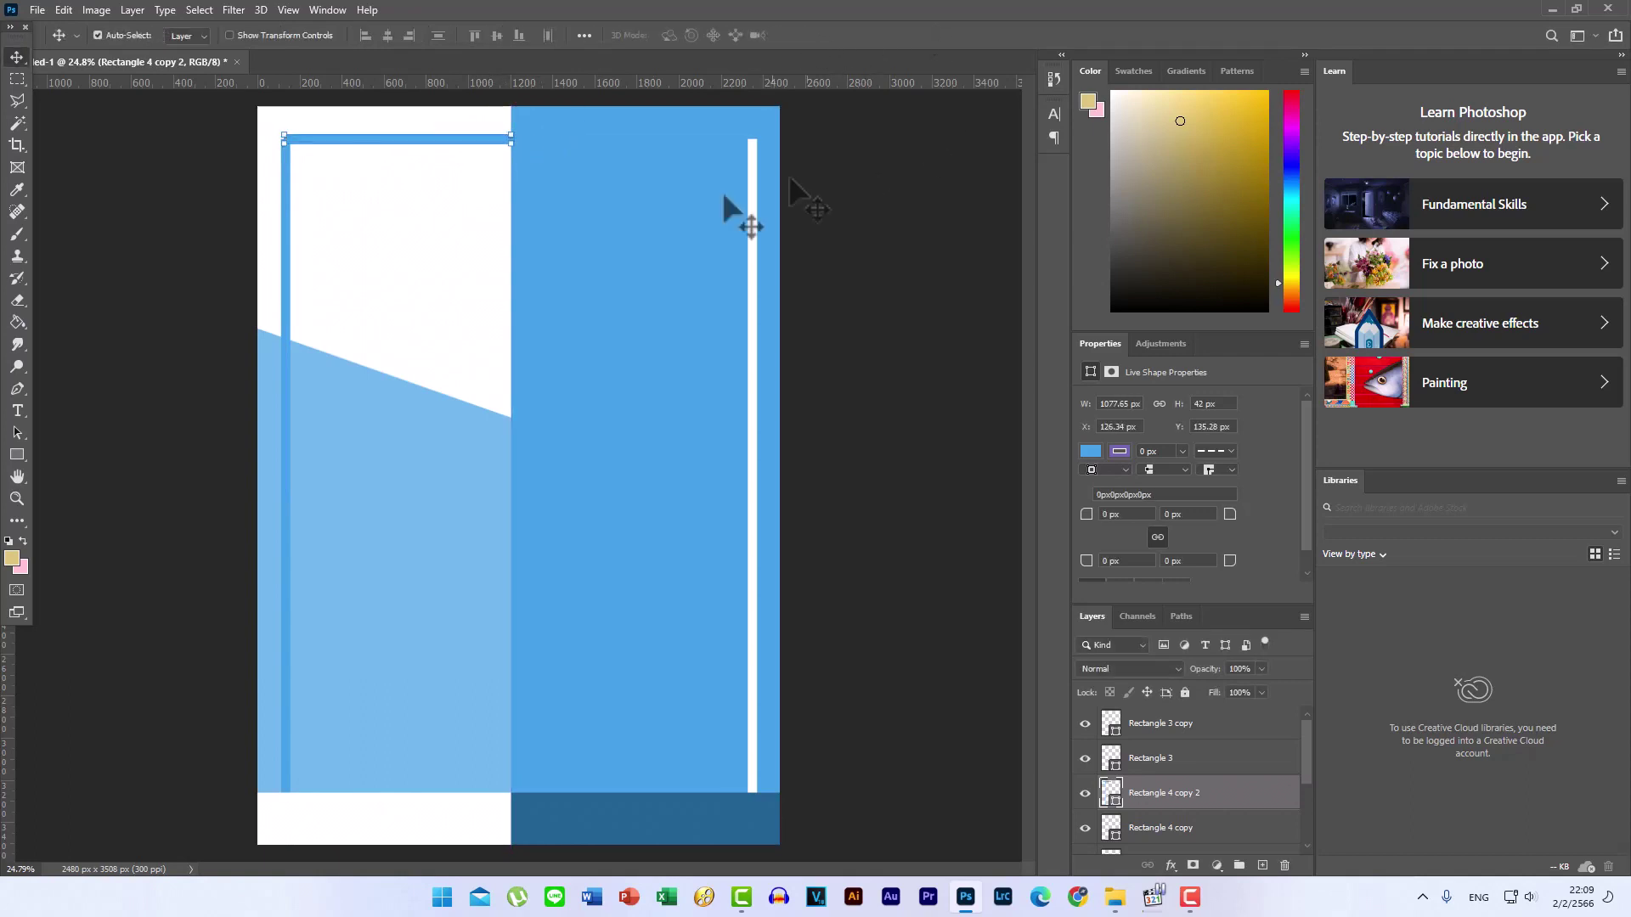
- Extend the top blue bar to the blue/white divide, then duplicate it
click(501, 183)
click(448, 140)
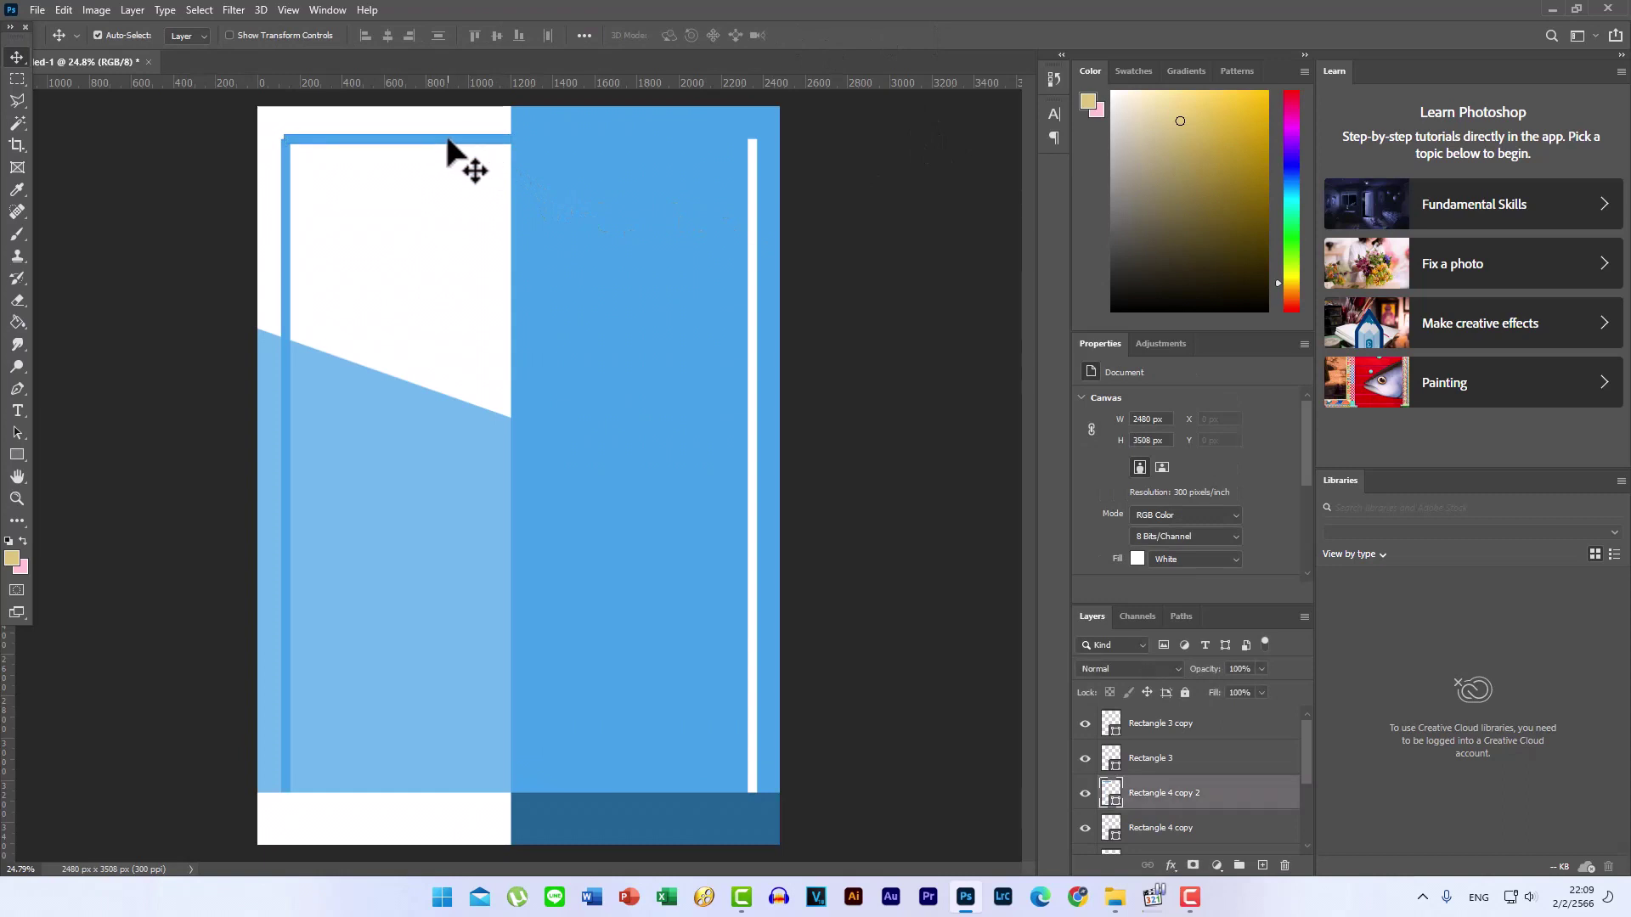
click(490, 137)
key(ctrl+t)
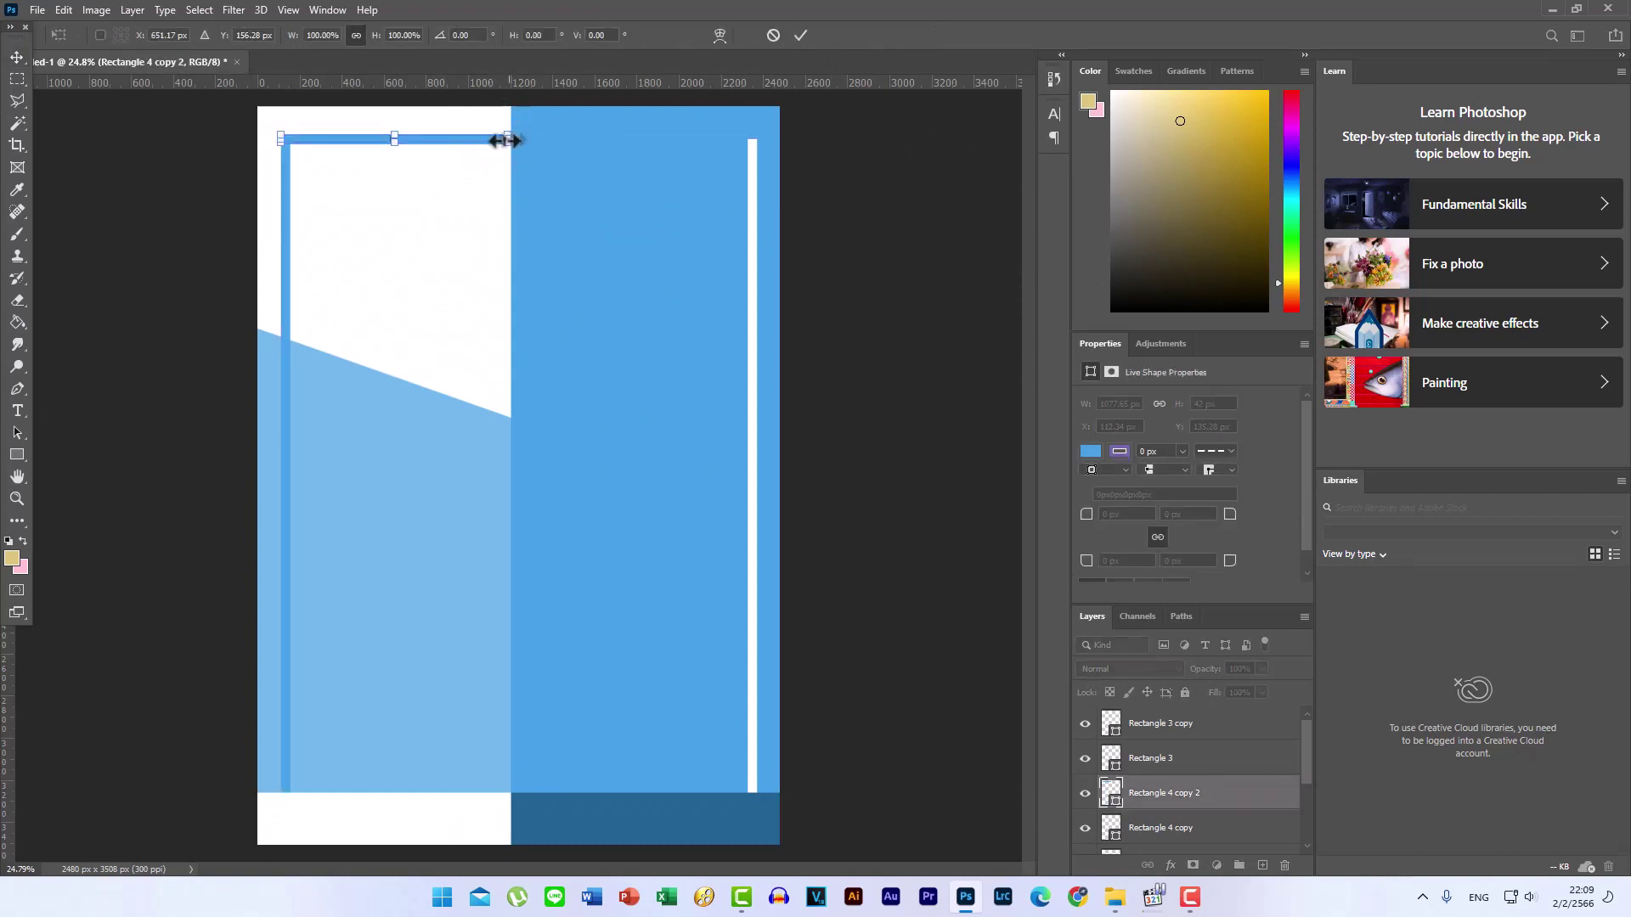
drag(507, 140, 510, 138)
click(800, 35)
click(429, 183)
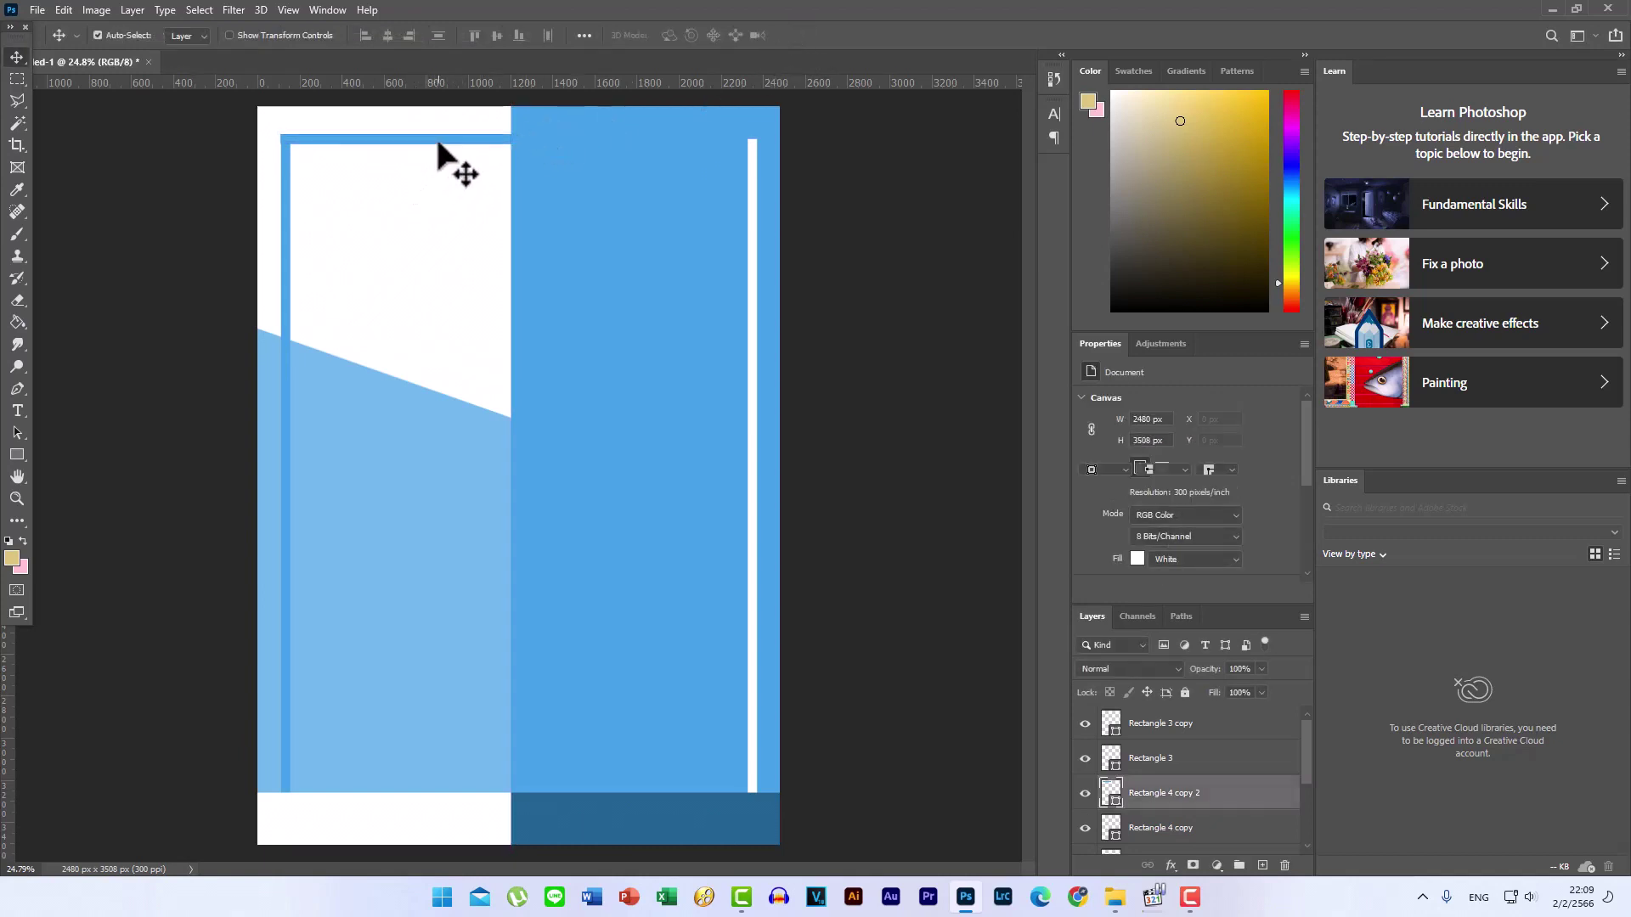
key(ctrl+j)
- Move the bar copy to the top of the blue half and fill it white
drag(440, 144, 669, 144)
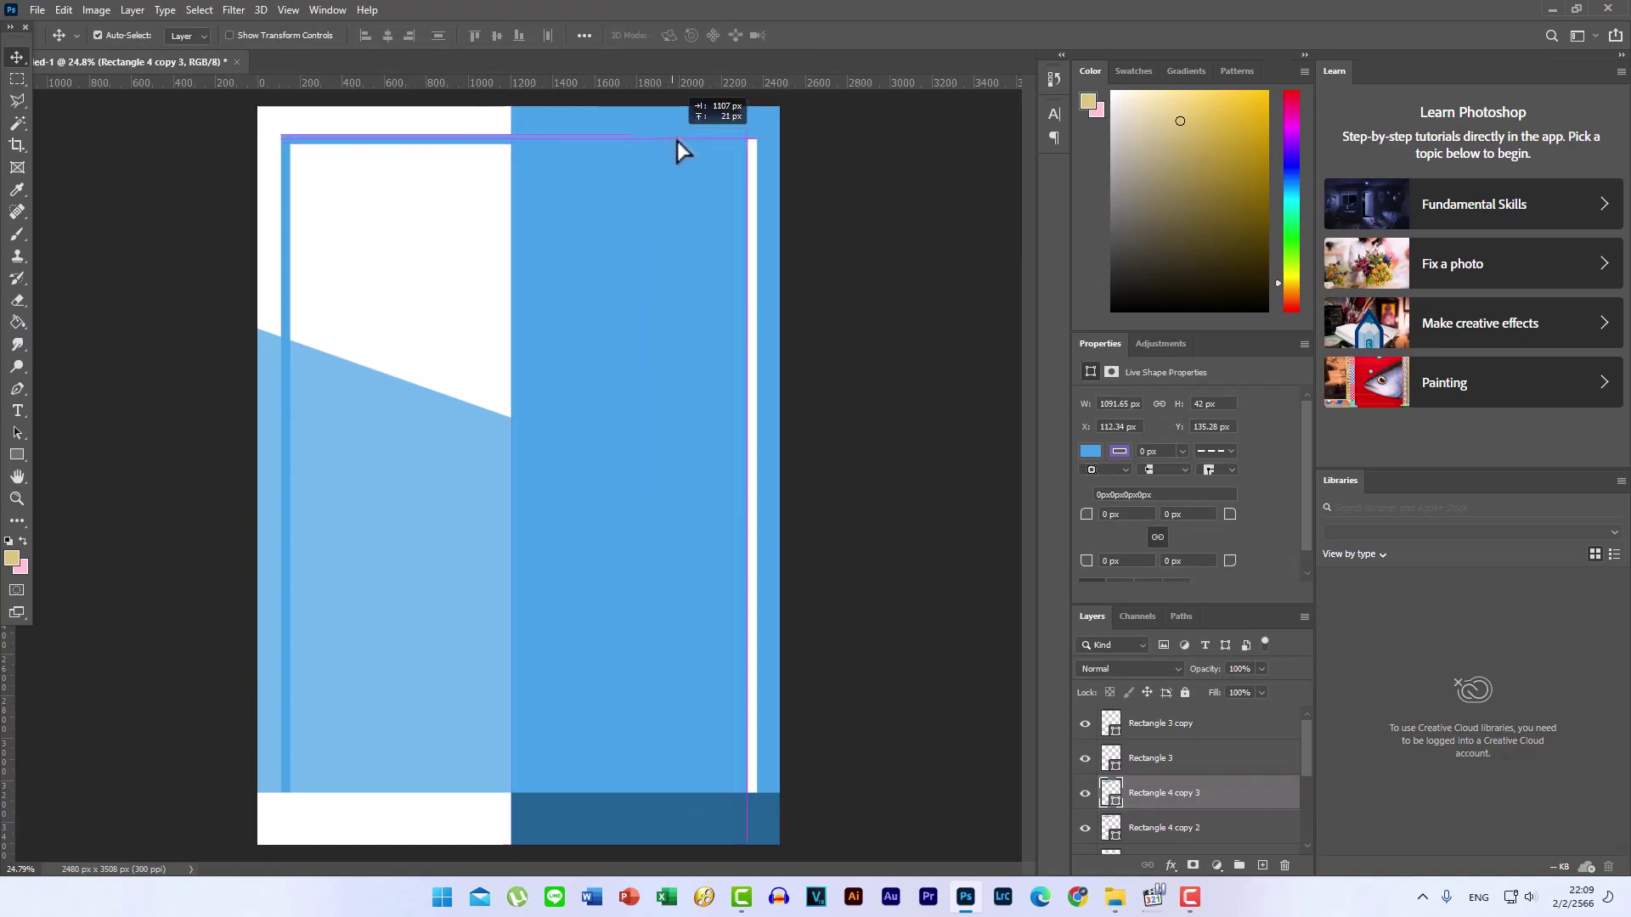
drag(689, 141, 687, 141)
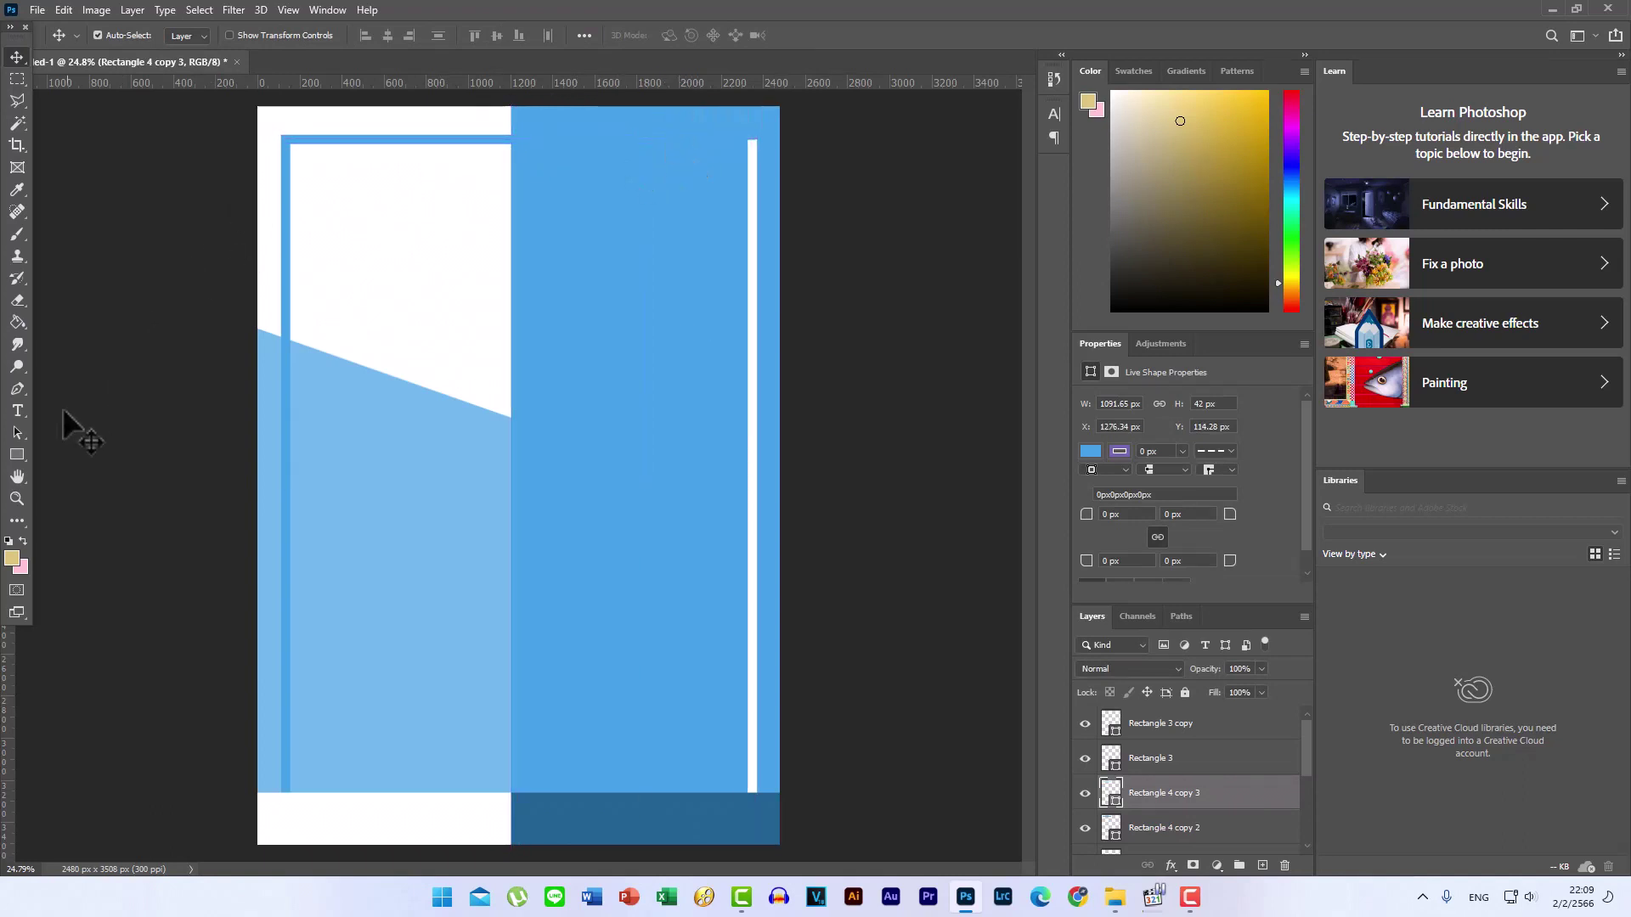
click(16, 450)
click(191, 35)
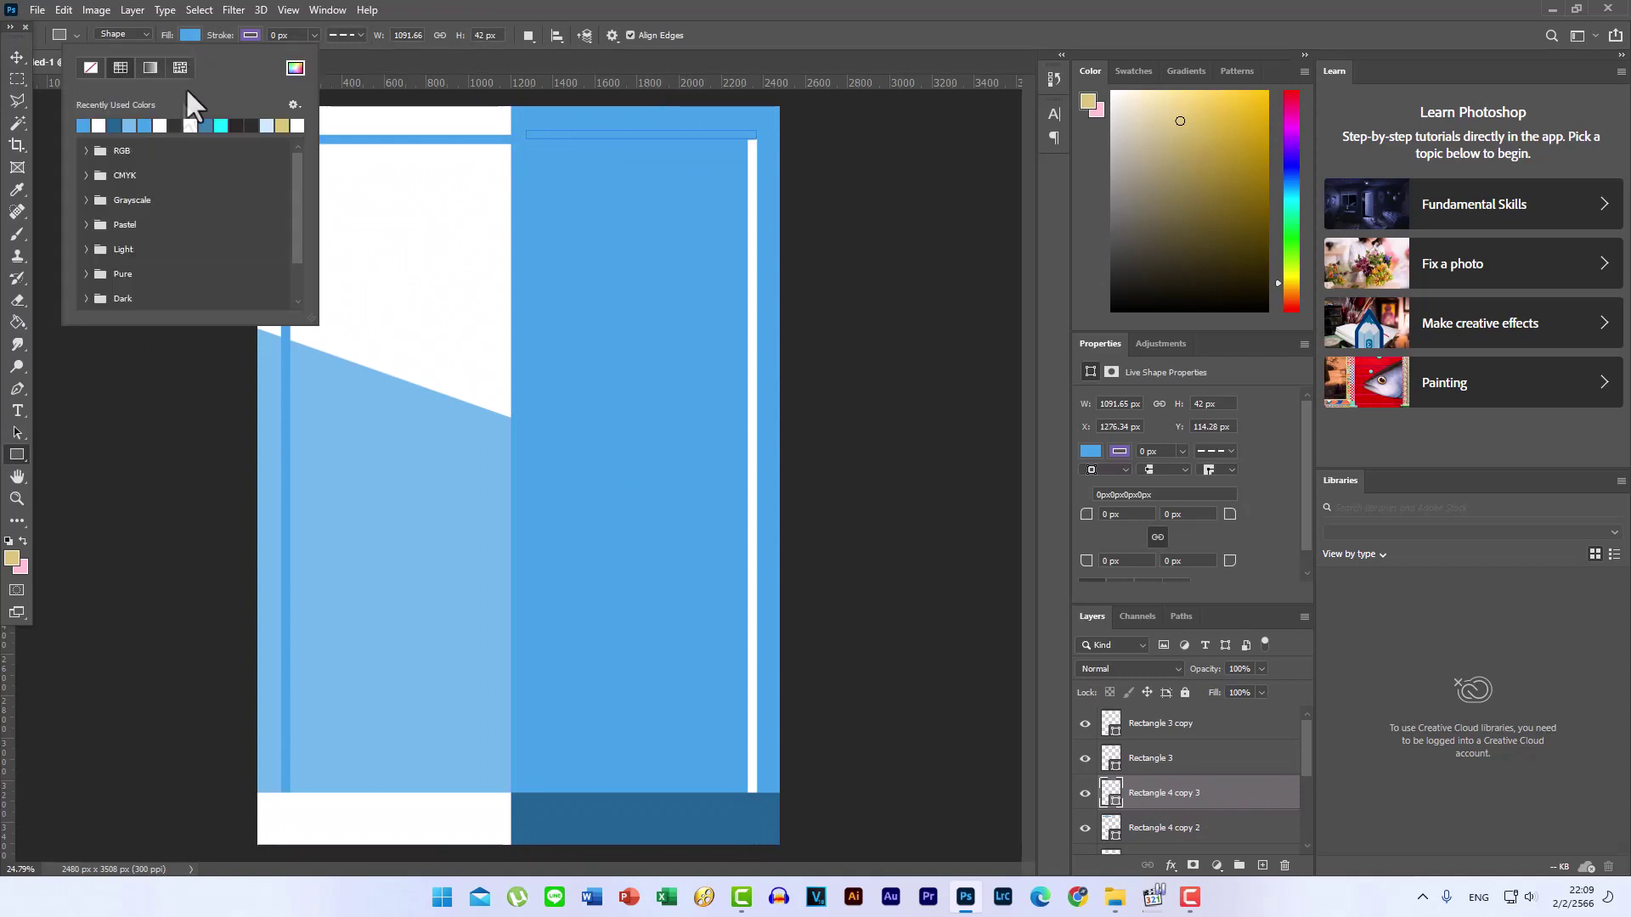
click(99, 125)
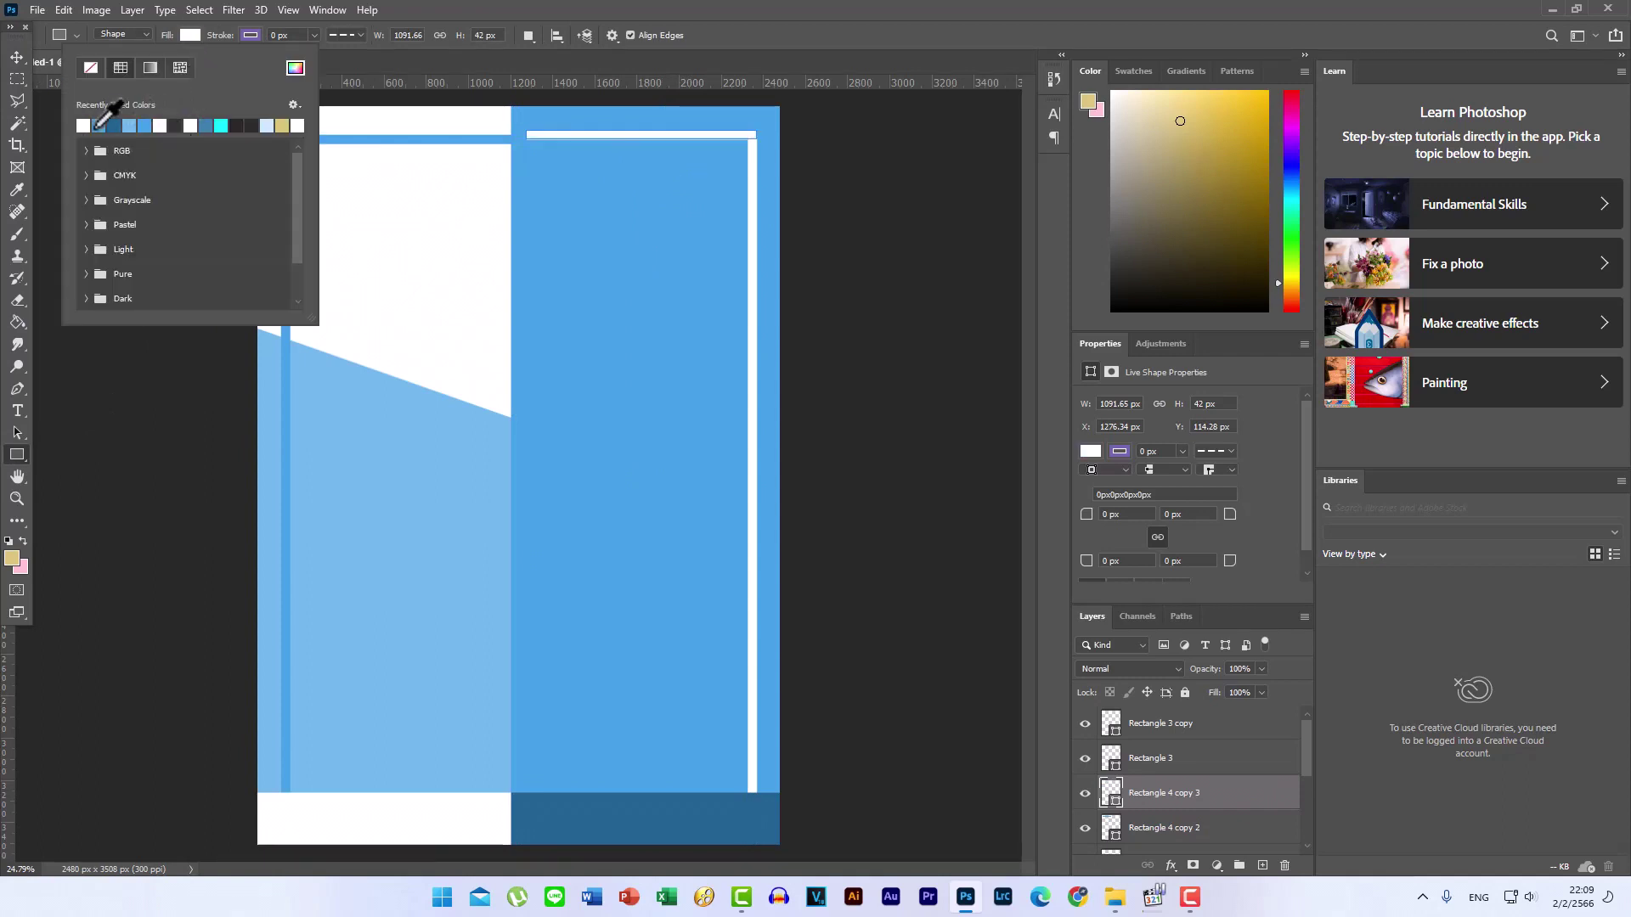
click(26, 57)
drag(632, 130, 617, 135)
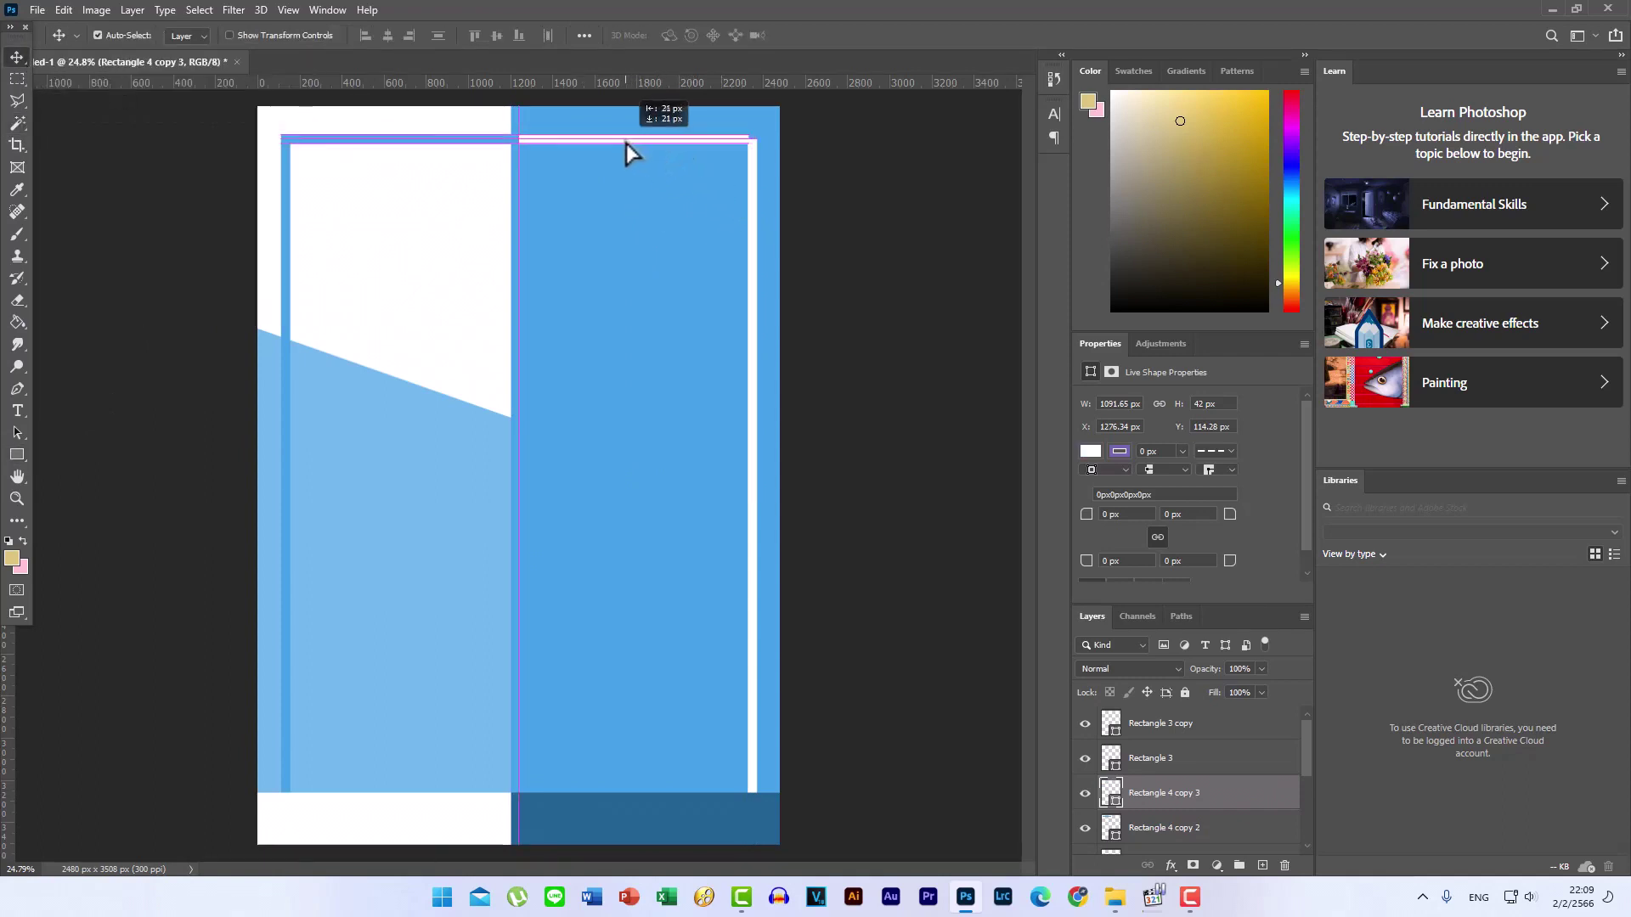
- Widen the white top bar to meet the right white strip and zoom to check
key(ctrl+t)
drag(740, 139, 755, 141)
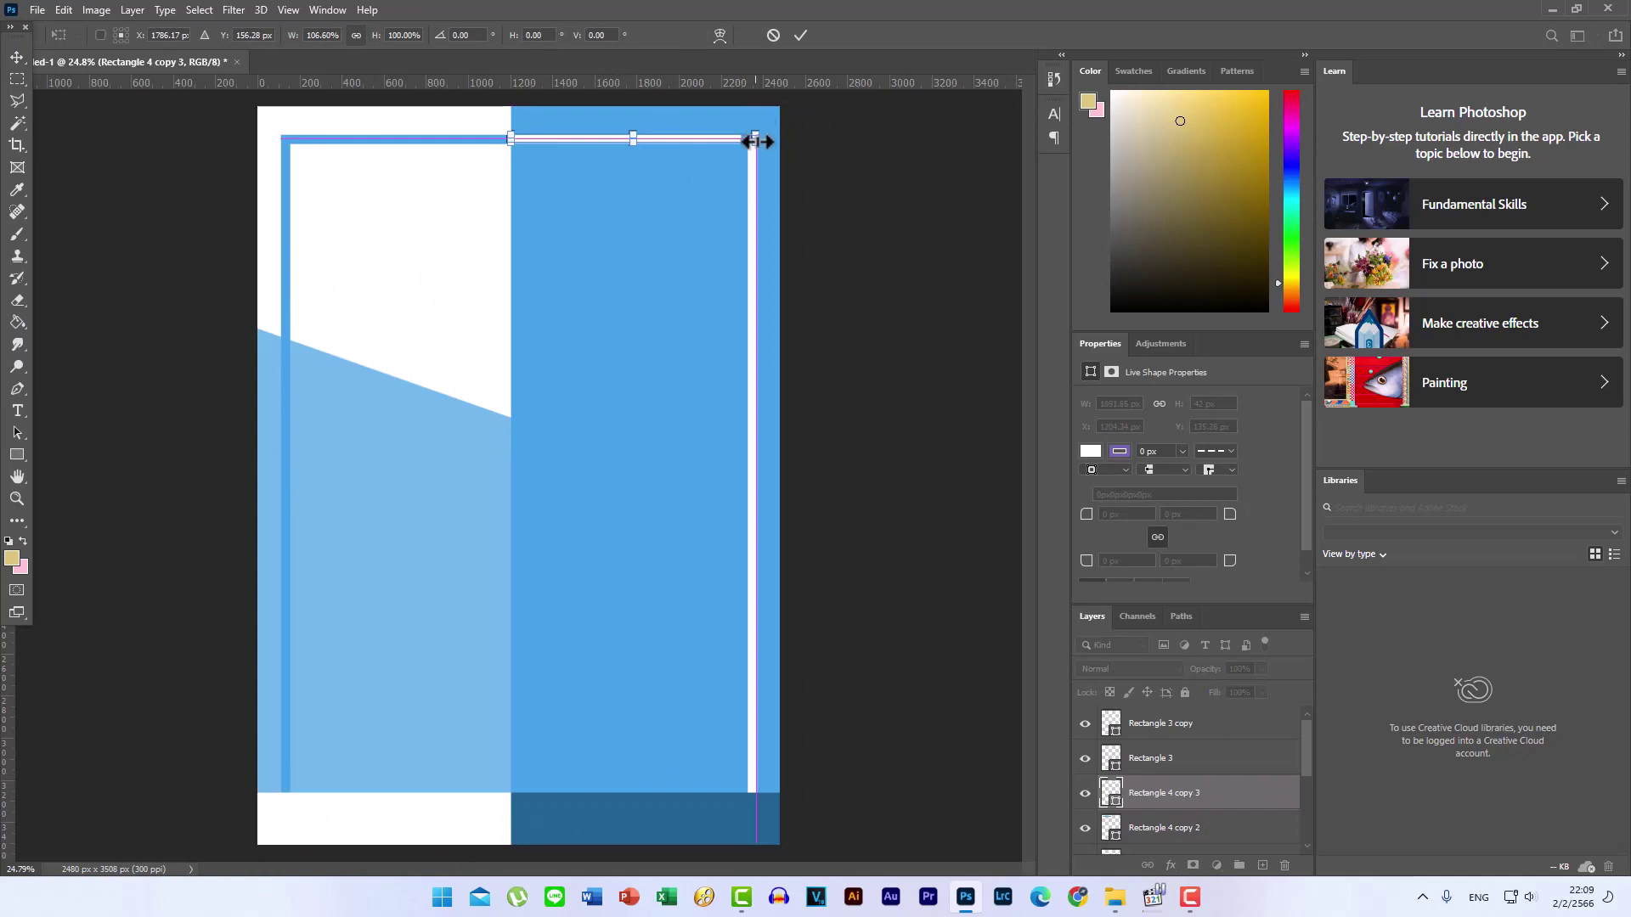
click(802, 34)
click(922, 217)
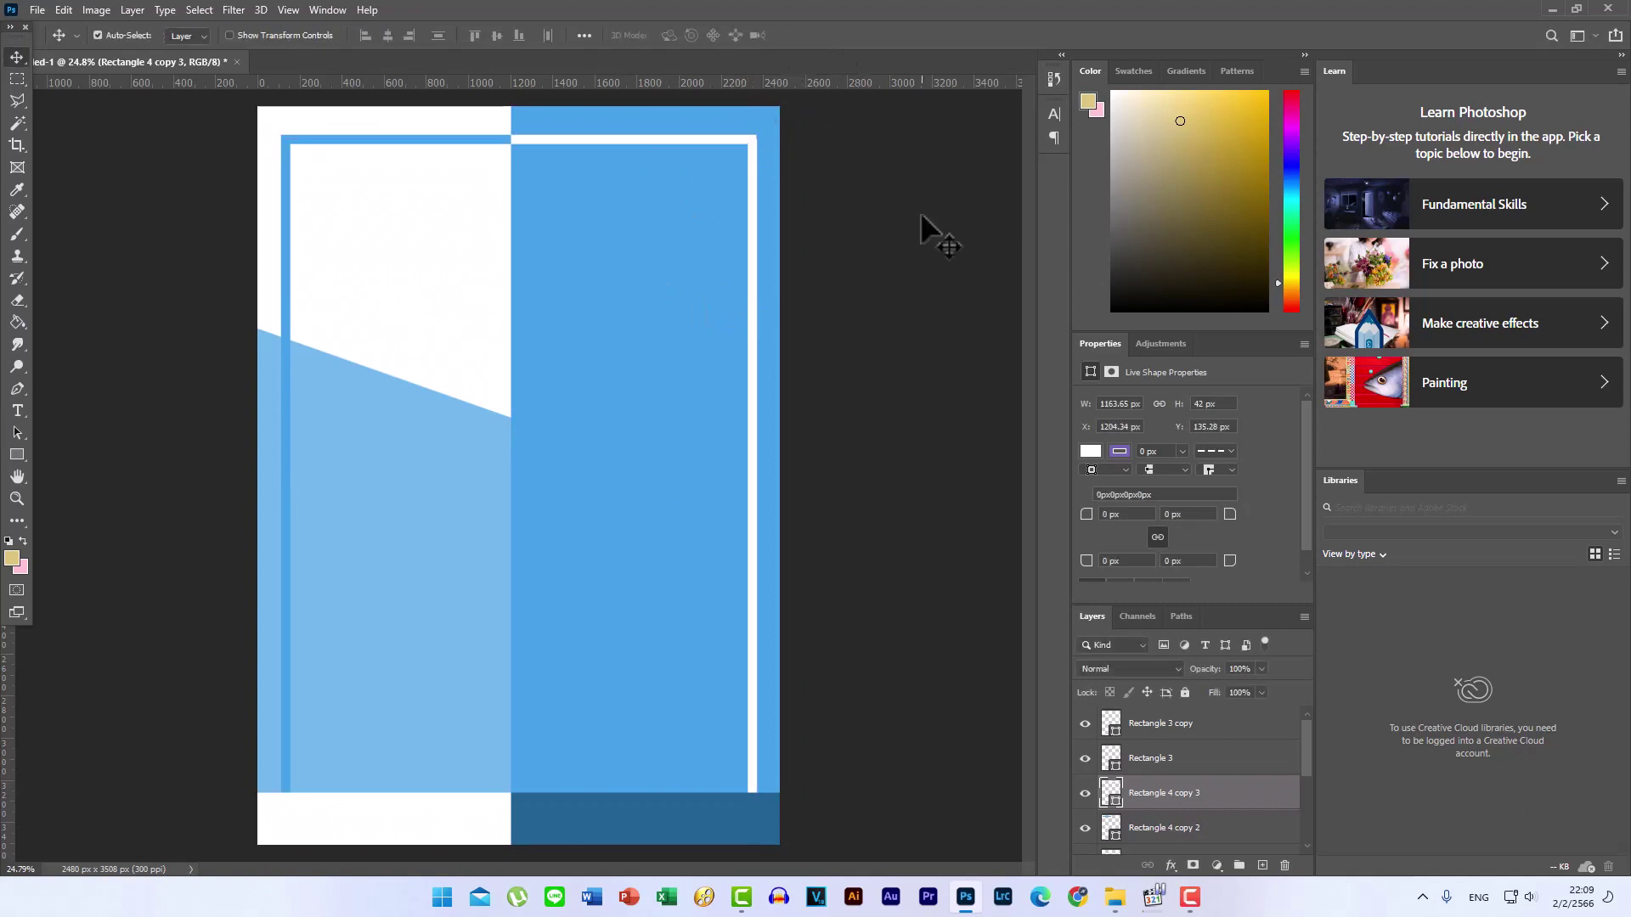
scroll(776, 119, up, 5)
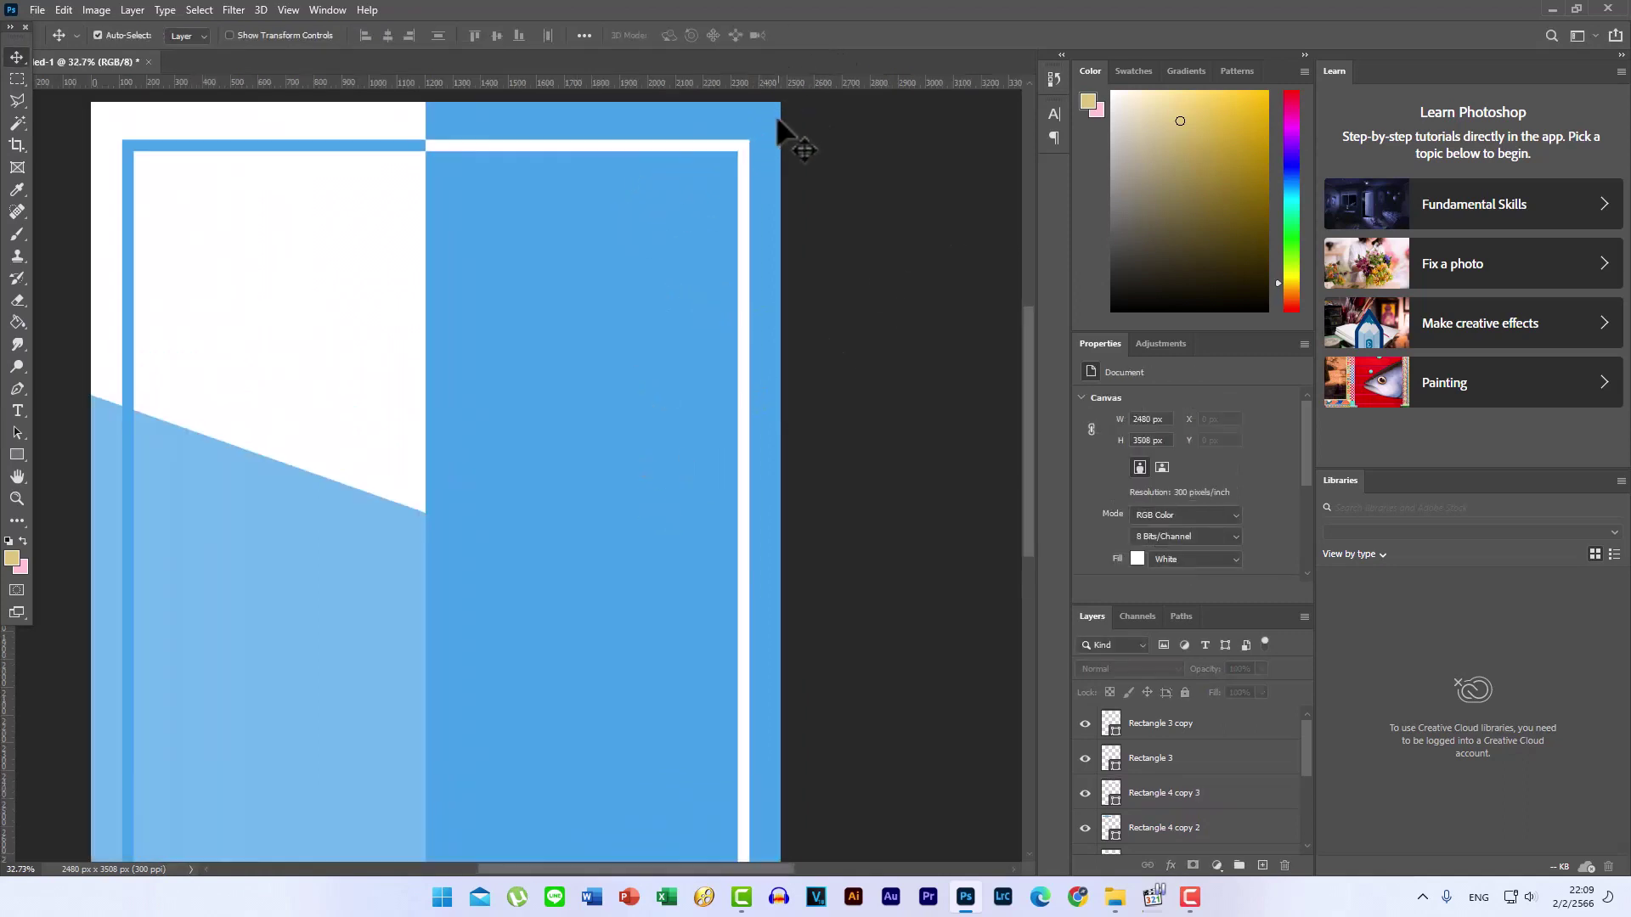
mouse_move(798, 867)
mouse_down()
mouse_move(607, 846)
mouse_move(771, 870)
mouse_up()
scroll(157, 208, up, 2)
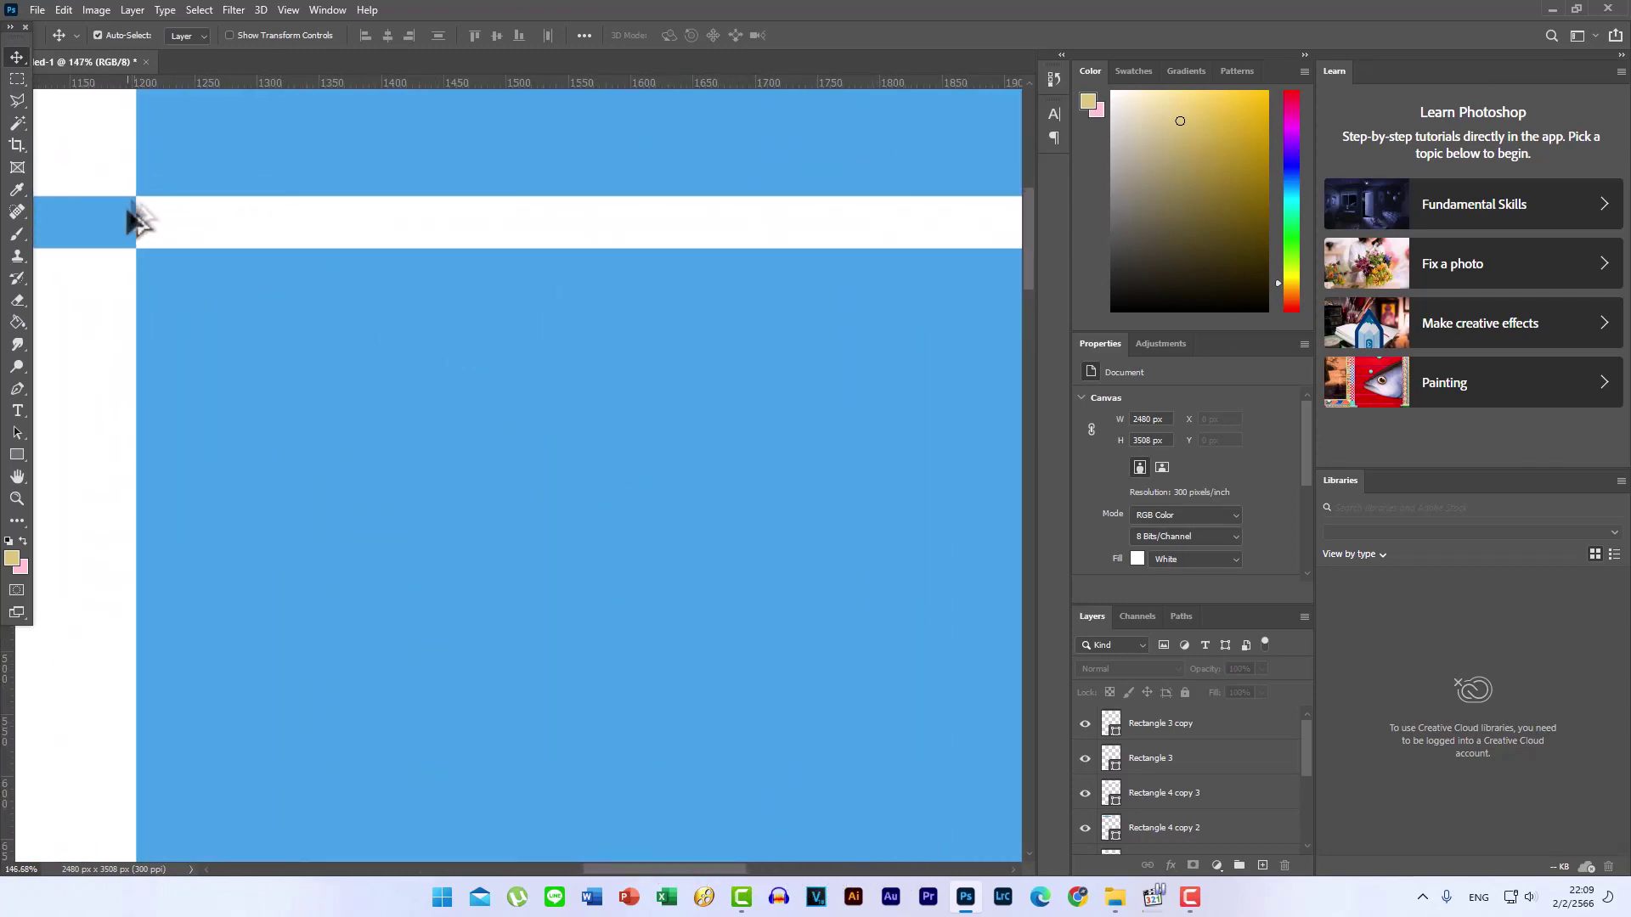
scroll(130, 219, up, 2)
scroll(153, 244, up, 1)
scroll(364, 387, down, 2)
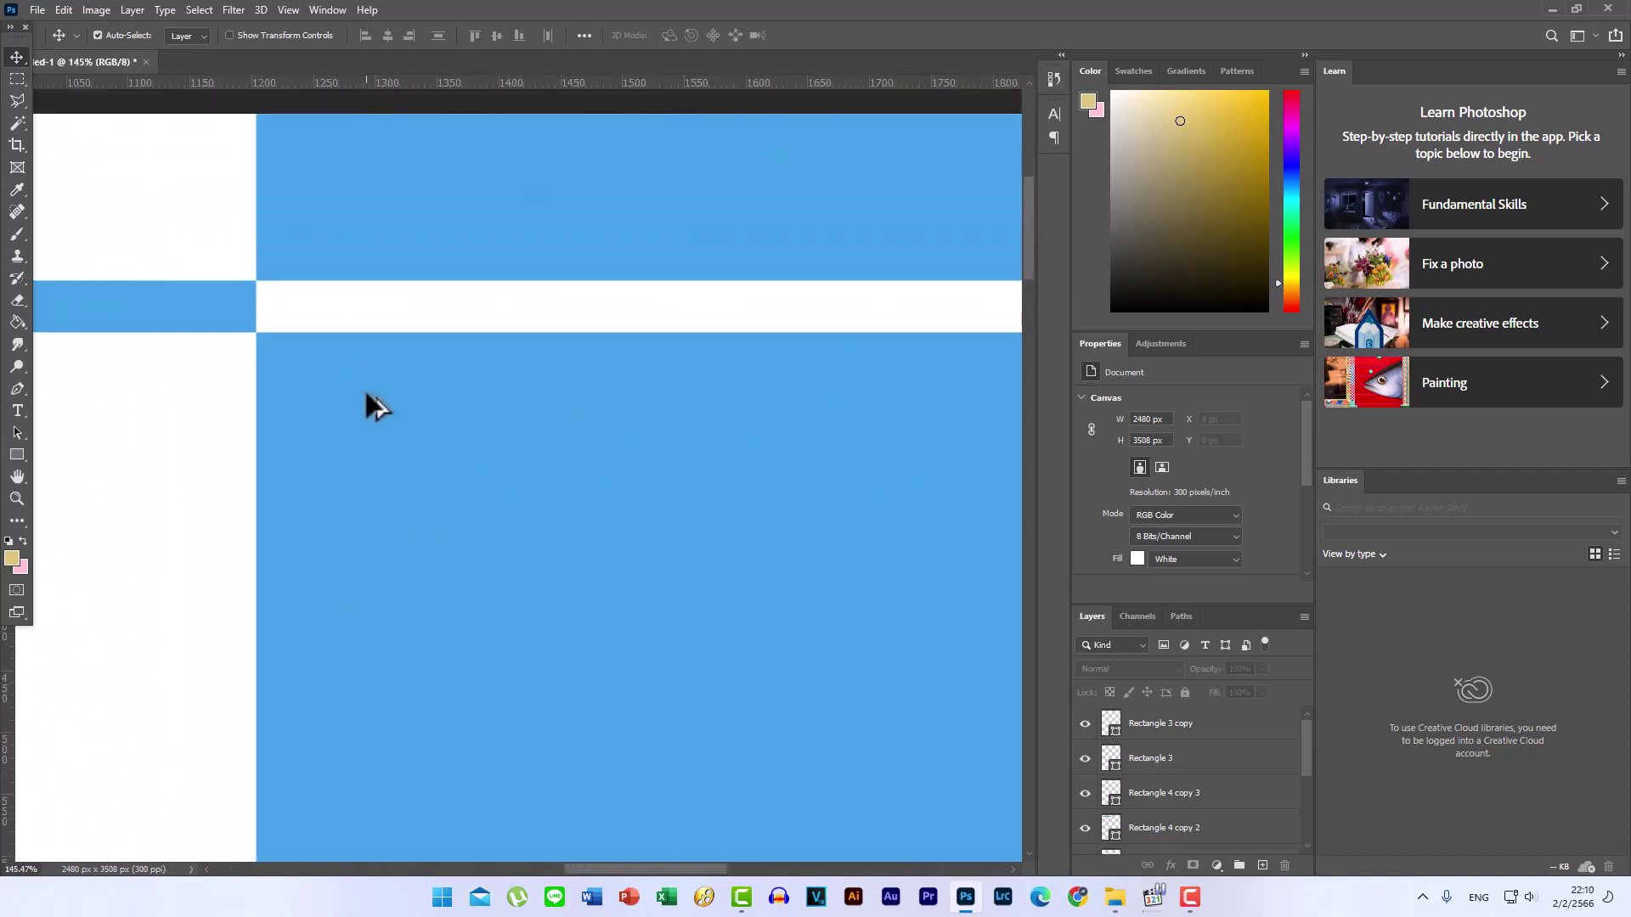
scroll(444, 481, down, 2)
scroll(444, 489, down, 2)
scroll(450, 526, down, 2)
scroll(443, 529, down, 1)
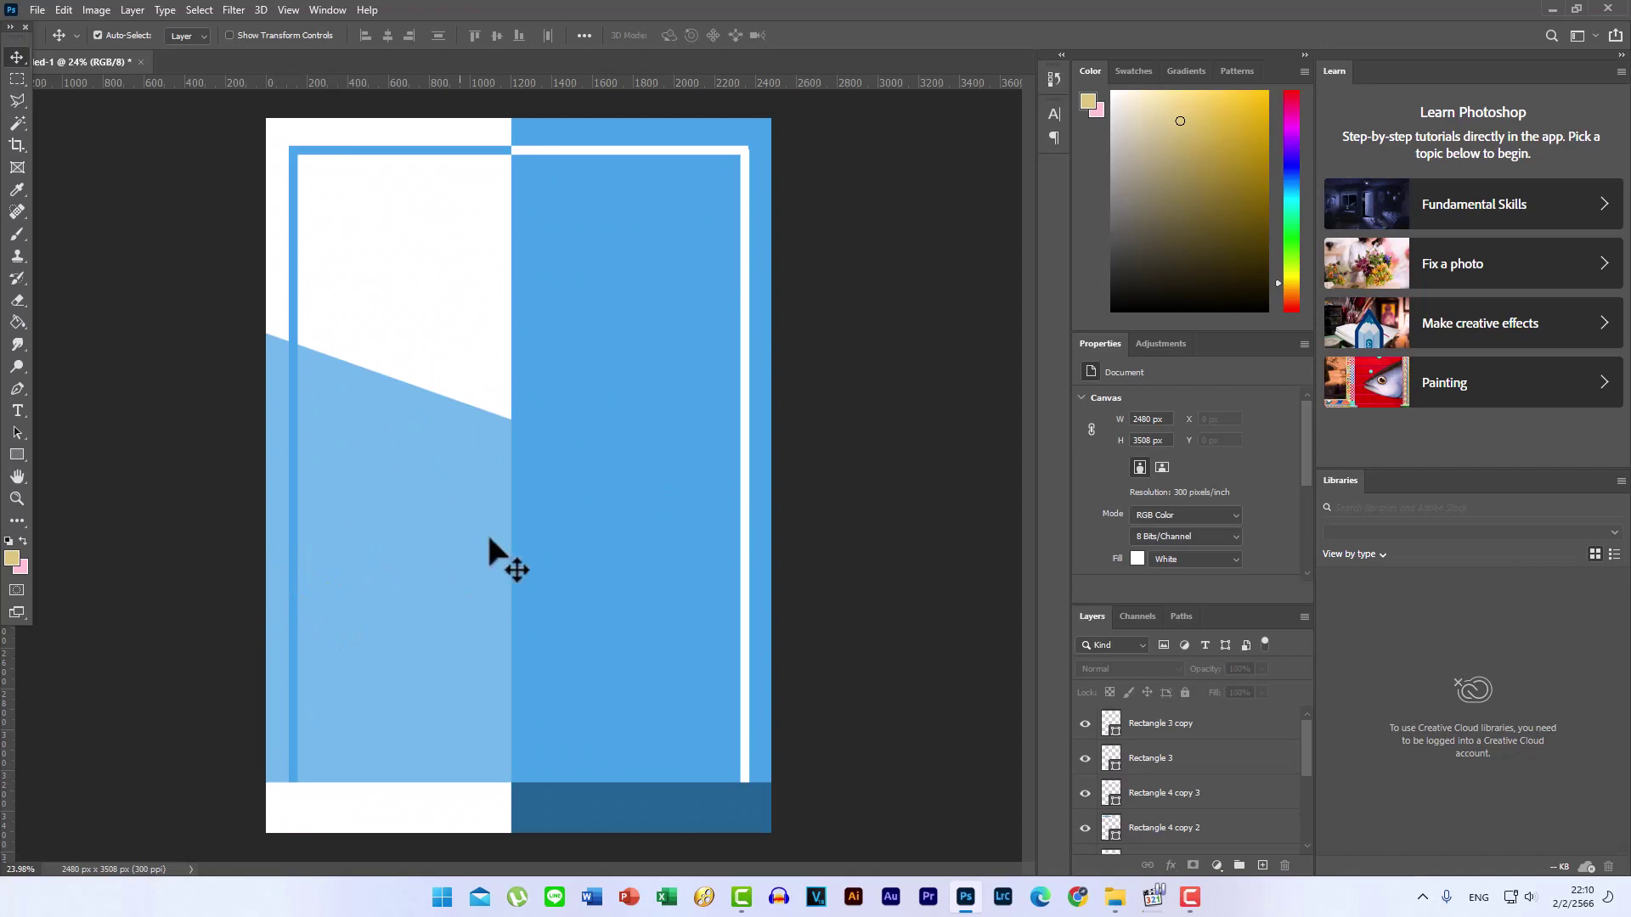
- Draw a white 1639 × 259 px rounded rectangle across the lower-left into the blue half
click(11, 455)
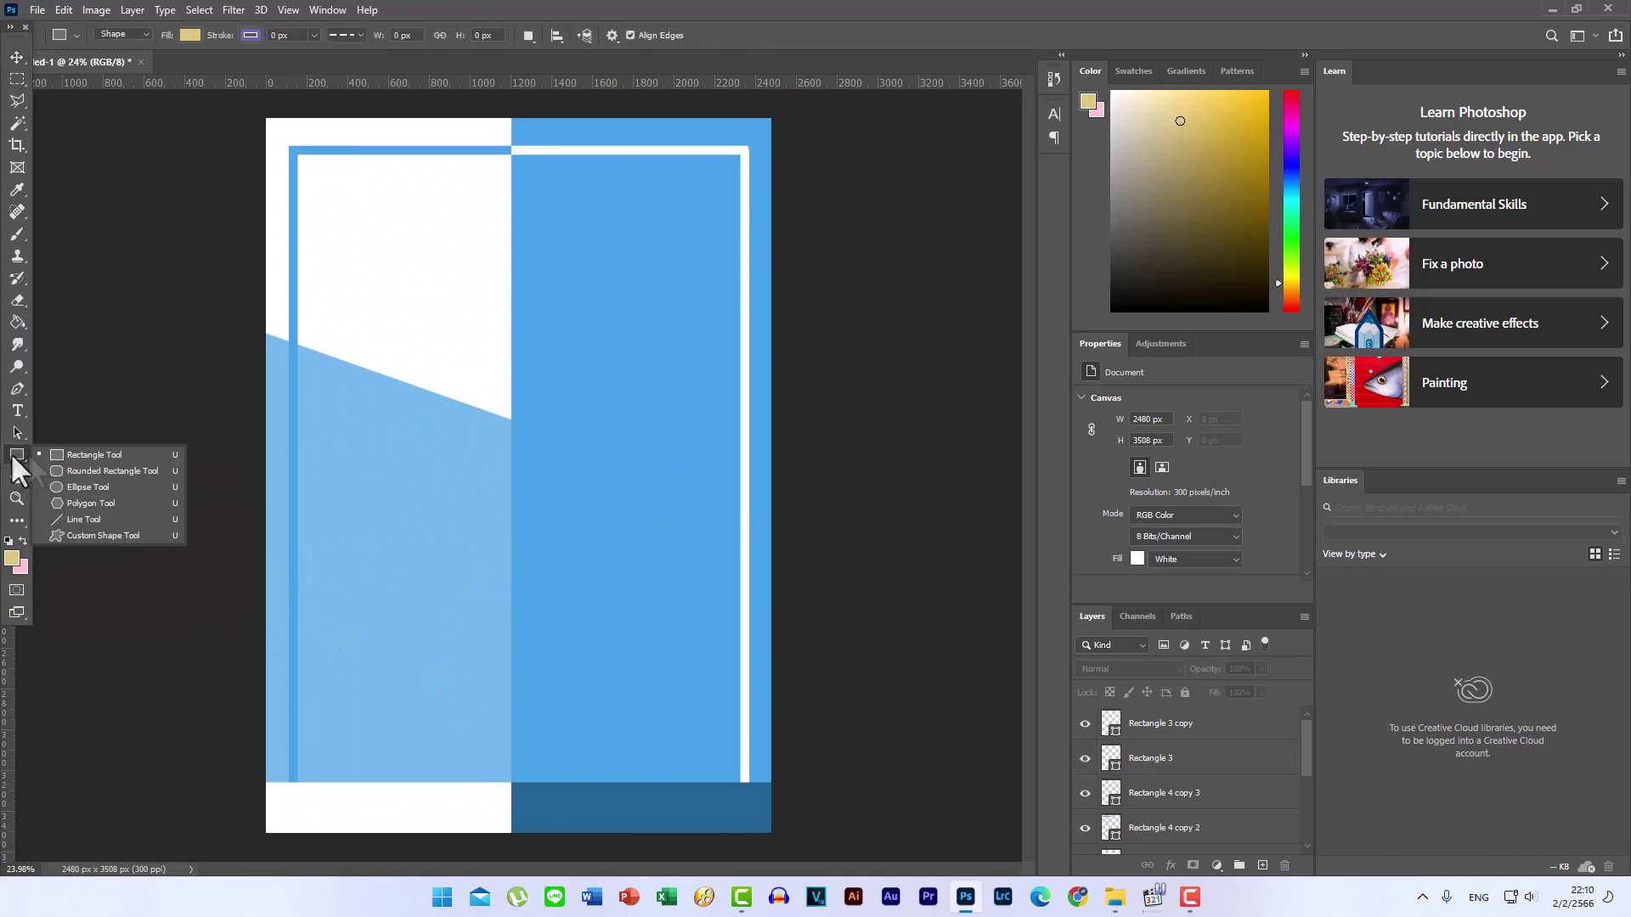
click(95, 472)
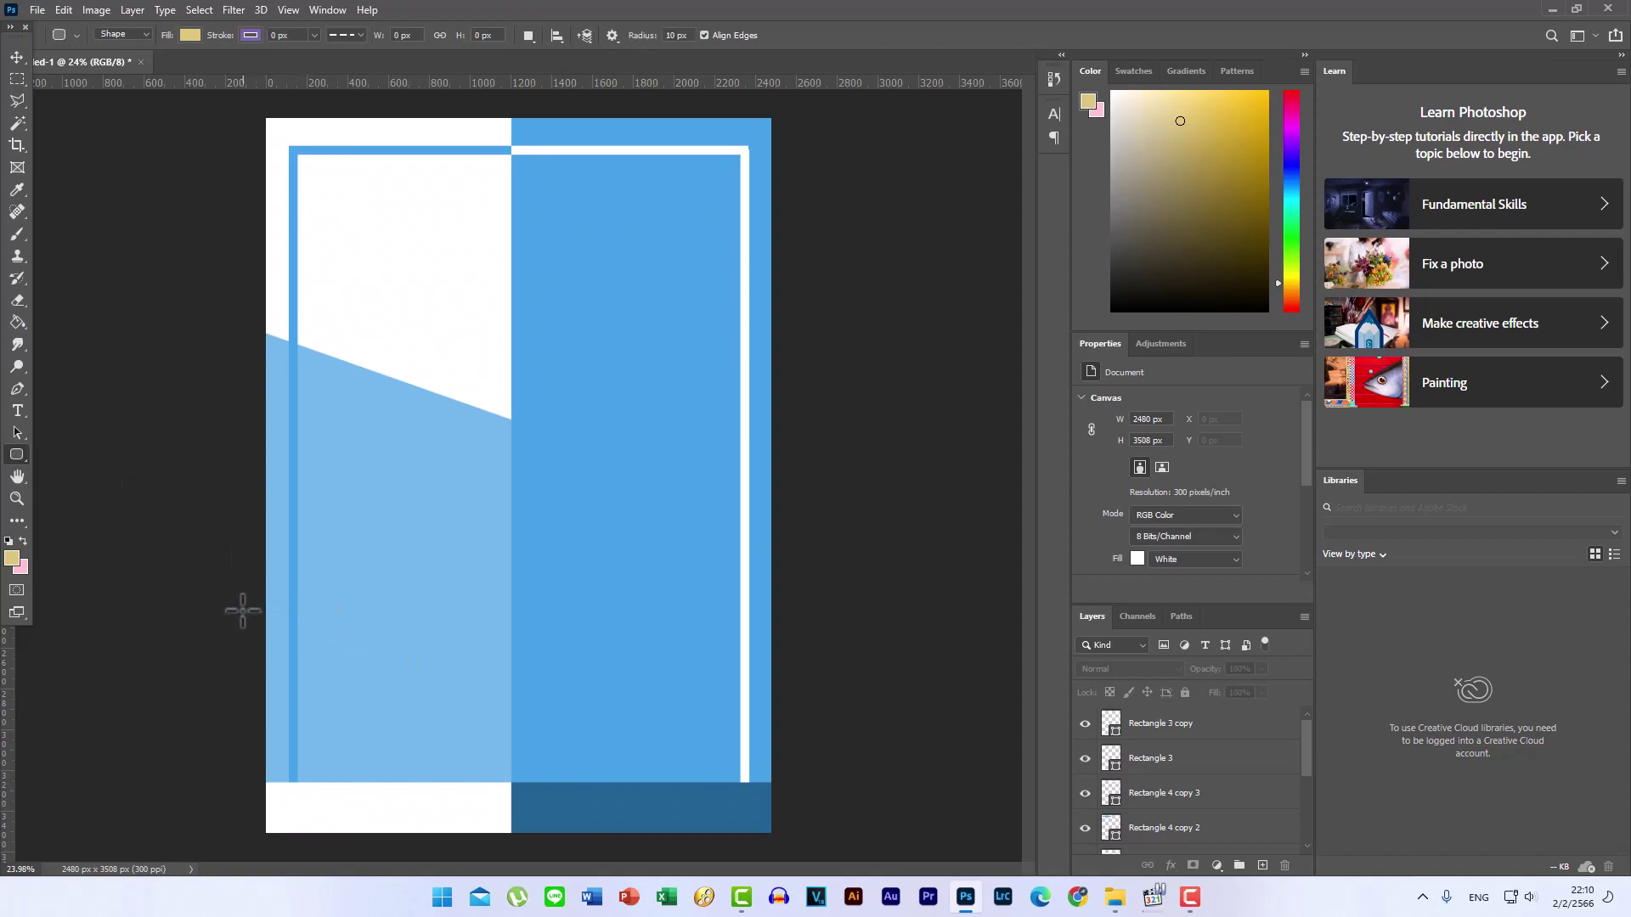
drag(290, 611, 566, 577)
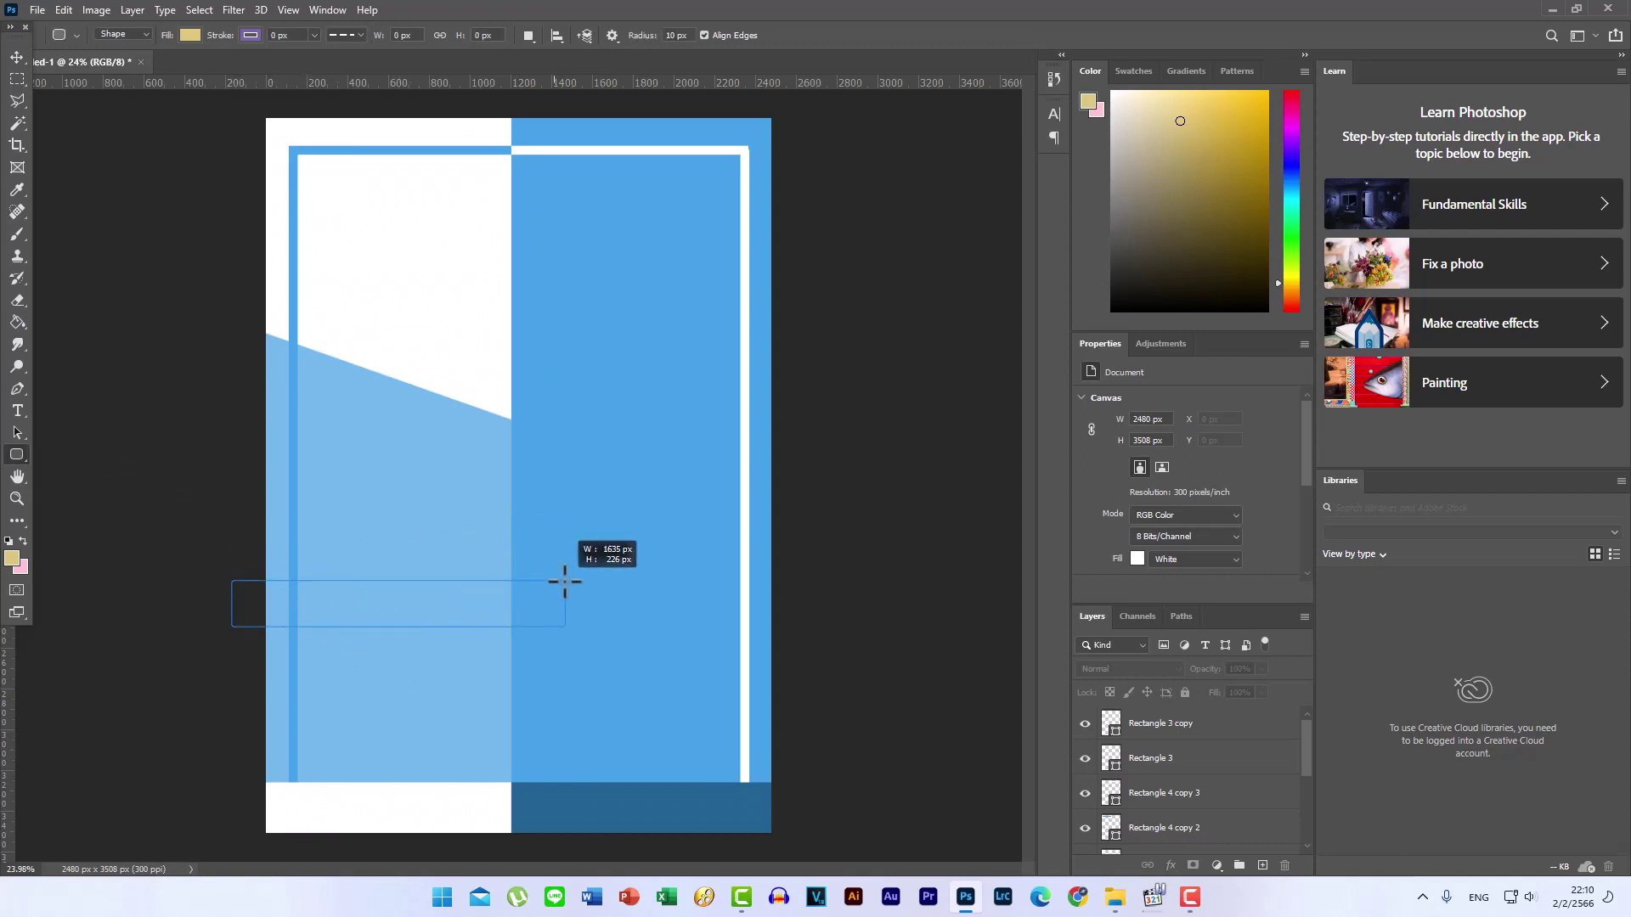
drag(565, 577, 566, 575)
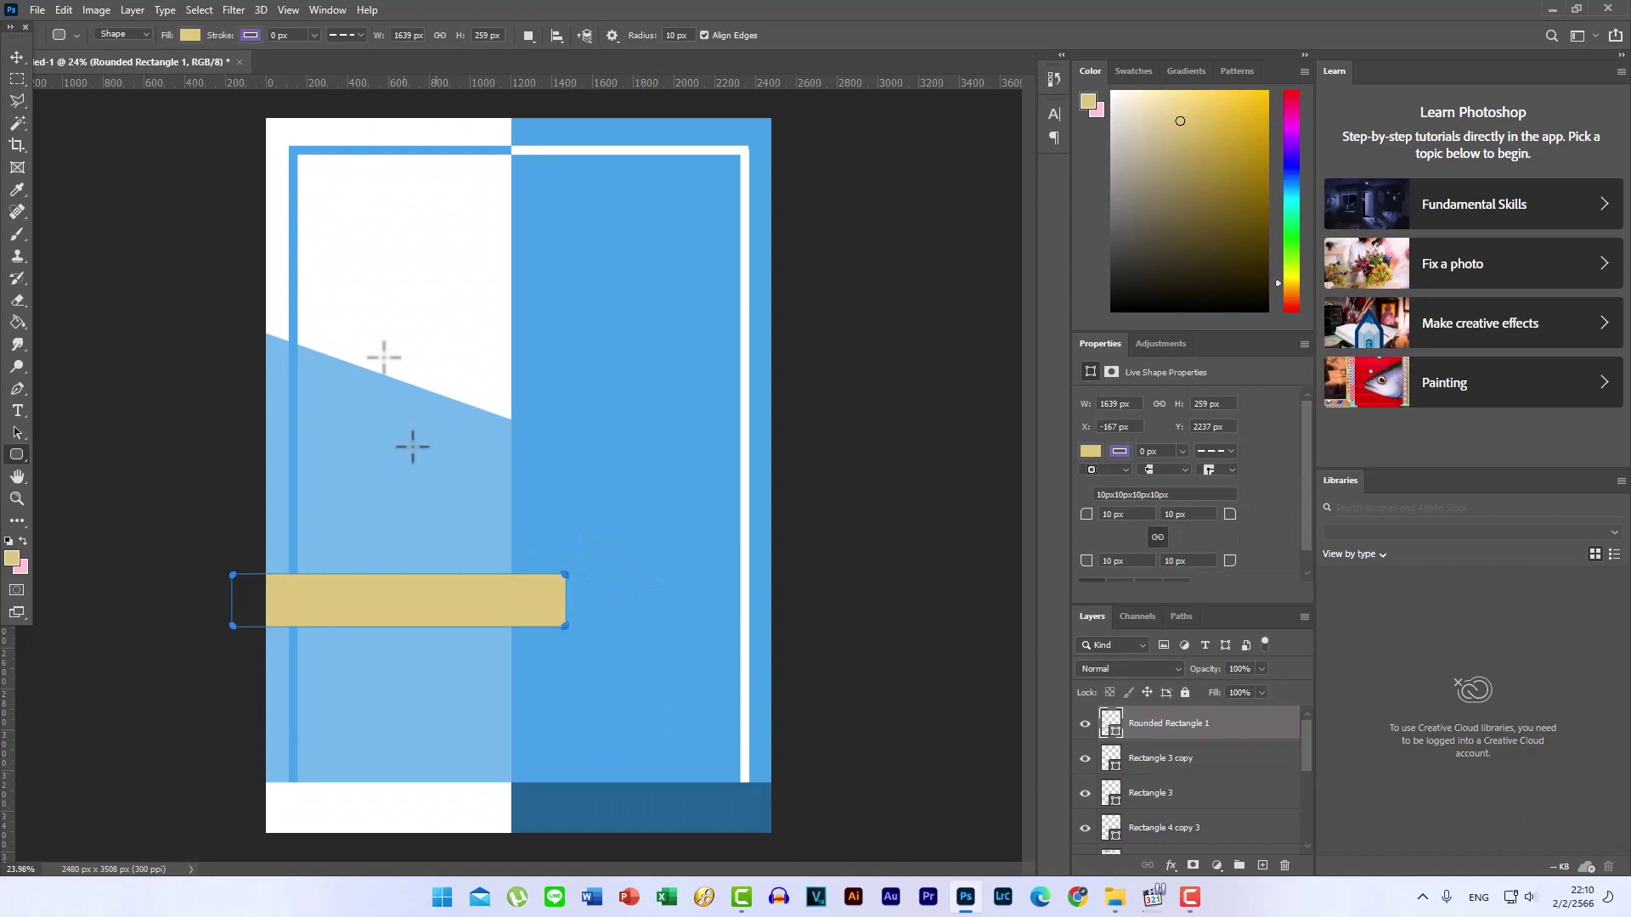
click(192, 36)
click(83, 125)
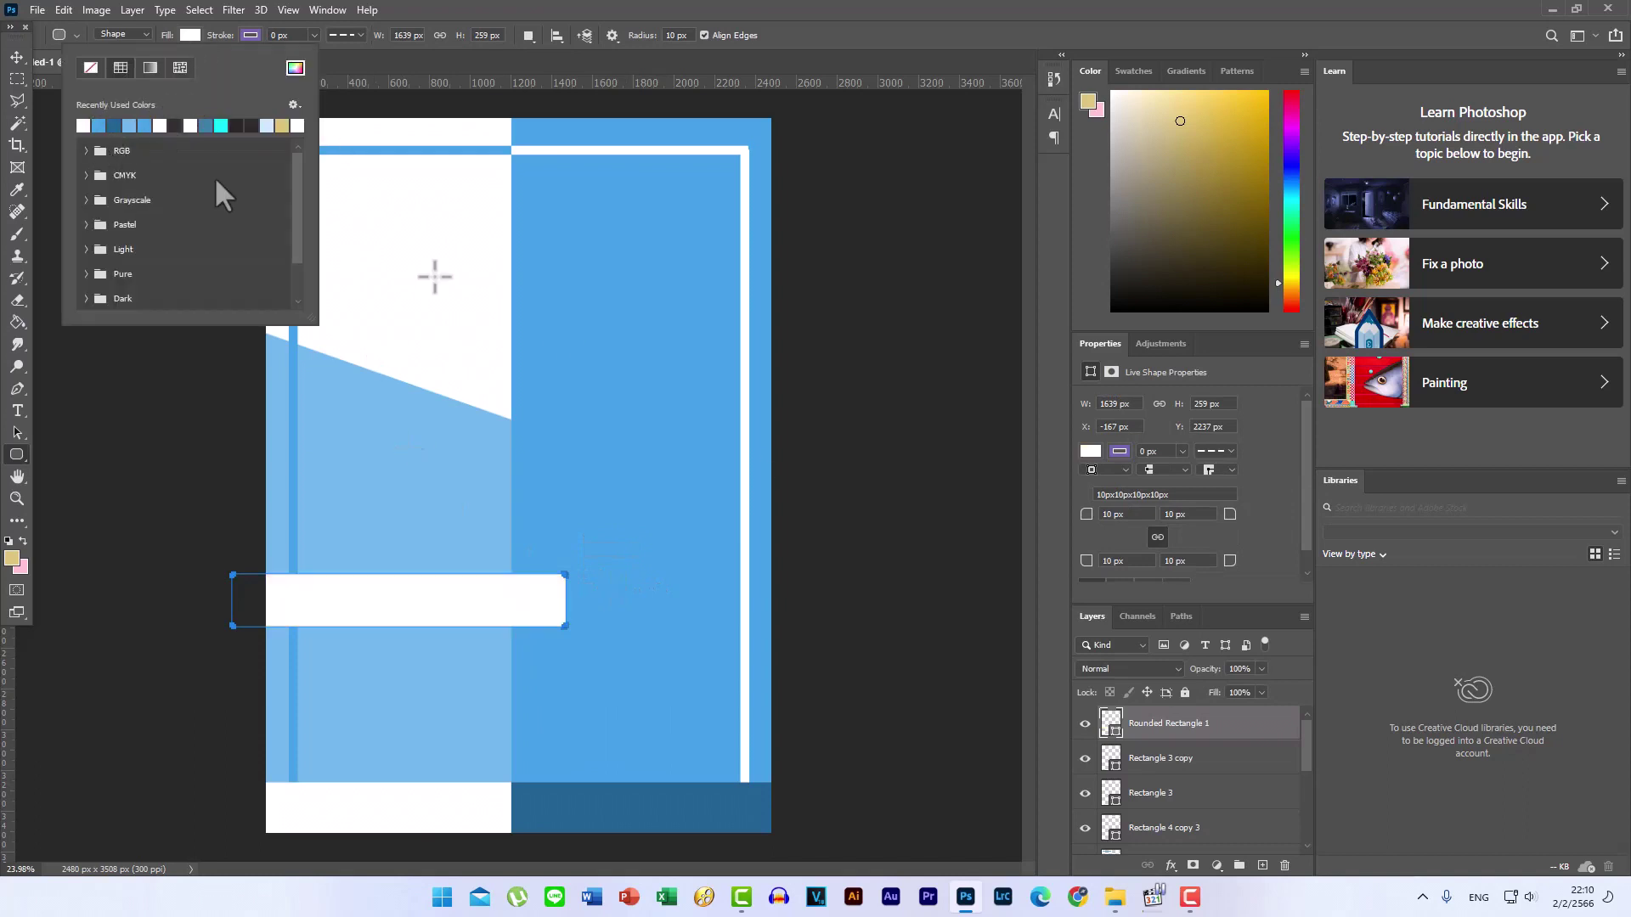
click(1218, 728)
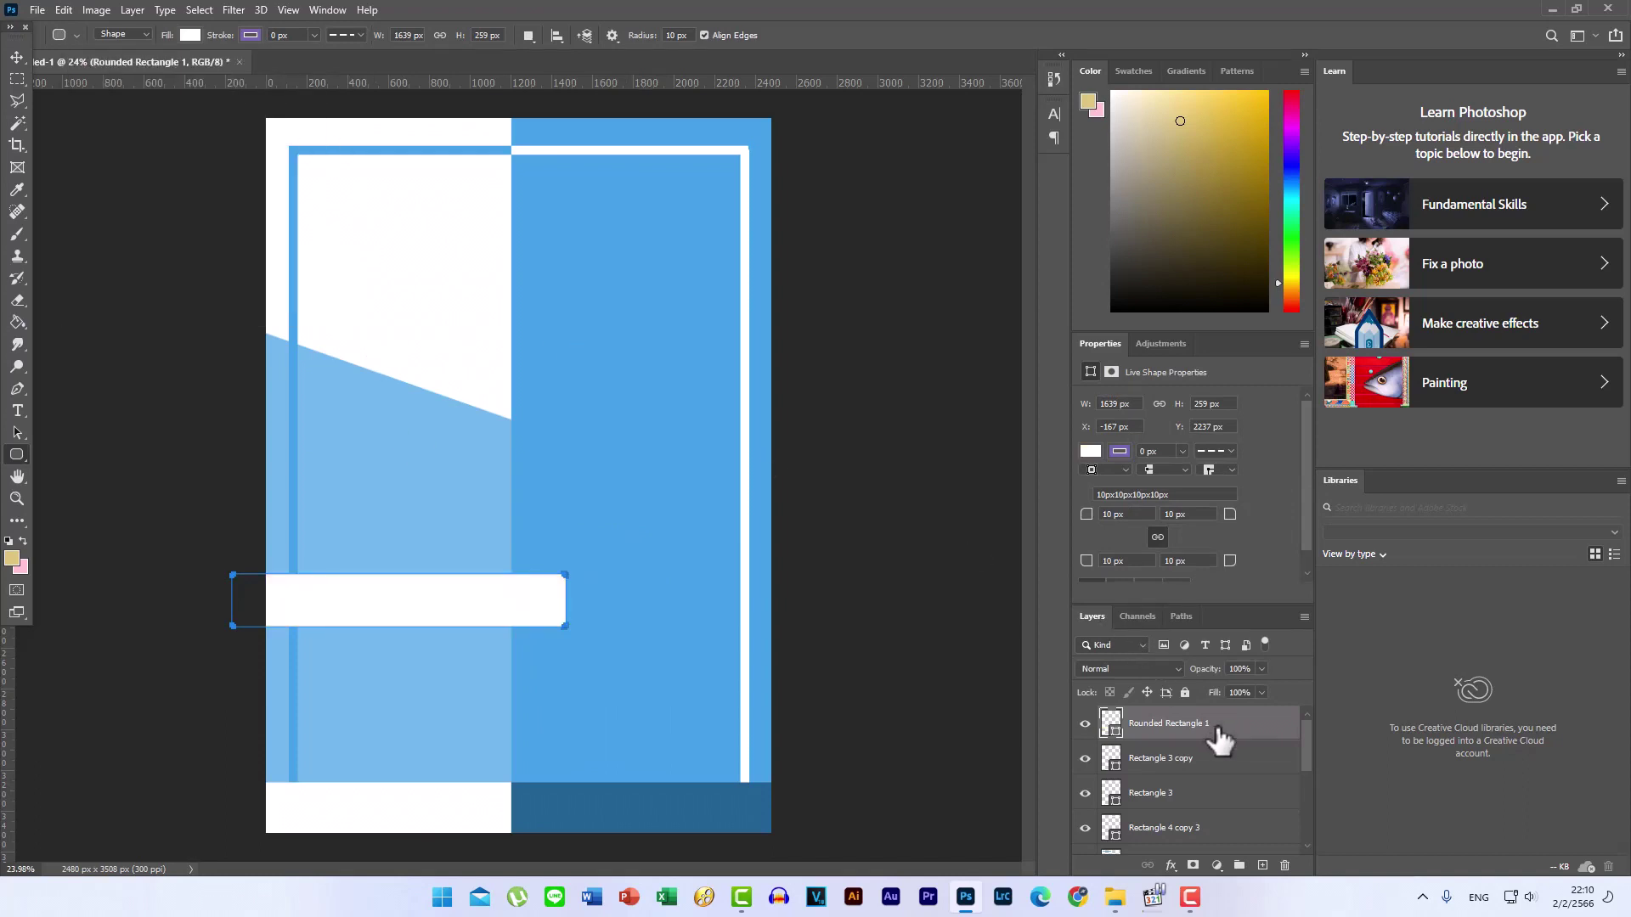
right_click(1218, 728)
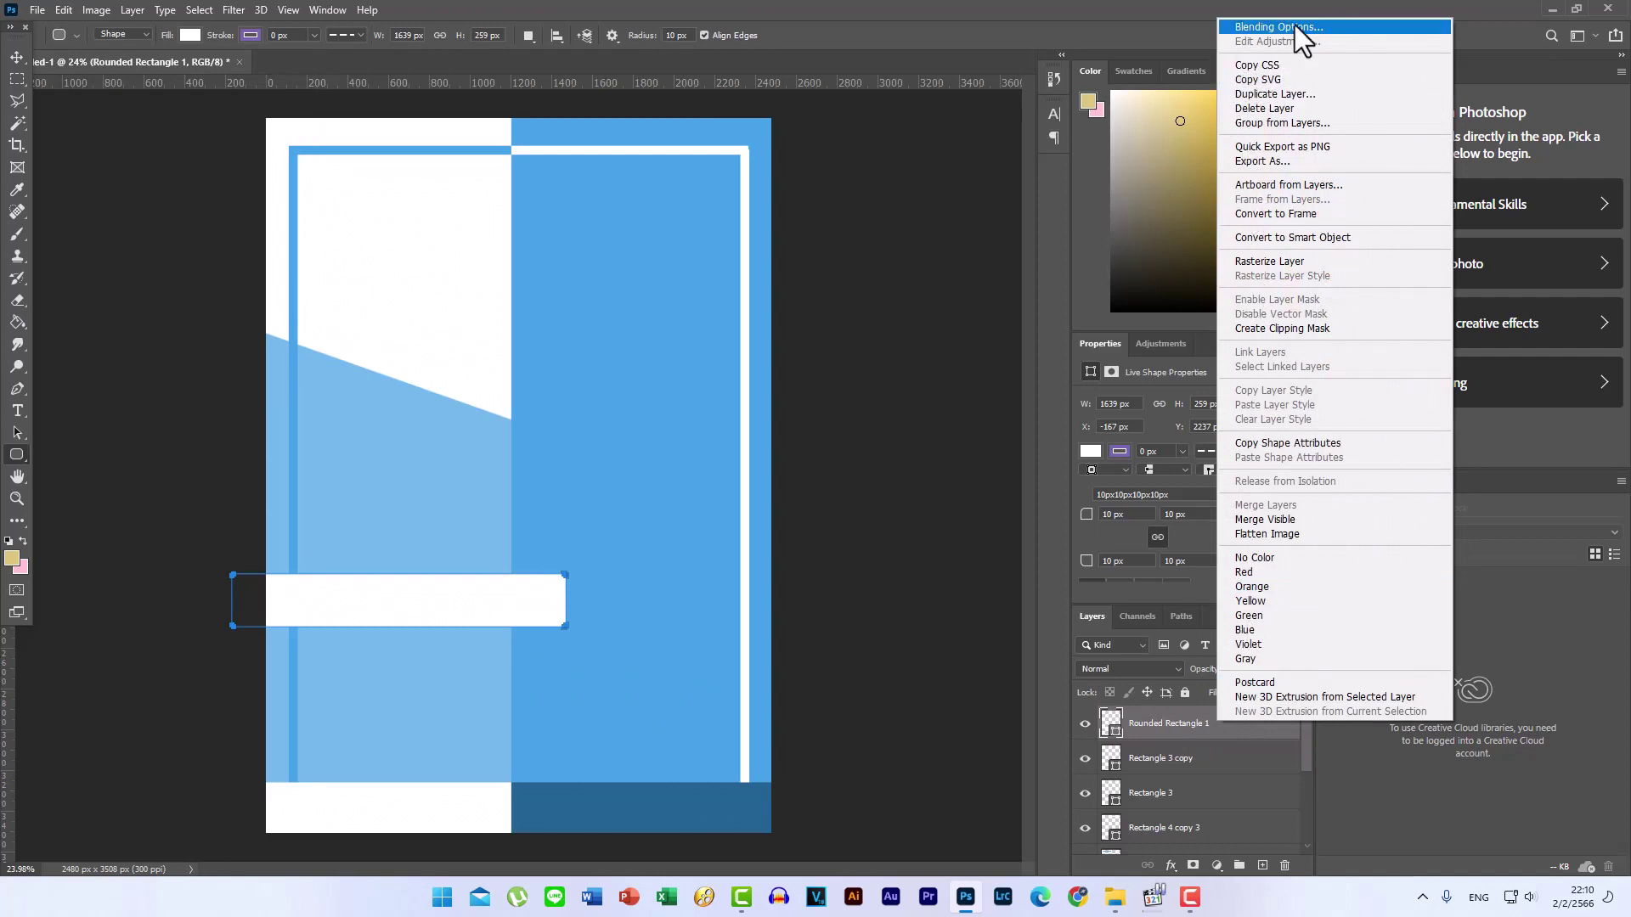
- Apply a Drop Shadow to the white bar: 45% opacity, 42 px distance, 8% spread, 117 px size
click(1295, 24)
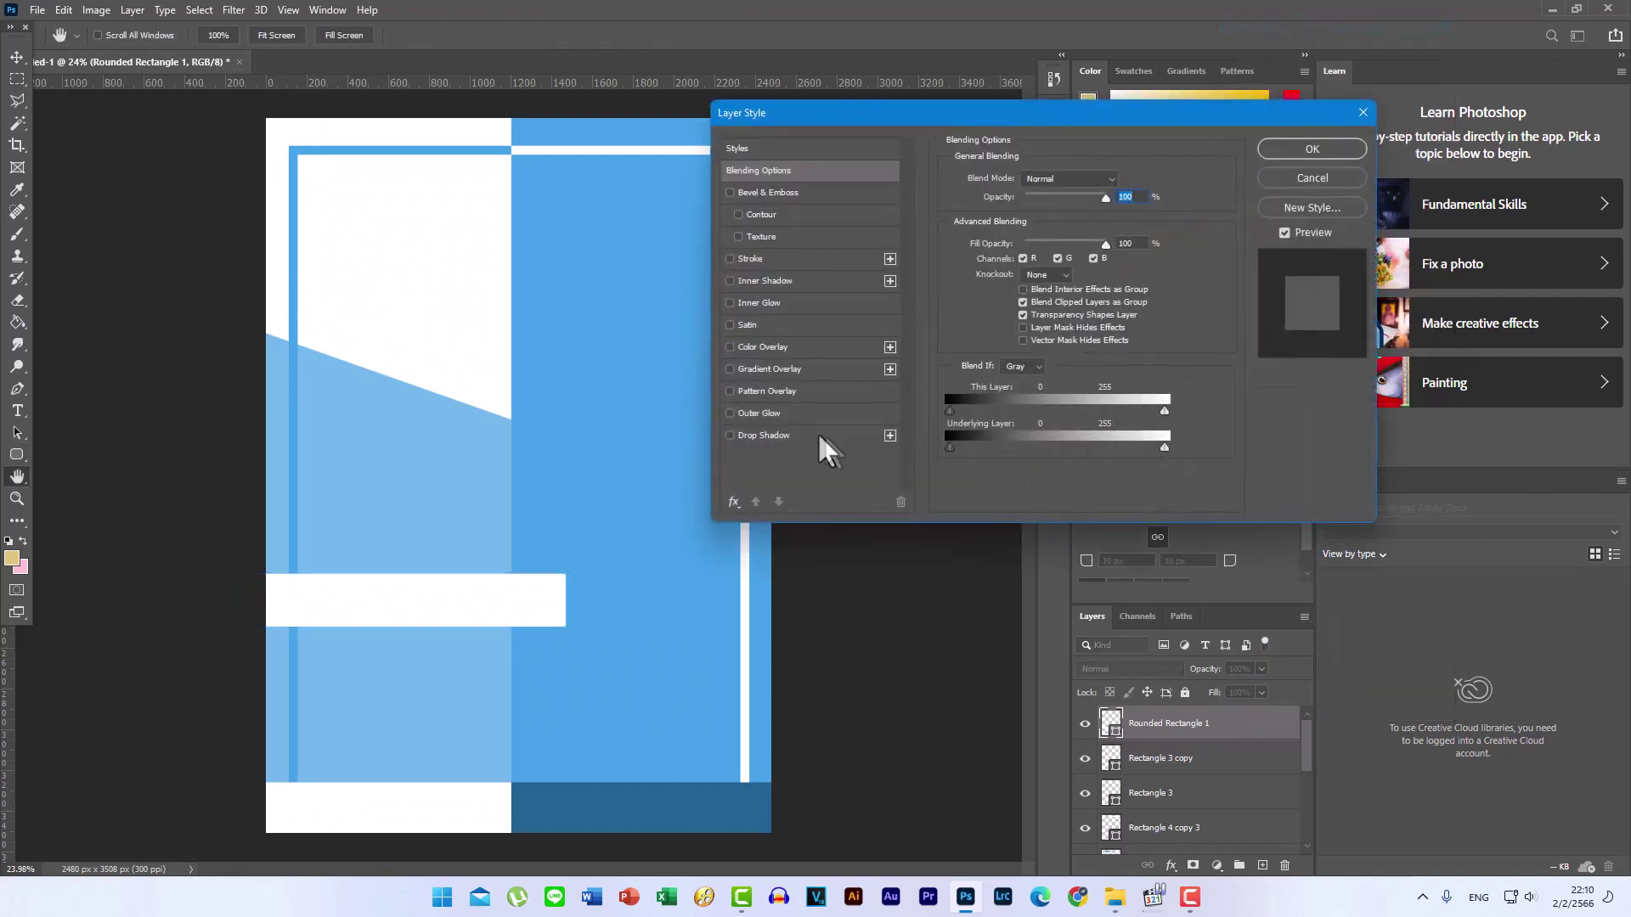
click(774, 437)
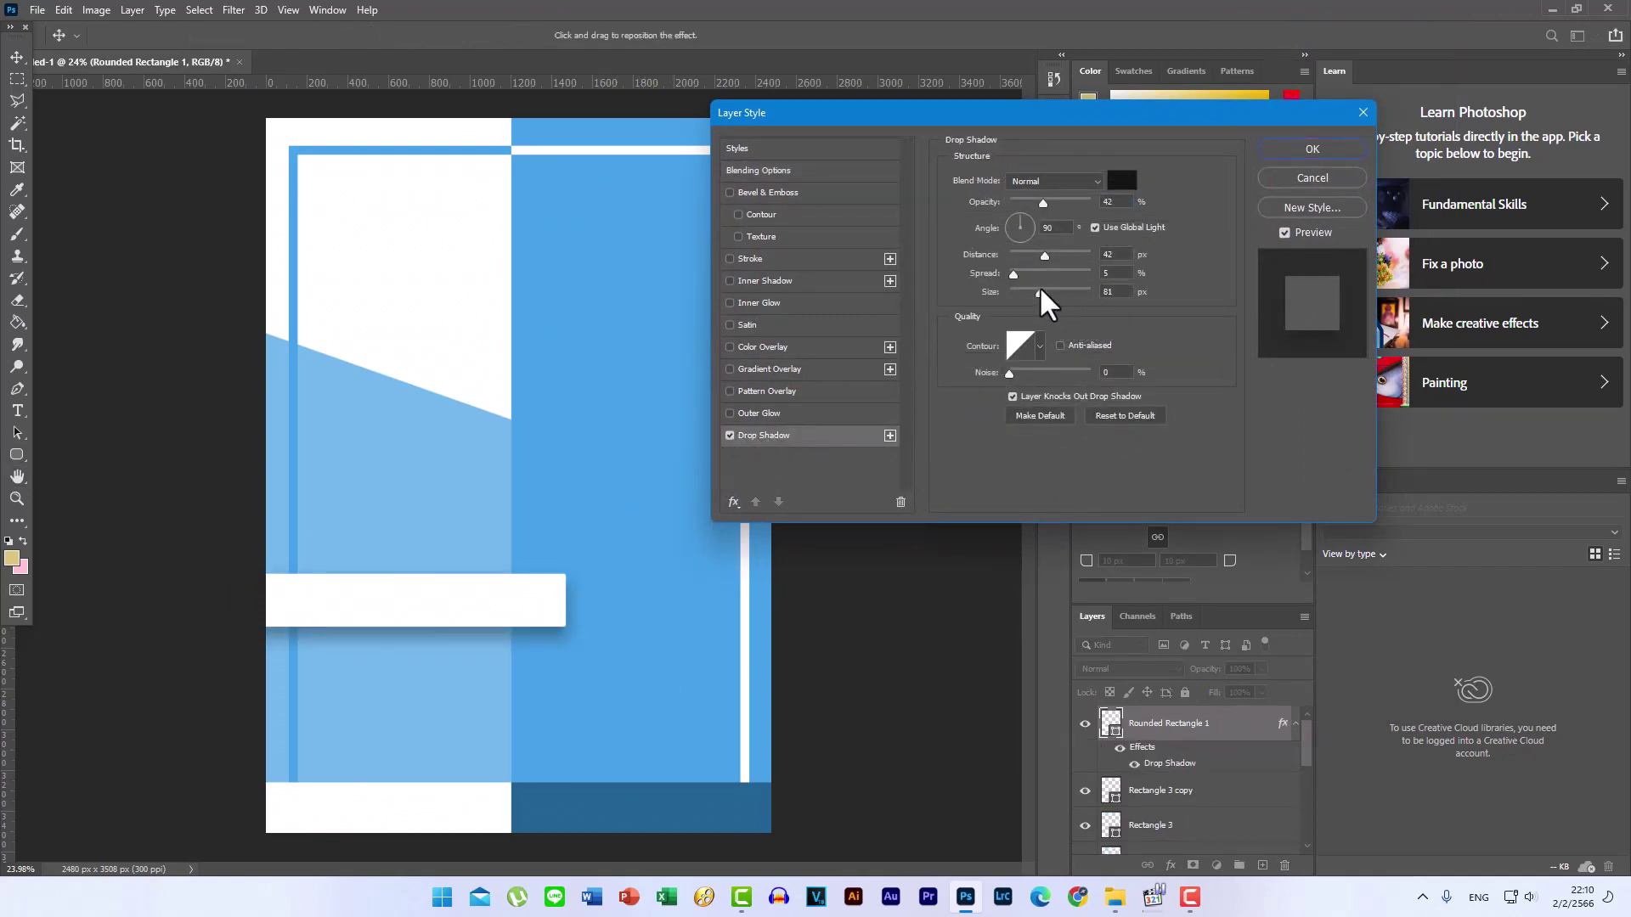
drag(1040, 289, 1051, 293)
mouse_move(1013, 273)
mouse_down()
mouse_move(1028, 290)
mouse_move(1014, 290)
mouse_move(1162, 288)
mouse_move(927, 285)
mouse_move(1303, 299)
mouse_up()
mouse_move(1082, 290)
mouse_down()
mouse_move(1013, 272)
mouse_move(1028, 276)
mouse_up()
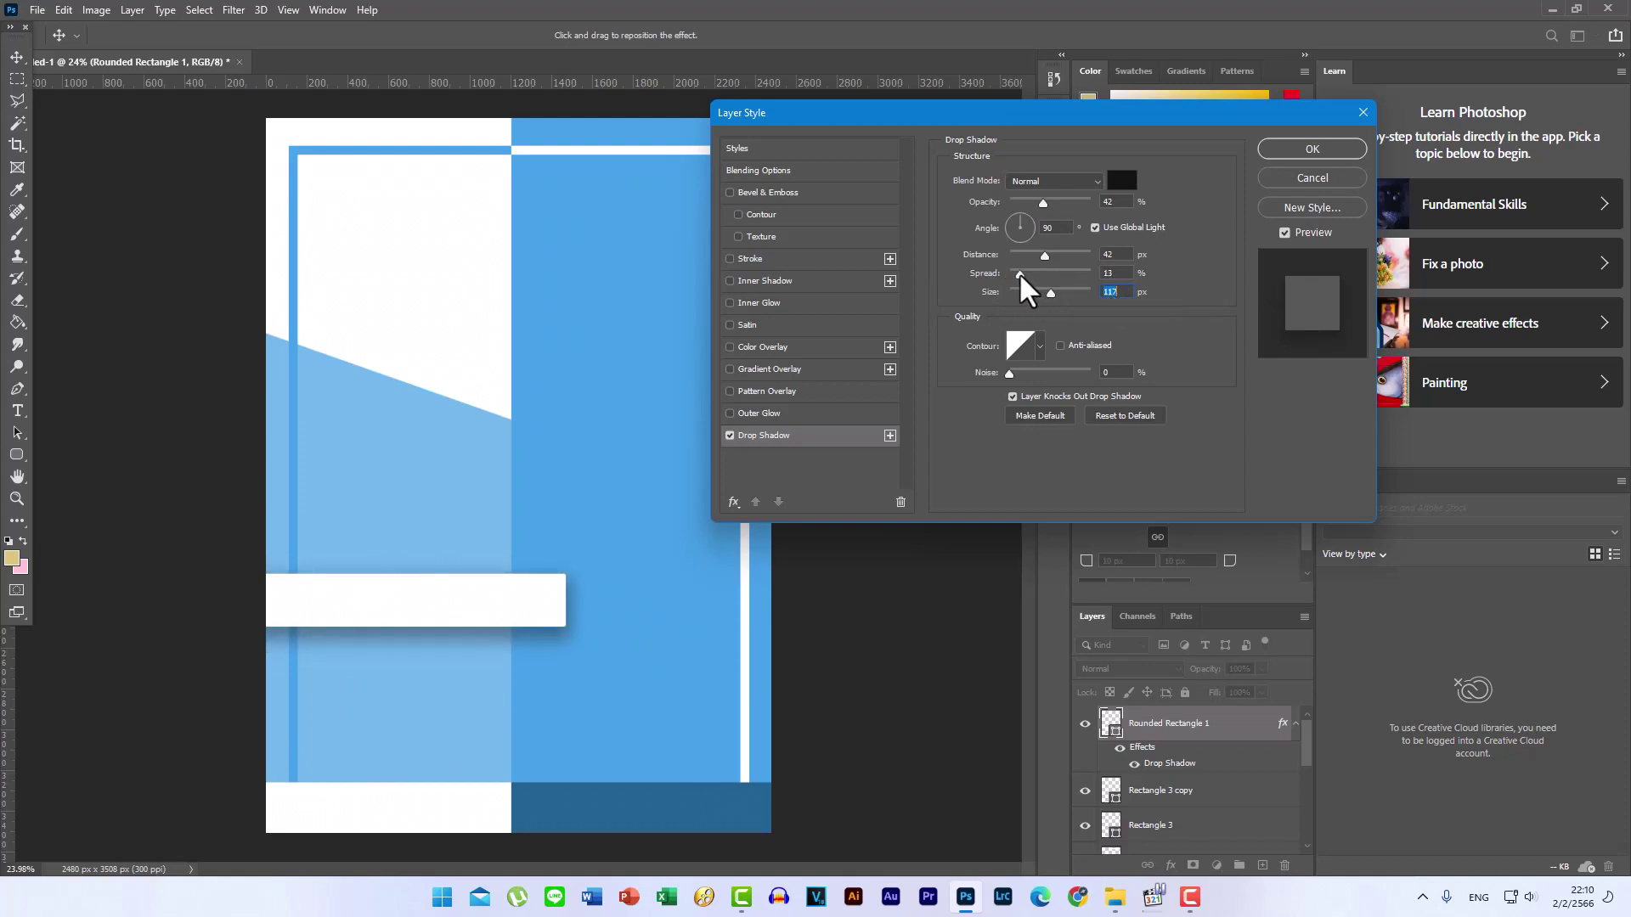
click(1016, 272)
mouse_move(1042, 209)
mouse_down()
mouse_move(1013, 205)
mouse_move(1136, 238)
mouse_move(1047, 233)
mouse_move(1046, 204)
mouse_up()
click(1293, 150)
- Duplicate the shadowed bar, put the copy behind the original and offset the two bars
click(445, 550)
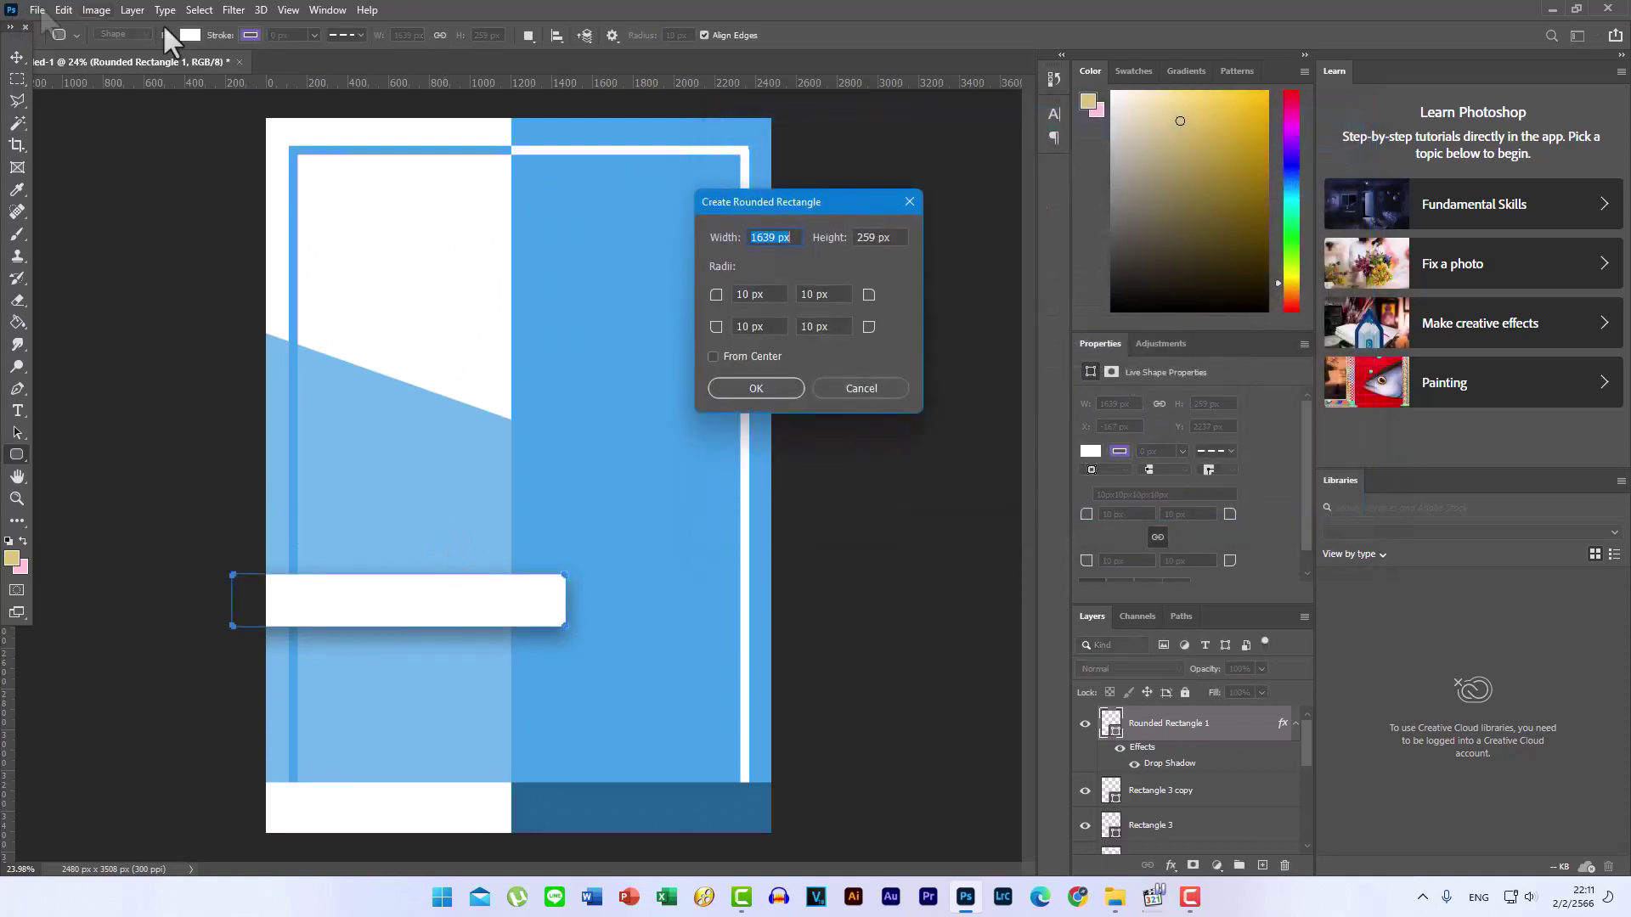
key(Escape)
click(17, 56)
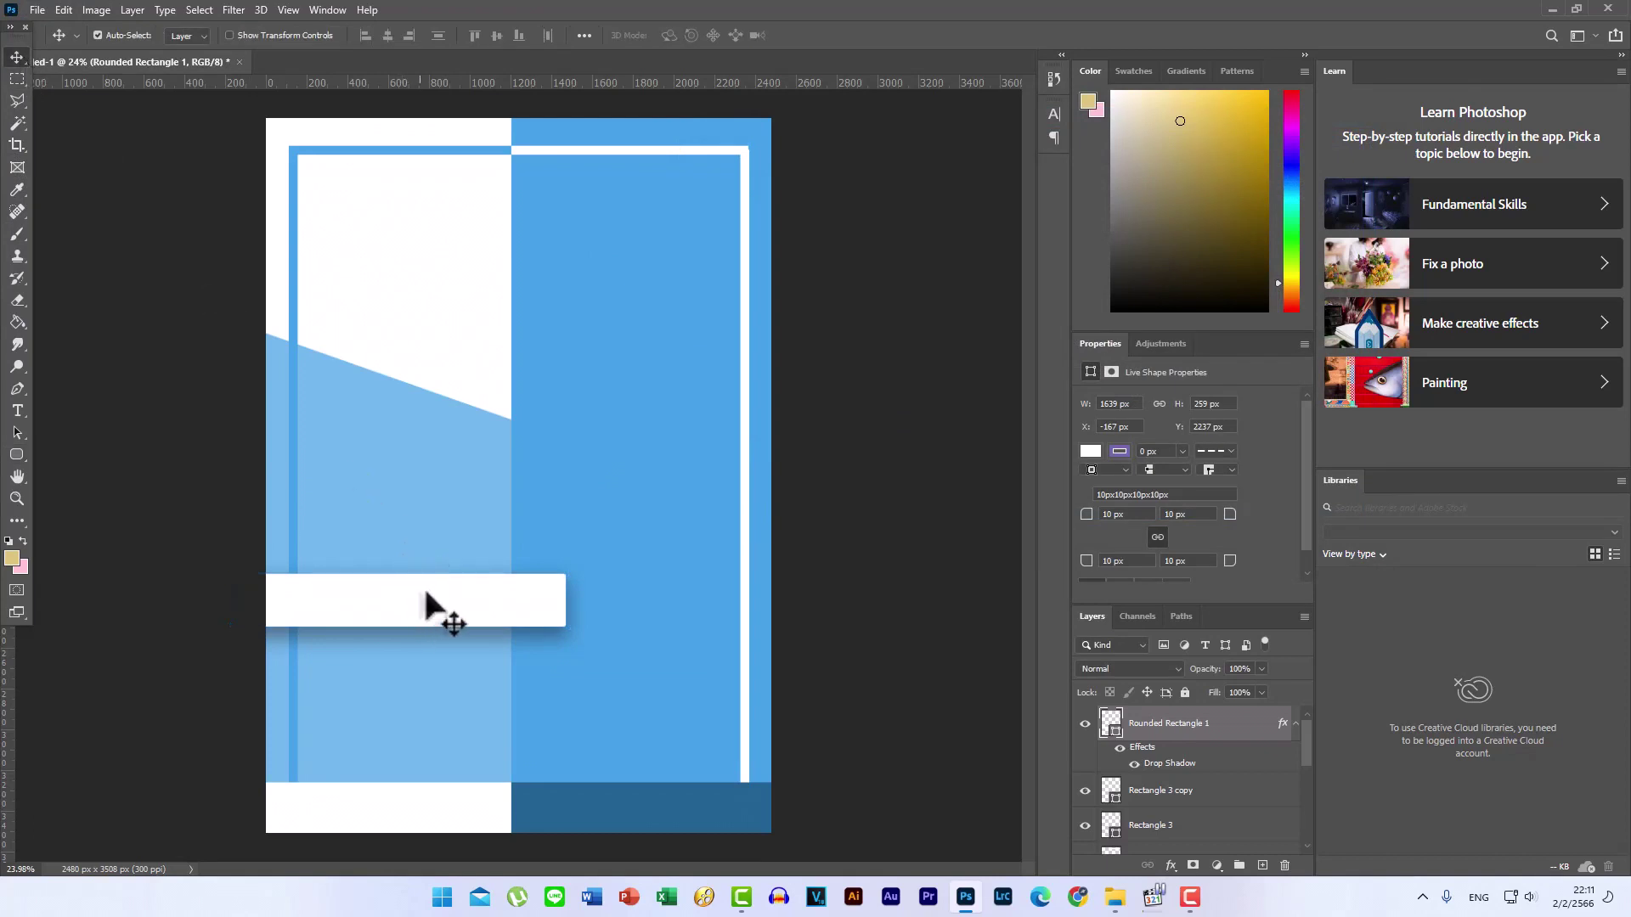
mouse_move(427, 601)
mouse_down()
mouse_move(456, 725)
mouse_move(457, 688)
mouse_up()
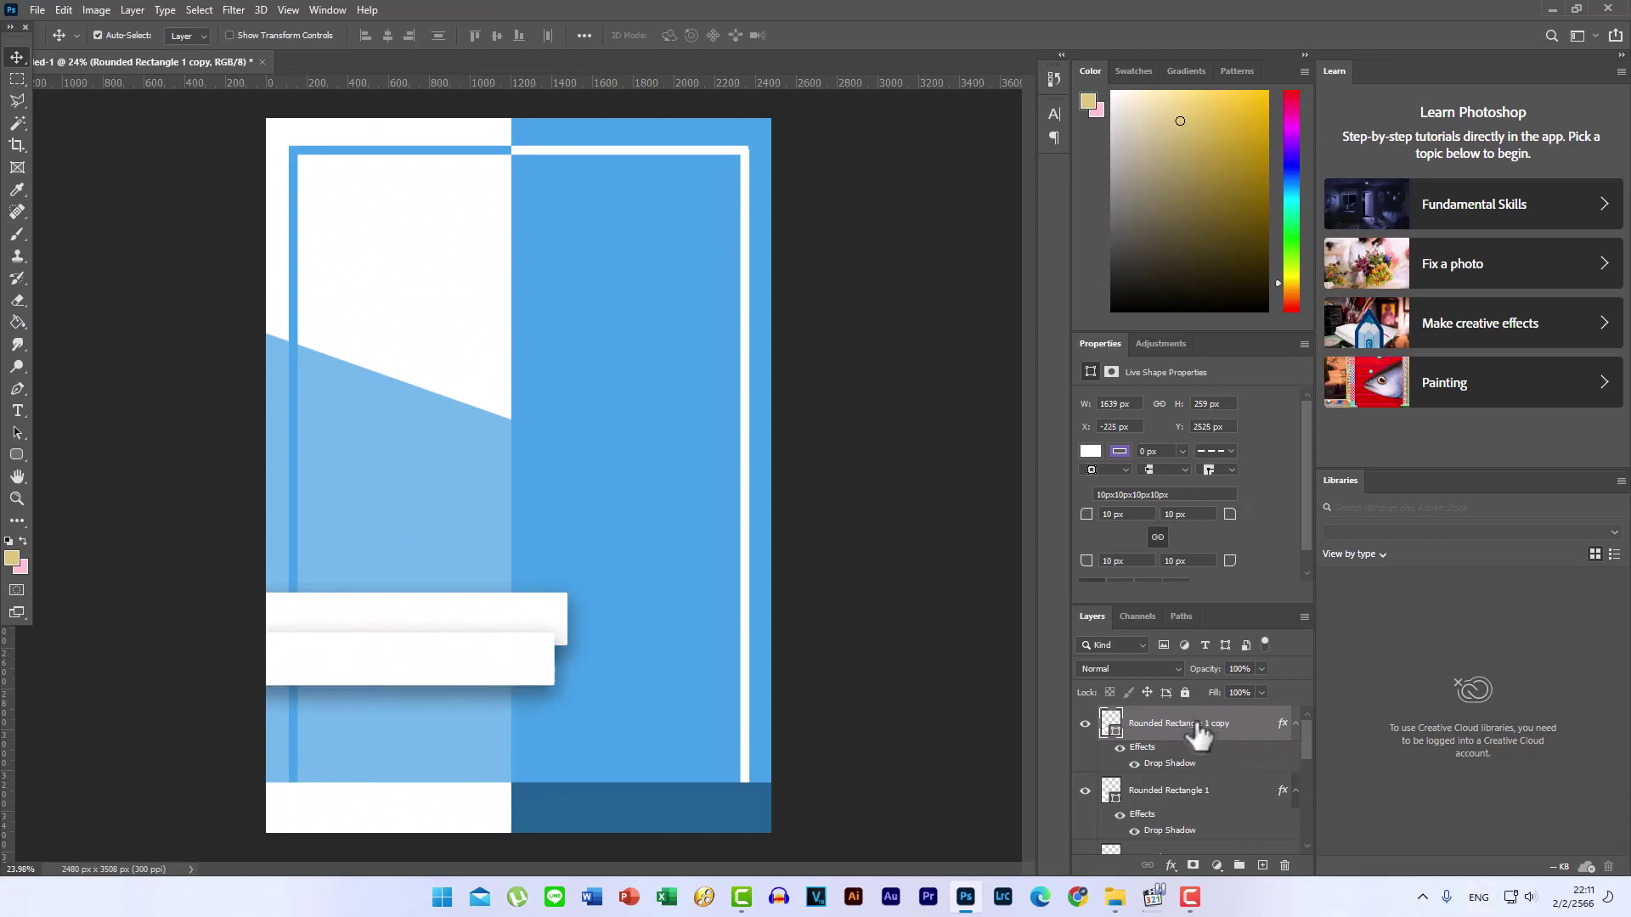
drag(1177, 723, 1172, 828)
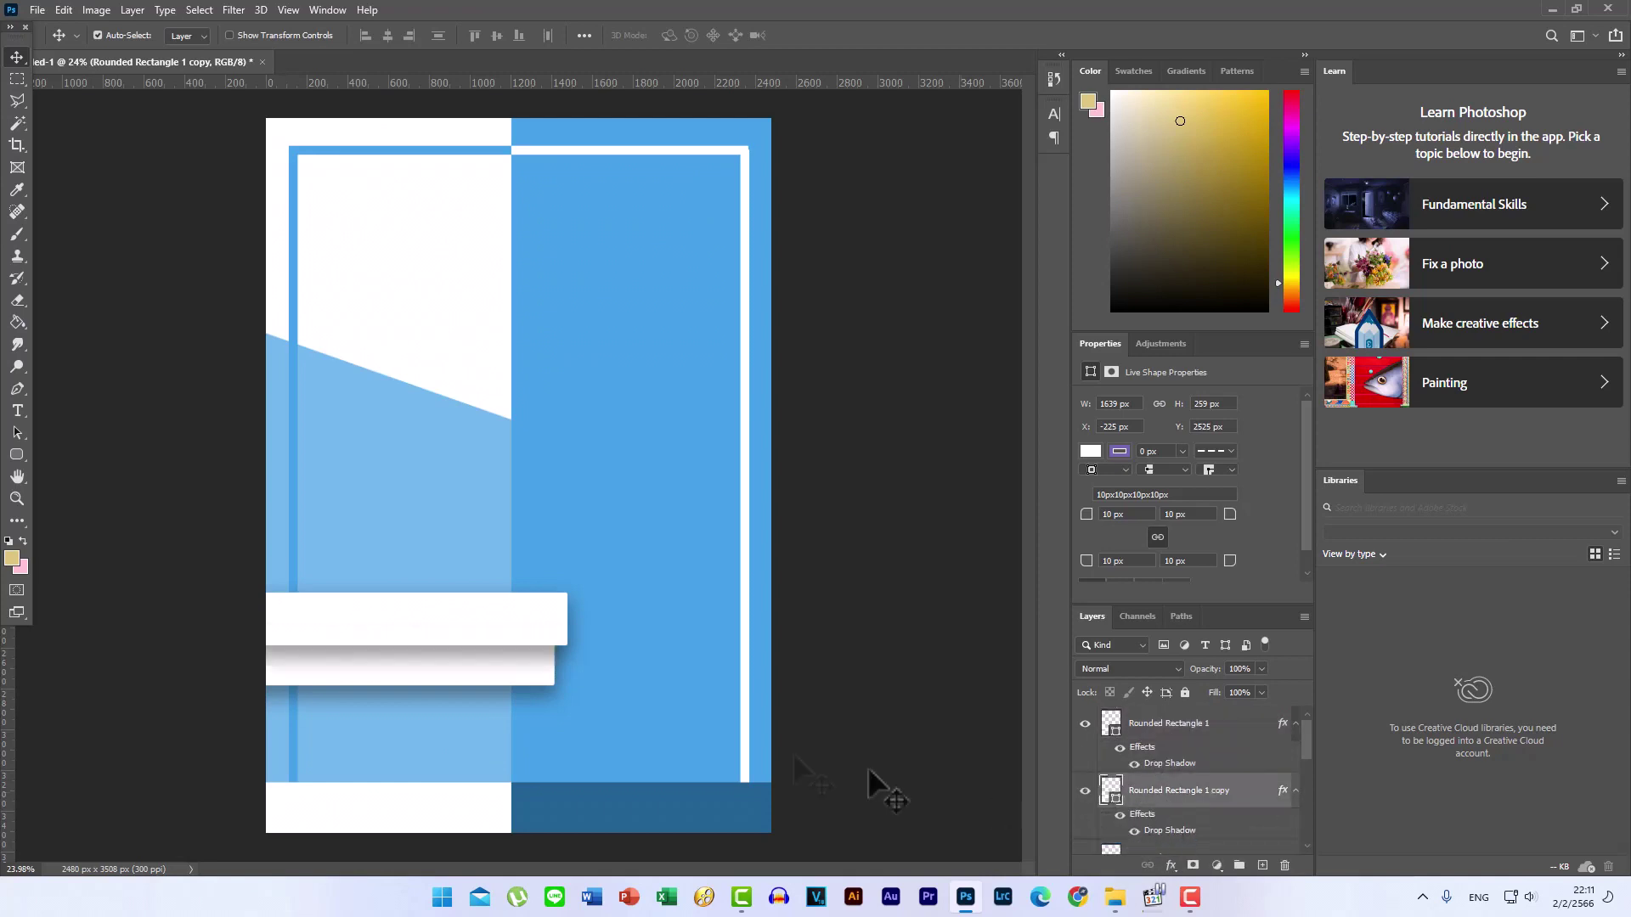
drag(471, 671, 462, 679)
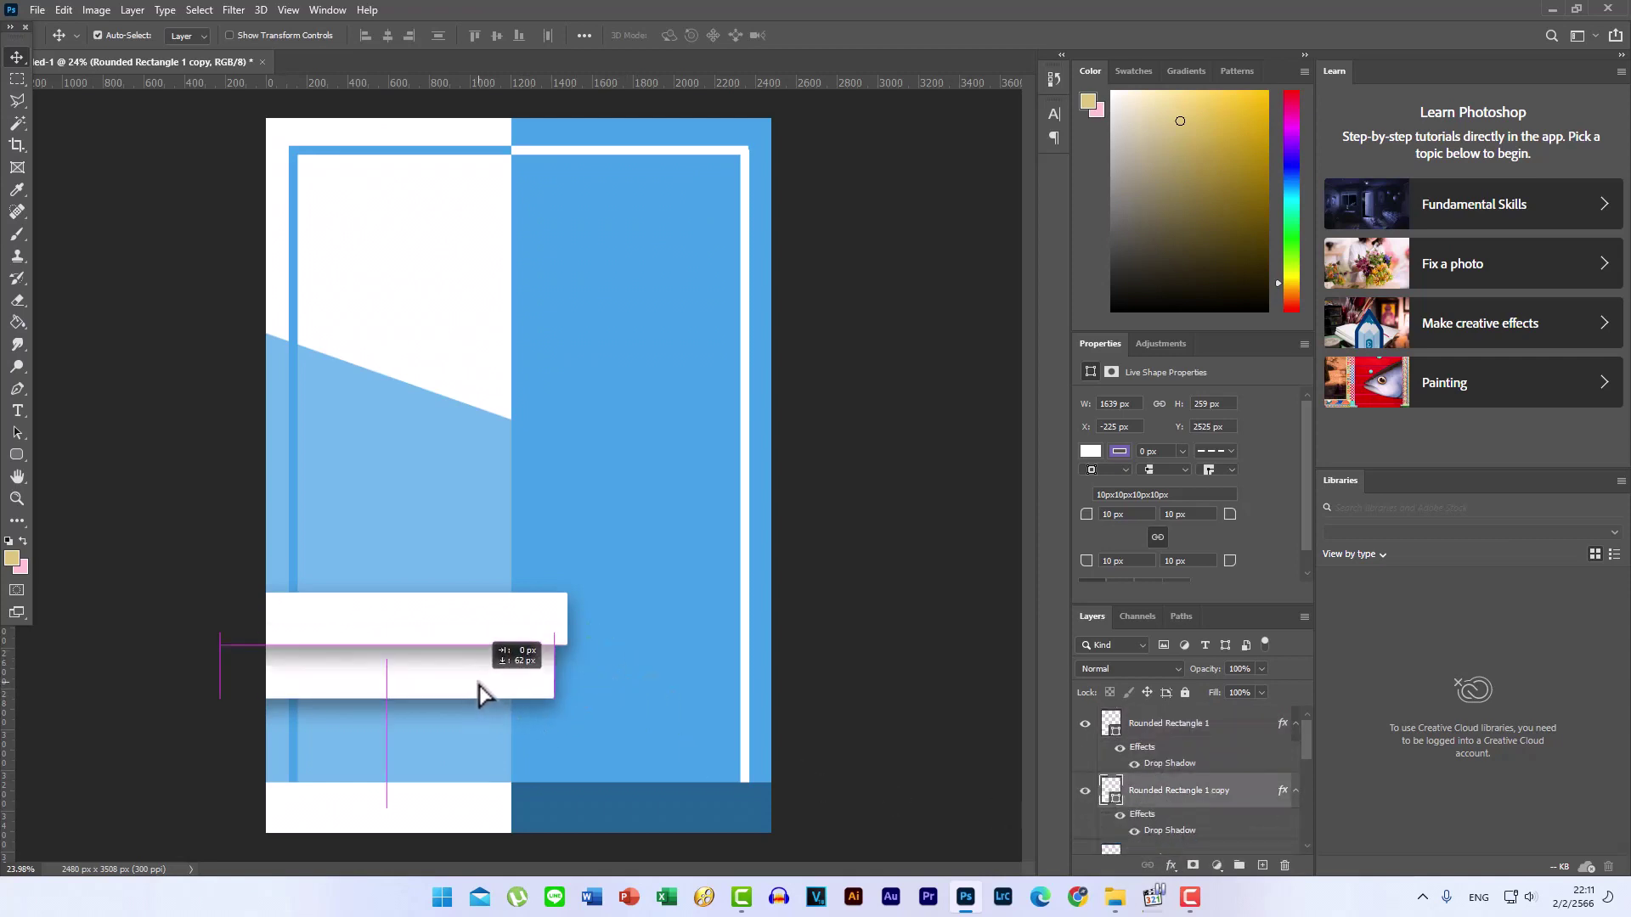
drag(463, 687, 457, 691)
drag(514, 639, 528, 637)
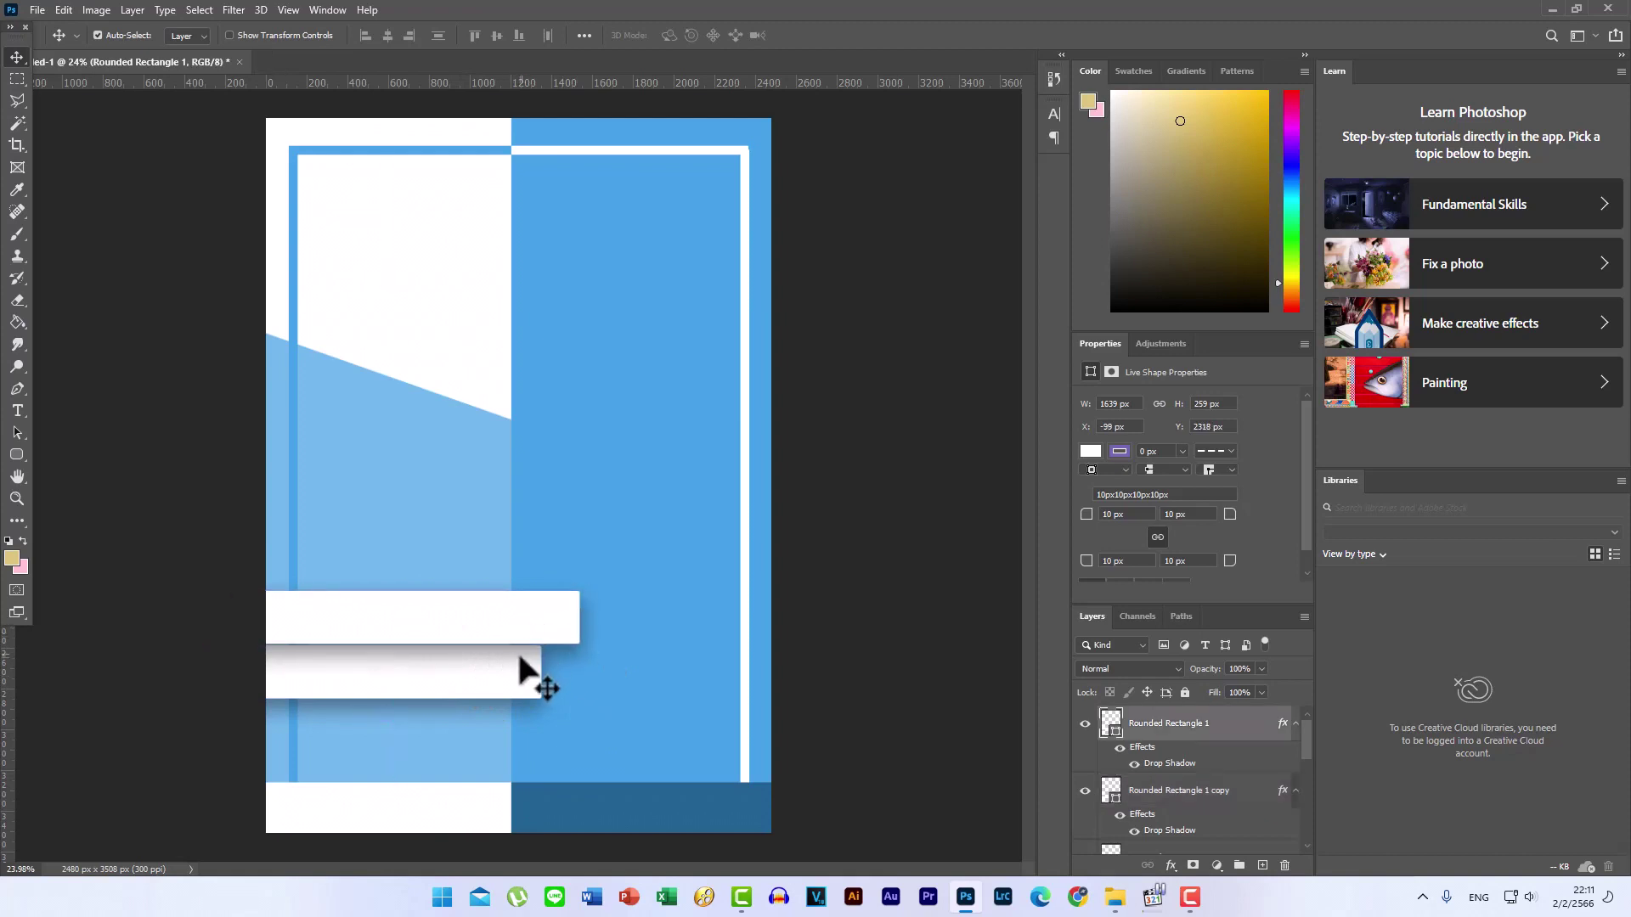
- Nudge the lower bar up slightly and fill it blue
click(505, 686)
key(shift+Up)
key(shift+Up)
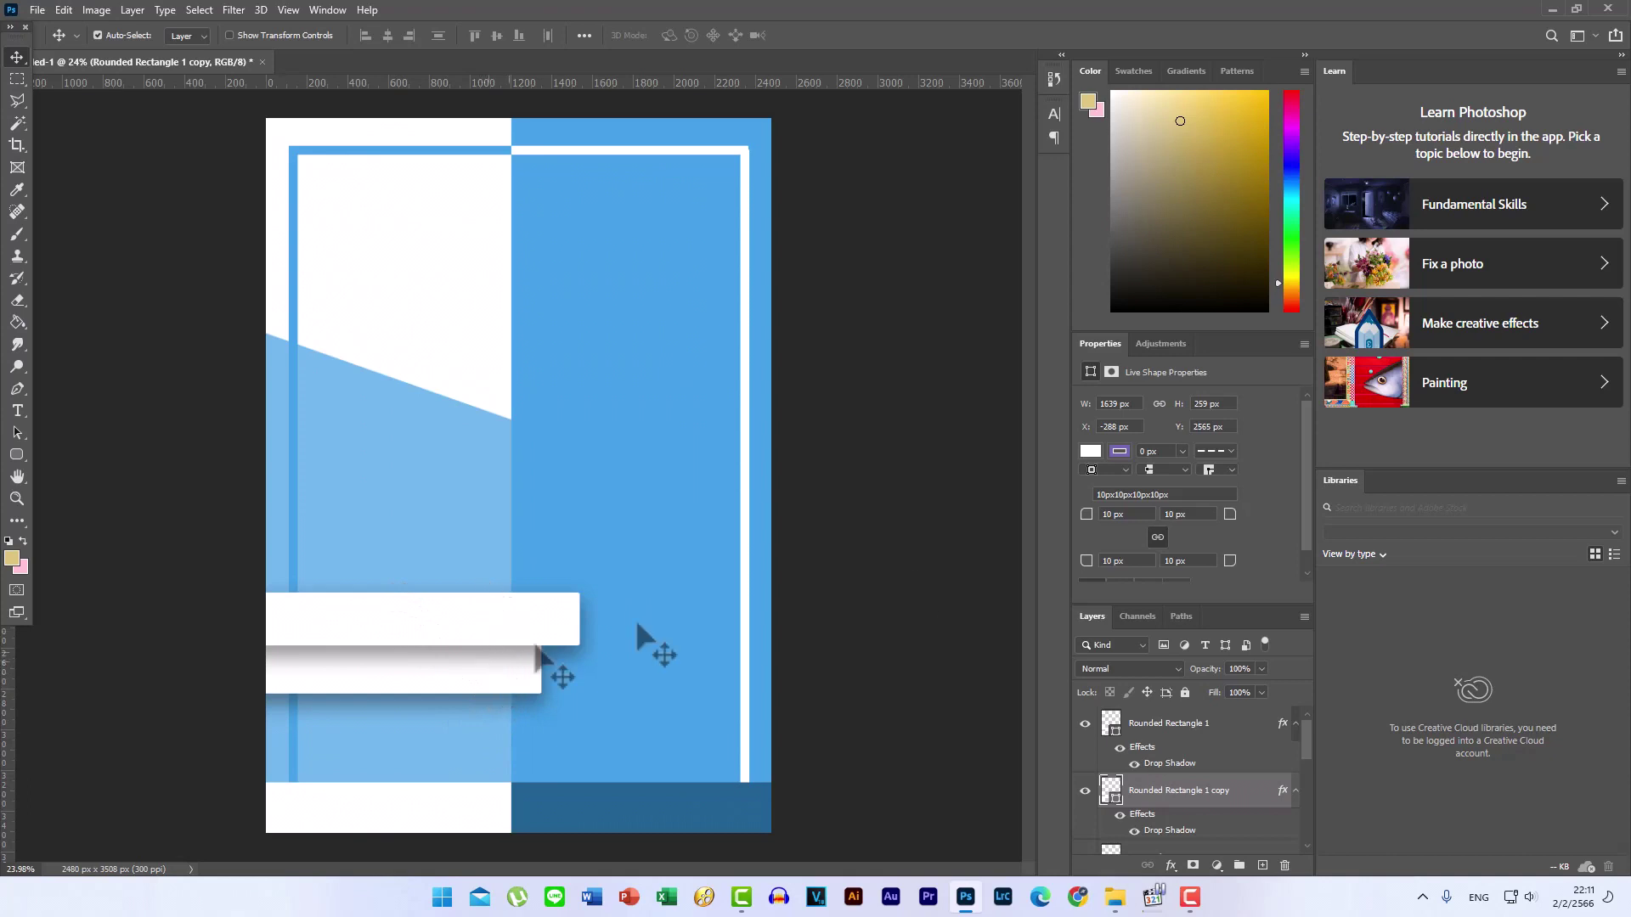
click(1091, 451)
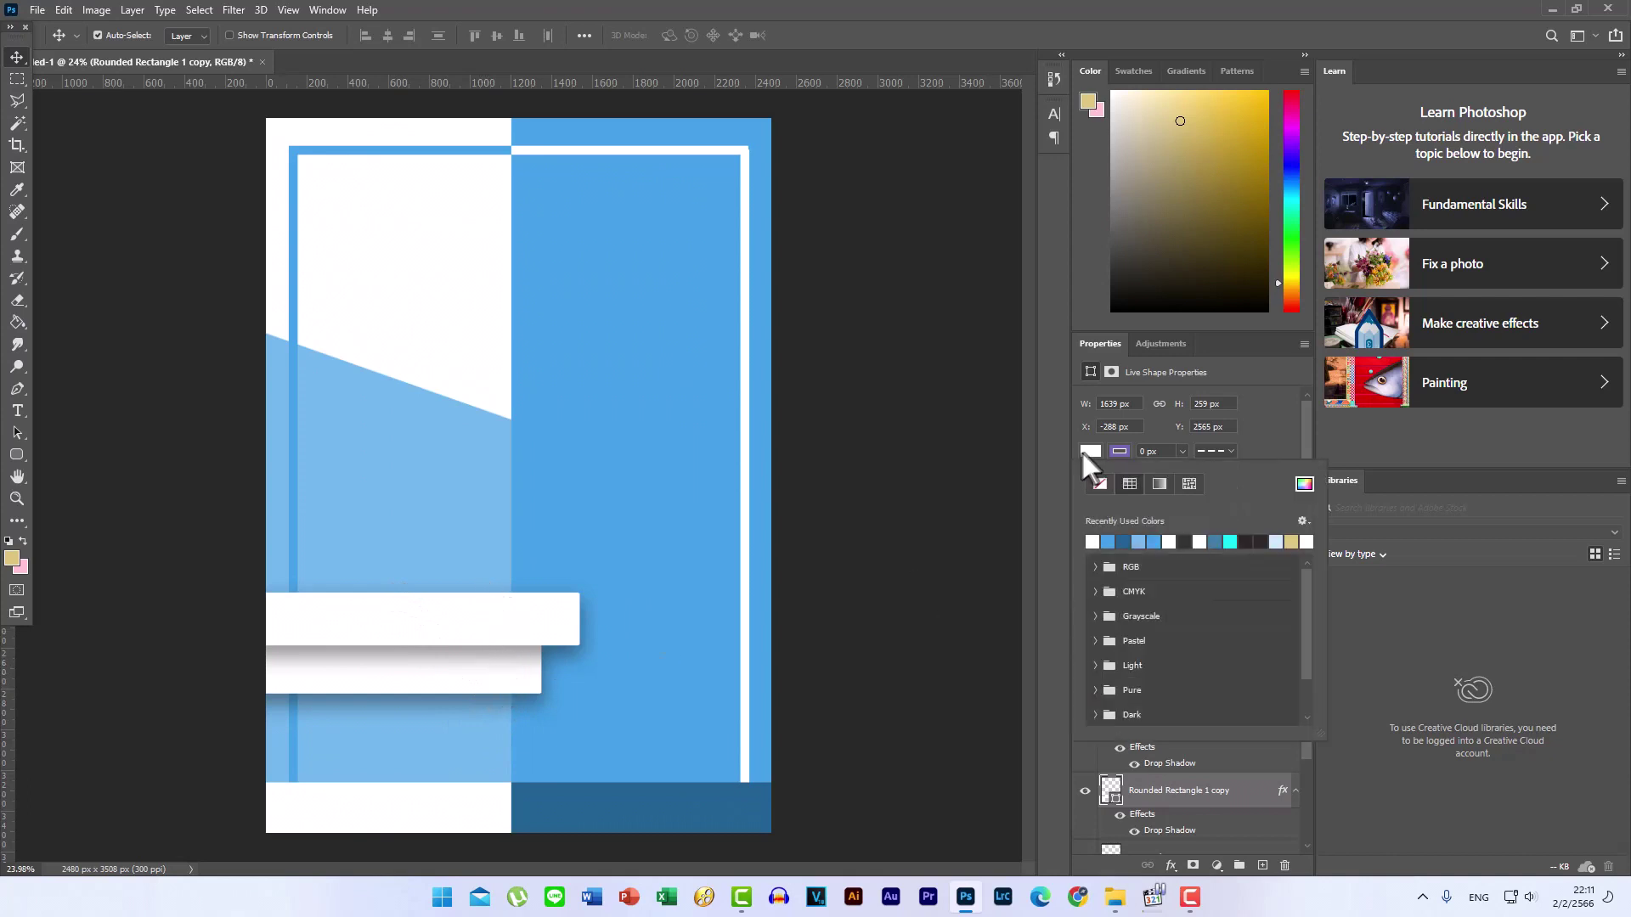
click(1118, 541)
click(810, 604)
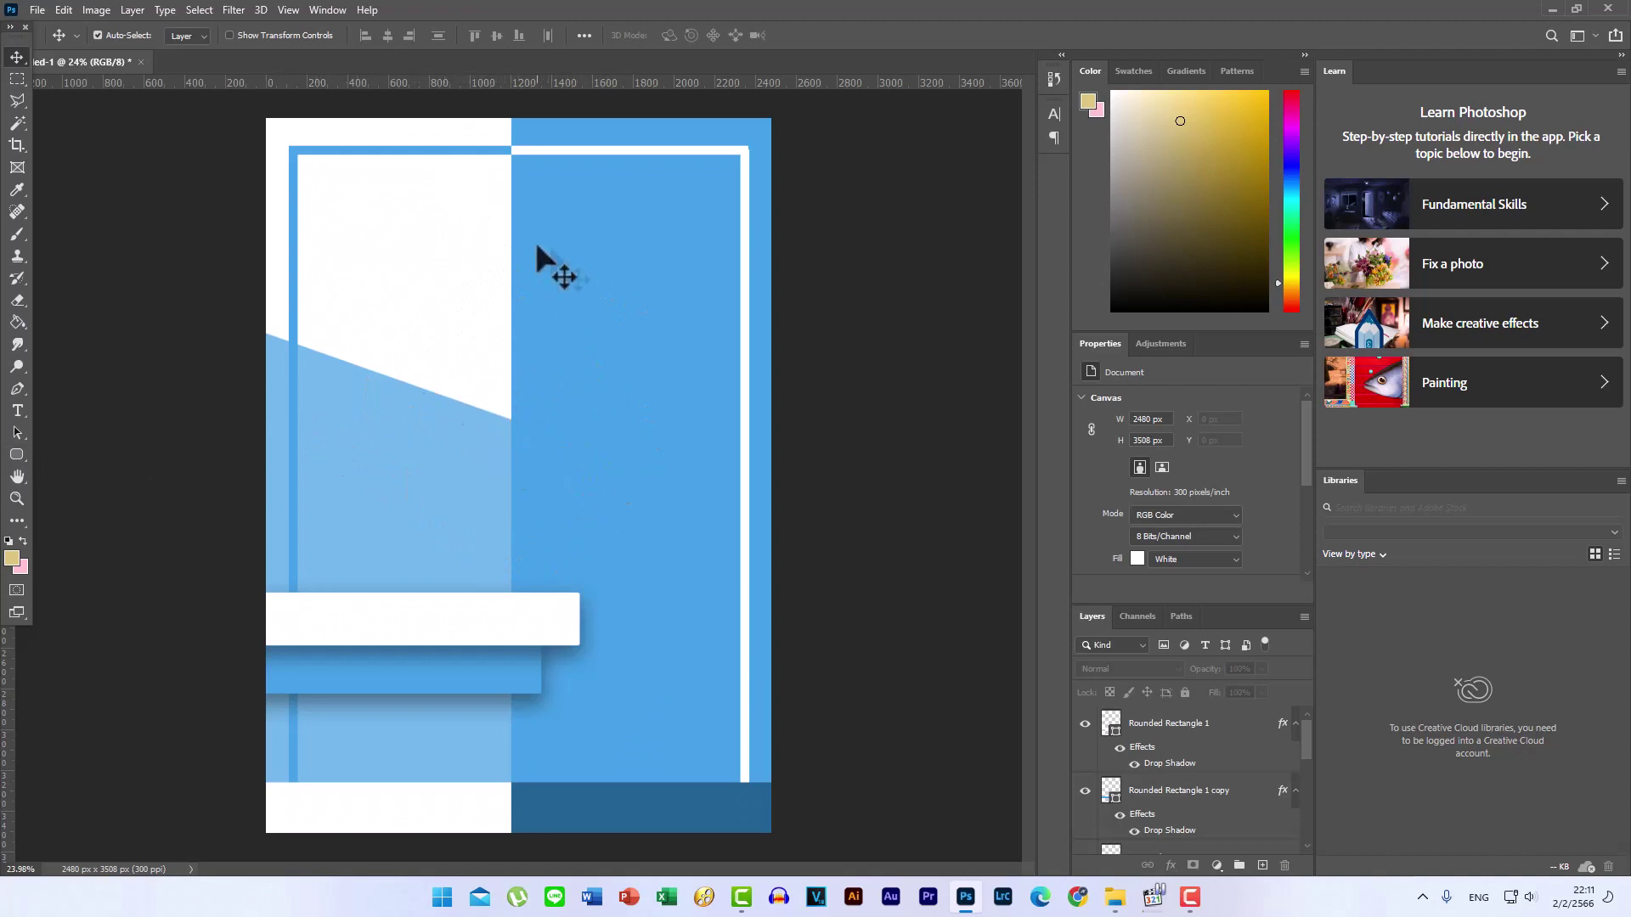
click(1189, 736)
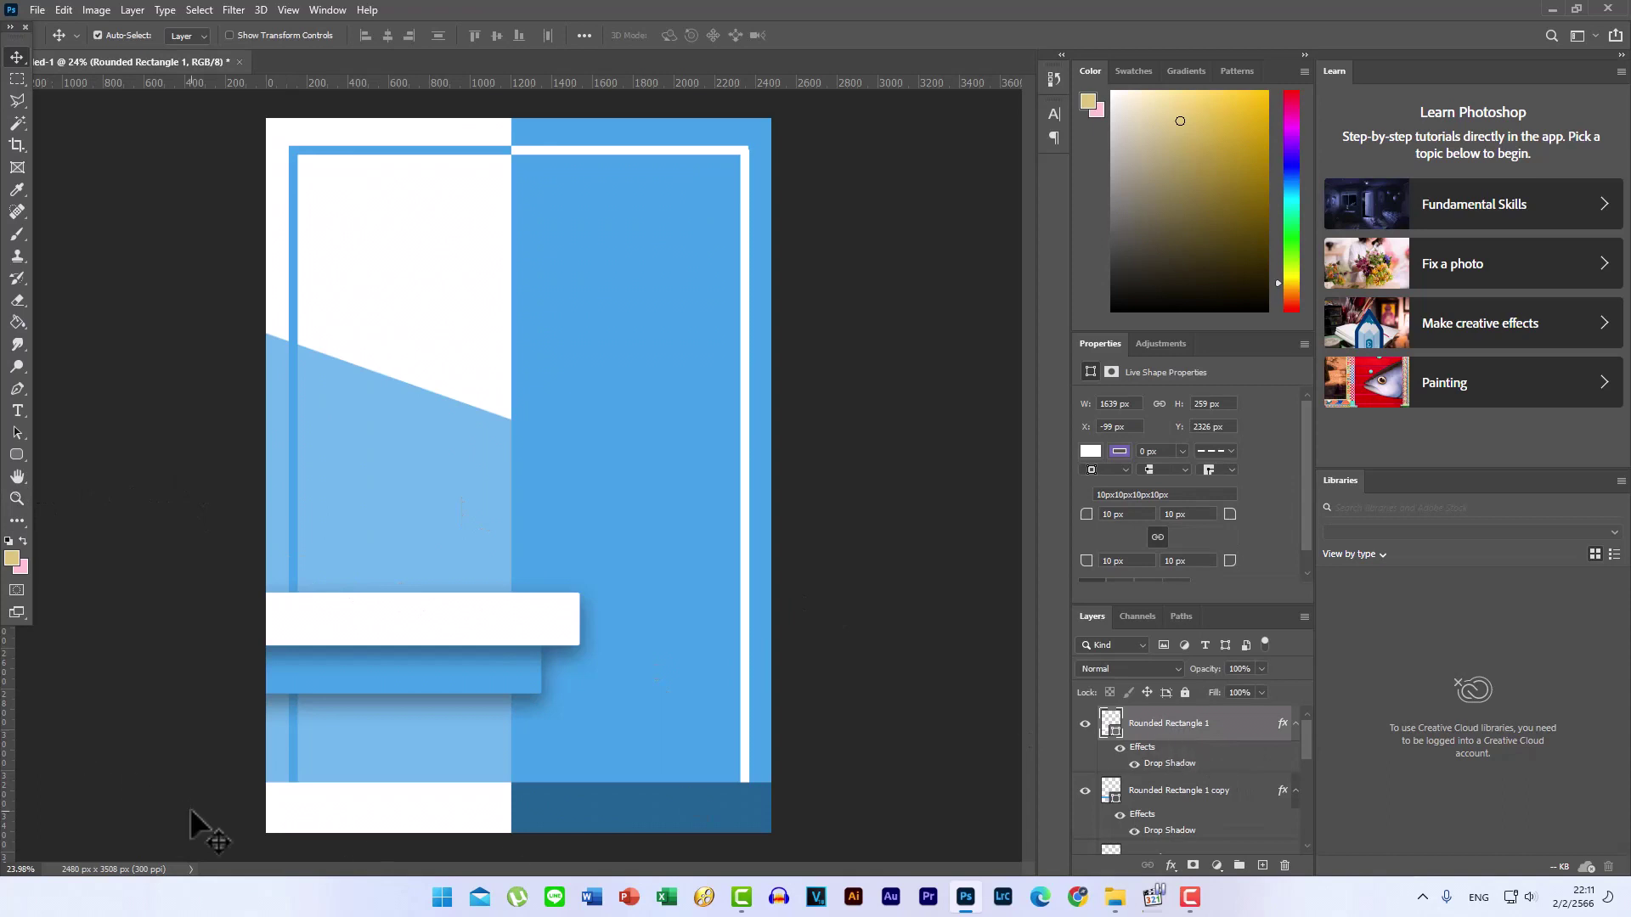
- Draw a white 1360 × 1309 px circle across the blue/white split, adjust its position, and duplicate it
click(17, 455)
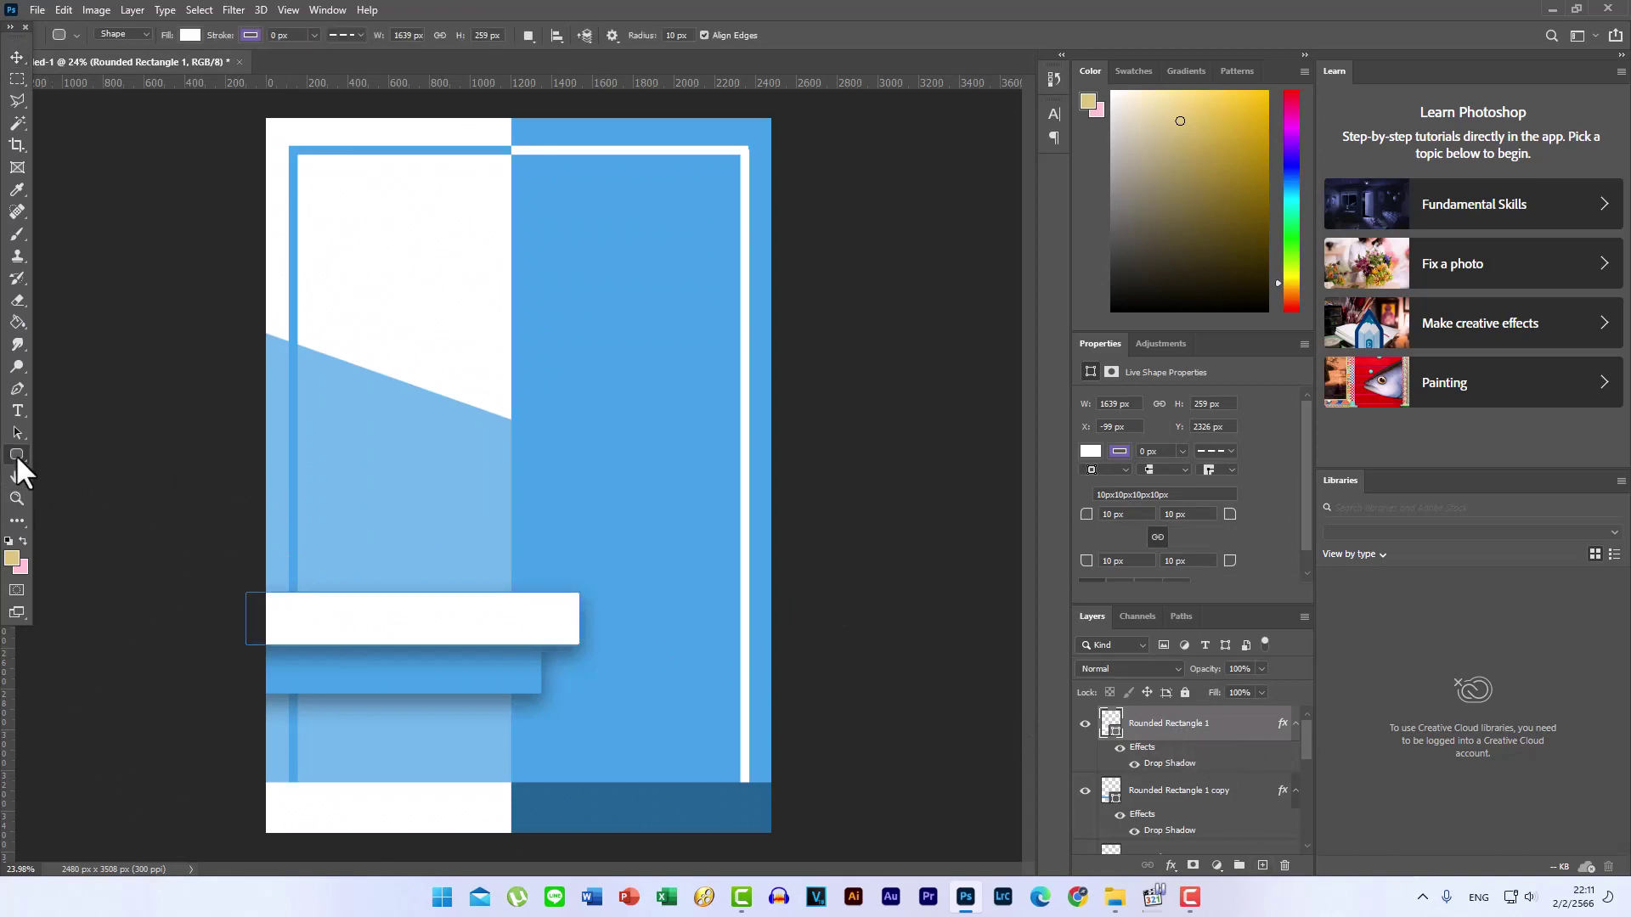
click(75, 483)
drag(394, 543, 656, 295)
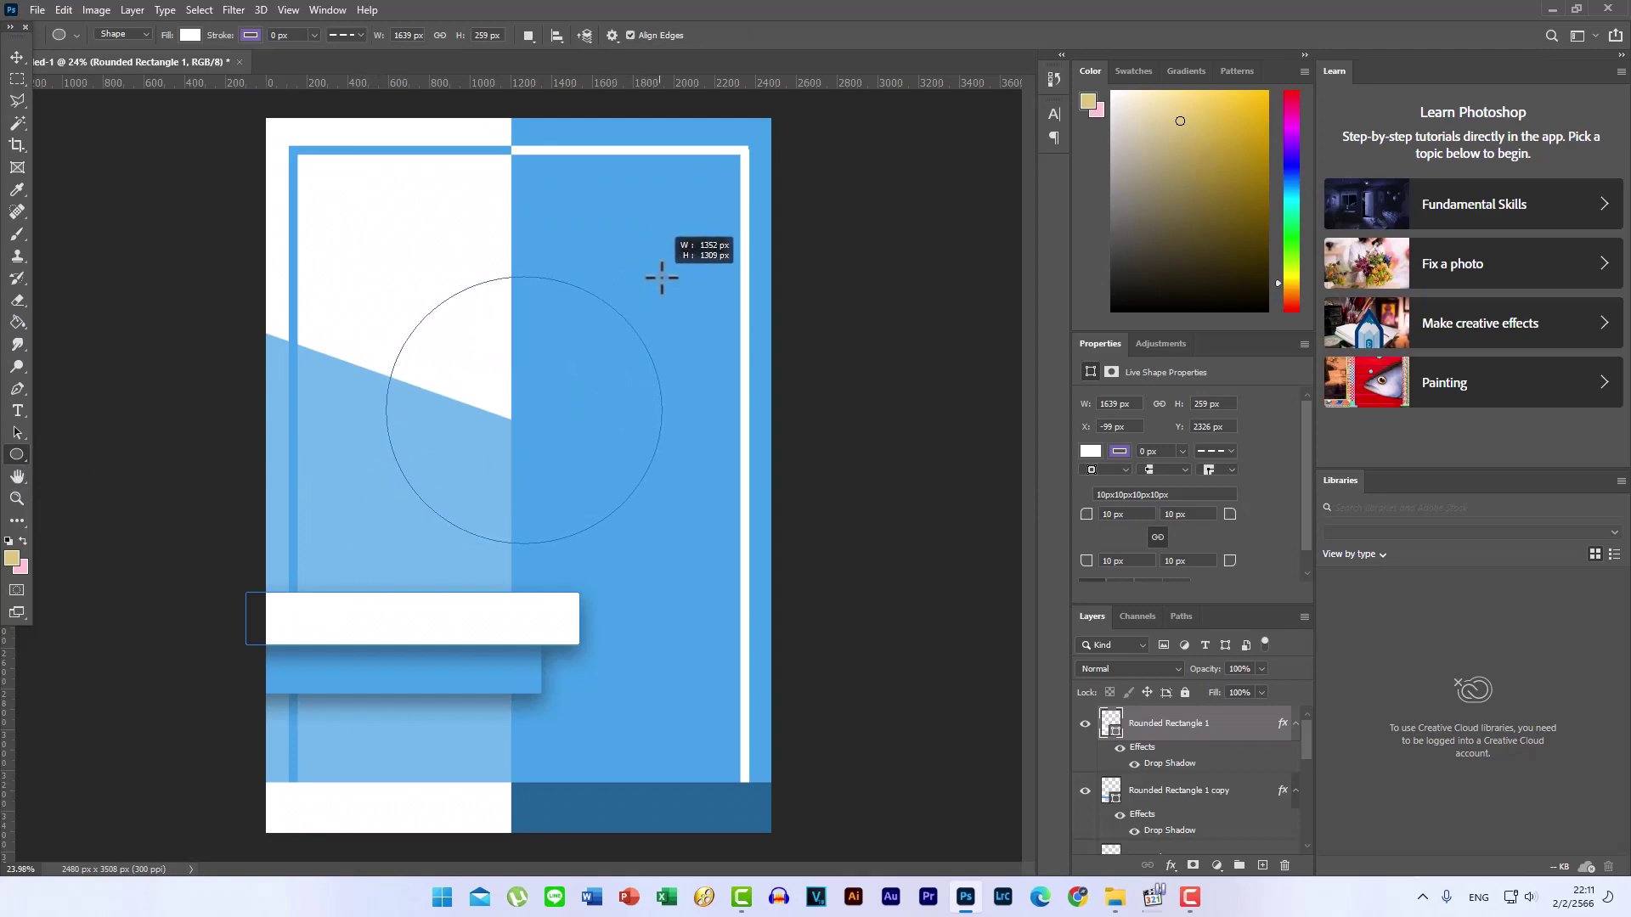
drag(656, 295, 663, 277)
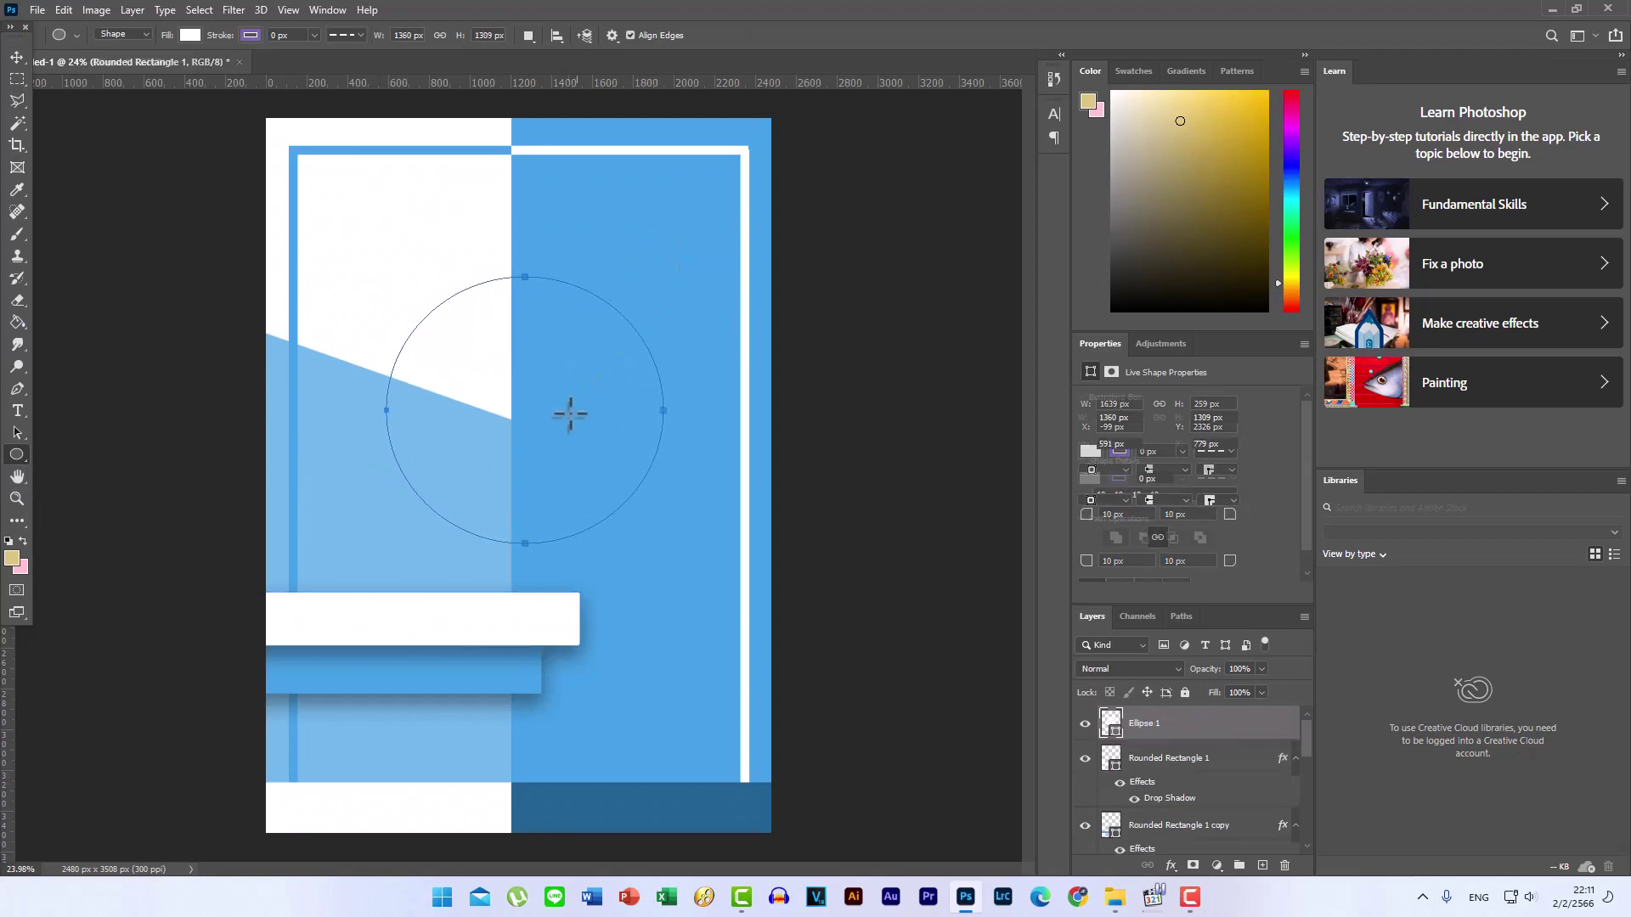
click(16, 58)
mouse_move(497, 411)
mouse_down()
mouse_move(490, 426)
mouse_move(546, 443)
mouse_up()
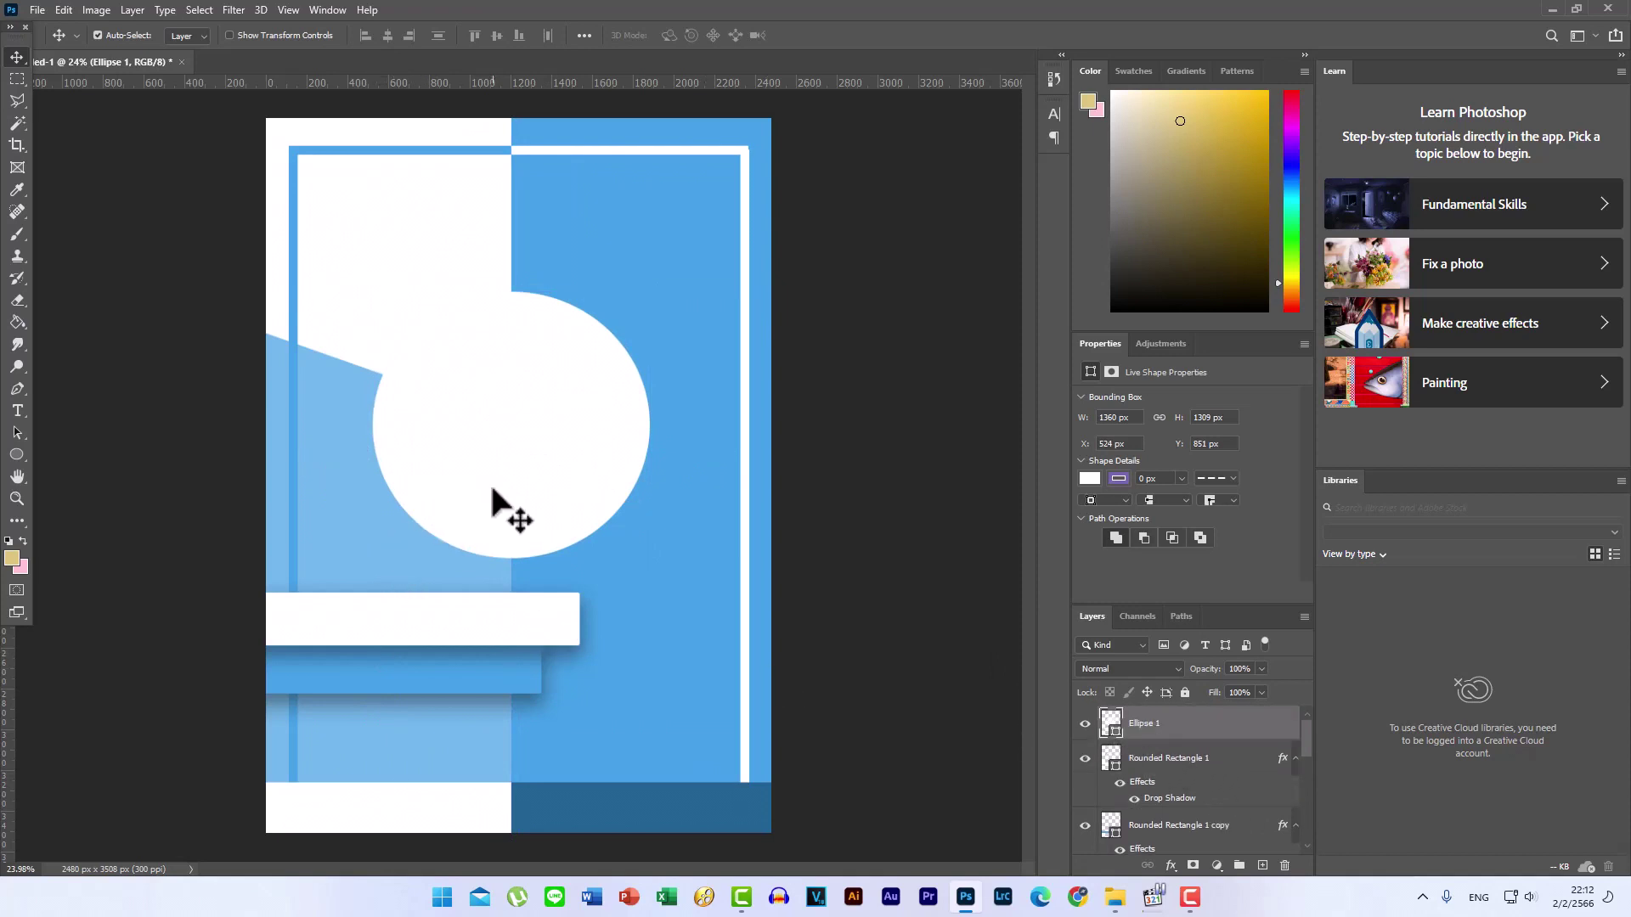
key(ctrl+j)
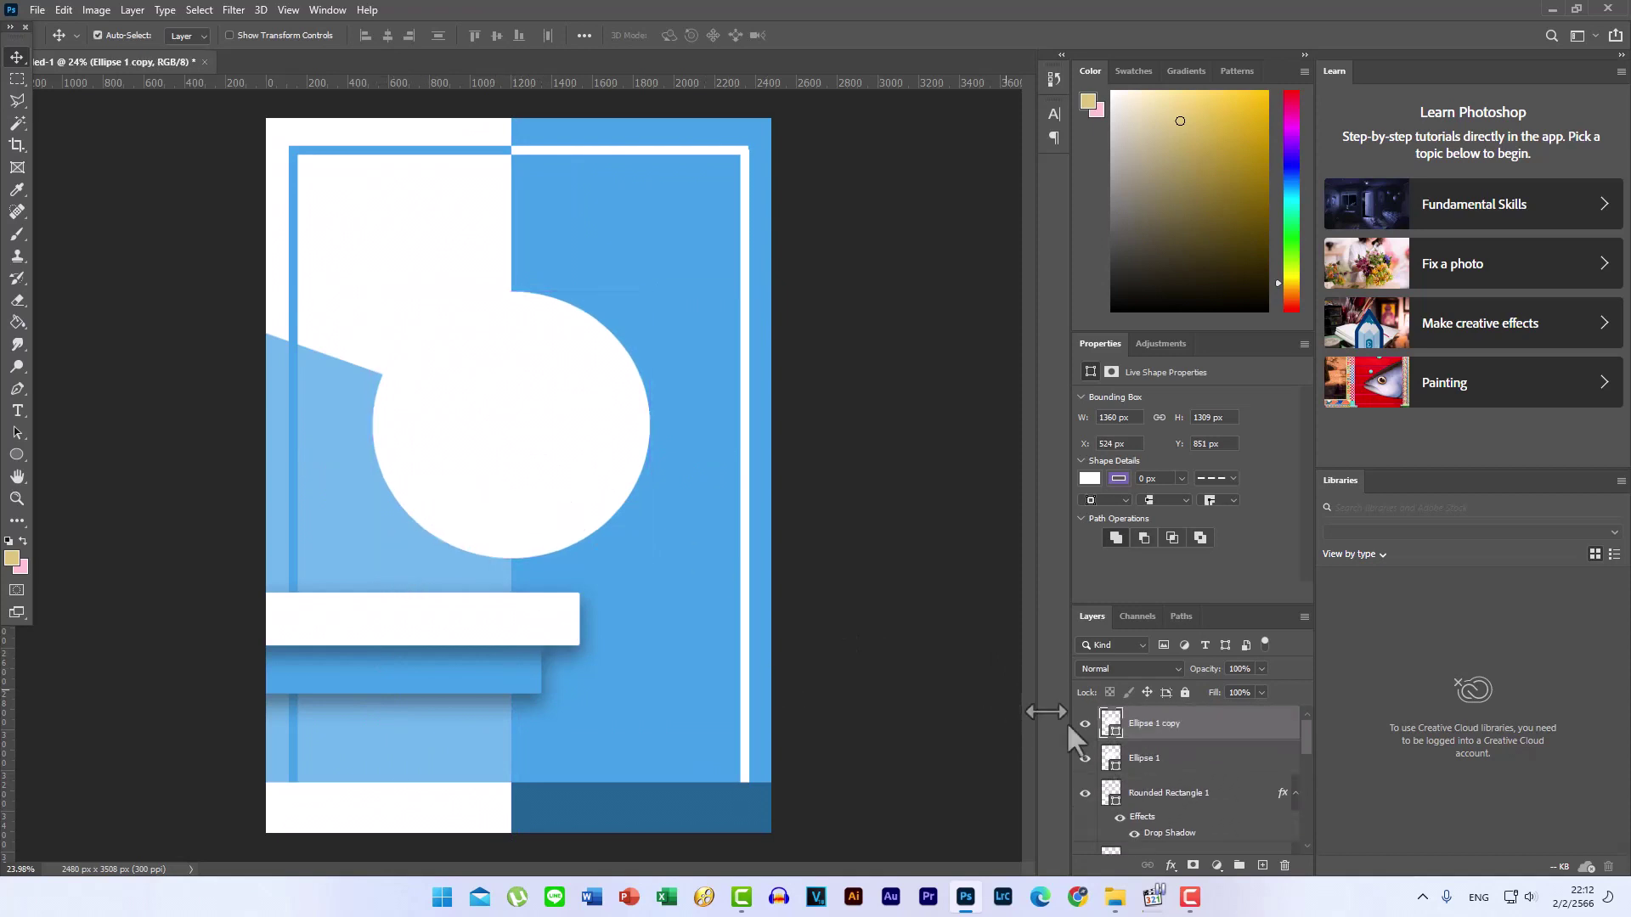
- Enlarge the original circle slightly and centre it on the blue/white split
click(1172, 762)
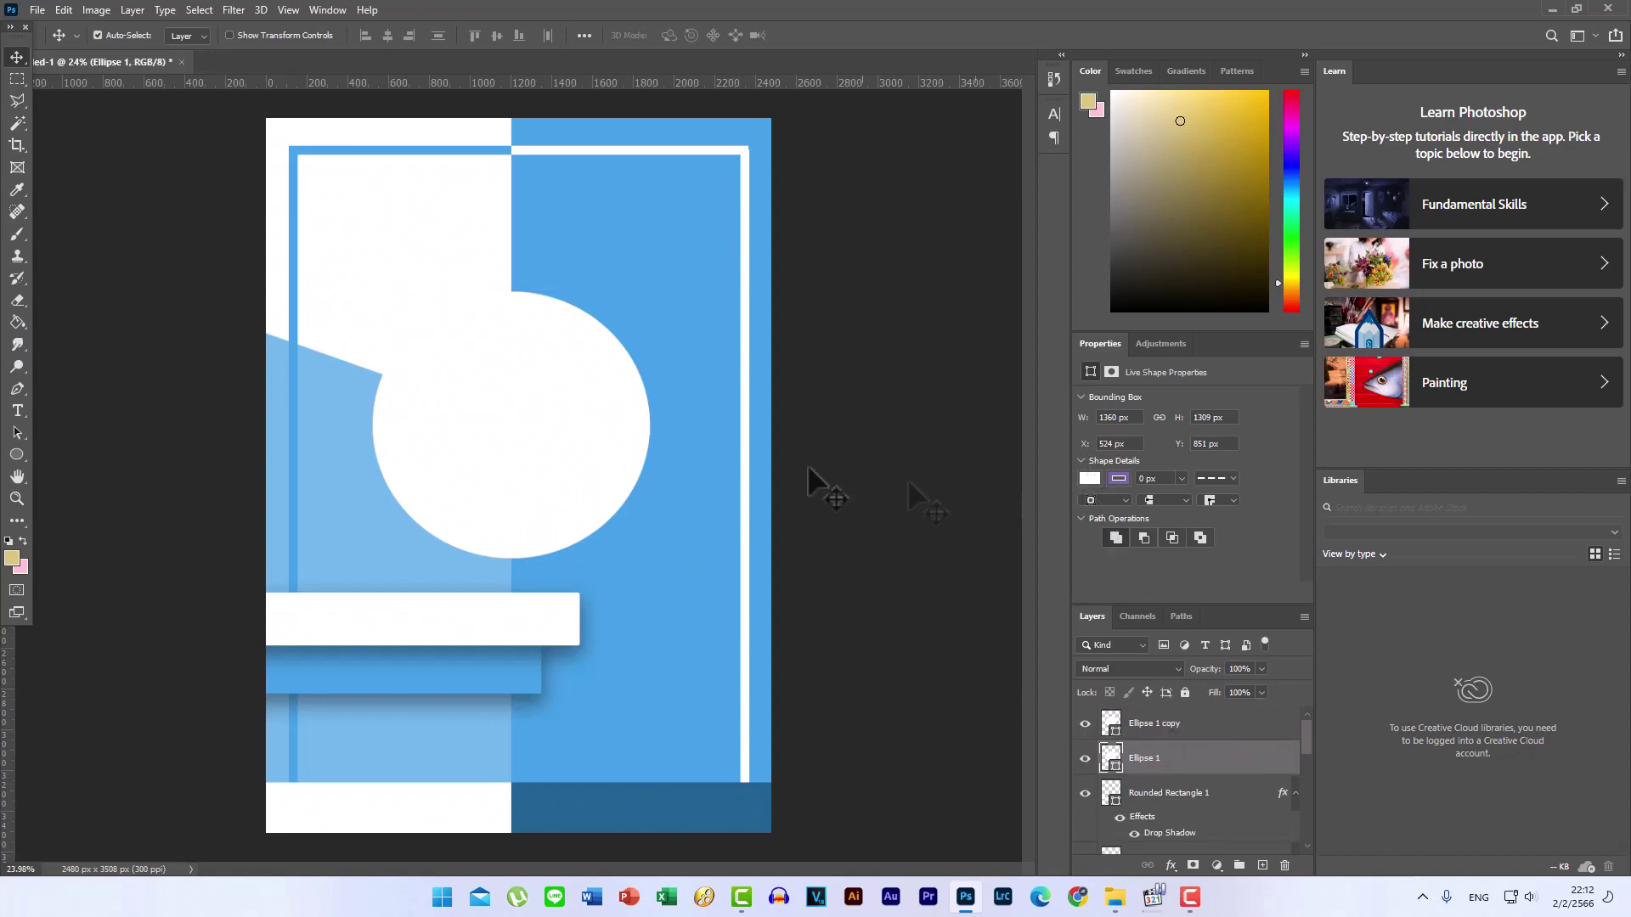
key(ctrl+t)
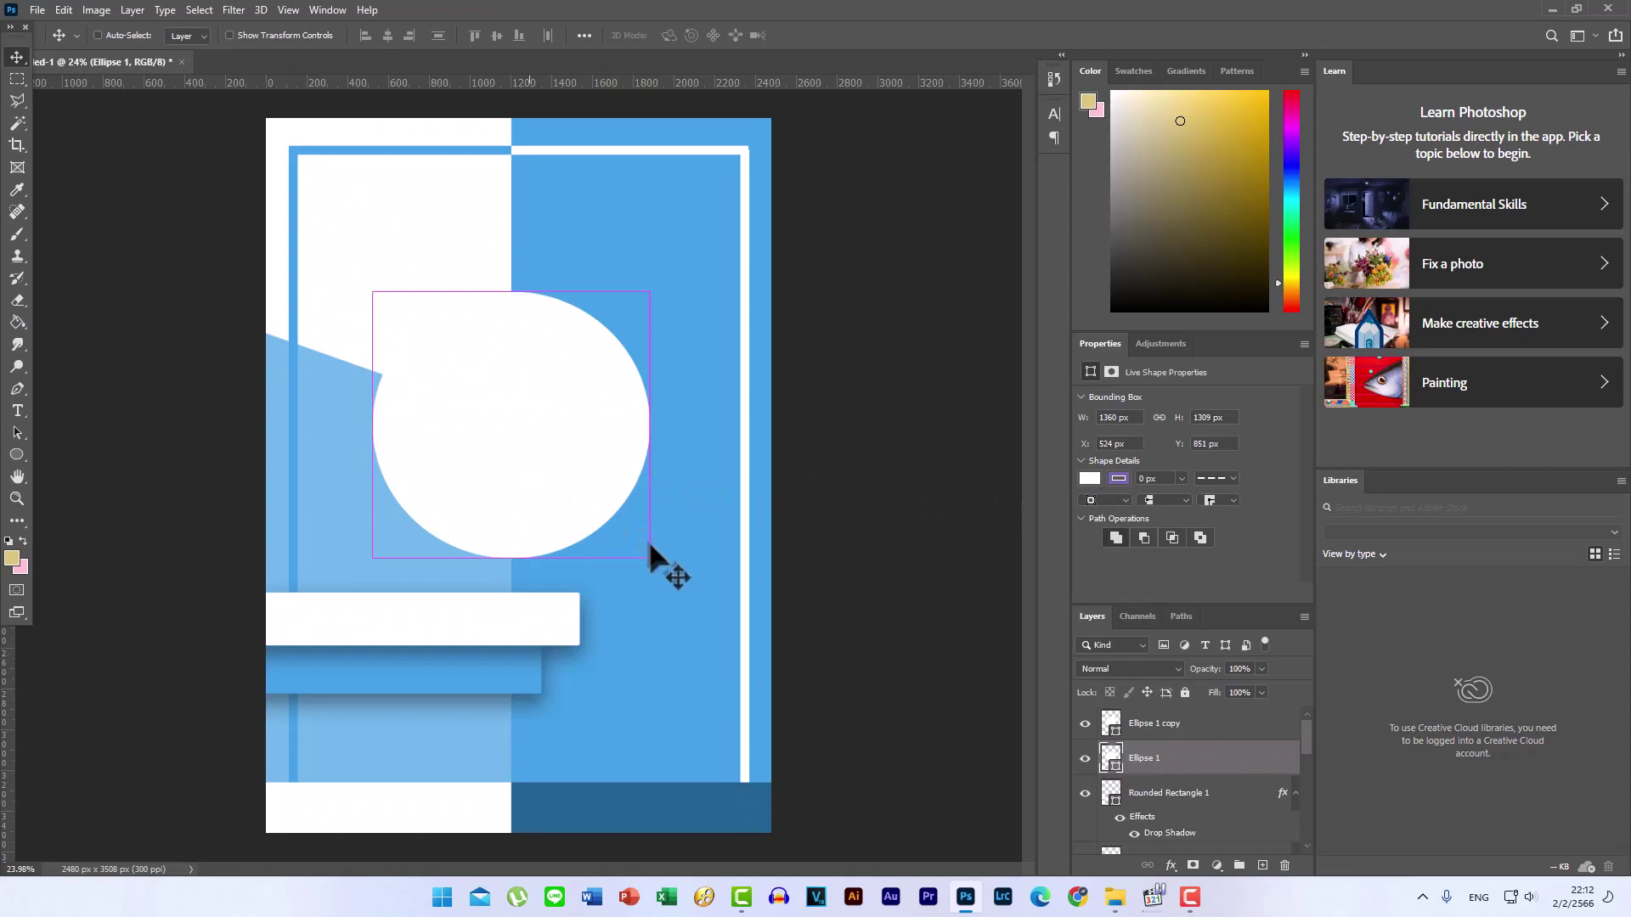
drag(650, 559, 677, 585)
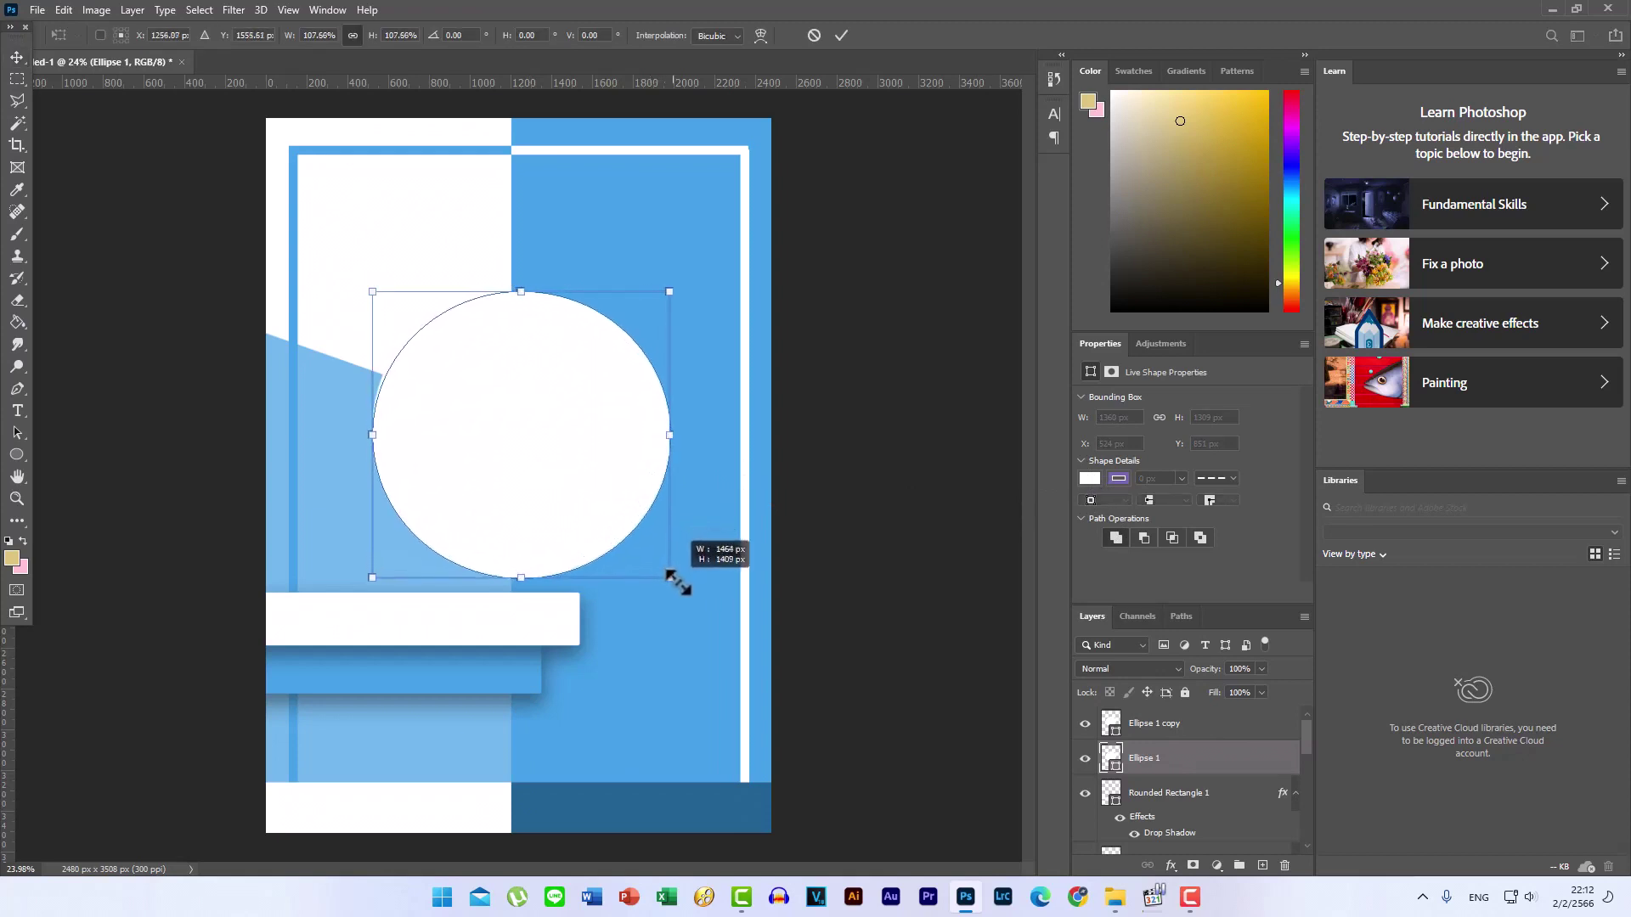
drag(598, 497, 584, 484)
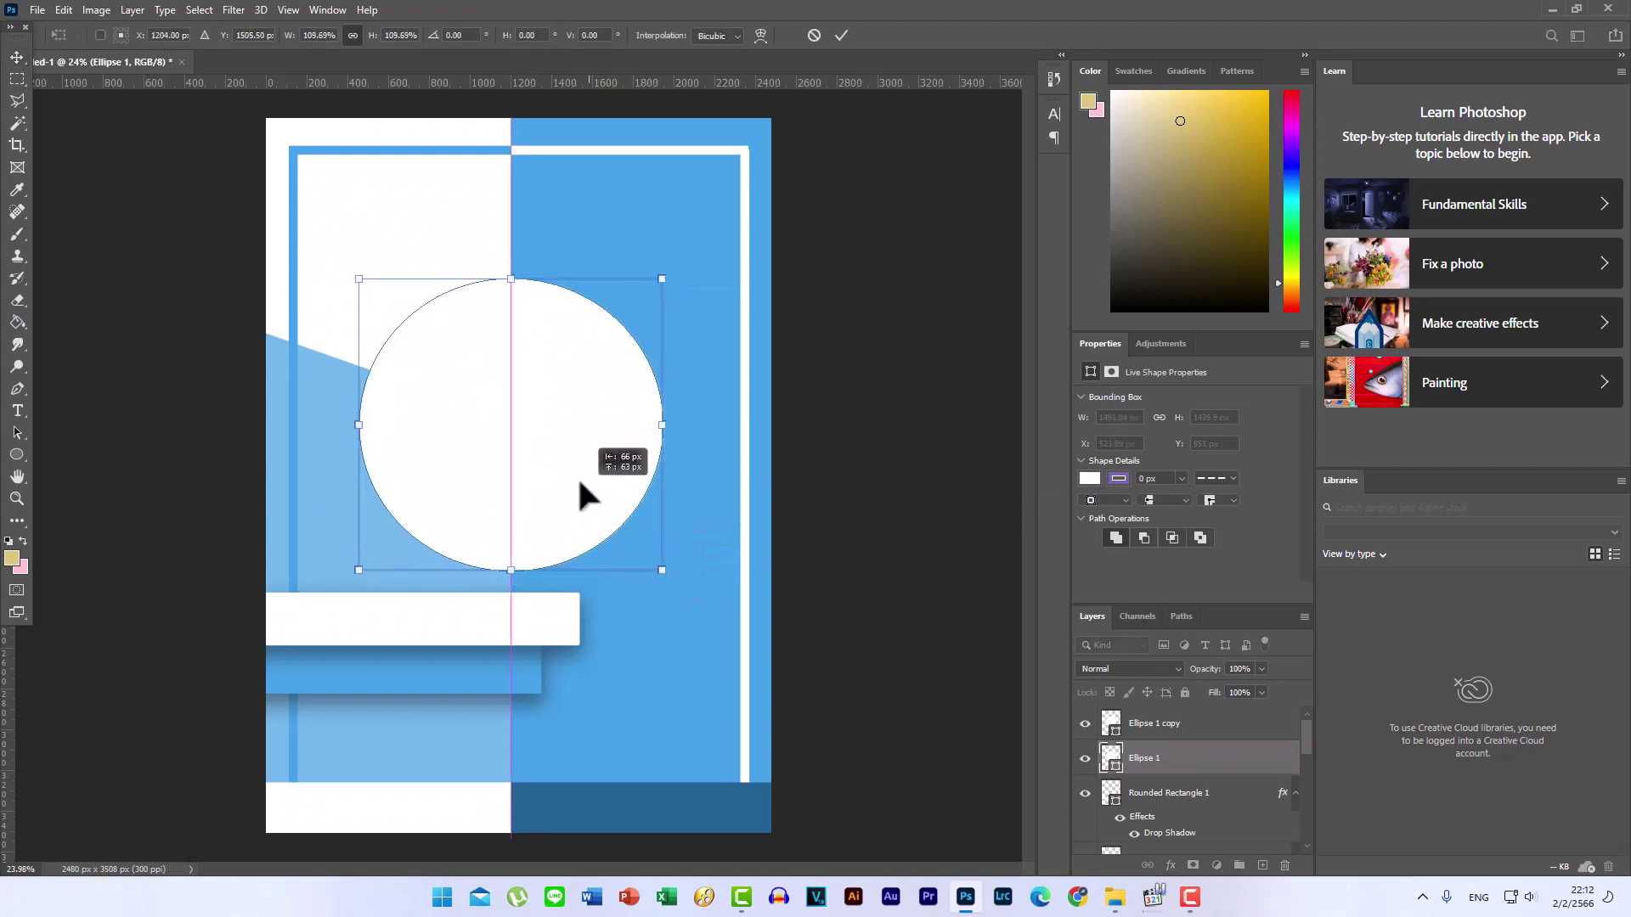
click(834, 39)
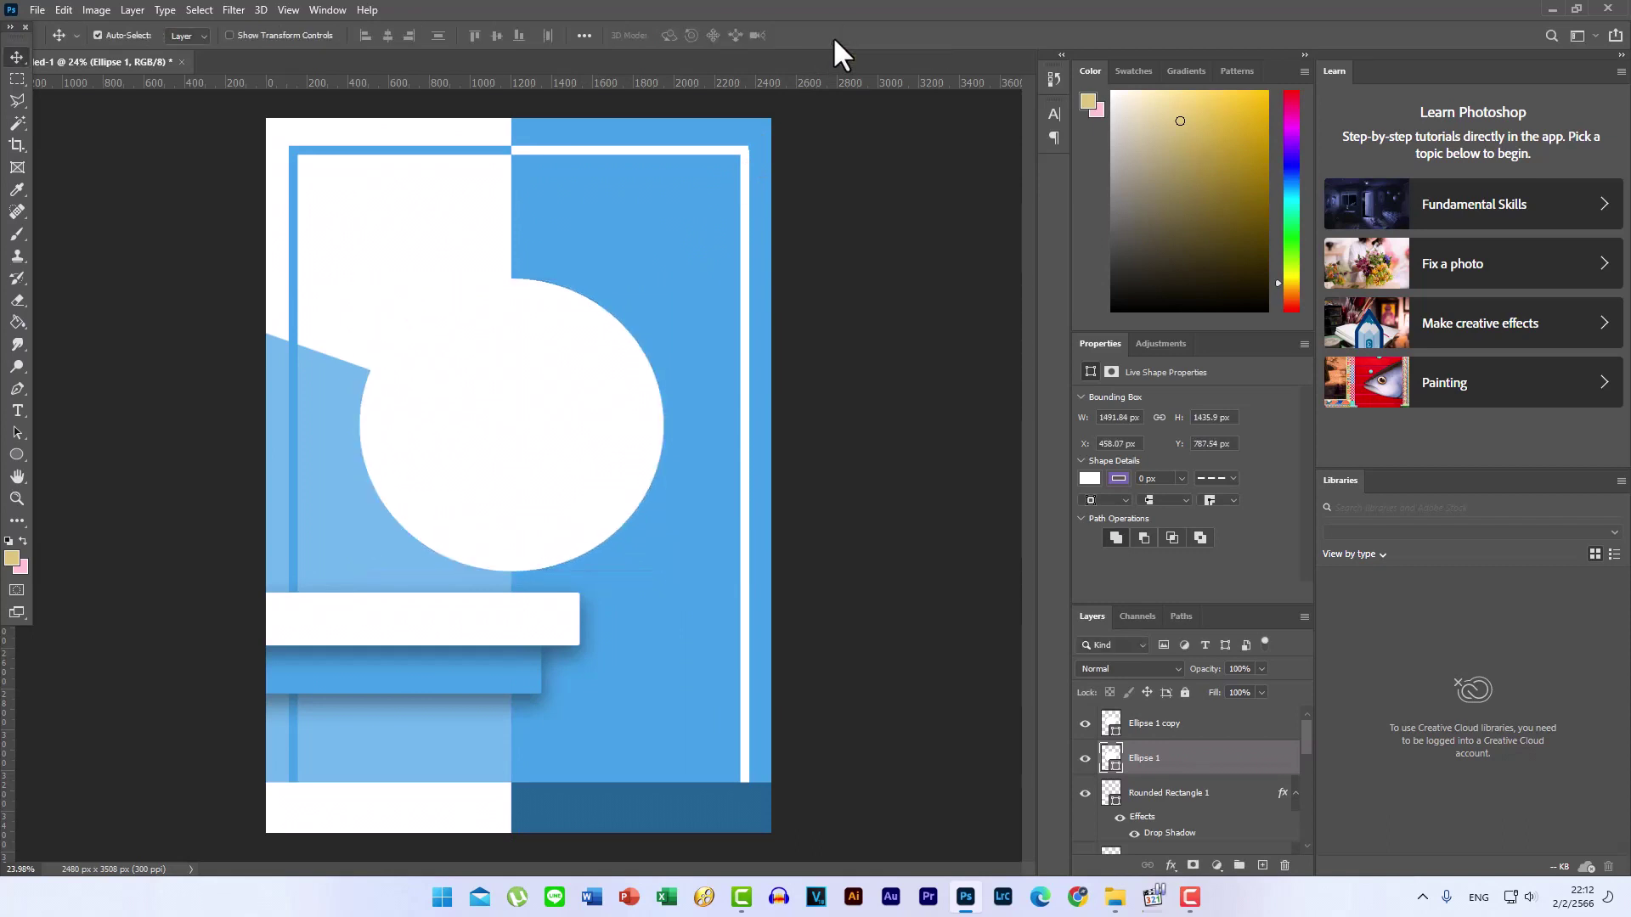
- Make Ellipse 1 a ring: no fill, solid white stroke about 35 px wide
click(16, 456)
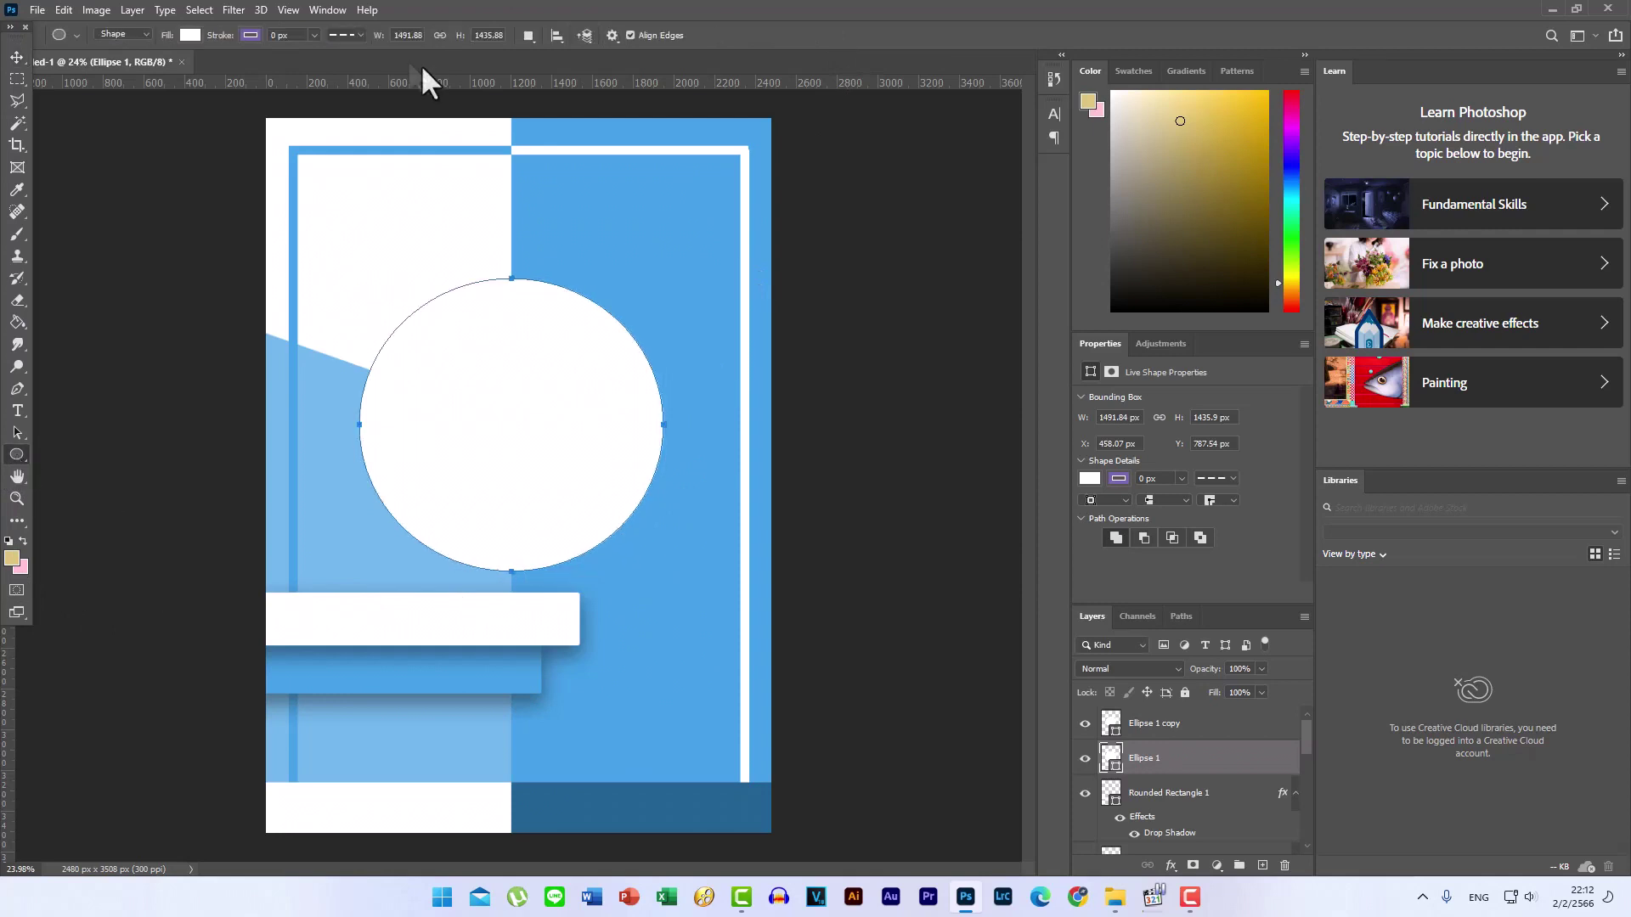
click(190, 35)
click(87, 70)
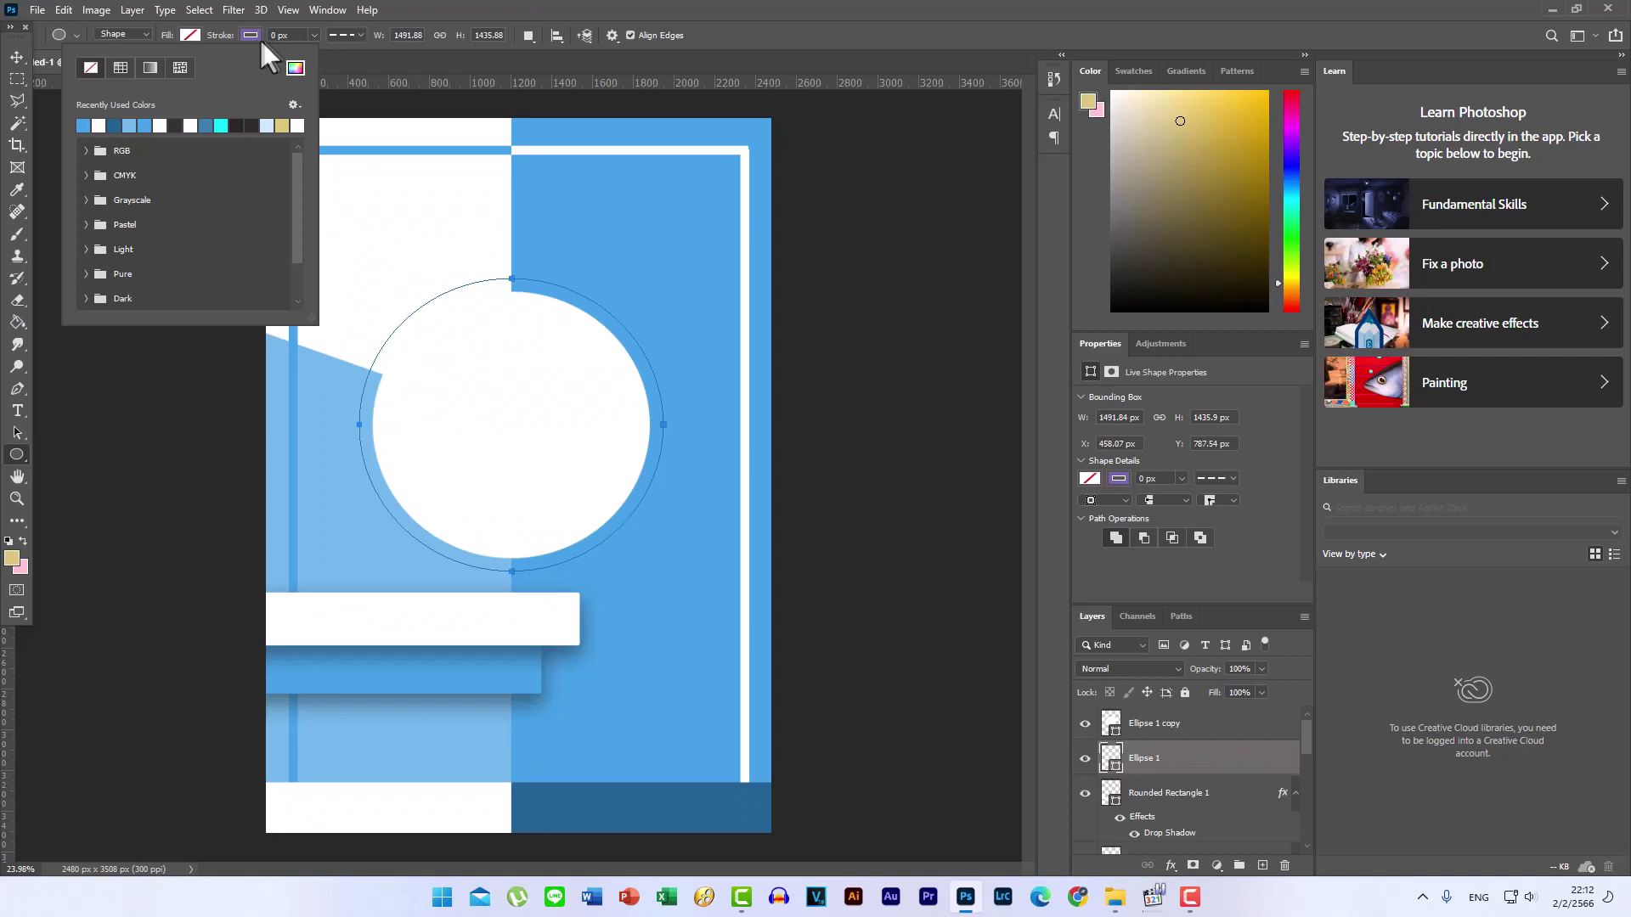
click(353, 35)
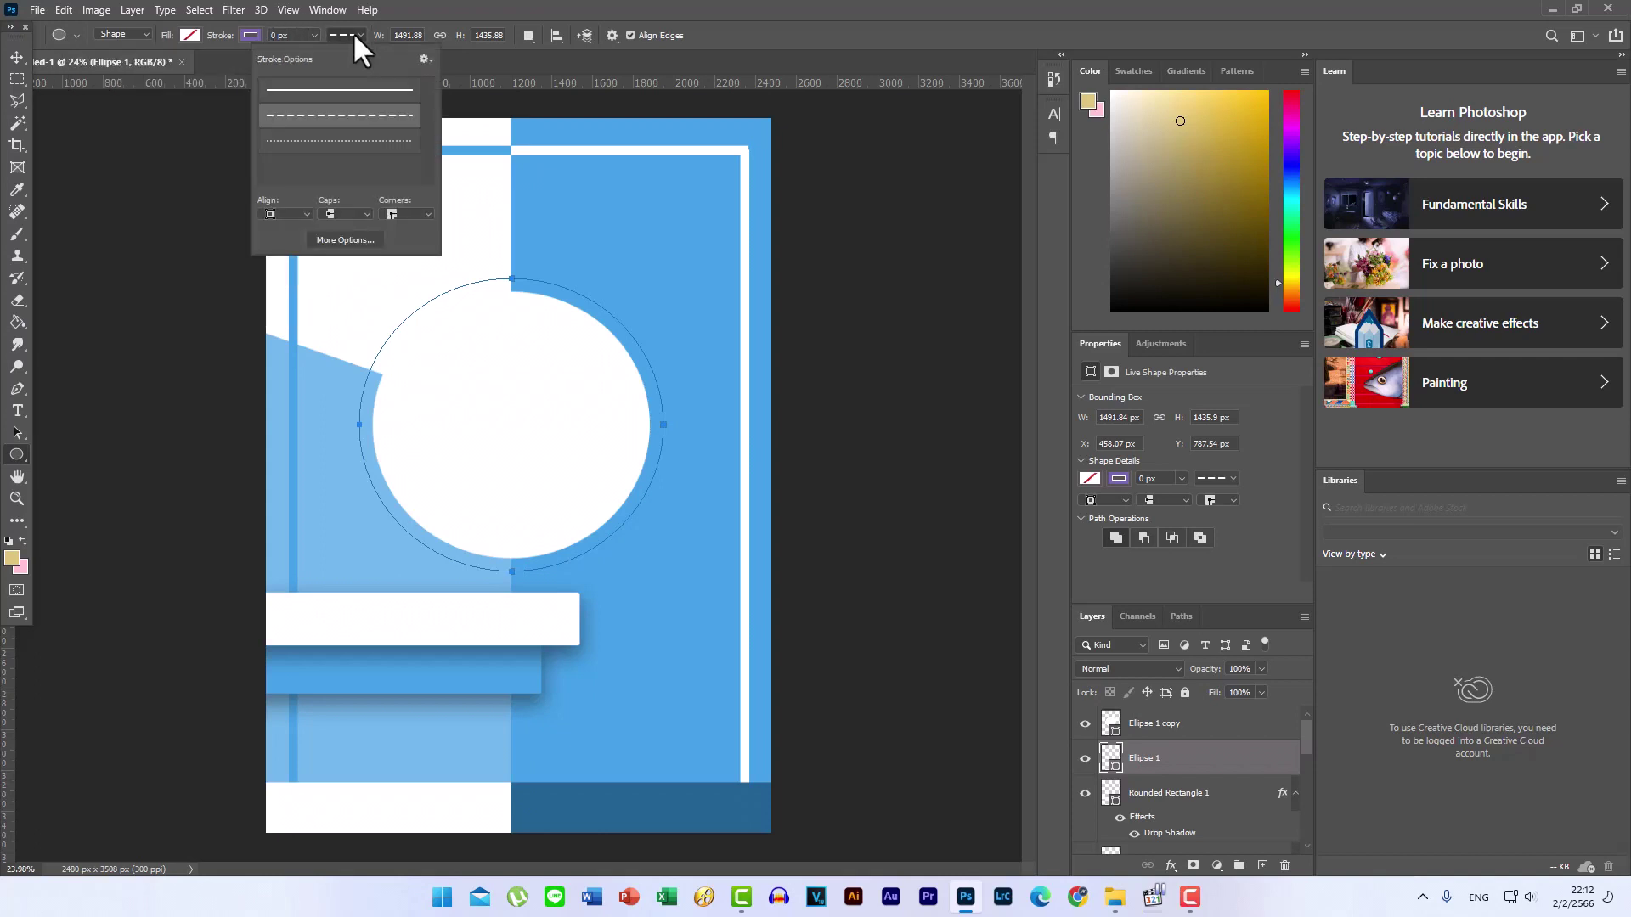
click(357, 90)
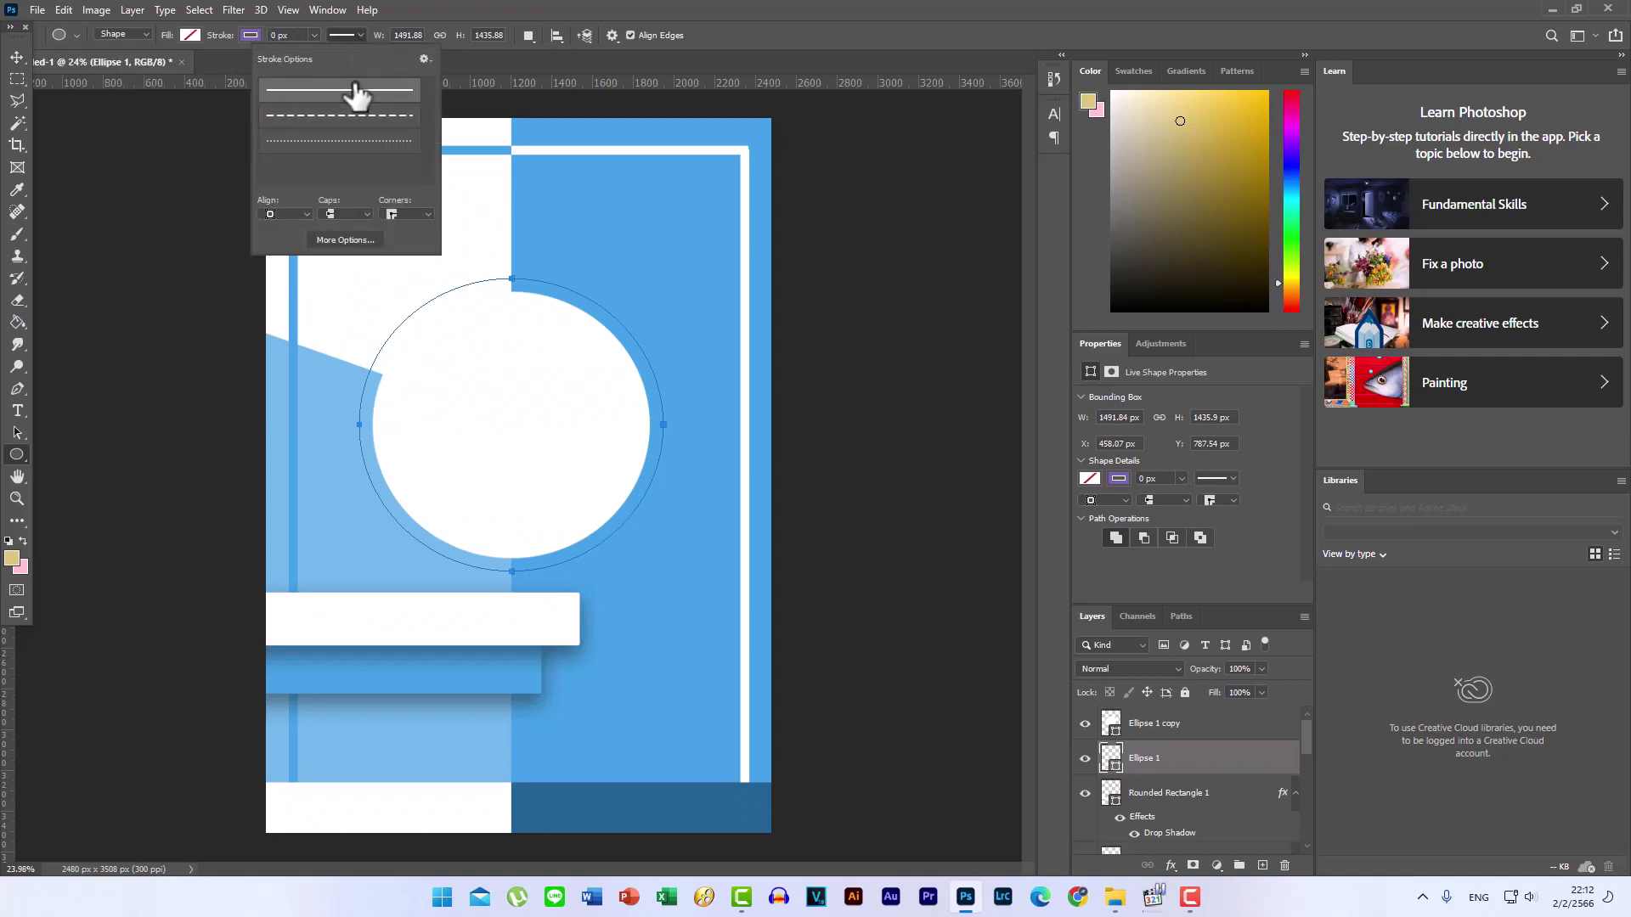
click(314, 35)
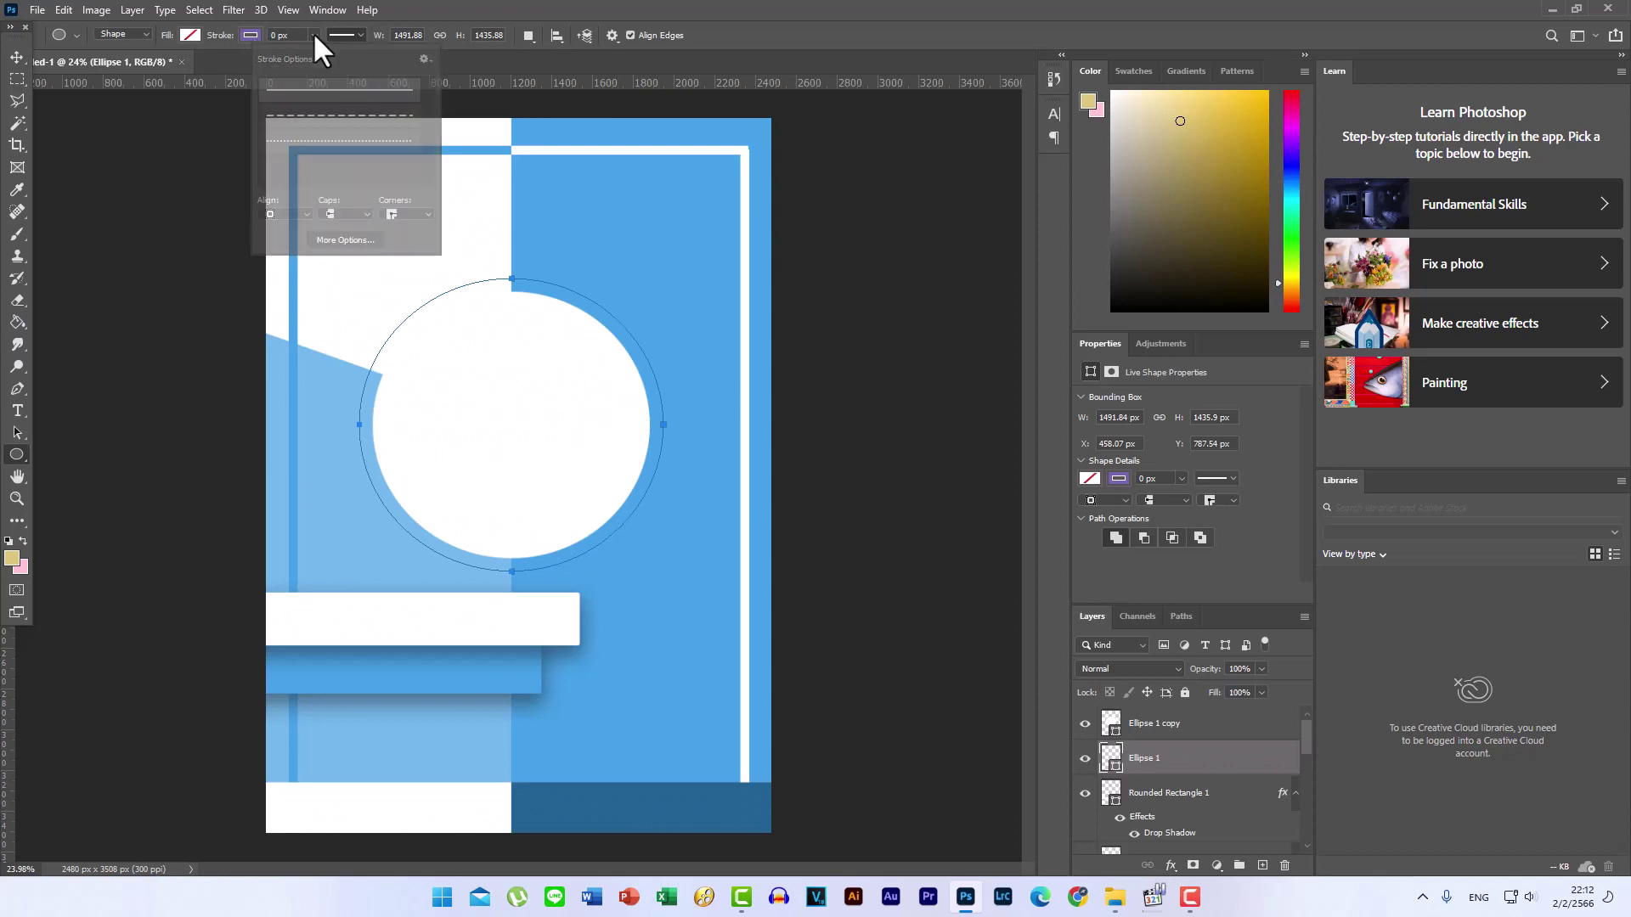
drag(337, 51, 338, 52)
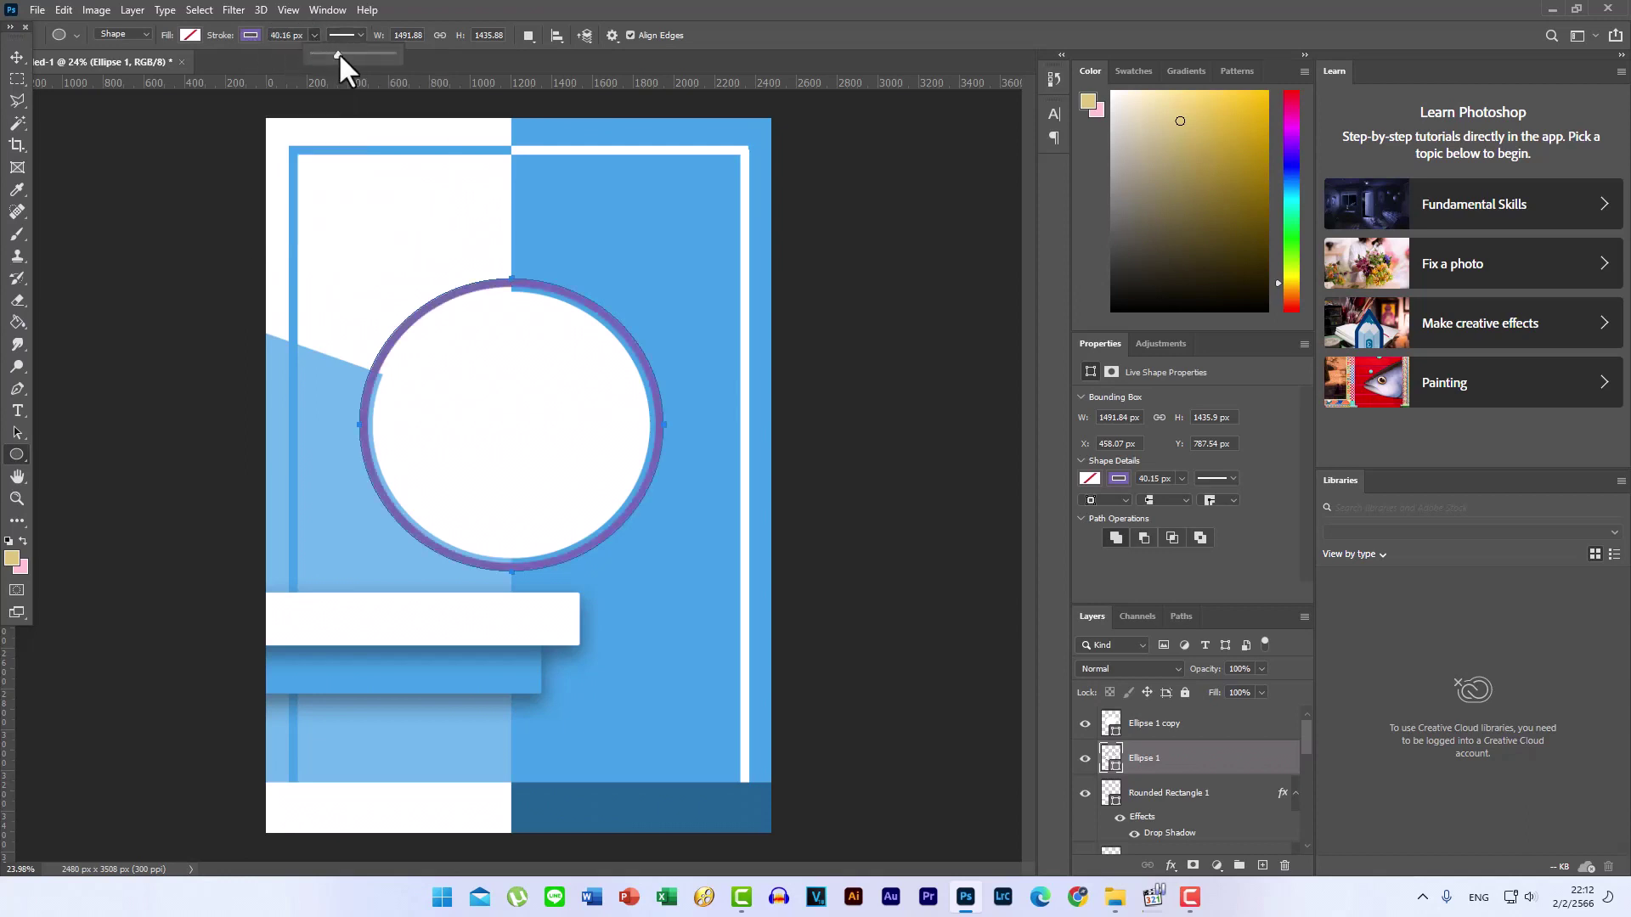
drag(336, 52, 335, 53)
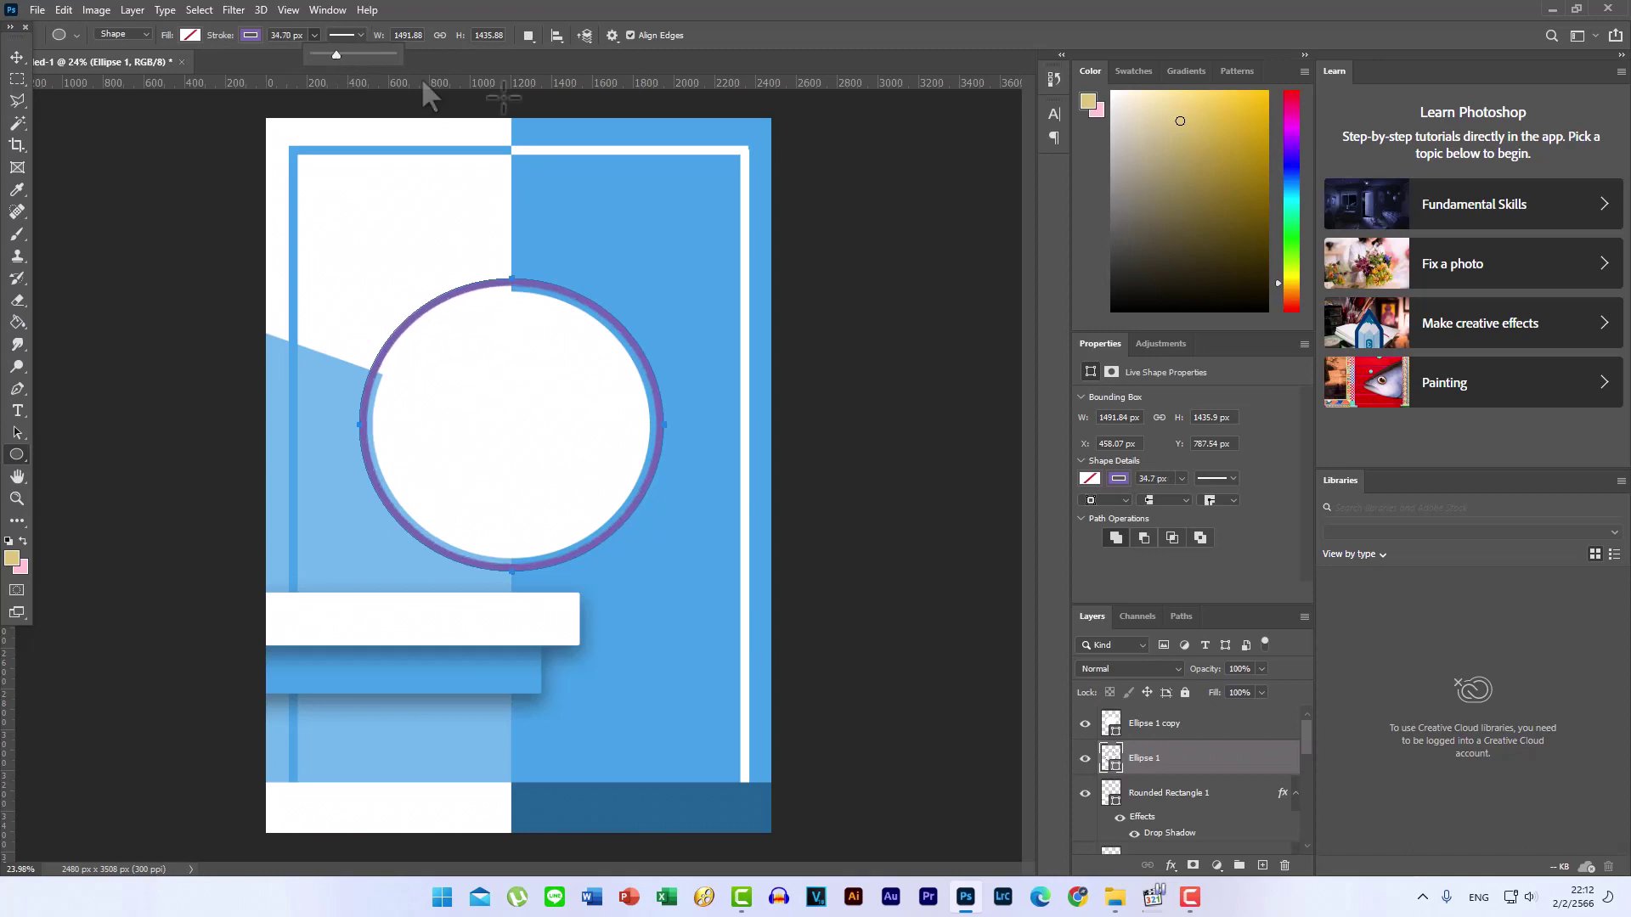
click(253, 33)
click(159, 127)
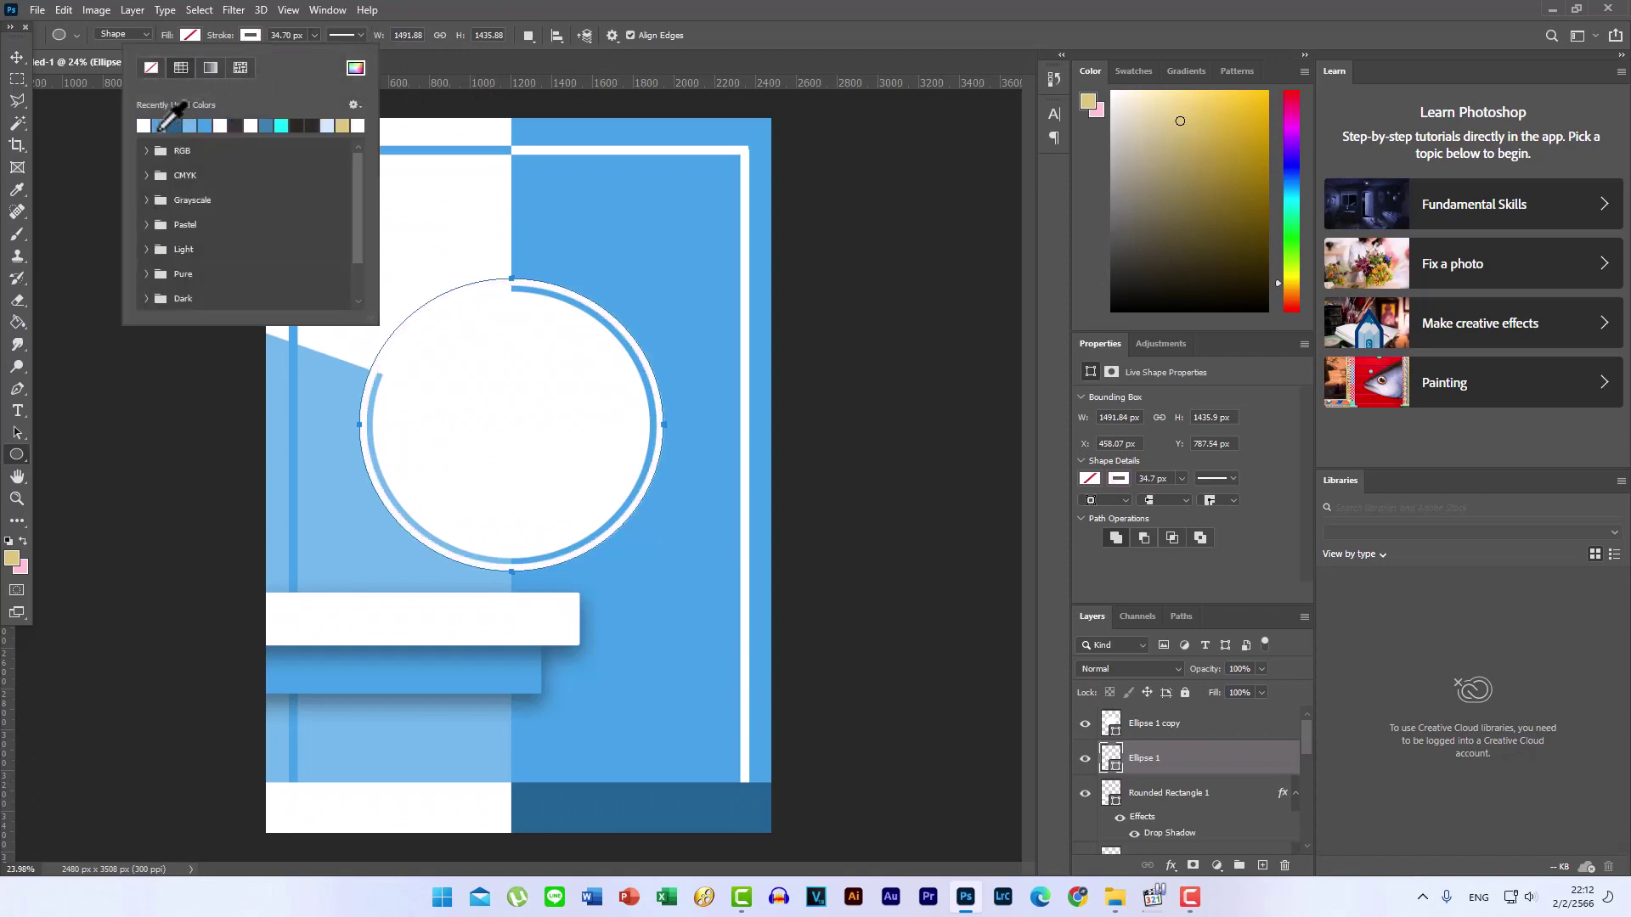
click(15, 56)
- Select the Ellipse 1 copy layer
click(899, 574)
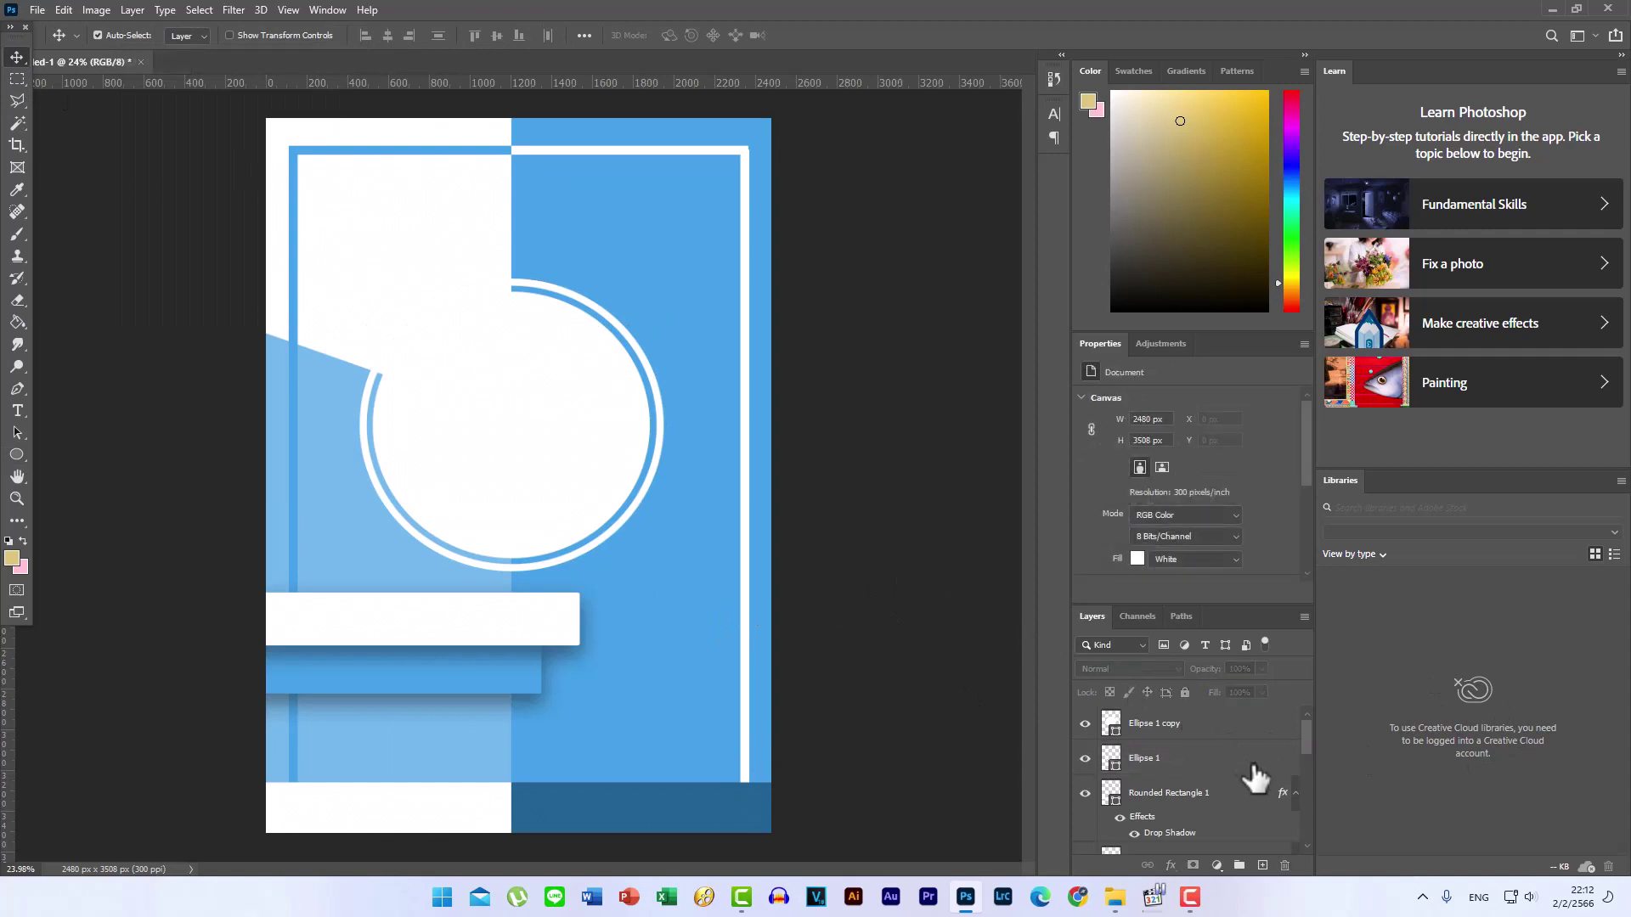
click(1176, 730)
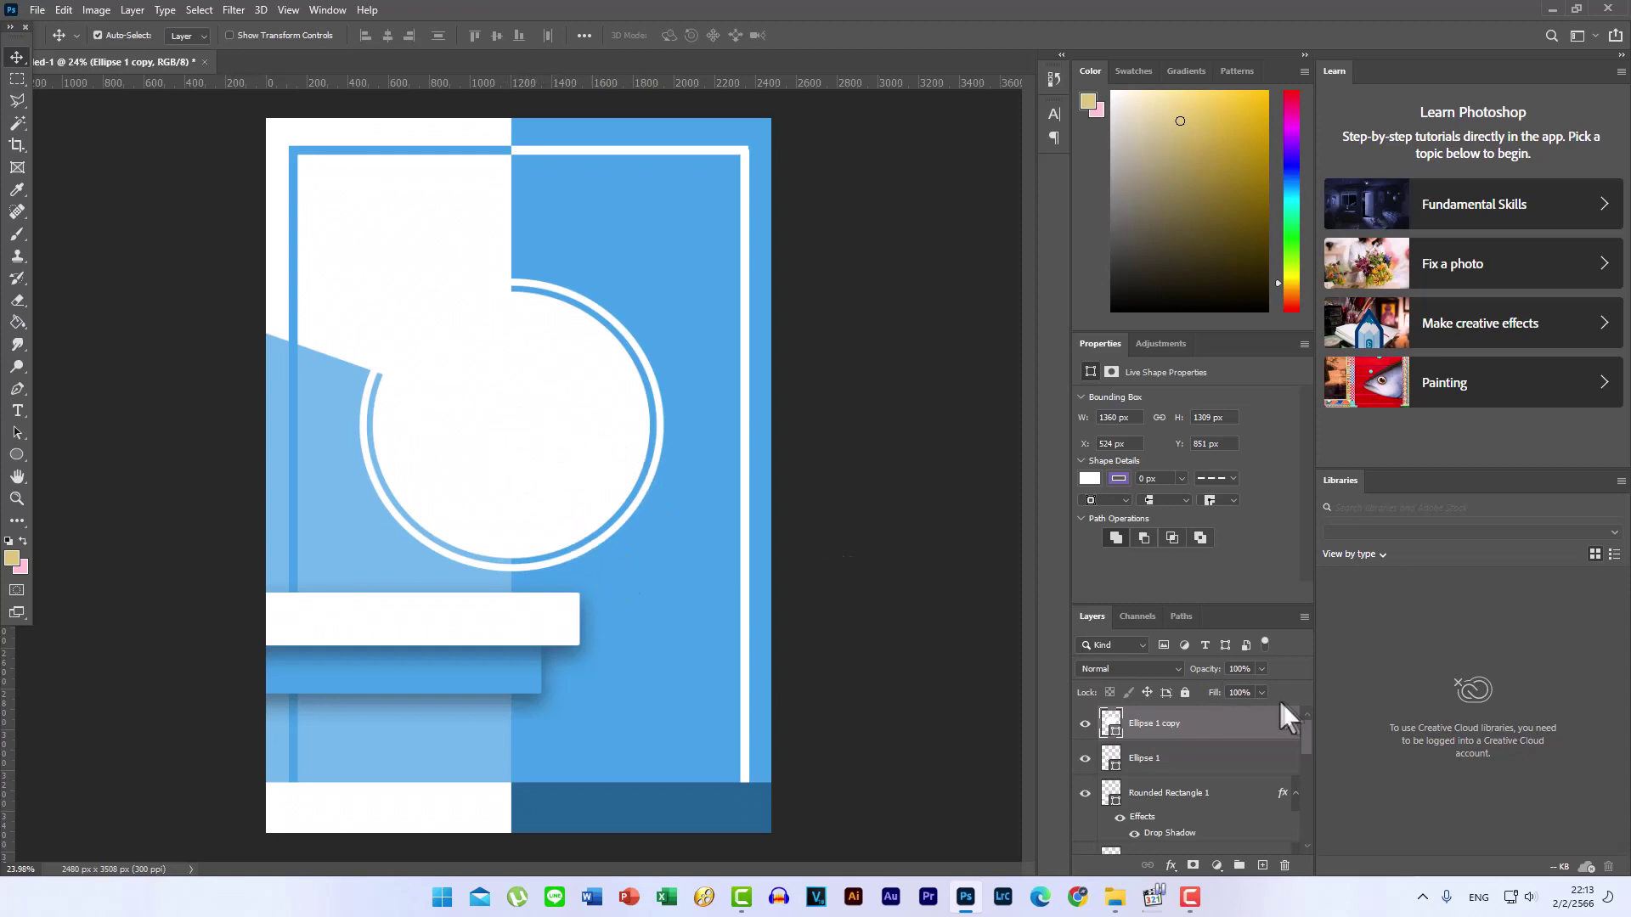
click(43, 7)
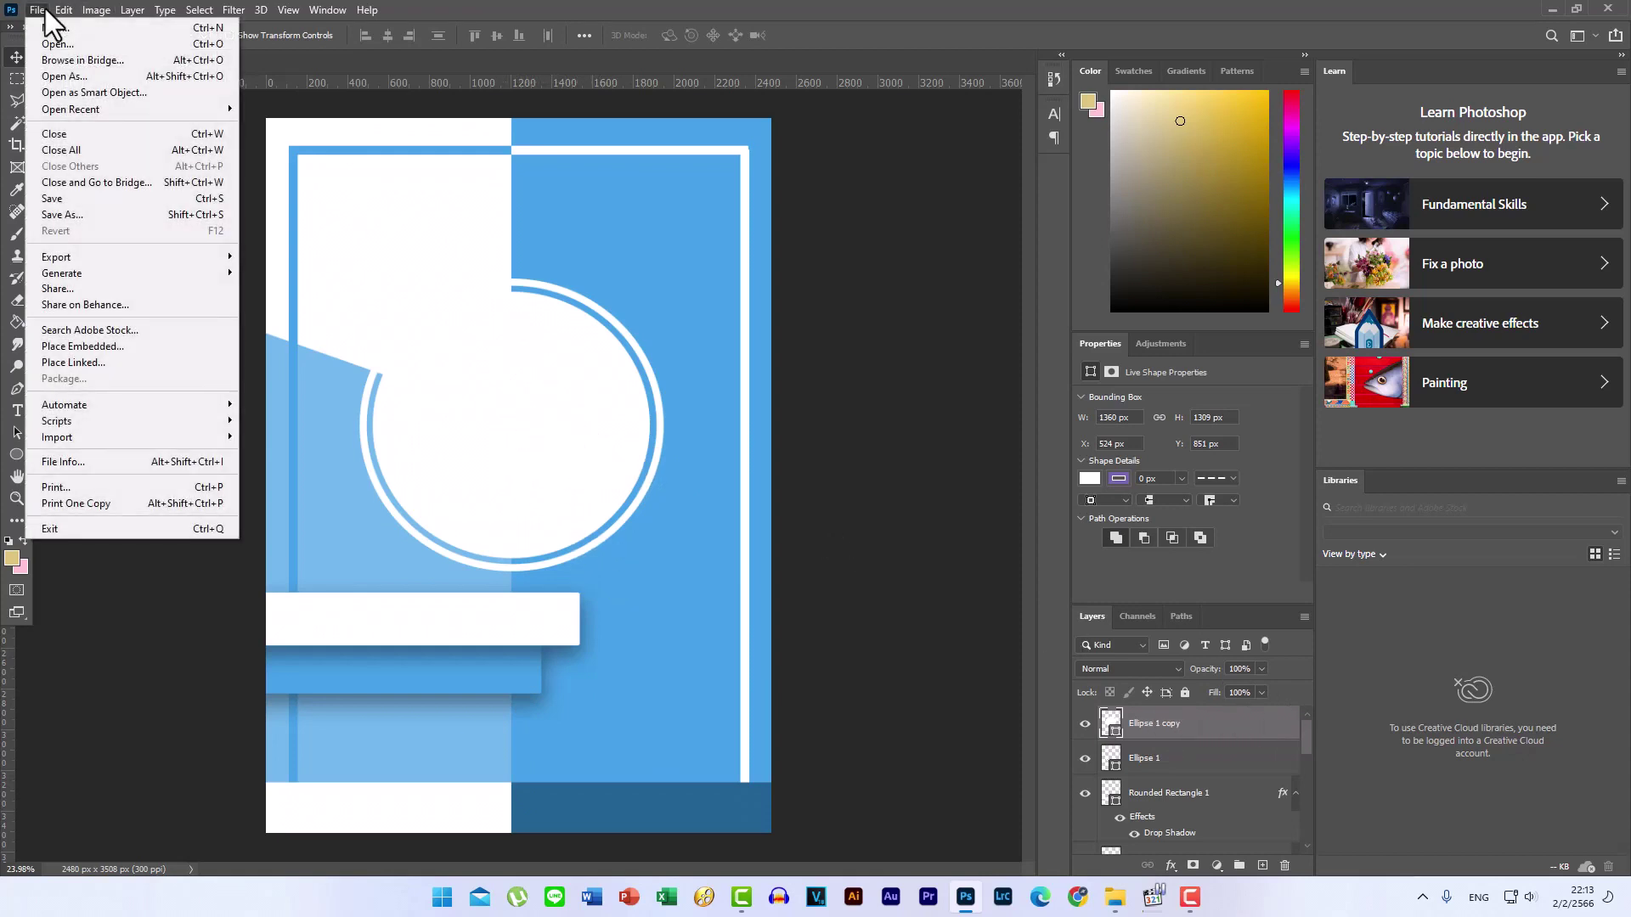
- Place the KDM_6096 photo as embedded, scaled down to about 37% over the circle
click(110, 348)
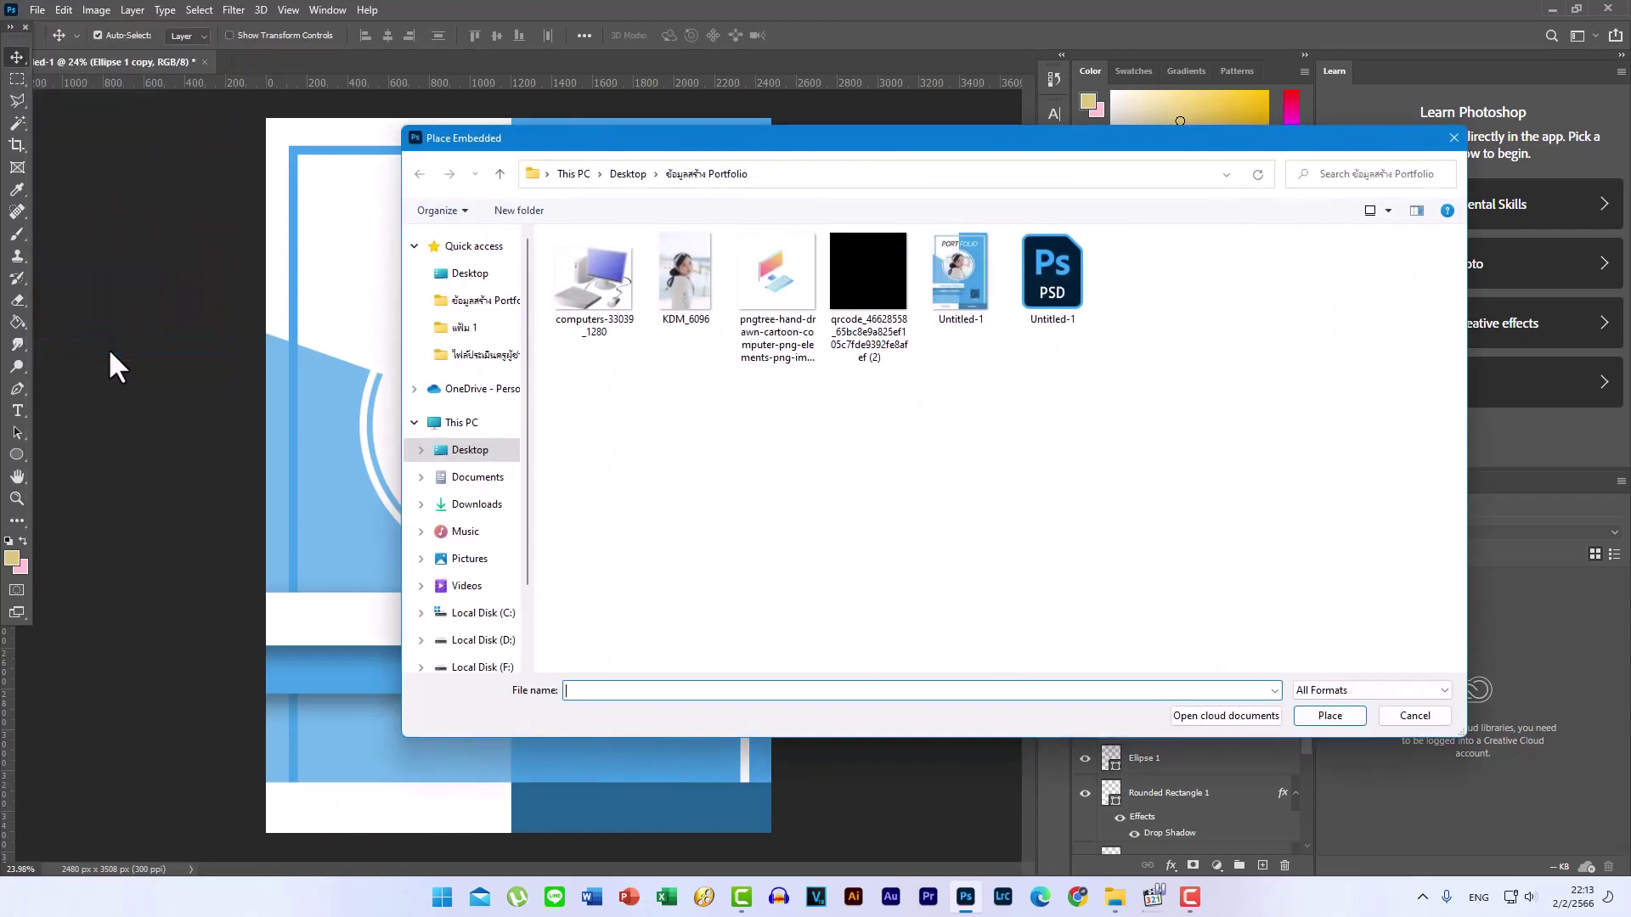
drag(635, 145, 844, 127)
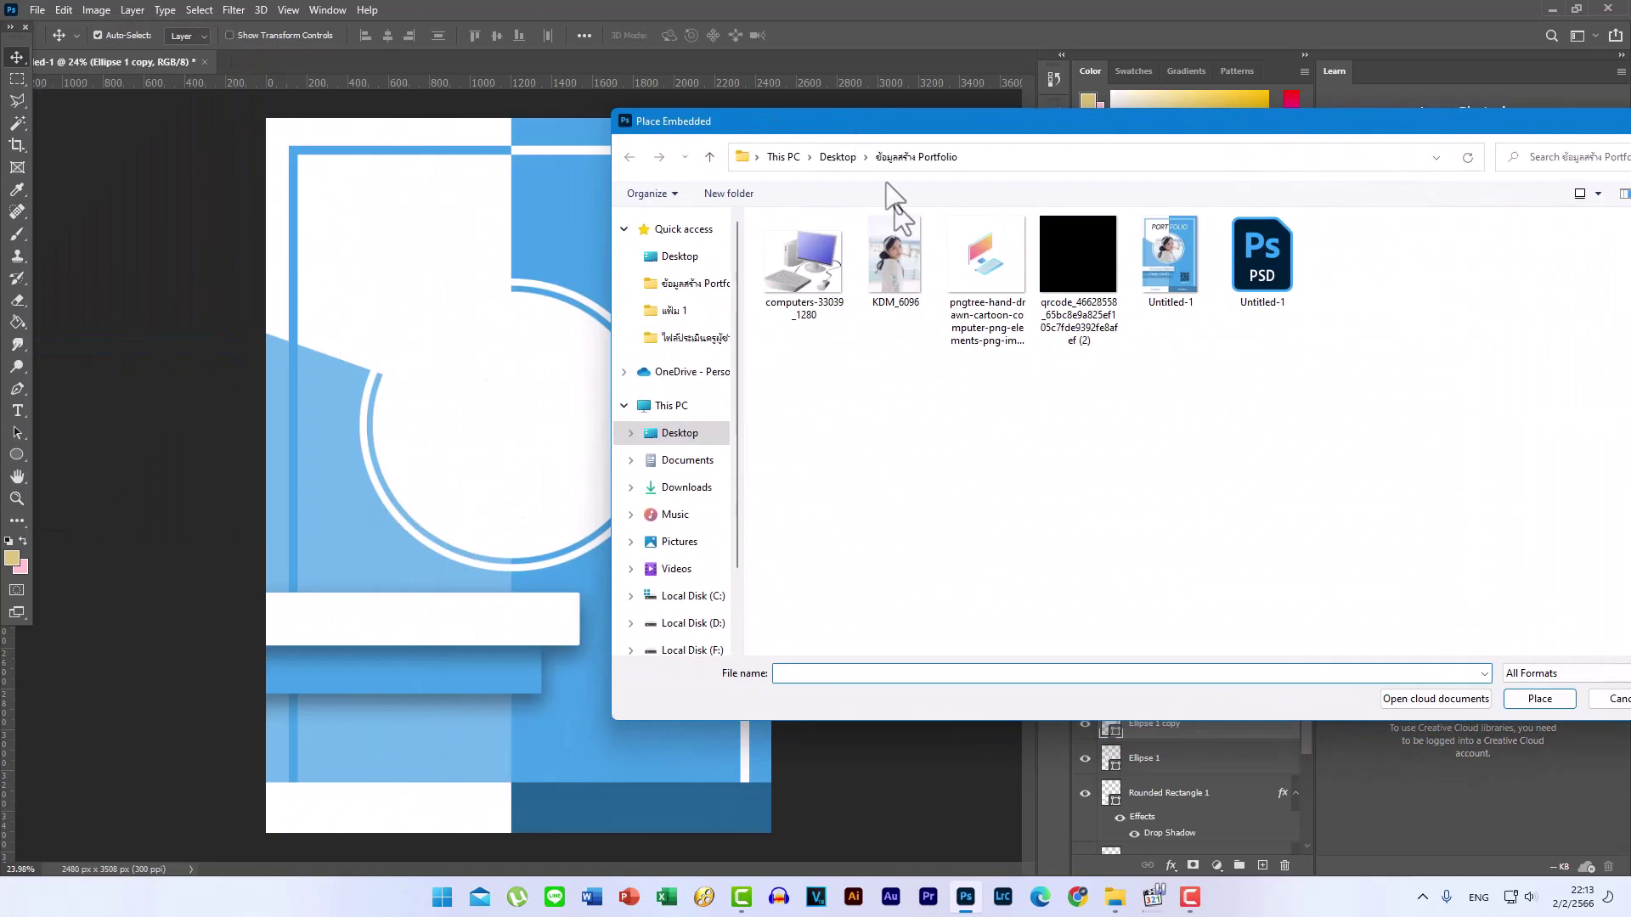
click(904, 282)
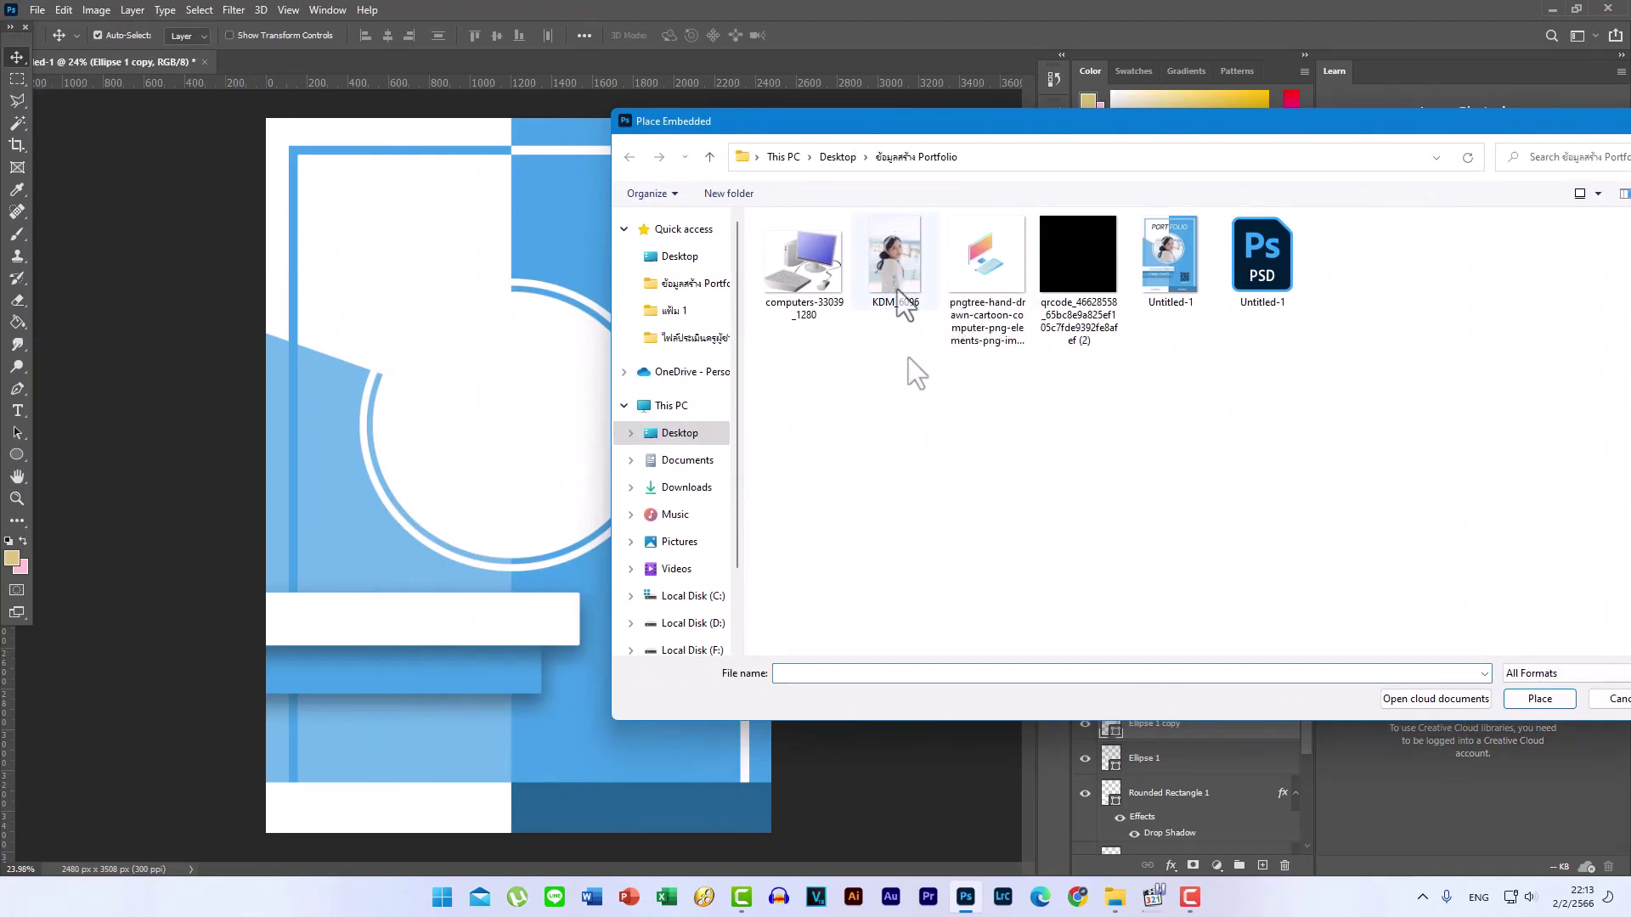
double_click(897, 284)
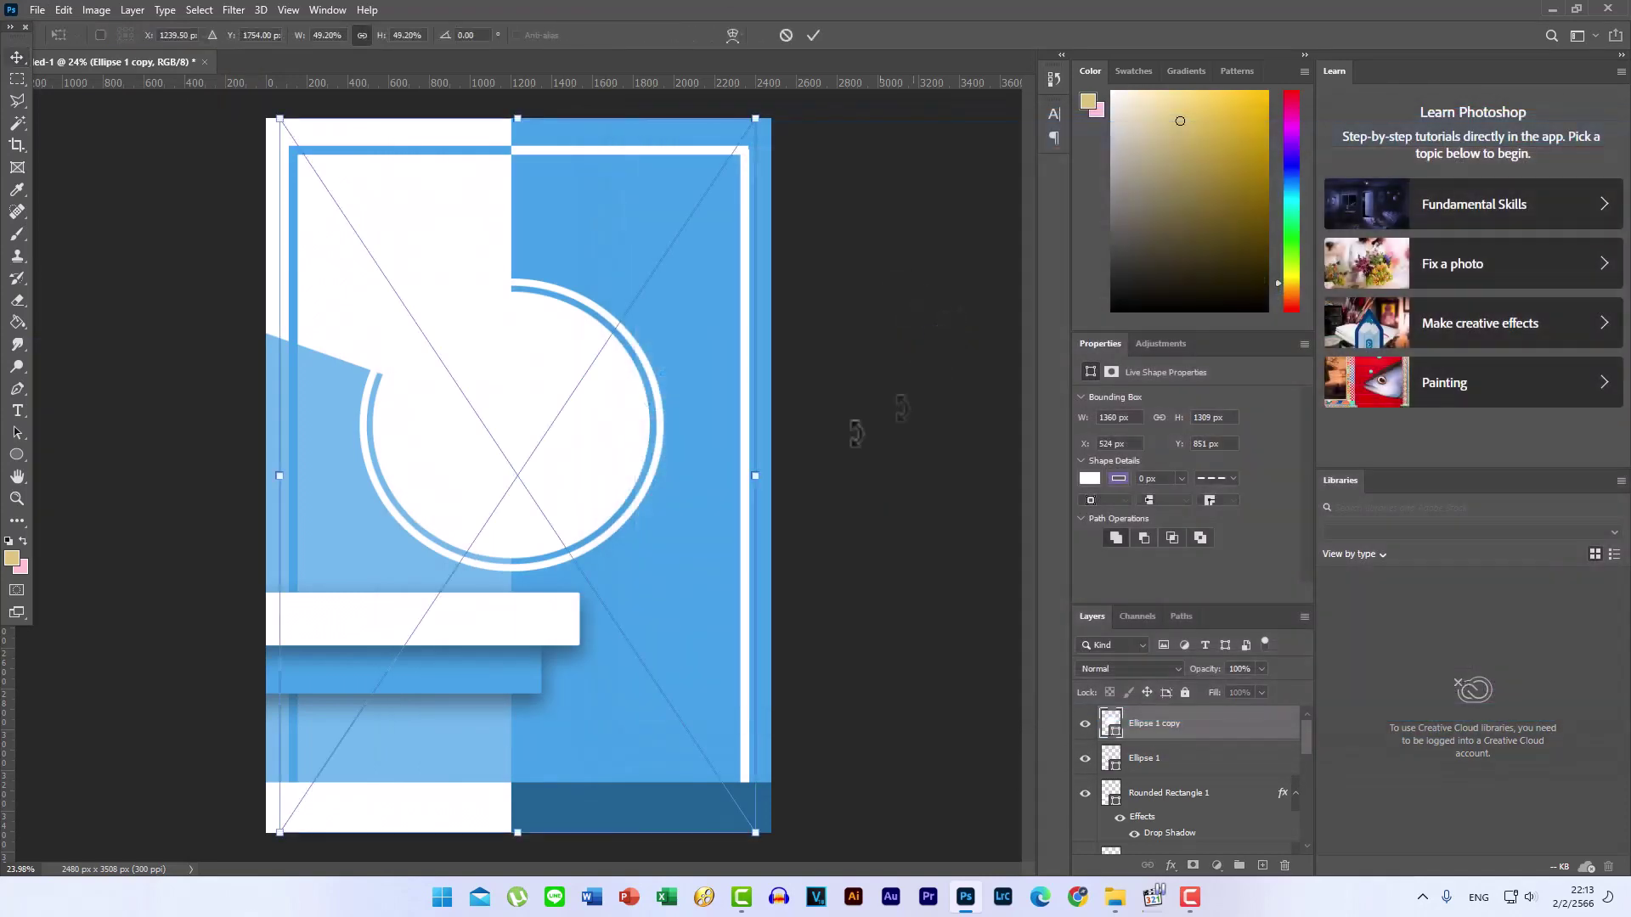
drag(747, 822, 635, 649)
drag(460, 581, 509, 648)
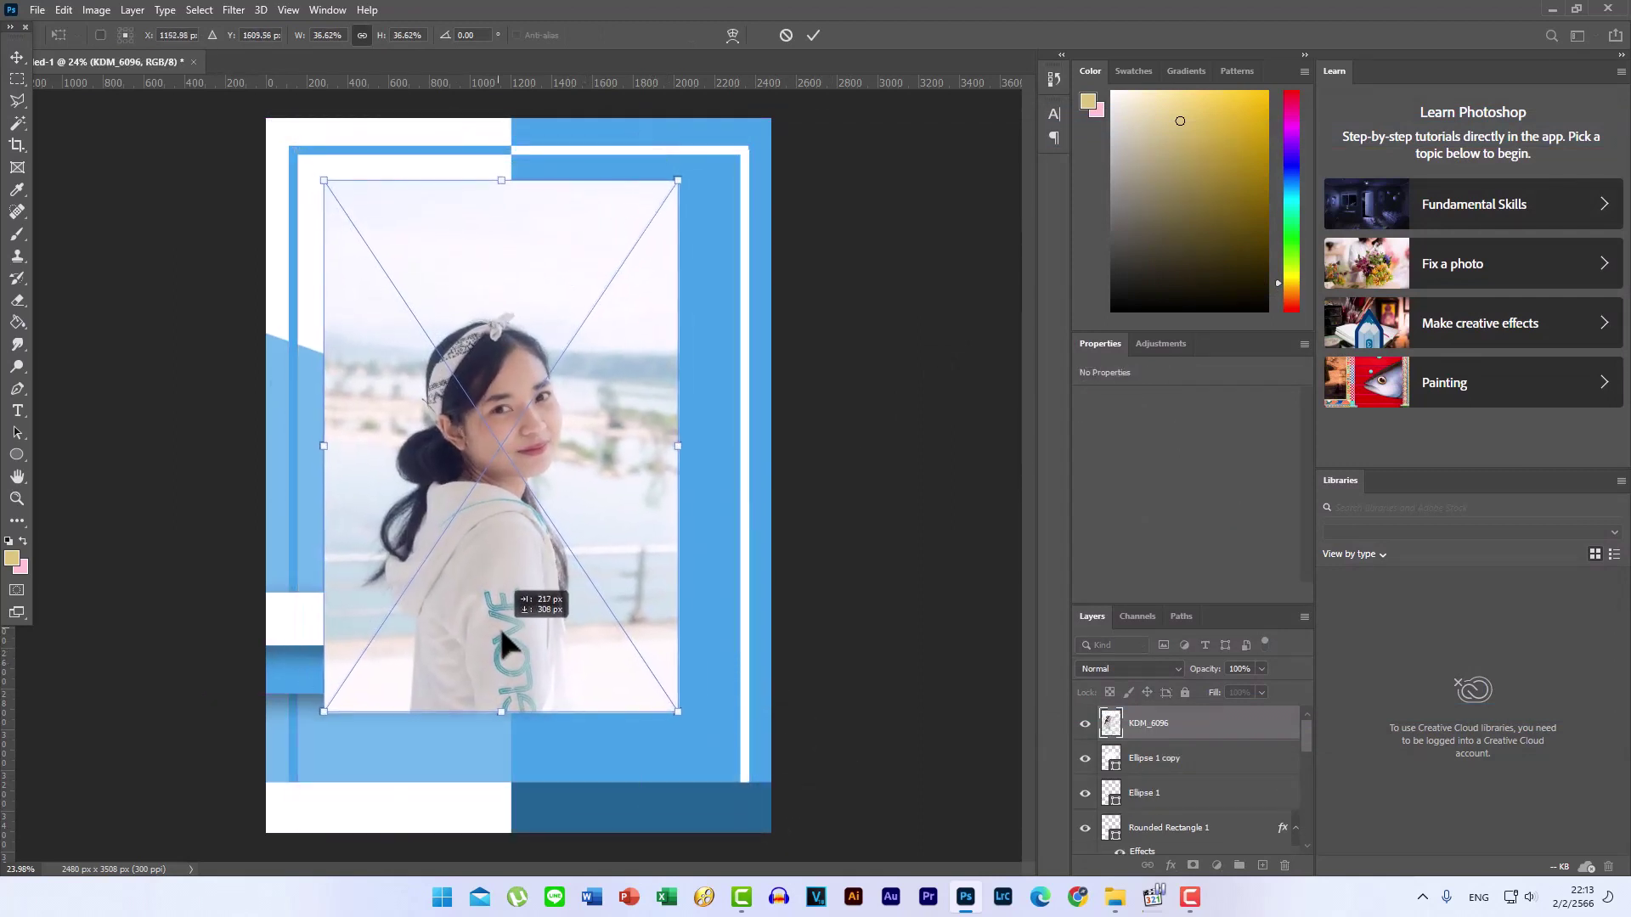
mouse_move(334, 182)
mouse_down()
mouse_move(393, 266)
mouse_move(319, 244)
mouse_up()
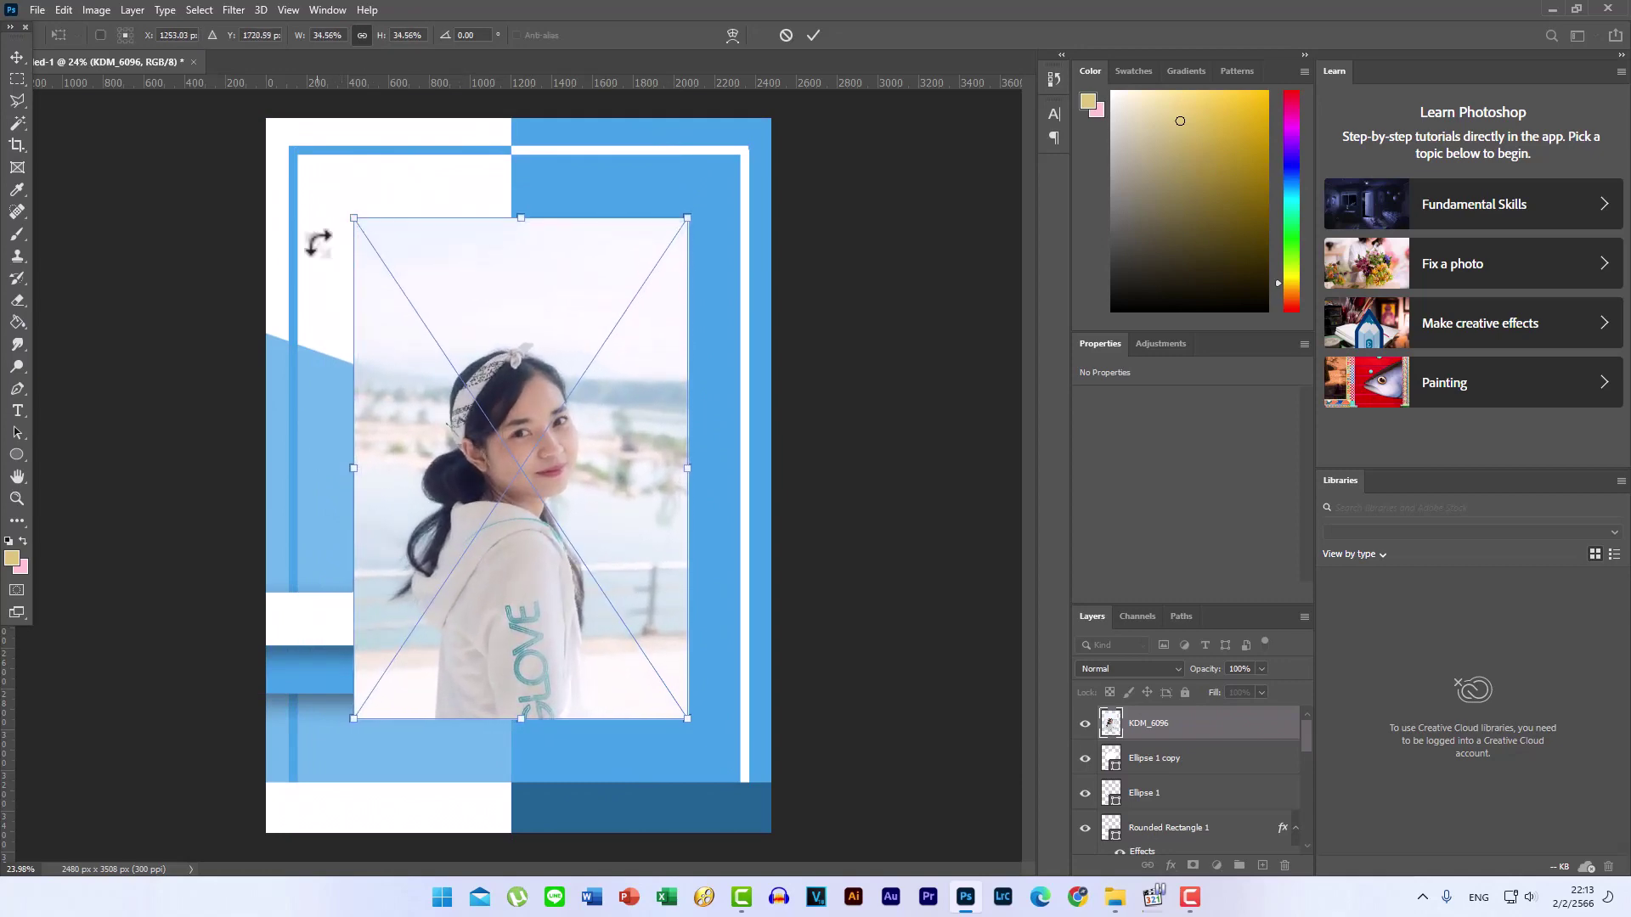
click(812, 35)
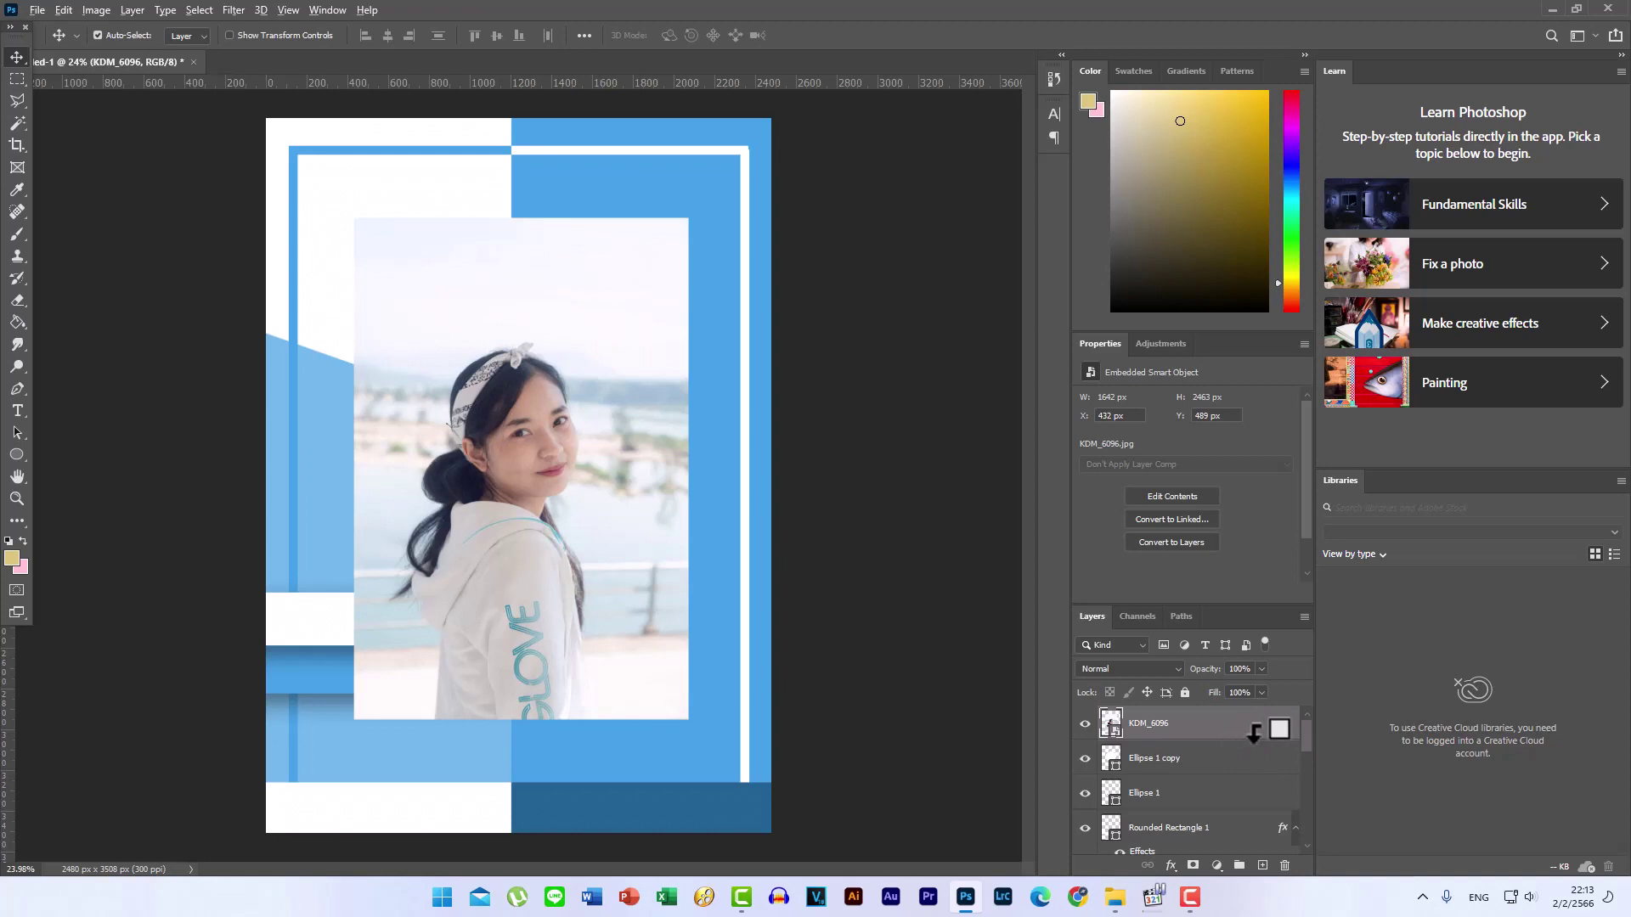
- Clip the photo to the Ellipse 1 copy circle and centre the face inside it
alt+click(1266, 740)
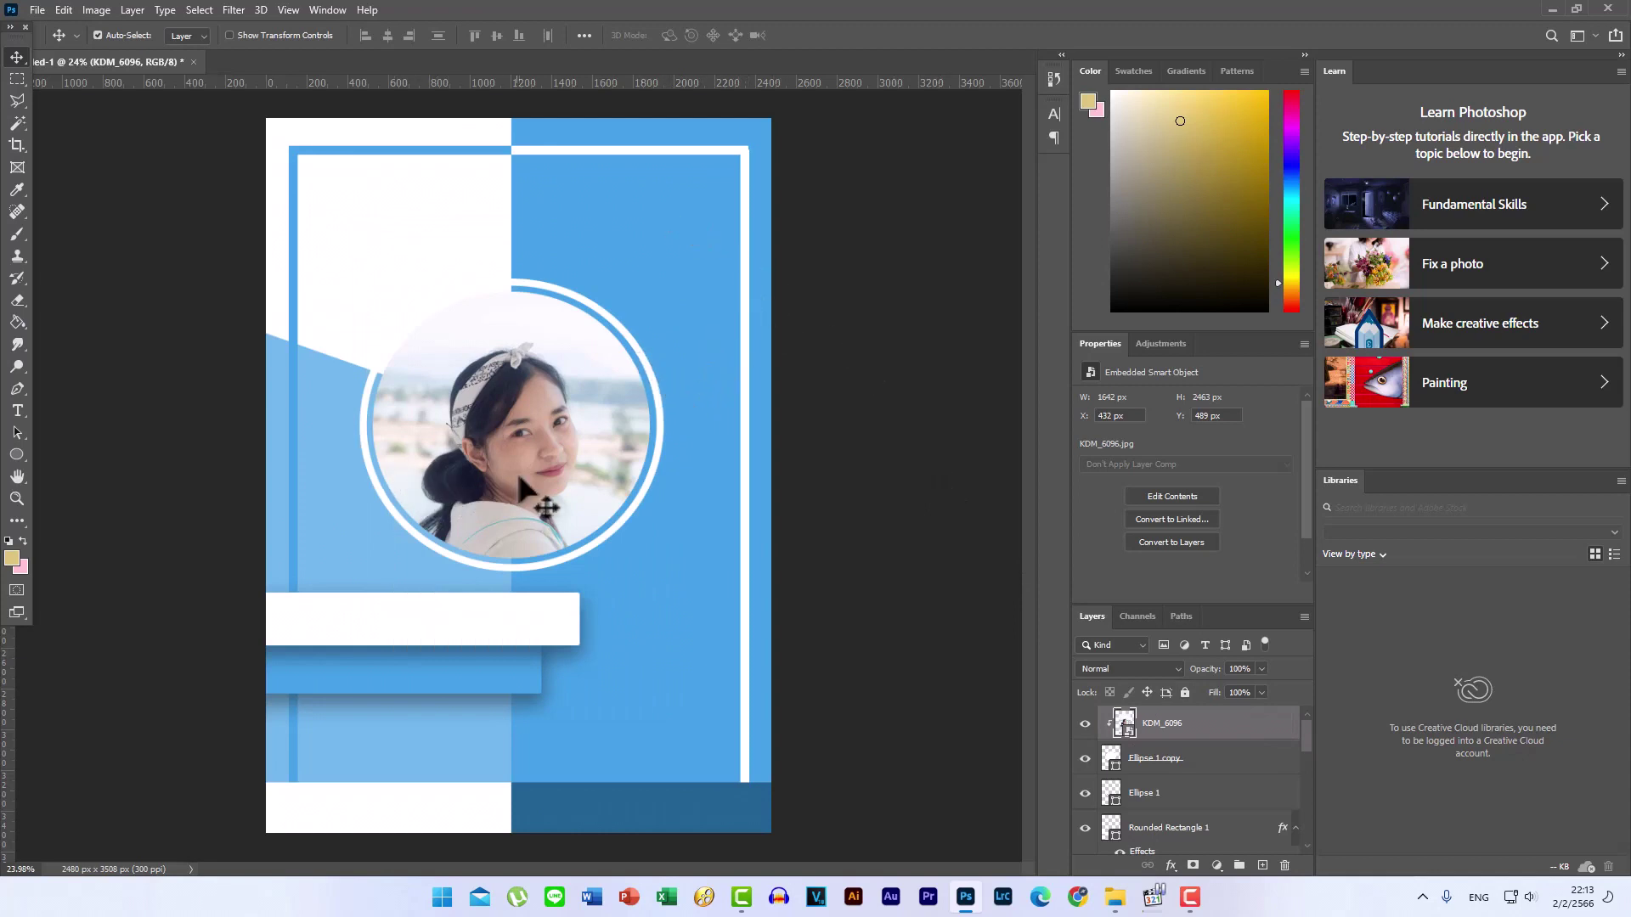
drag(534, 474, 533, 437)
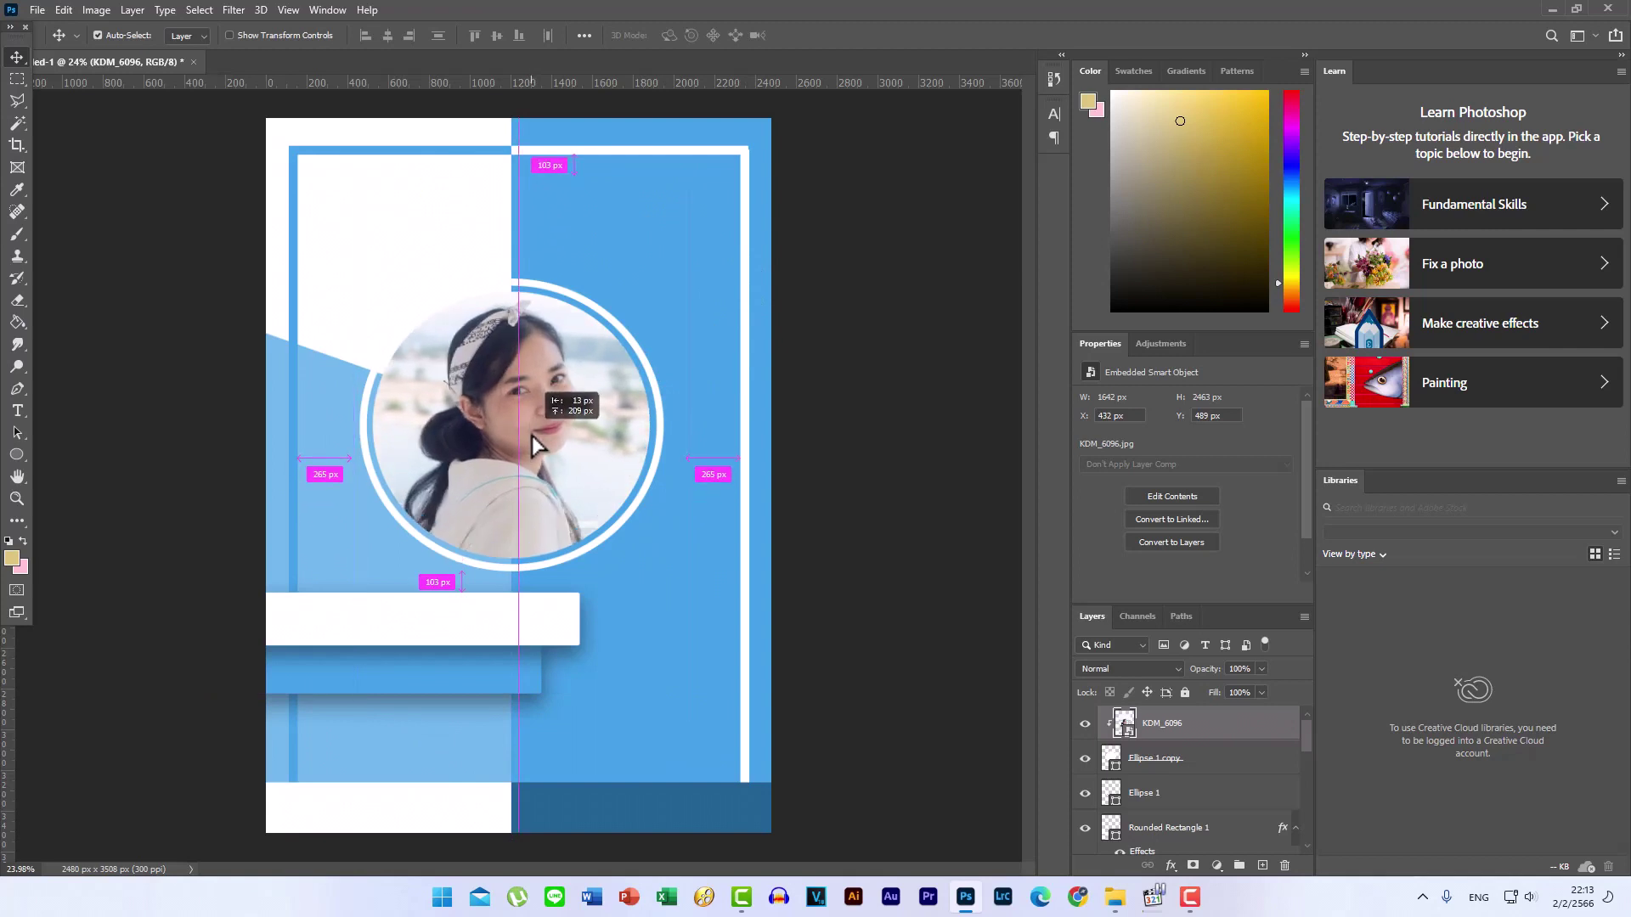
drag(533, 437, 533, 449)
click(858, 396)
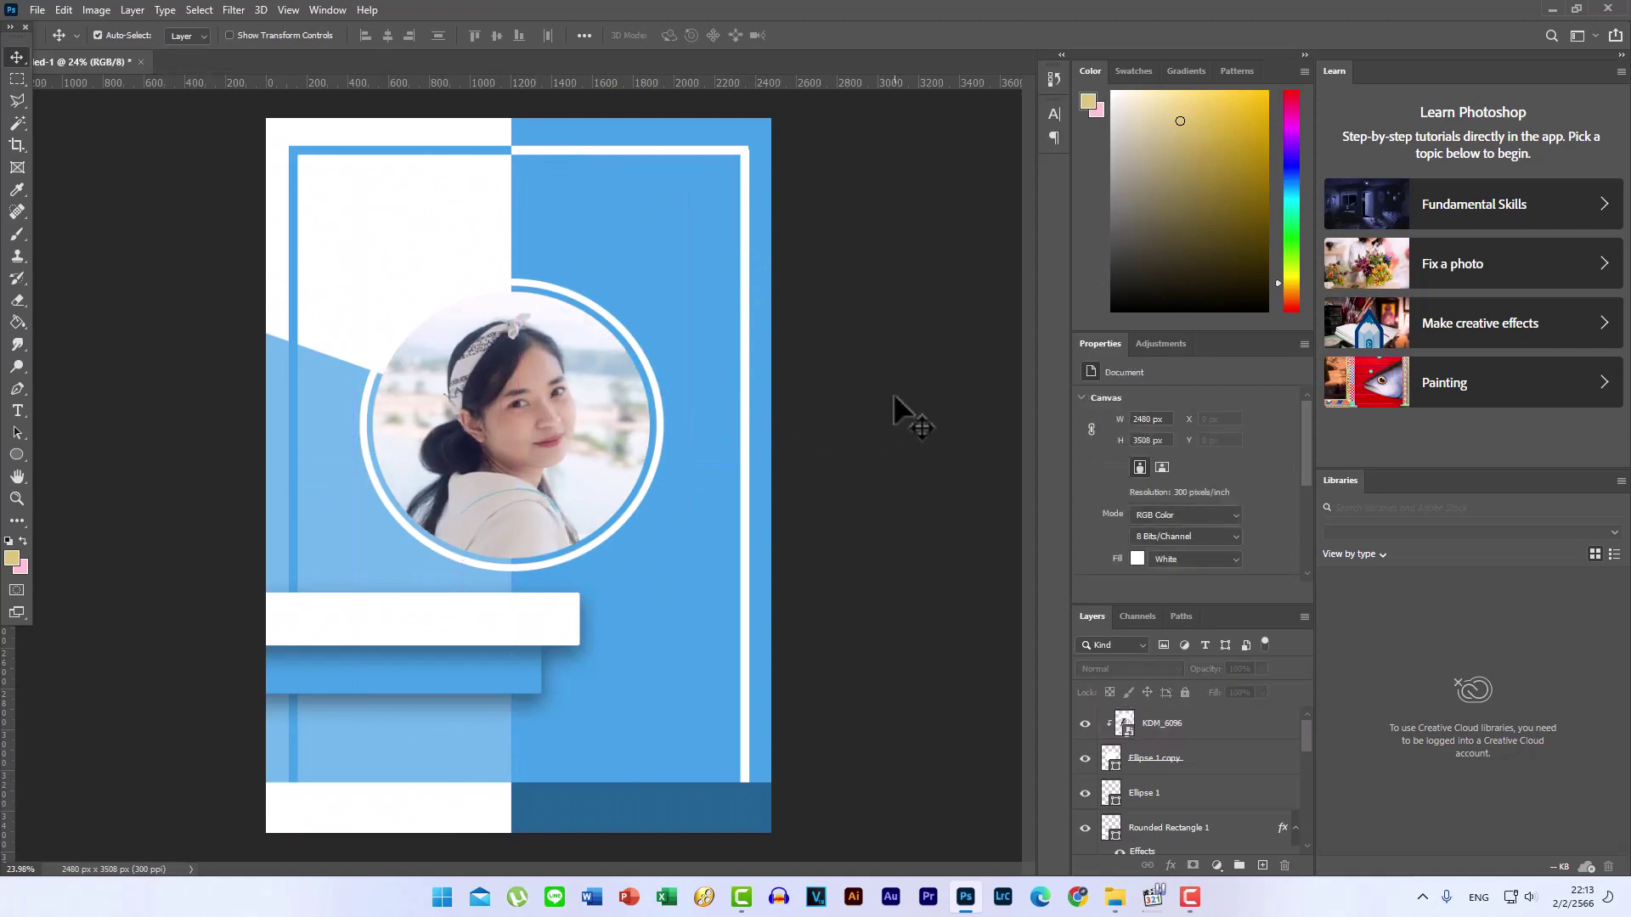
- Type 'PORT' near the top left in dark #322c2c text
scroll(622, 407, up, 1)
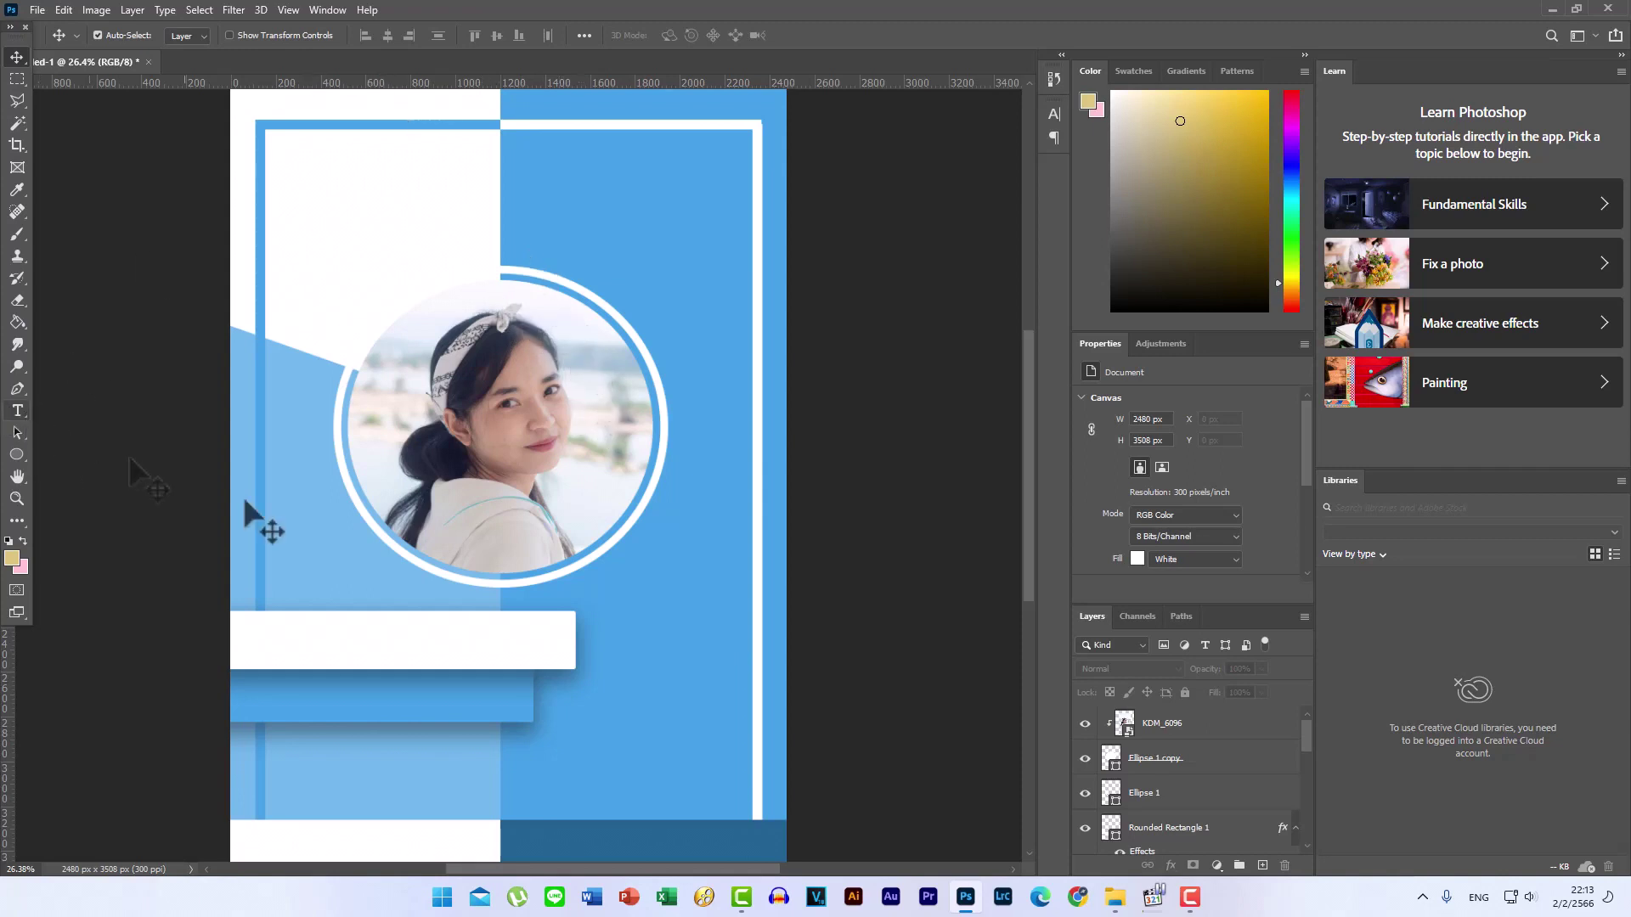
scroll(406, 558, down, 1)
scroll(406, 559, up, 1)
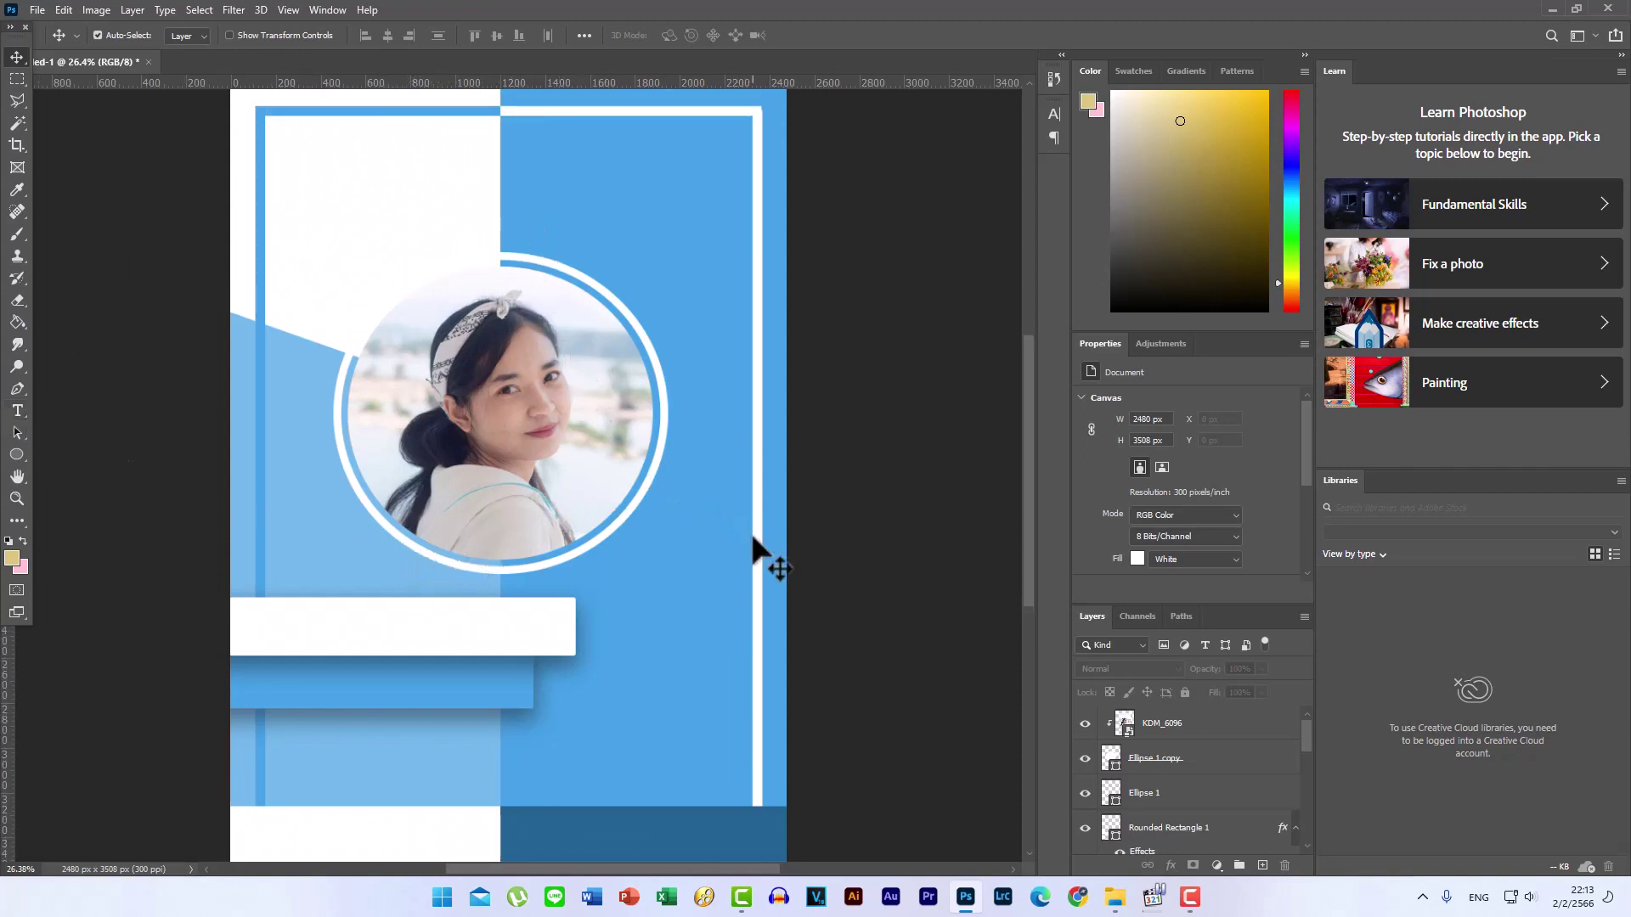
click(16, 412)
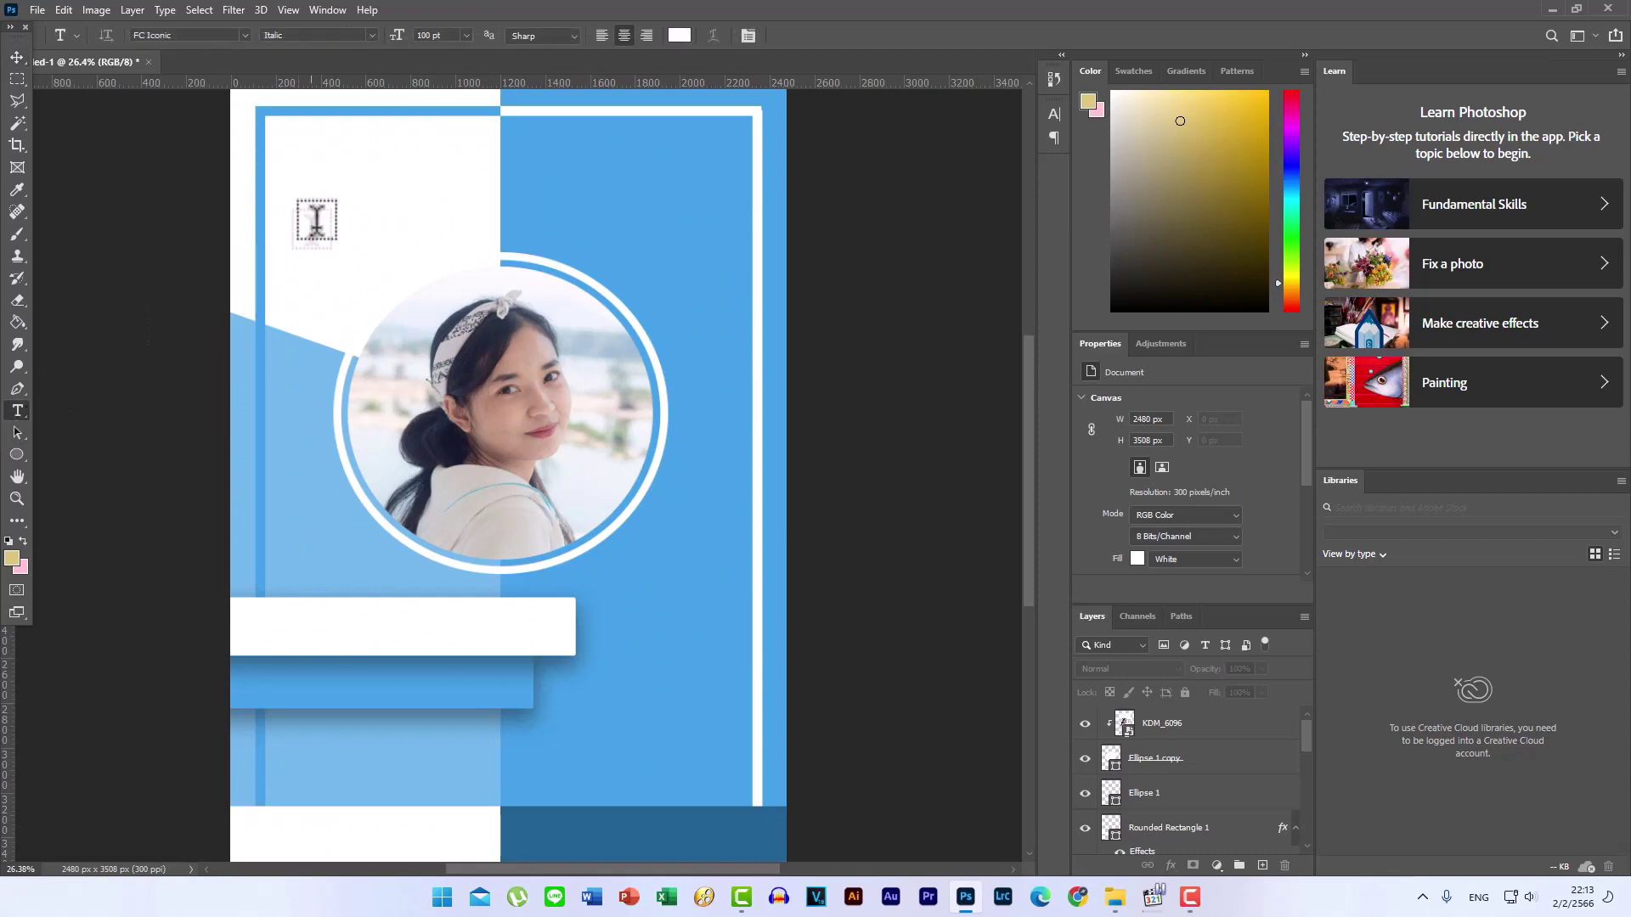
click(397, 174)
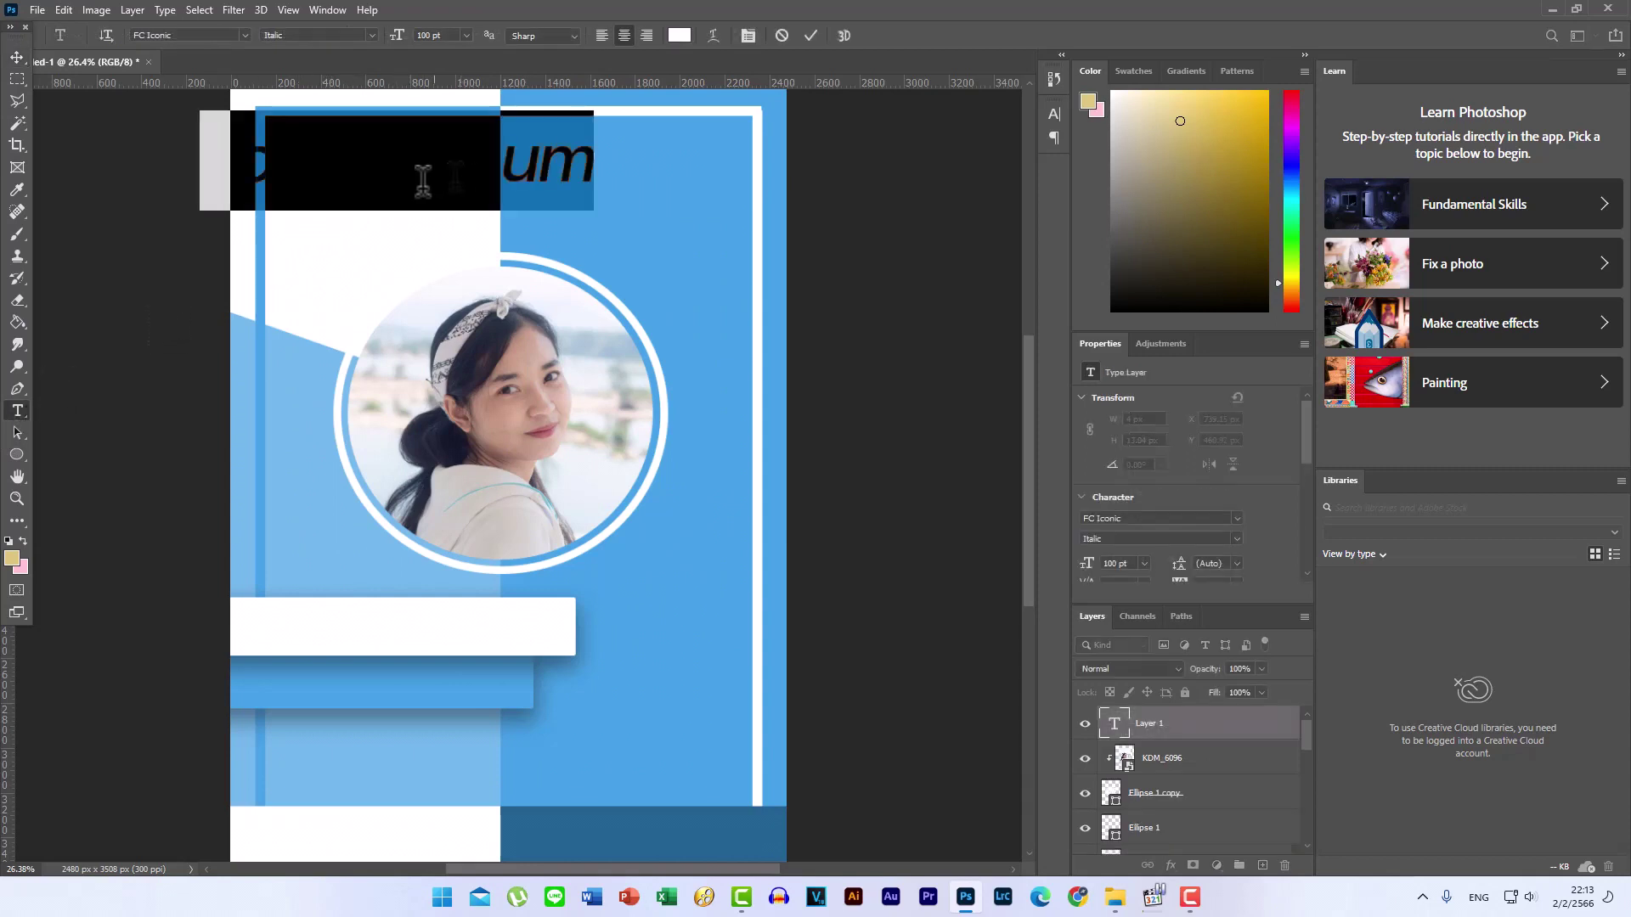
click(679, 36)
drag(1009, 490, 999, 633)
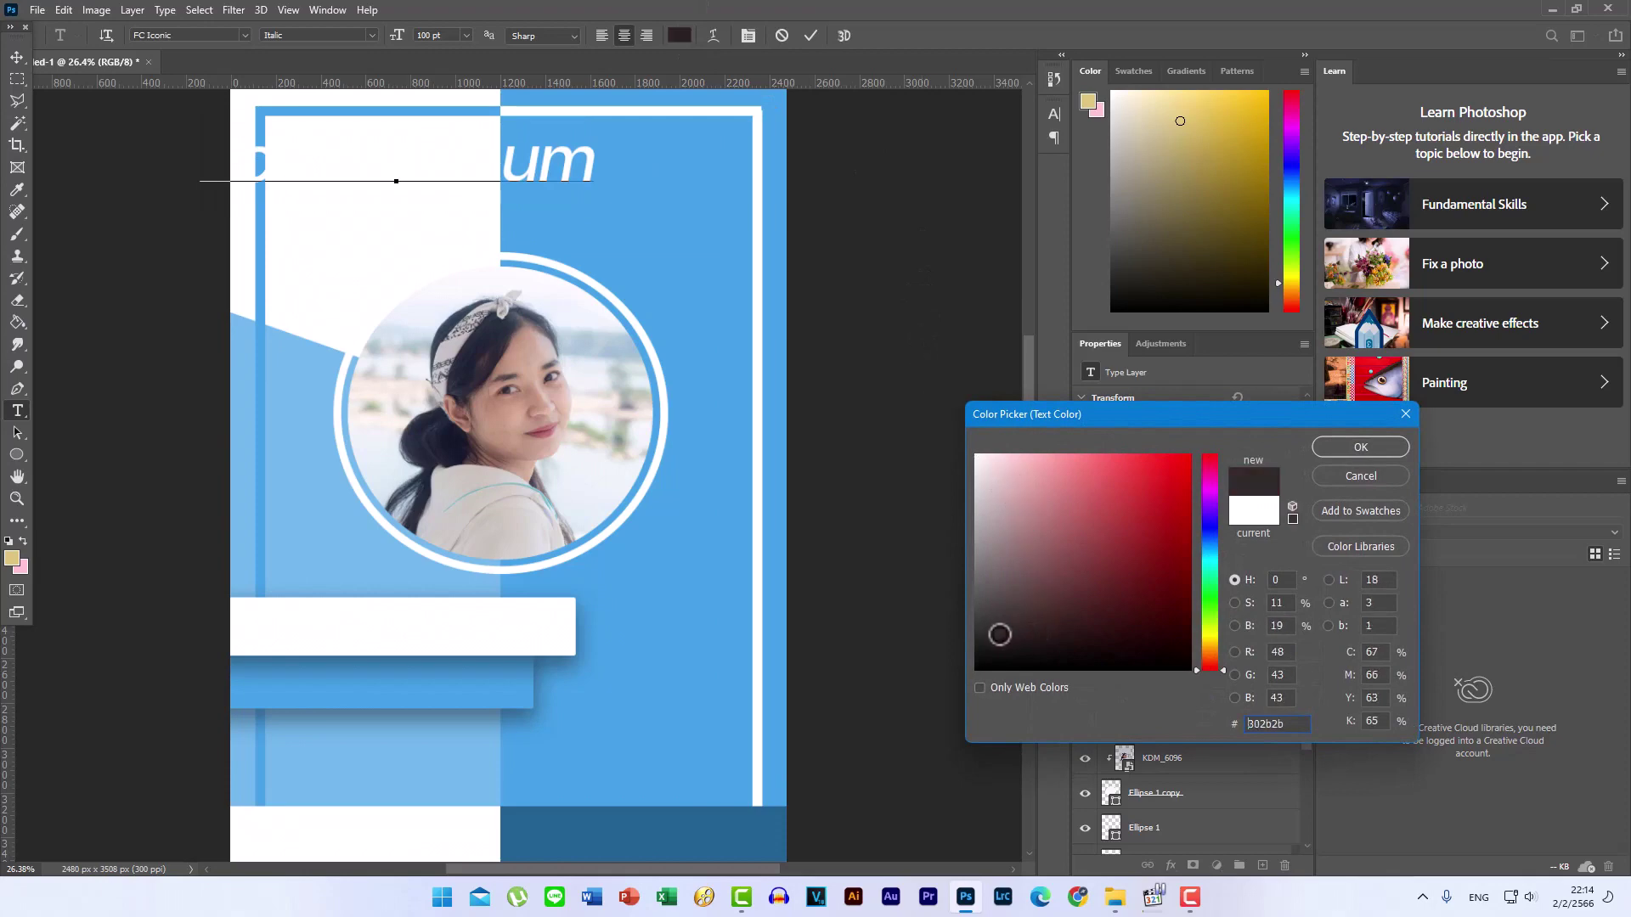
click(1353, 445)
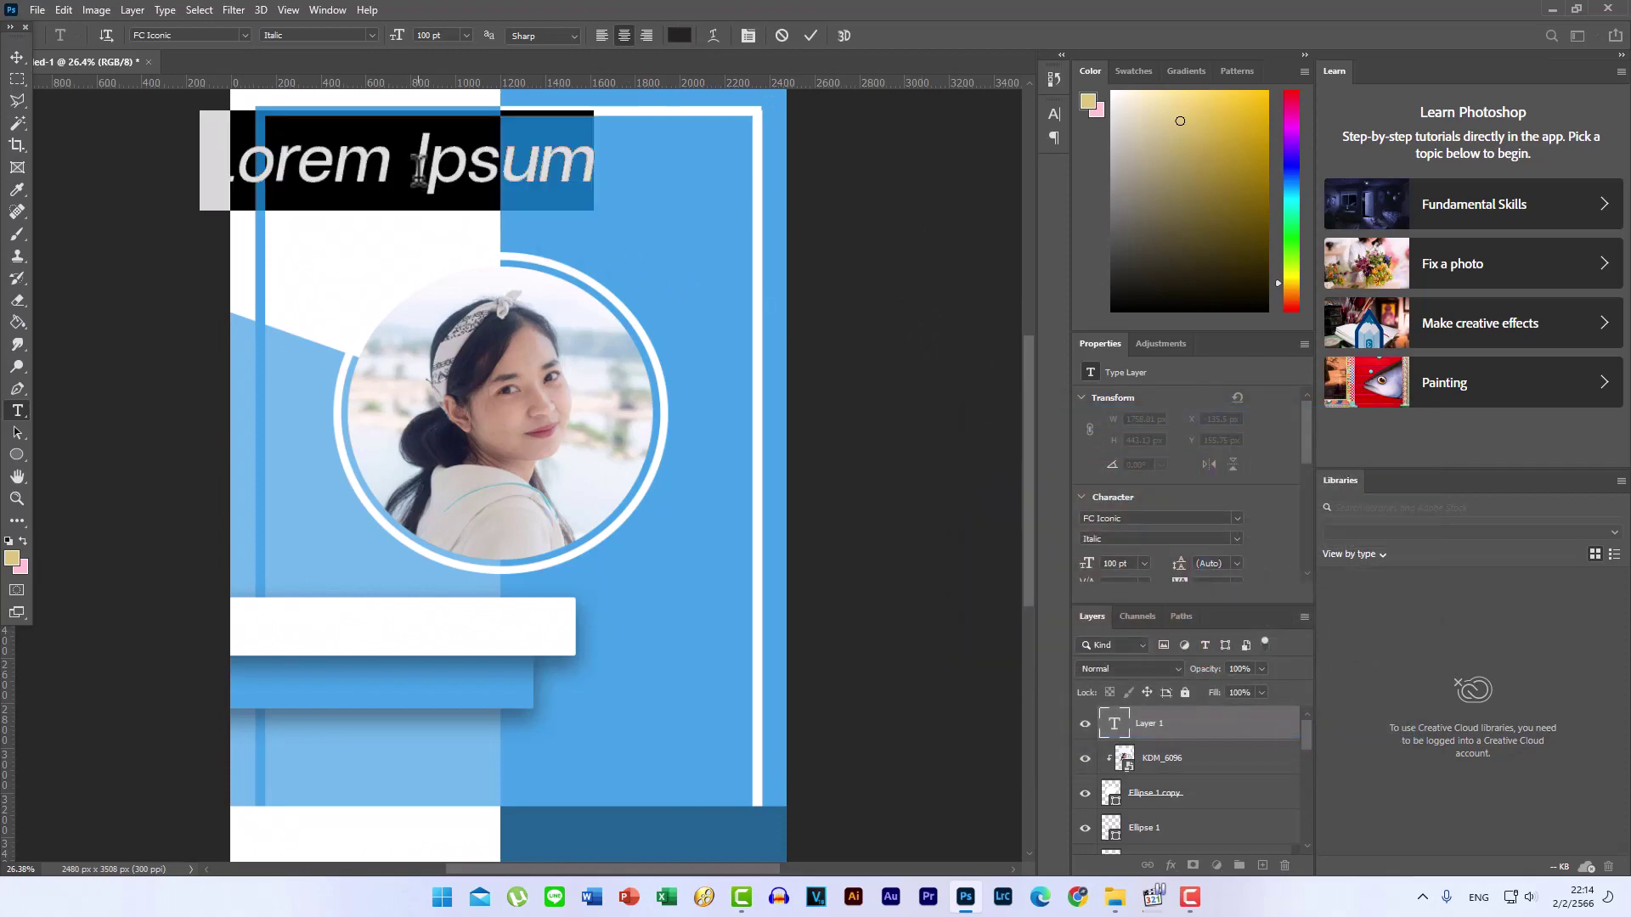
text(PORT)
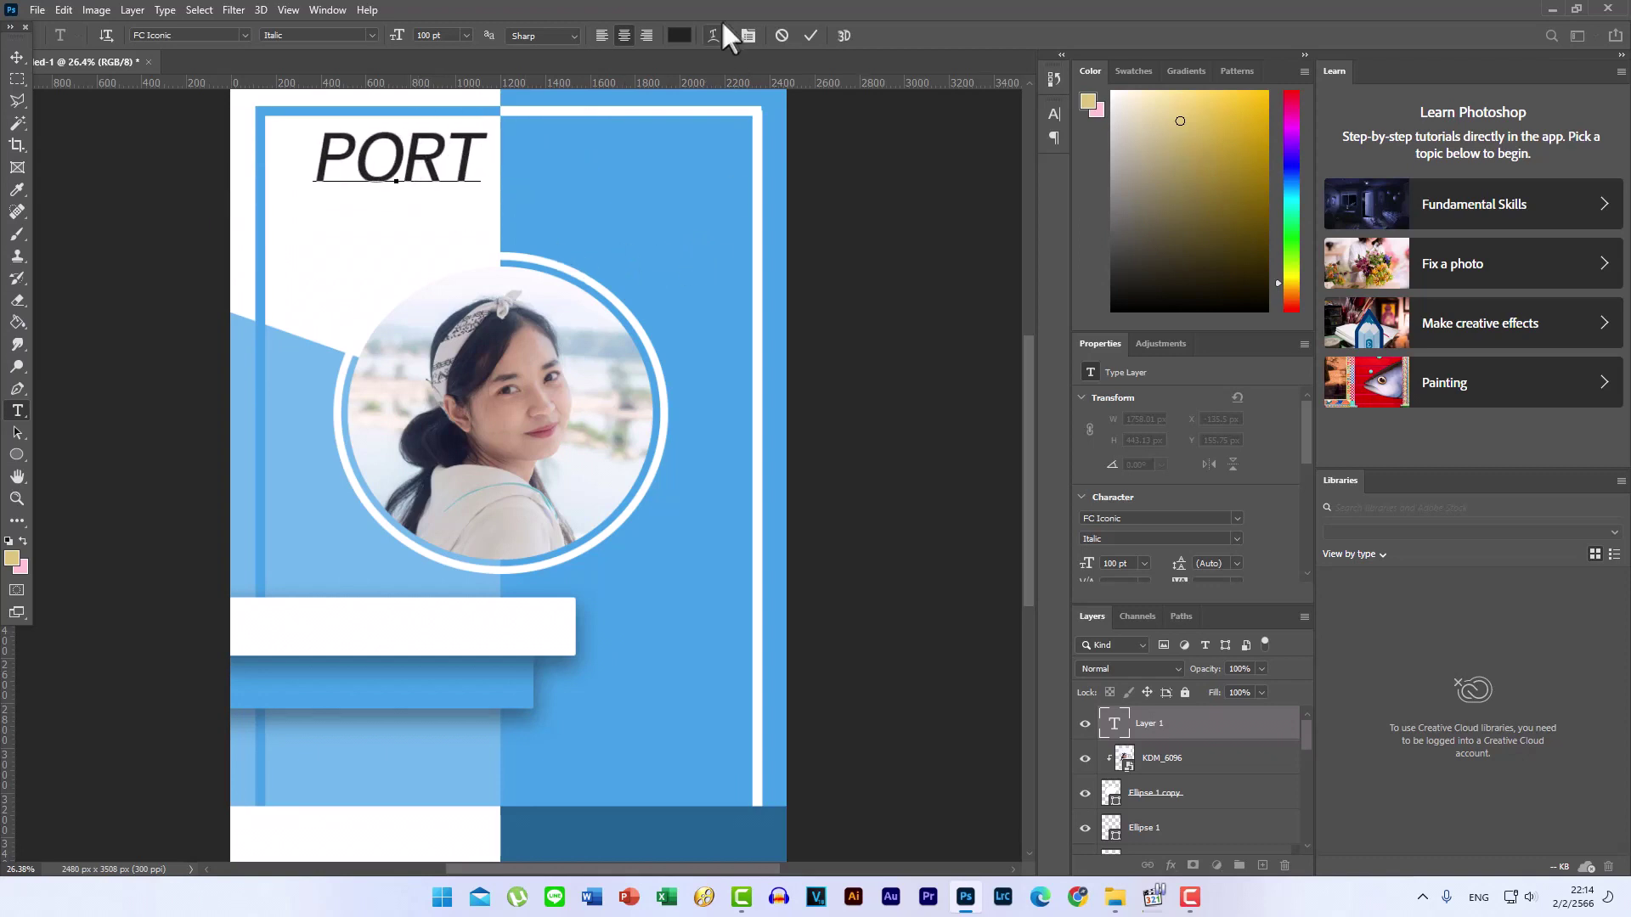
click(806, 34)
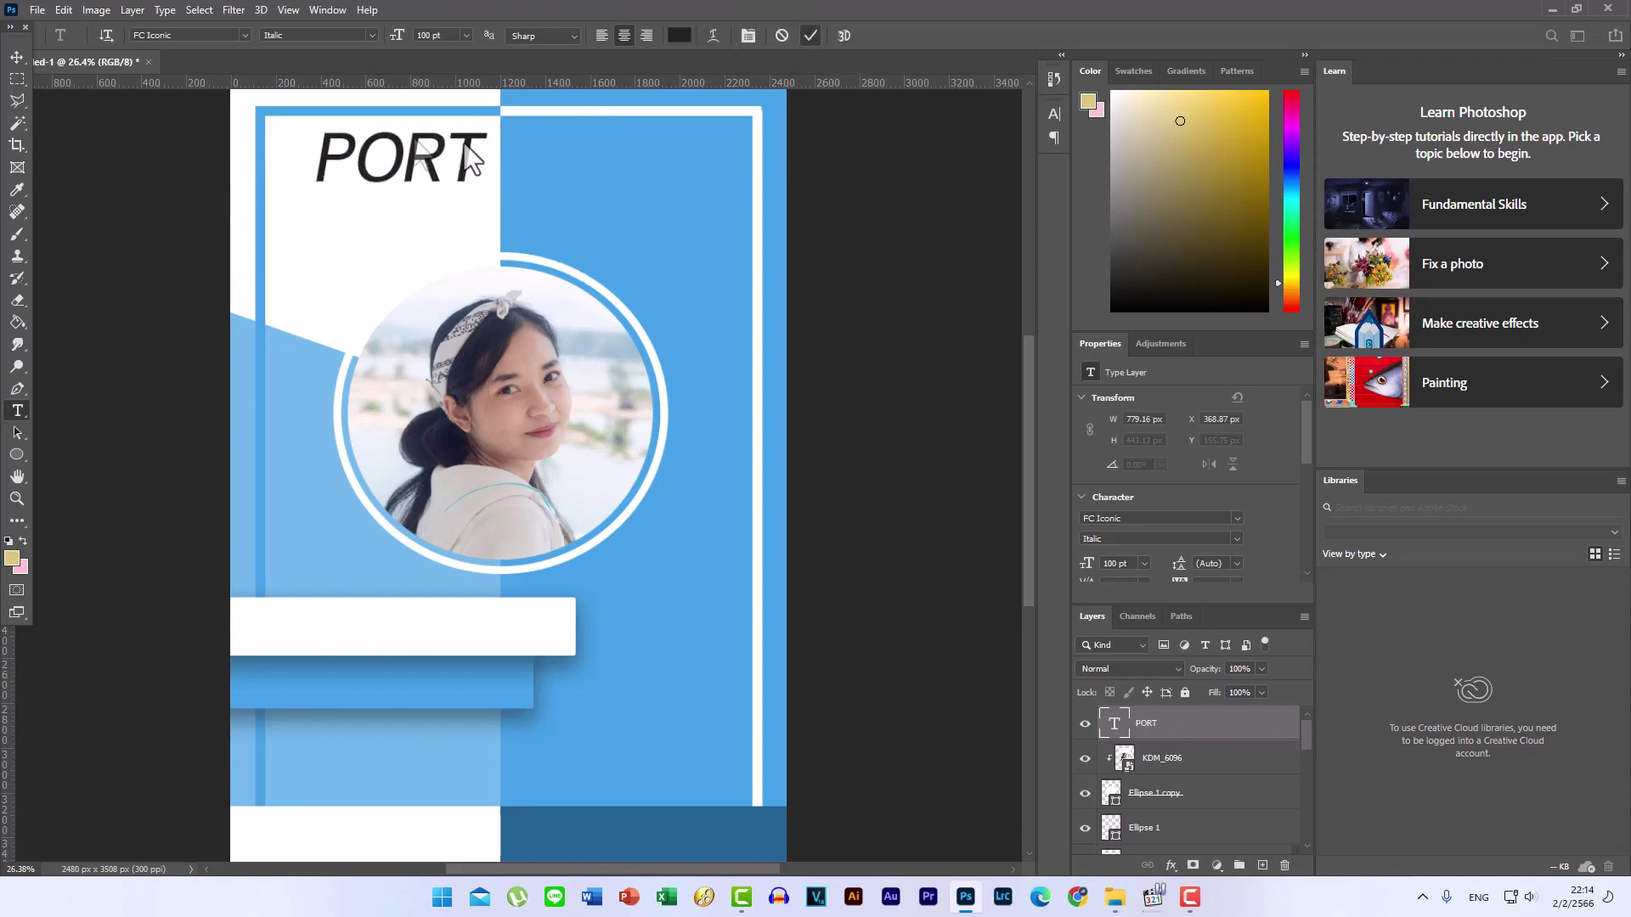
- Position PORT above the portrait and drag a duplicate onto the blue half
click(17, 57)
mouse_move(396, 162)
mouse_down()
mouse_move(396, 195)
mouse_move(480, 197)
mouse_up()
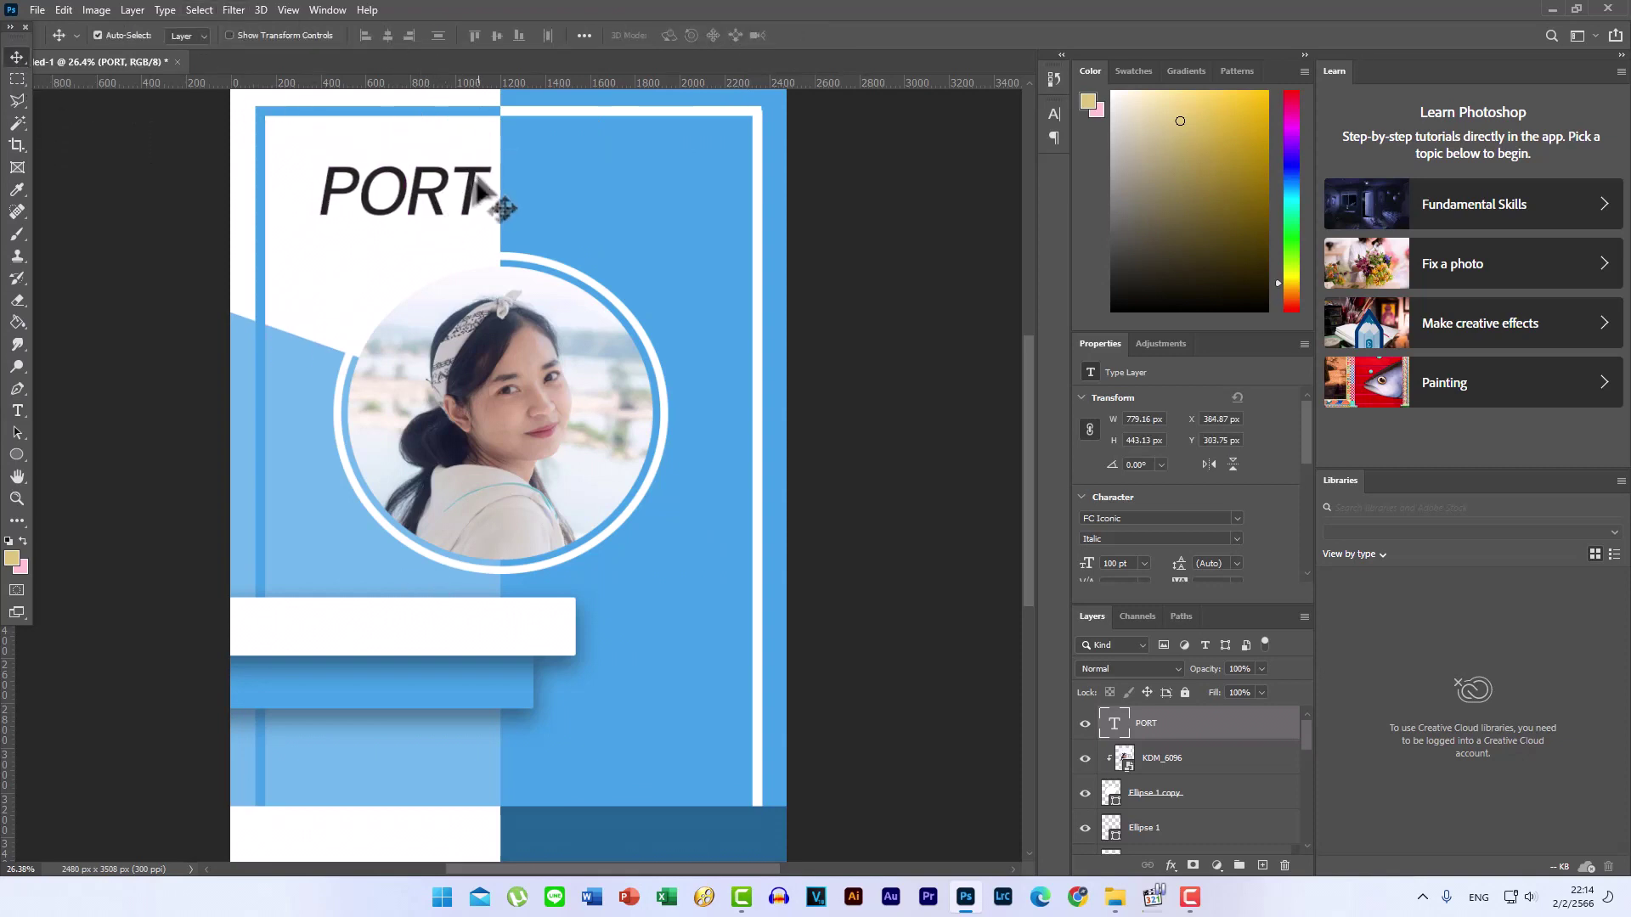
drag(480, 197, 468, 200)
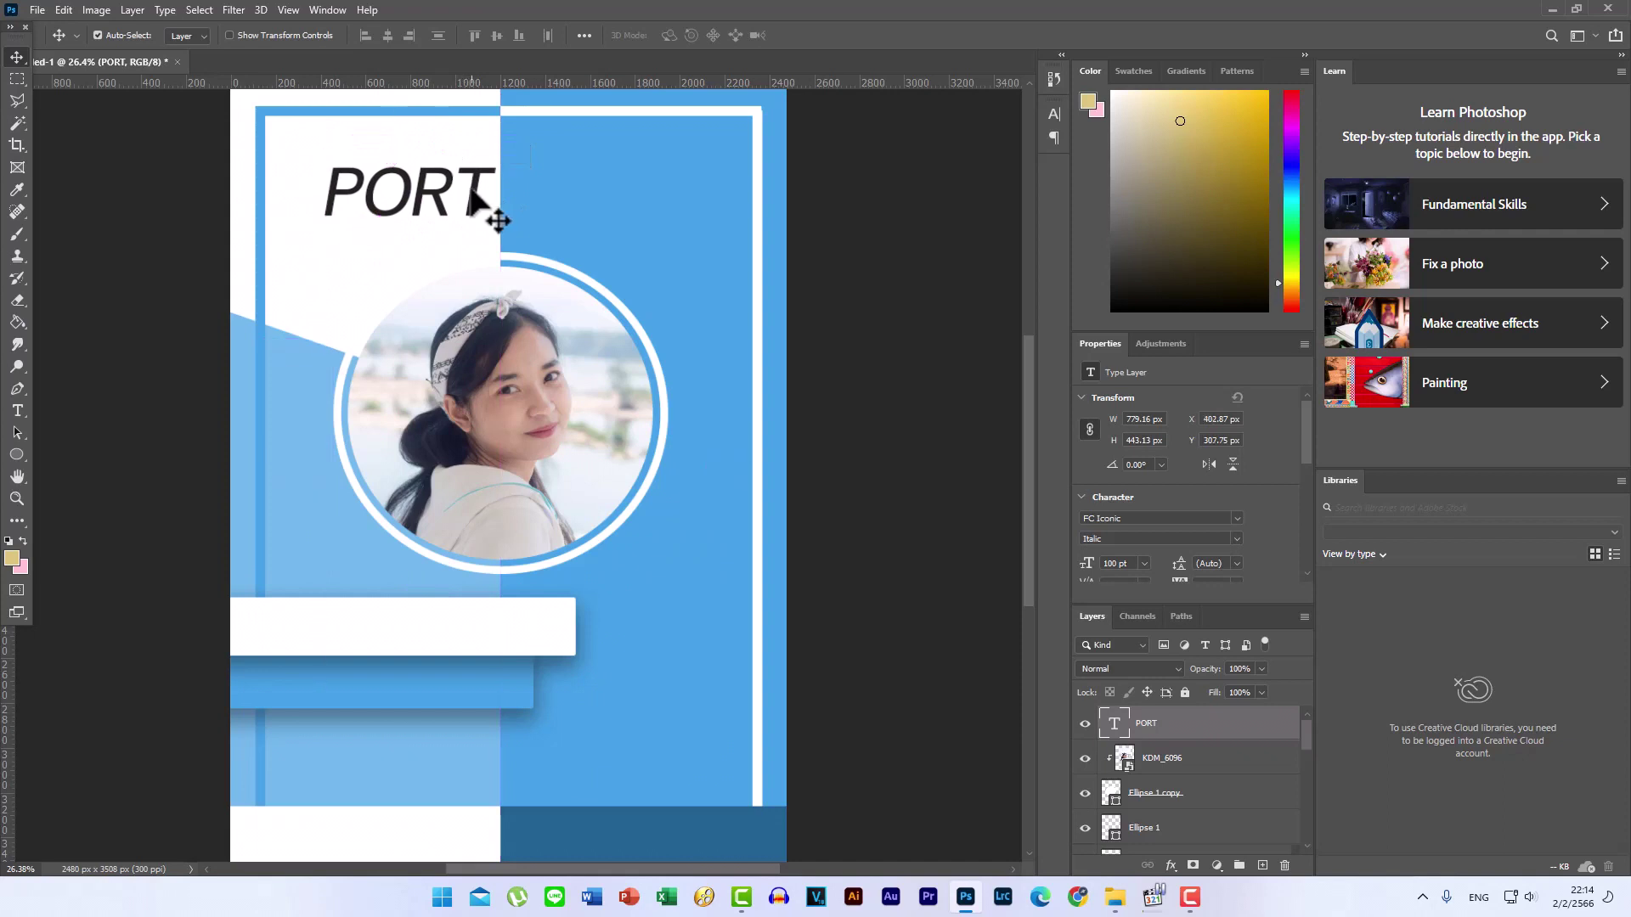
key(Right)
key(Right)
key(Right)
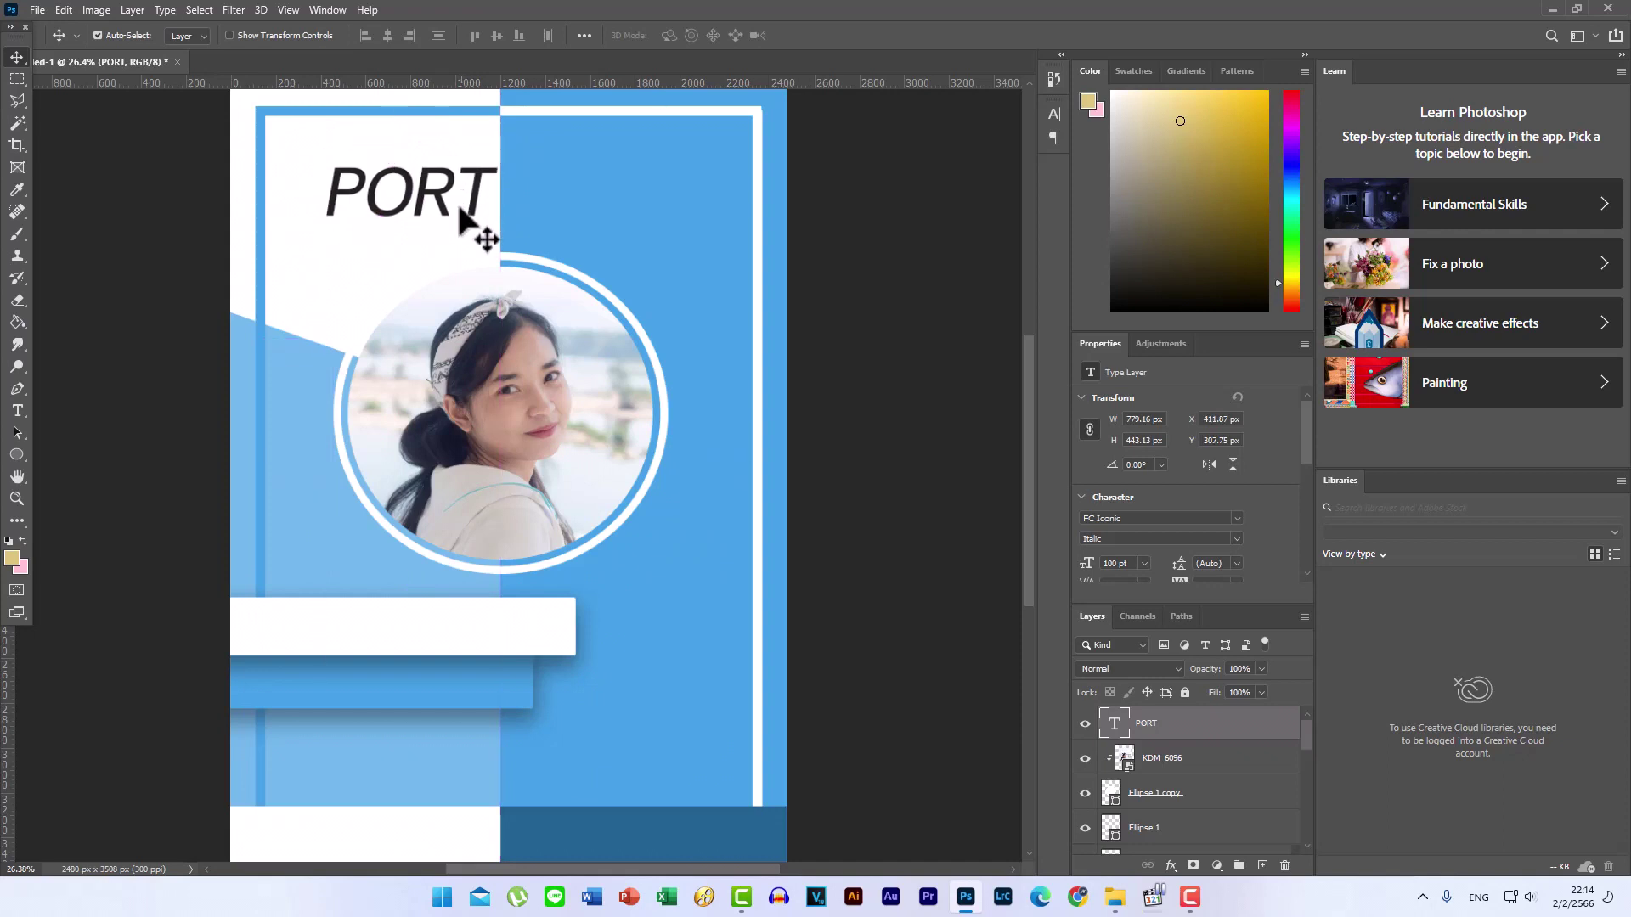
key(ctrl)
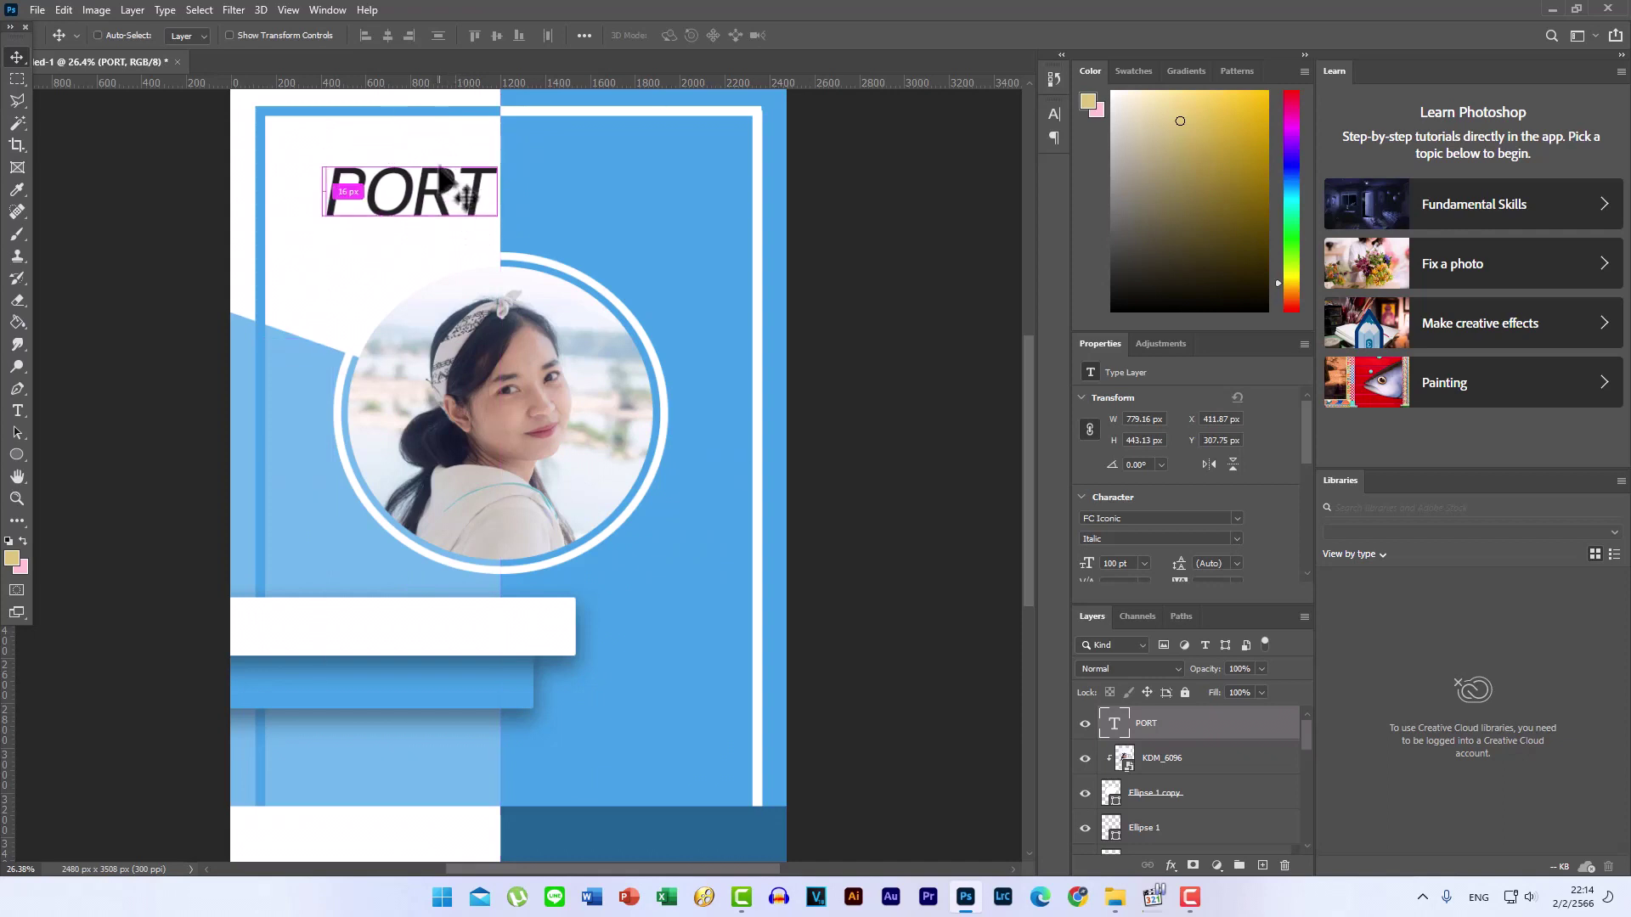
drag(446, 161, 630, 194)
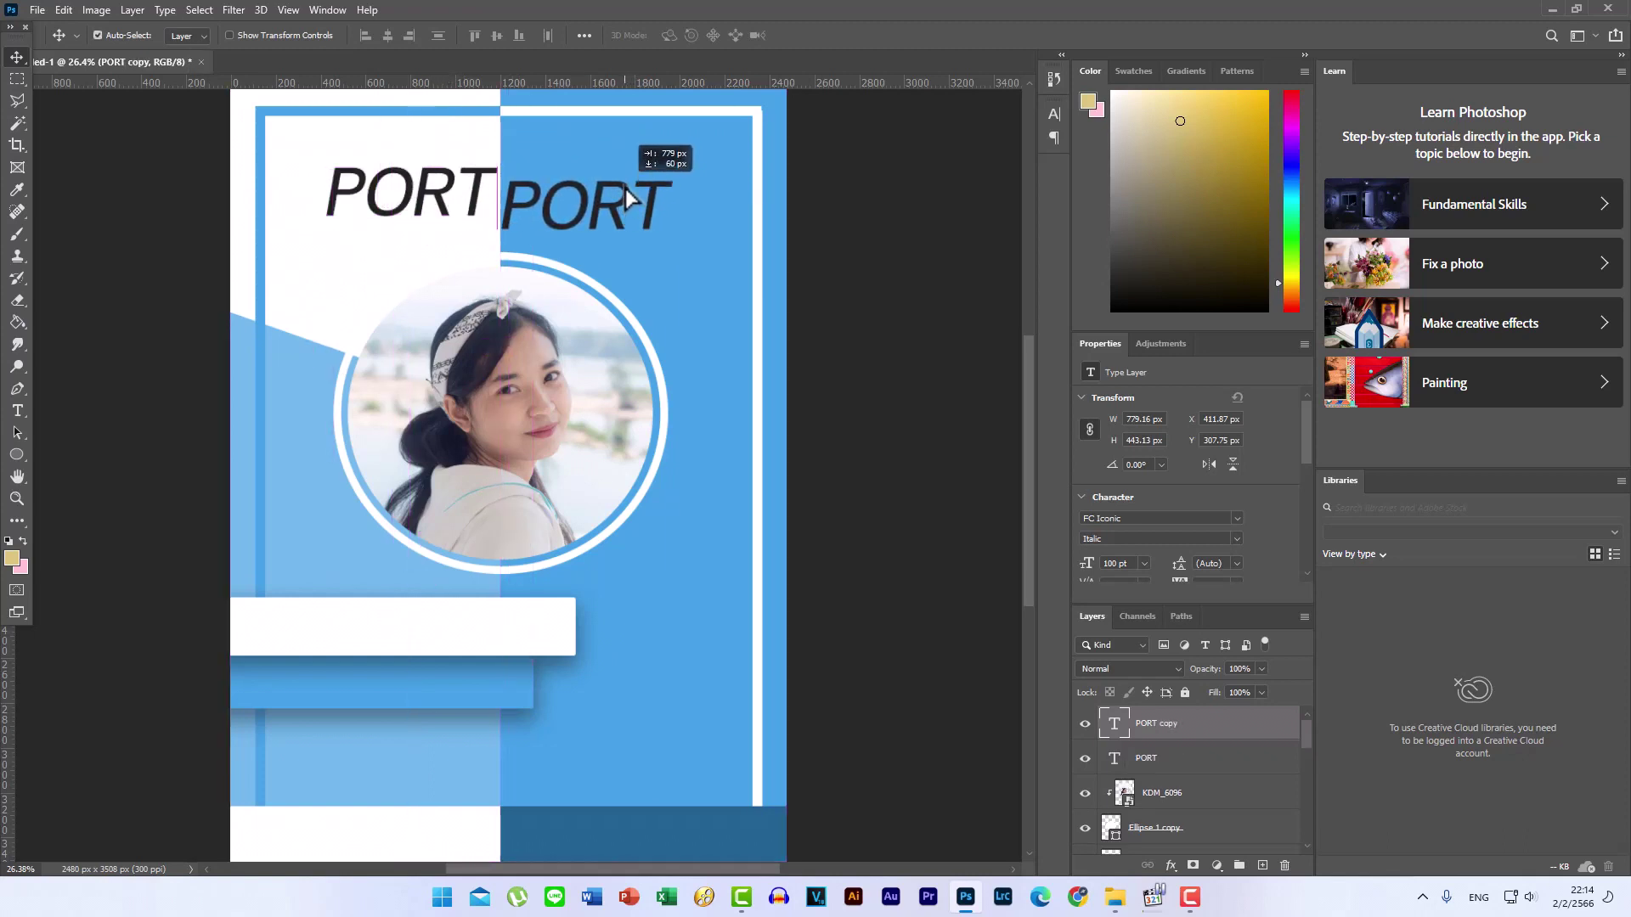
- Retype the PORT copy as 'FOLIO' and colour it white
drag(630, 184, 630, 185)
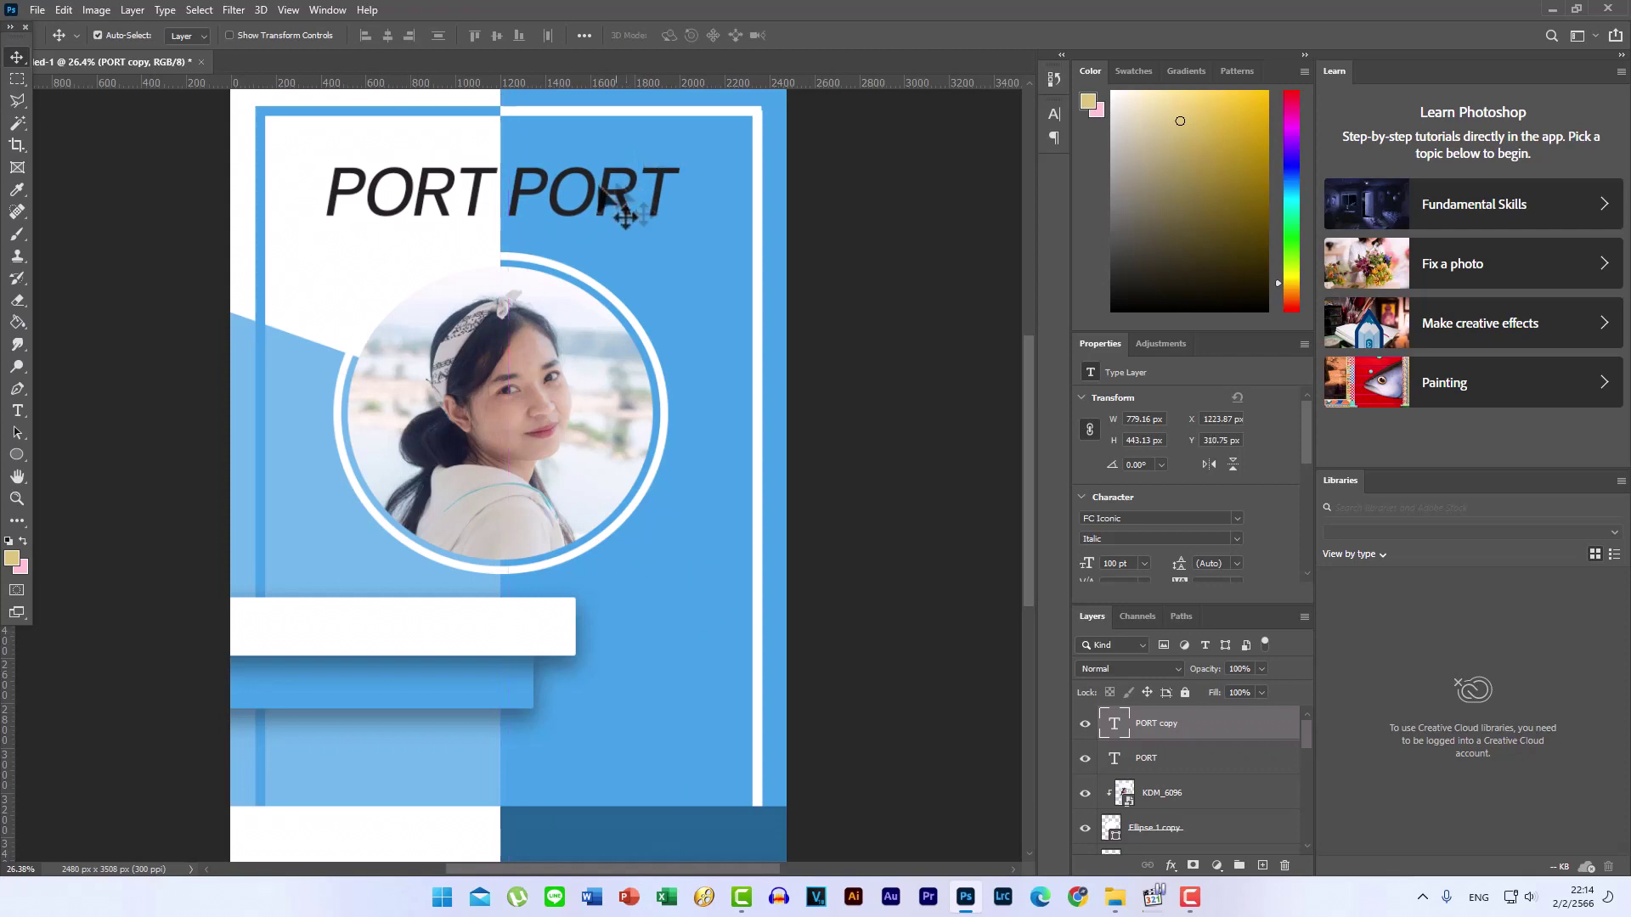
double_click(541, 182)
text(F)
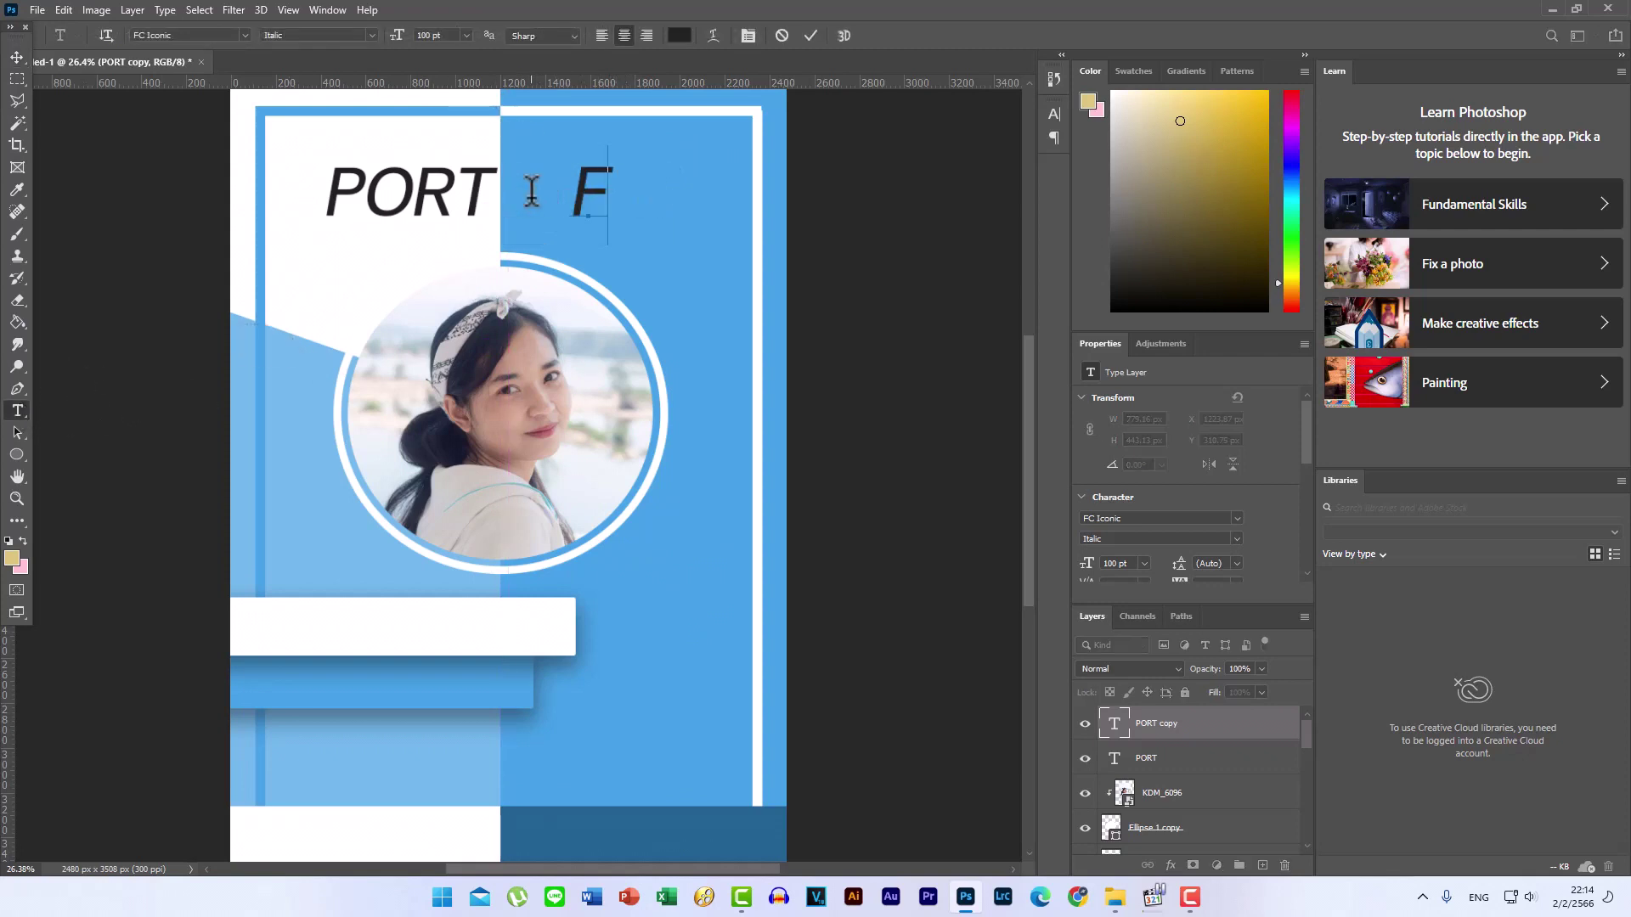
text(OLIO)
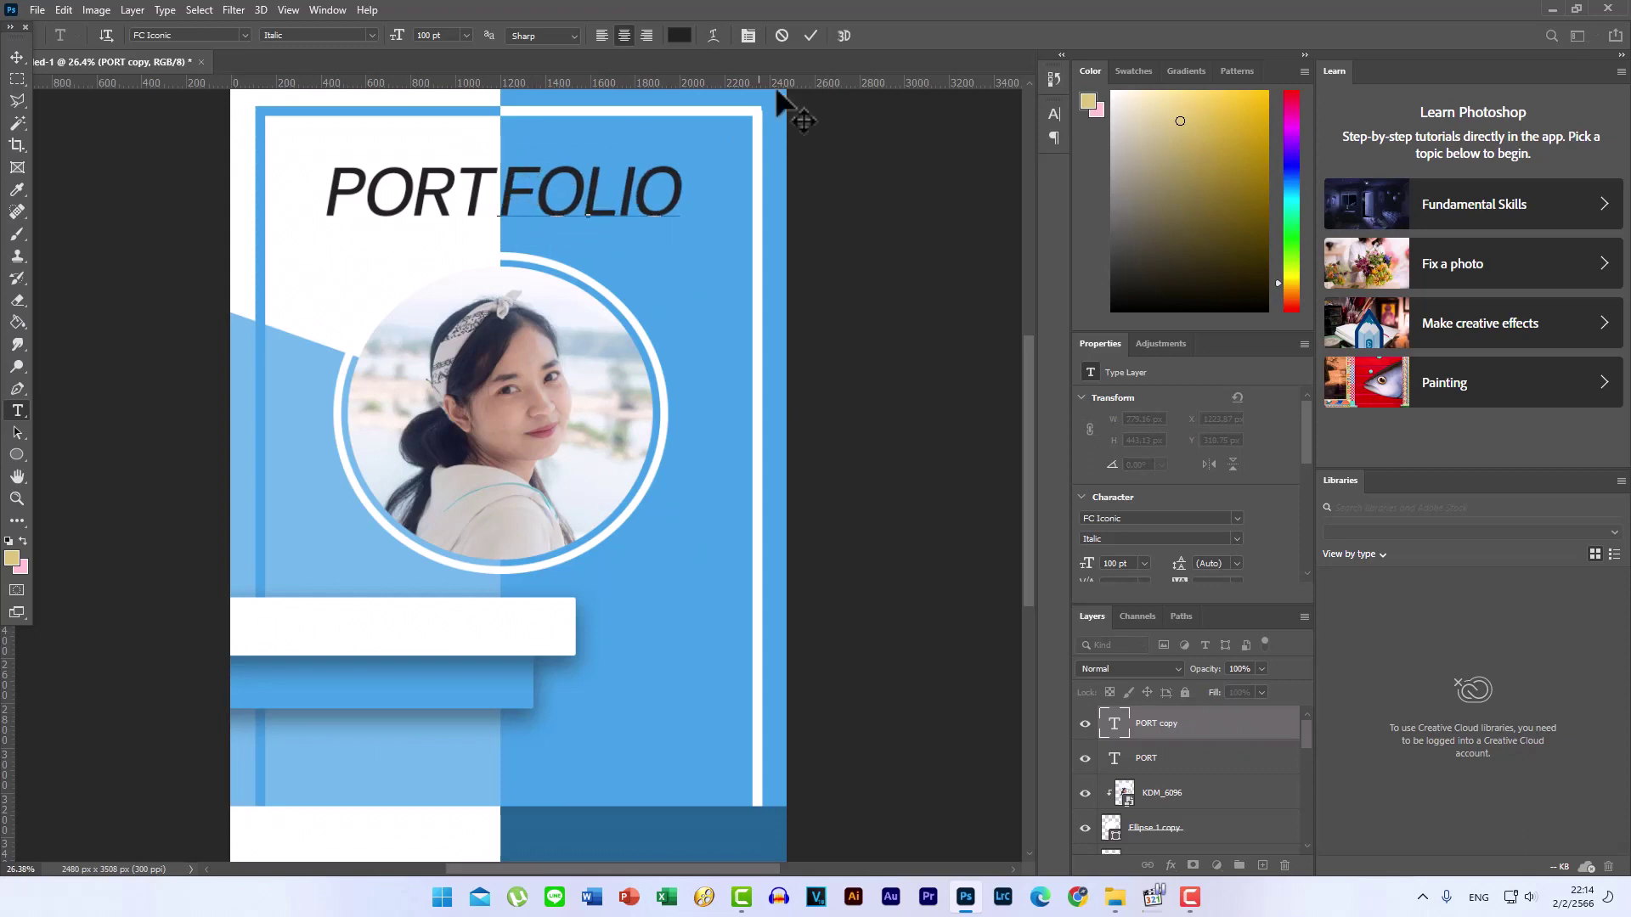
key(ctrl+a)
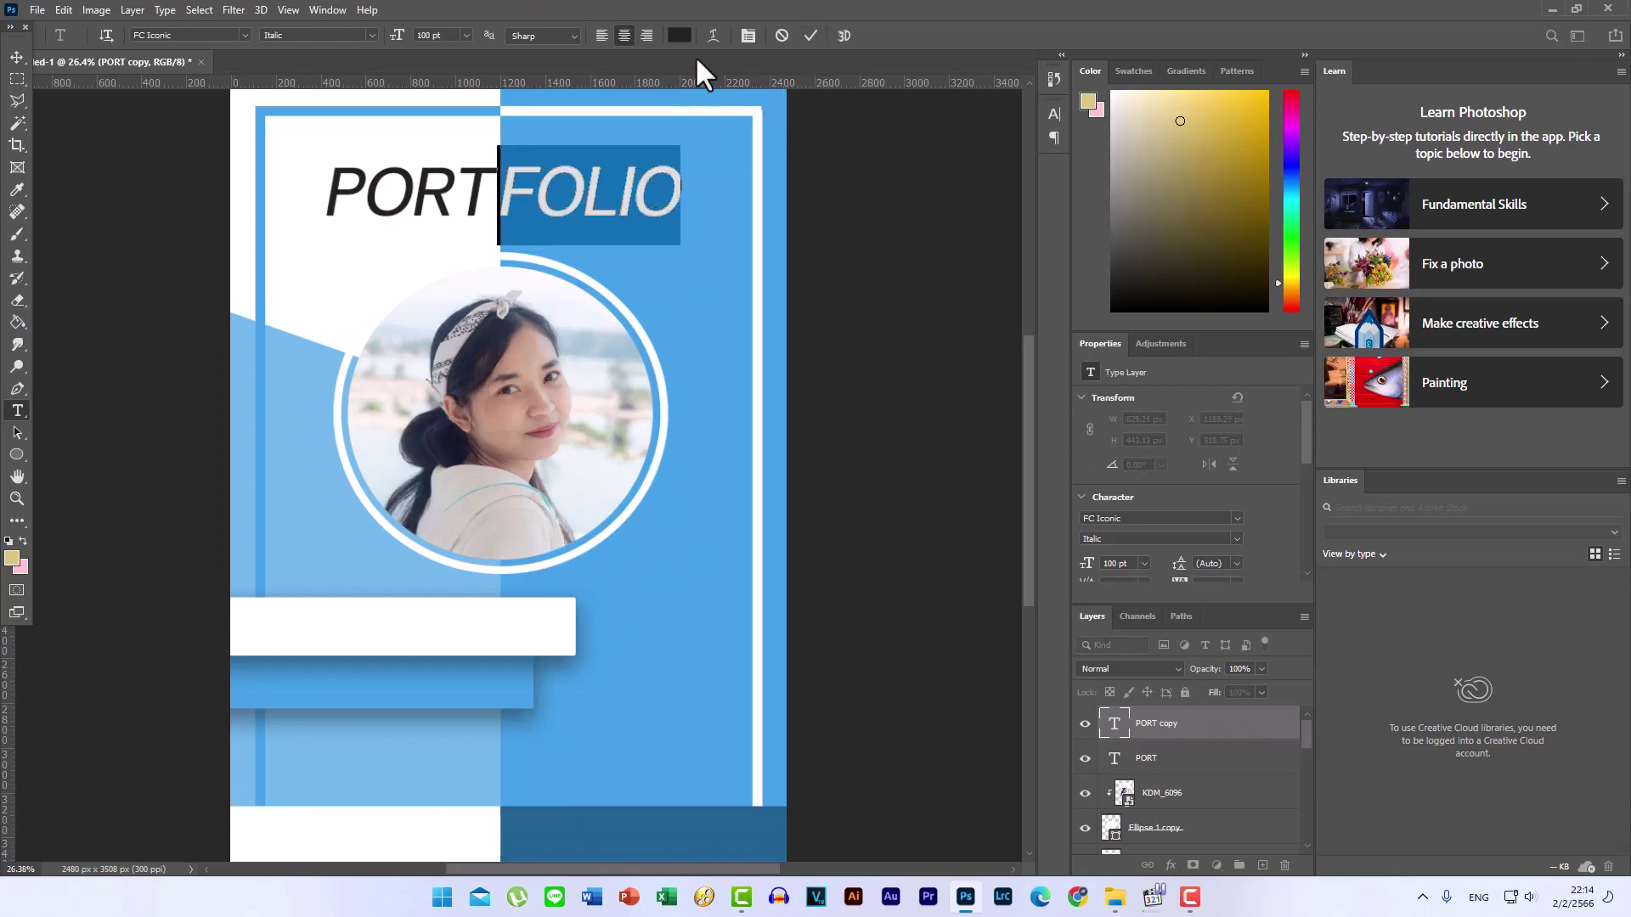
click(679, 35)
drag(1081, 625, 958, 417)
click(1371, 440)
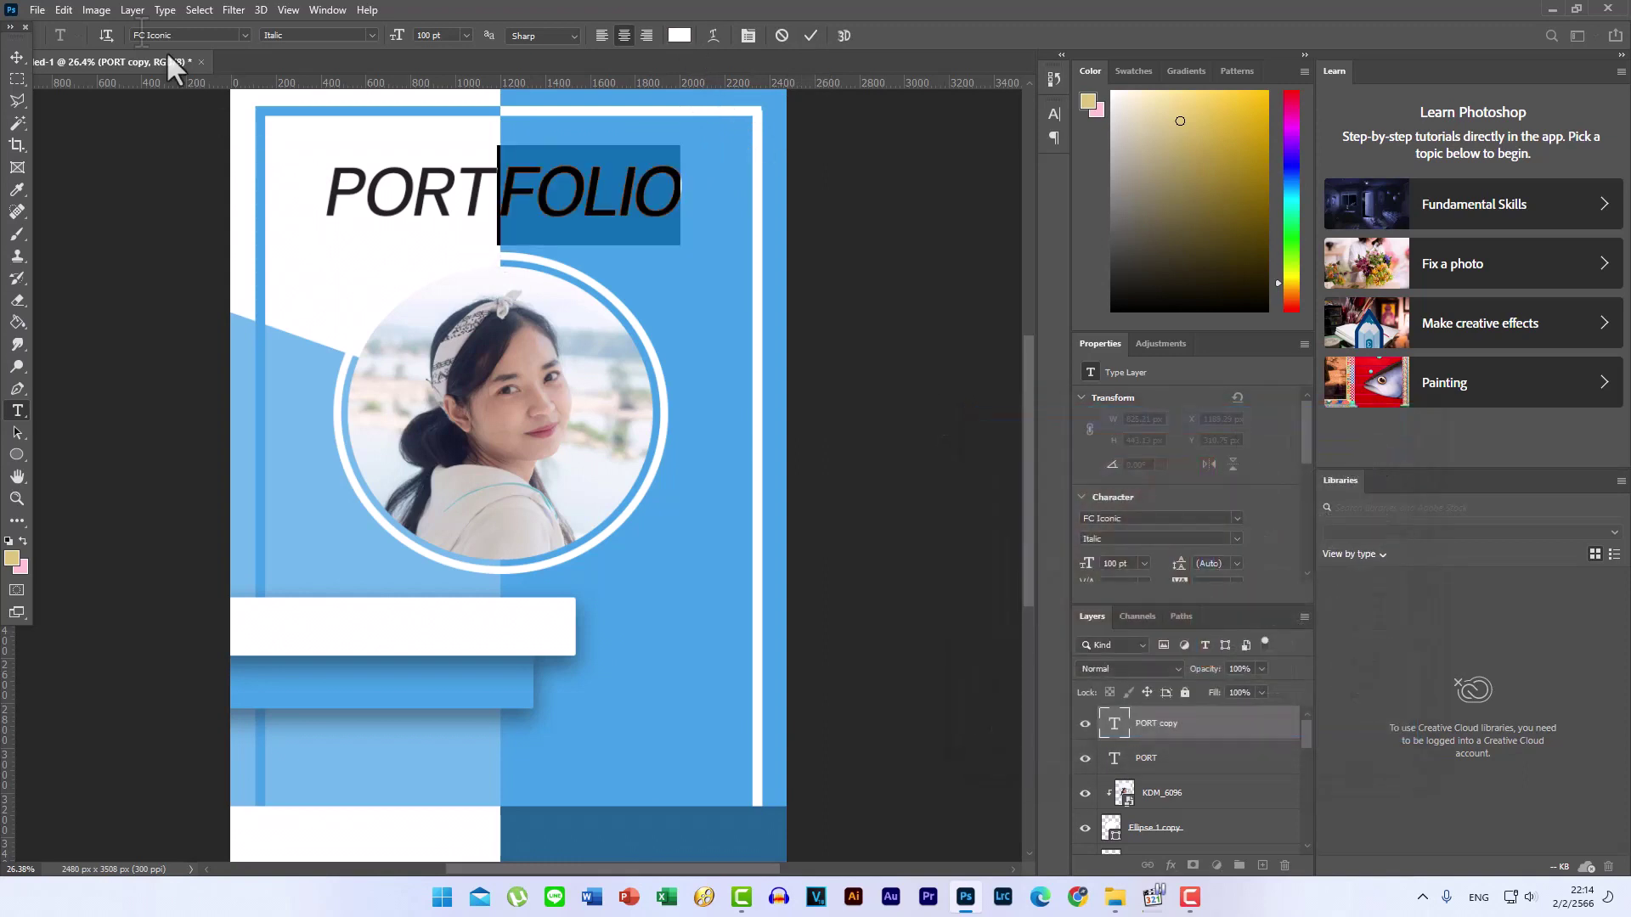
click(17, 56)
- Nudge FOLIO and PORT right to align the PORTFOLIO title
key(Right)
key(Right)
key(Right)
key(Right)
key(Right)
key(Right)
key(Right)
key(Right)
key(Right)
click(473, 202)
key(Right)
key(Right)
key(Right)
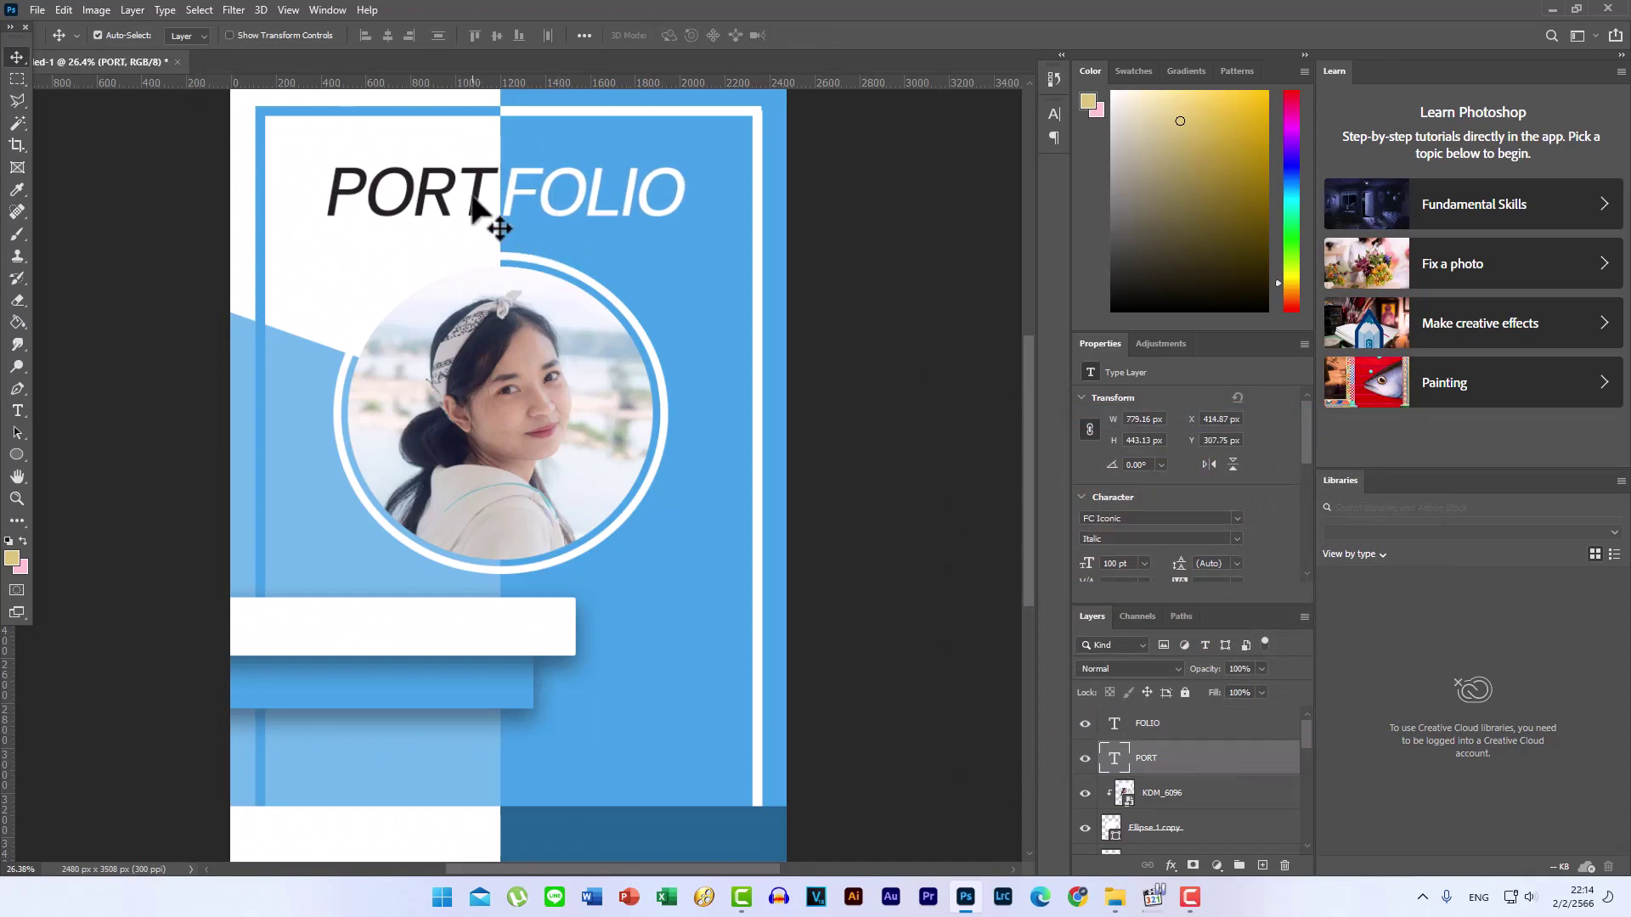
click(521, 195)
click(955, 208)
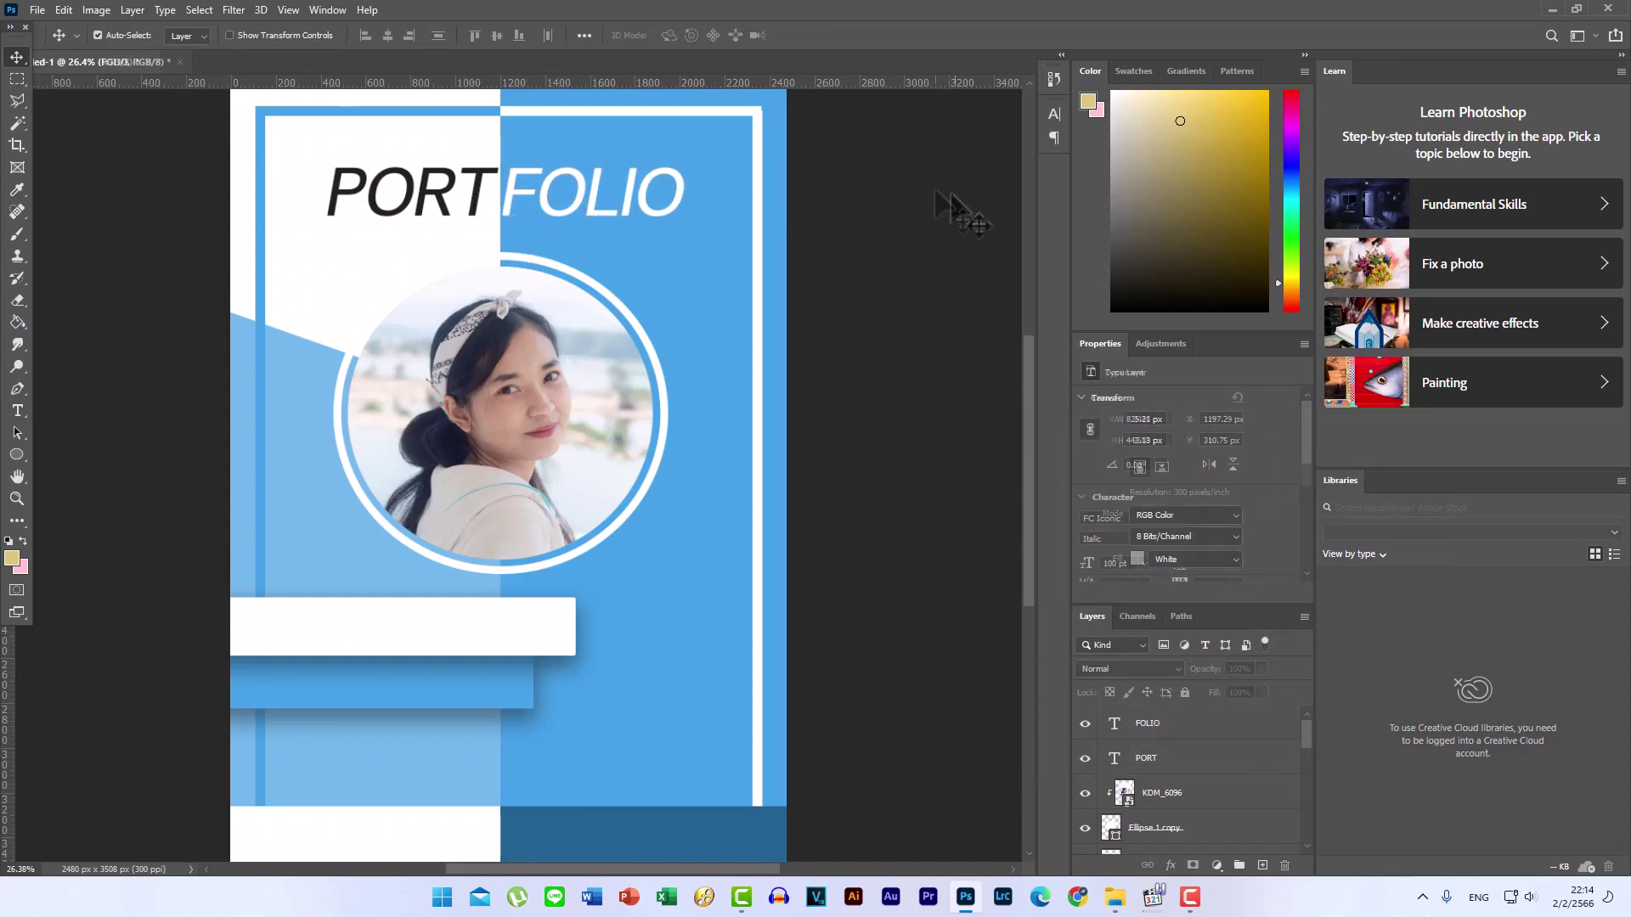
scroll(571, 518, down, 1)
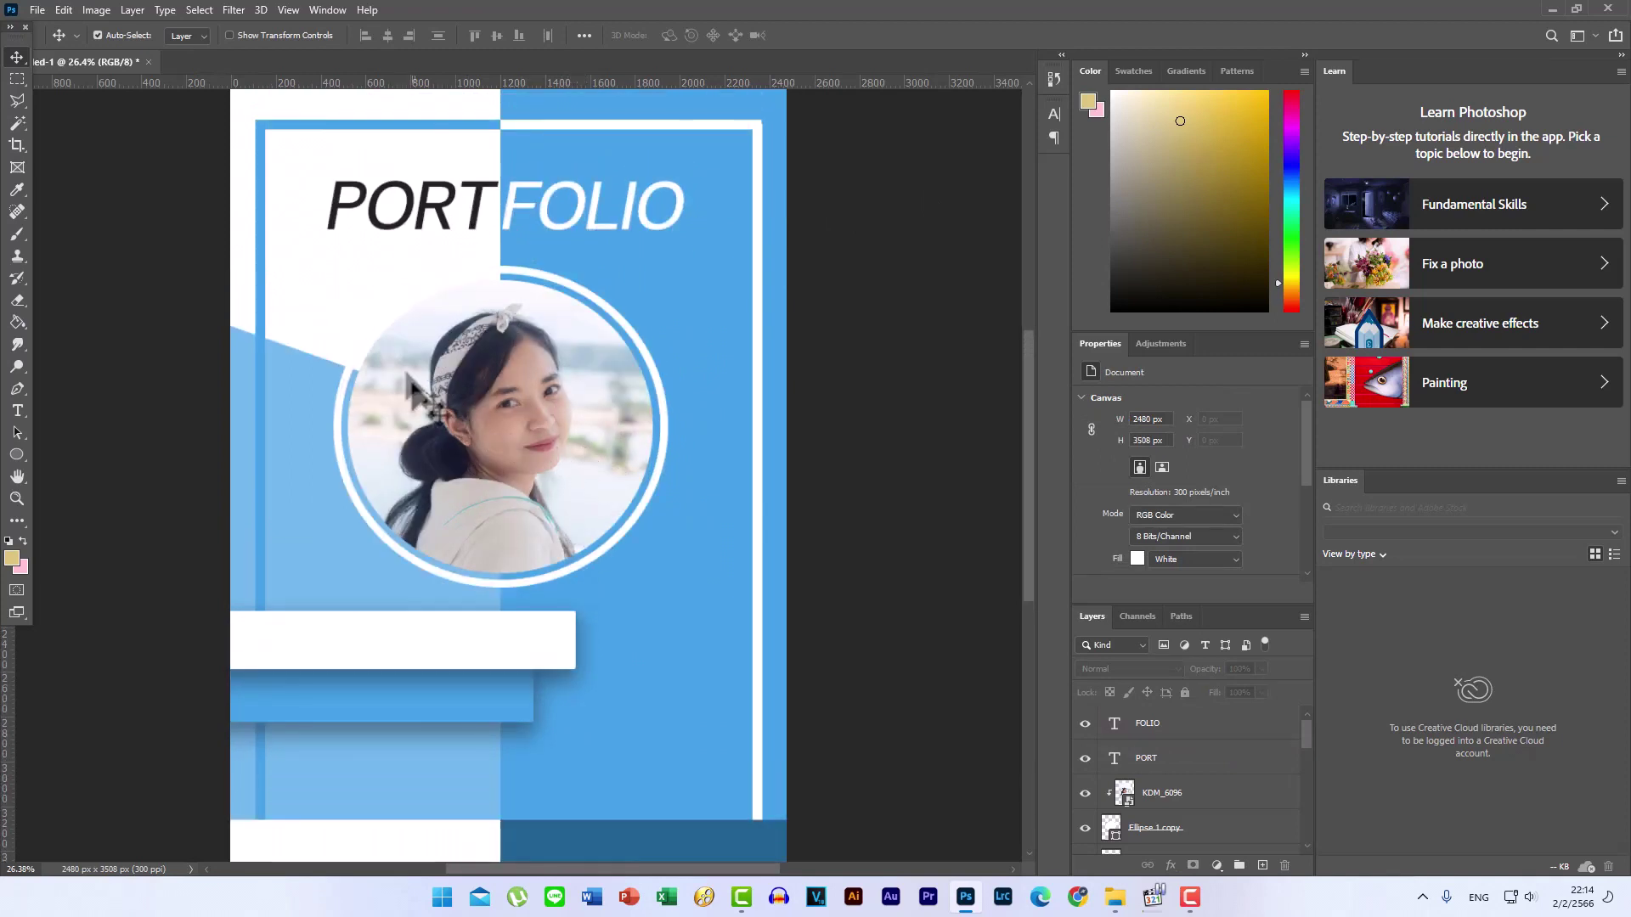
scroll(673, 528, down, 1)
click(17, 411)
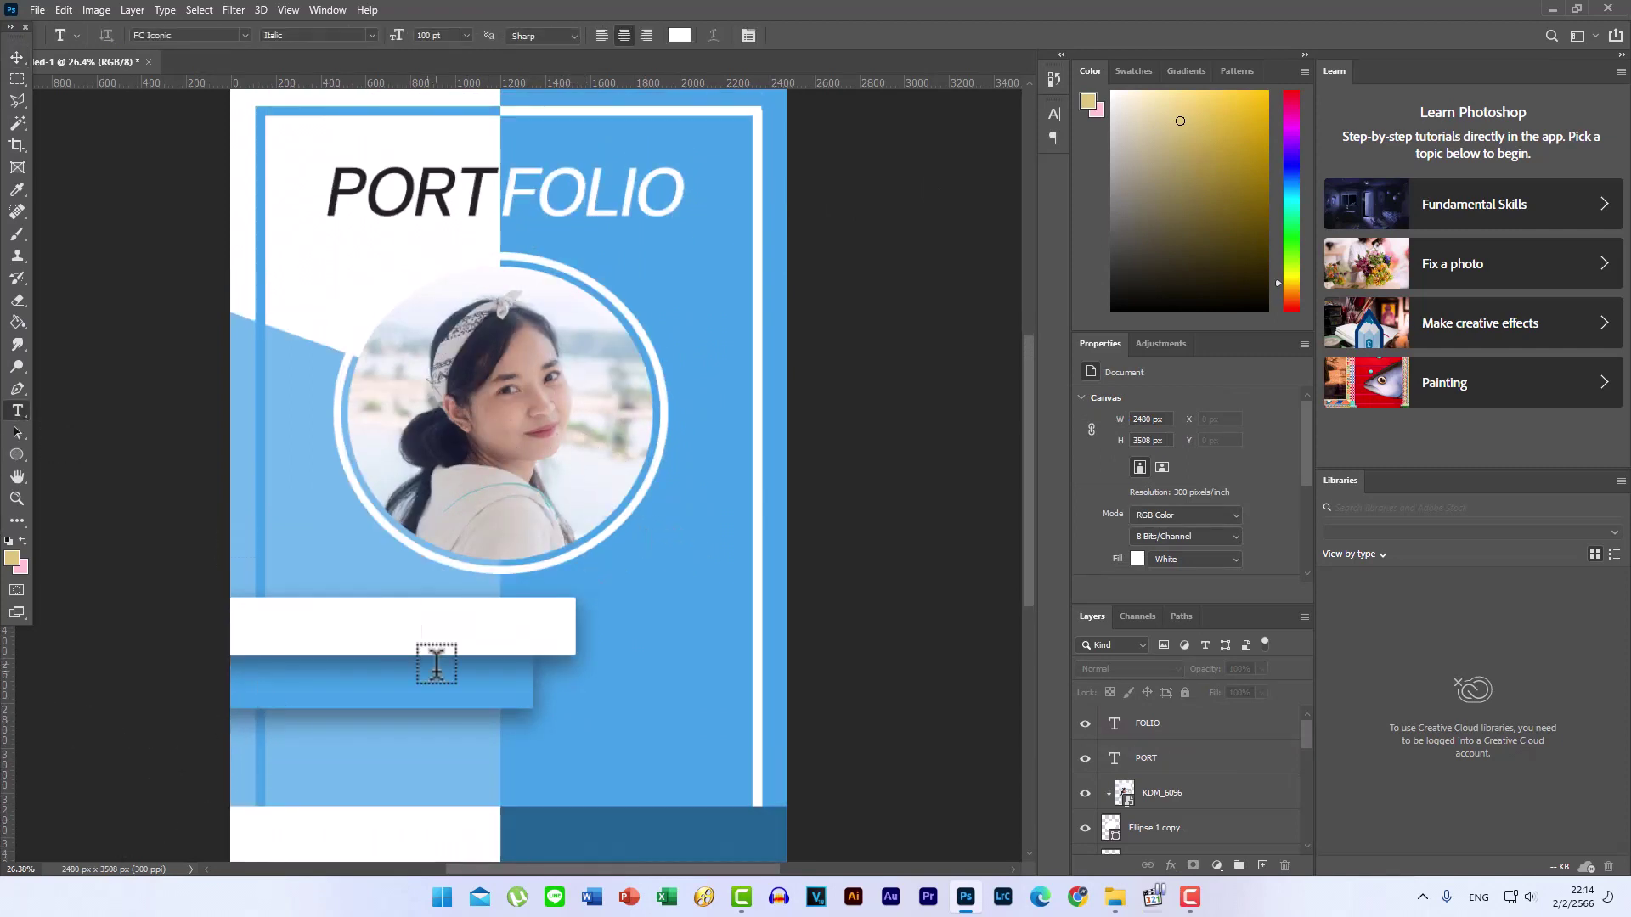
- Add a 48 pt text line in the cover's sampled blue and position it on the white bar
click(423, 620)
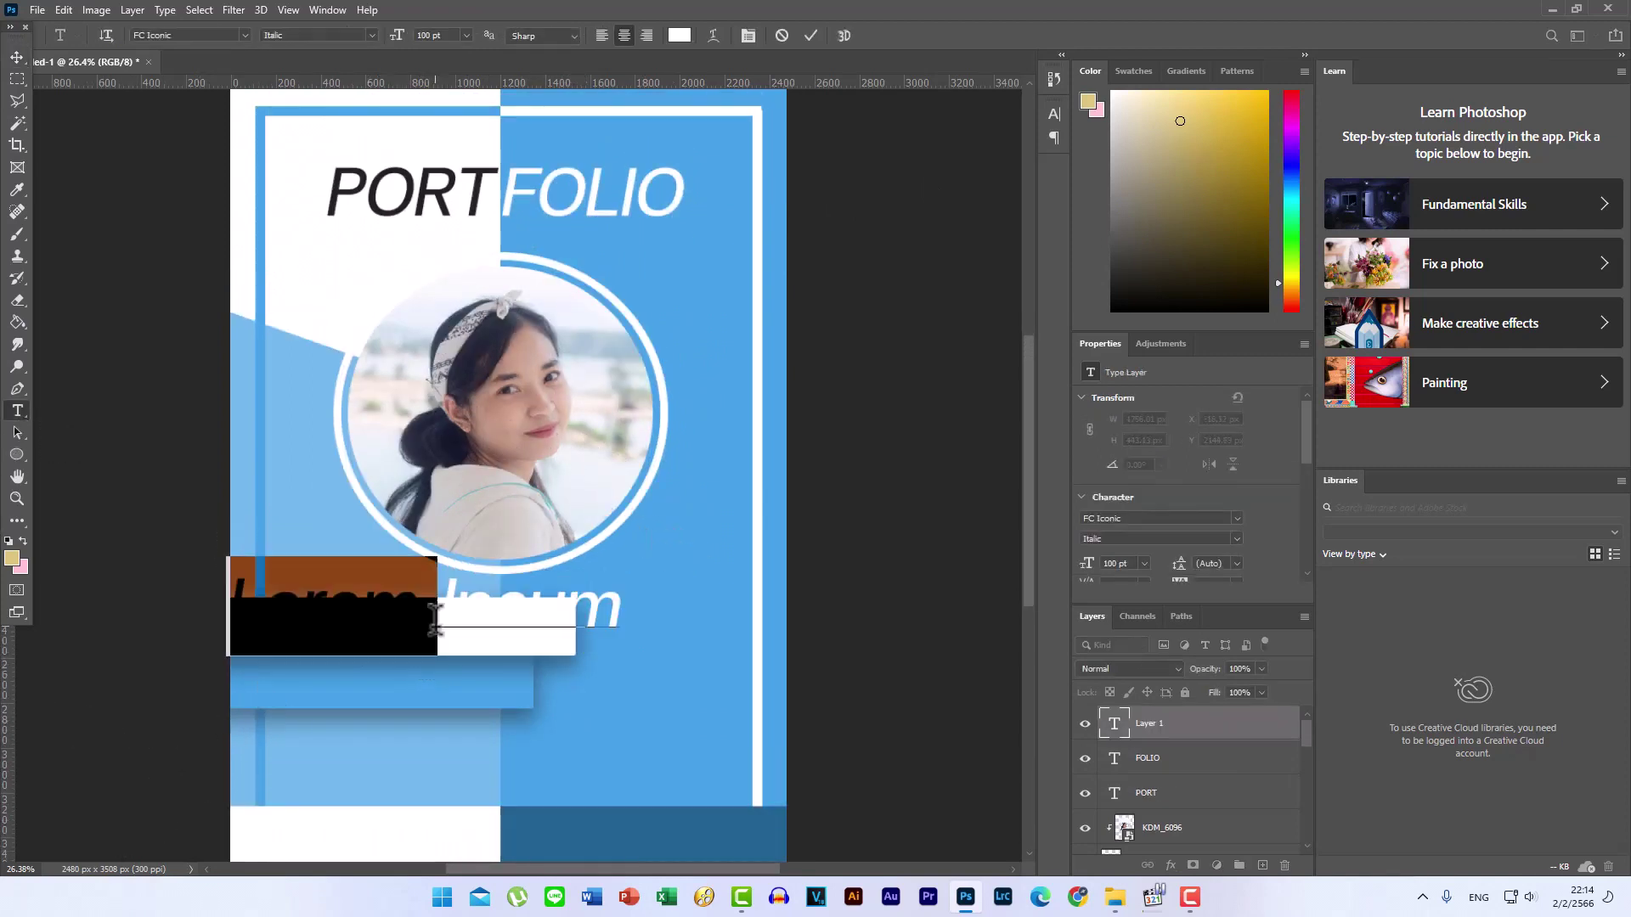
click(679, 35)
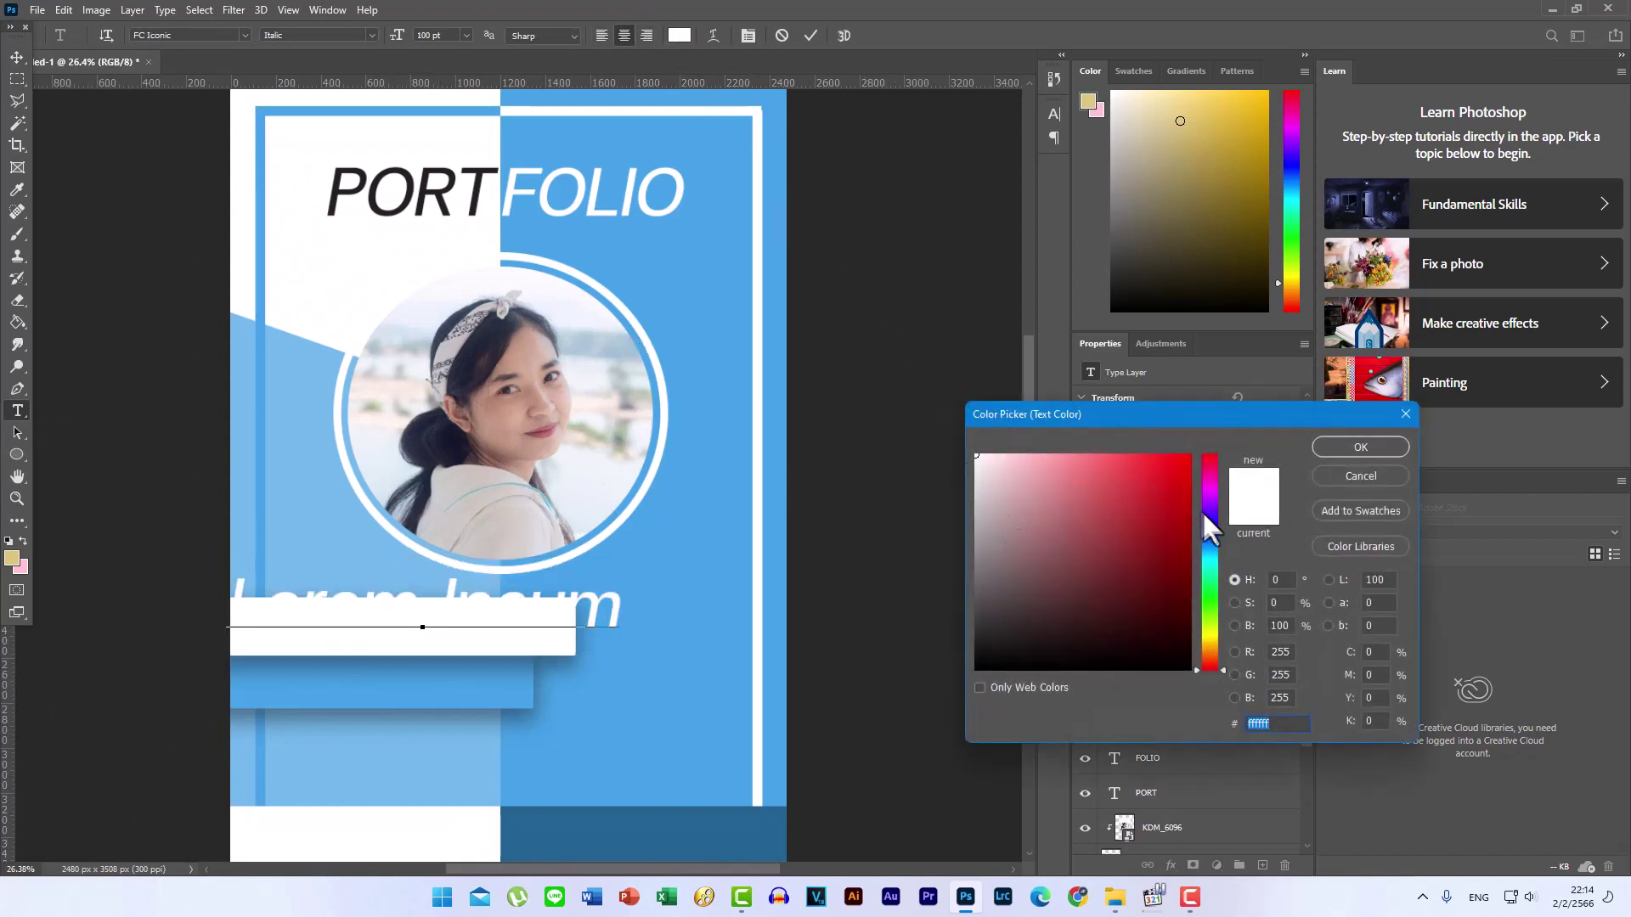
click(710, 592)
click(1361, 447)
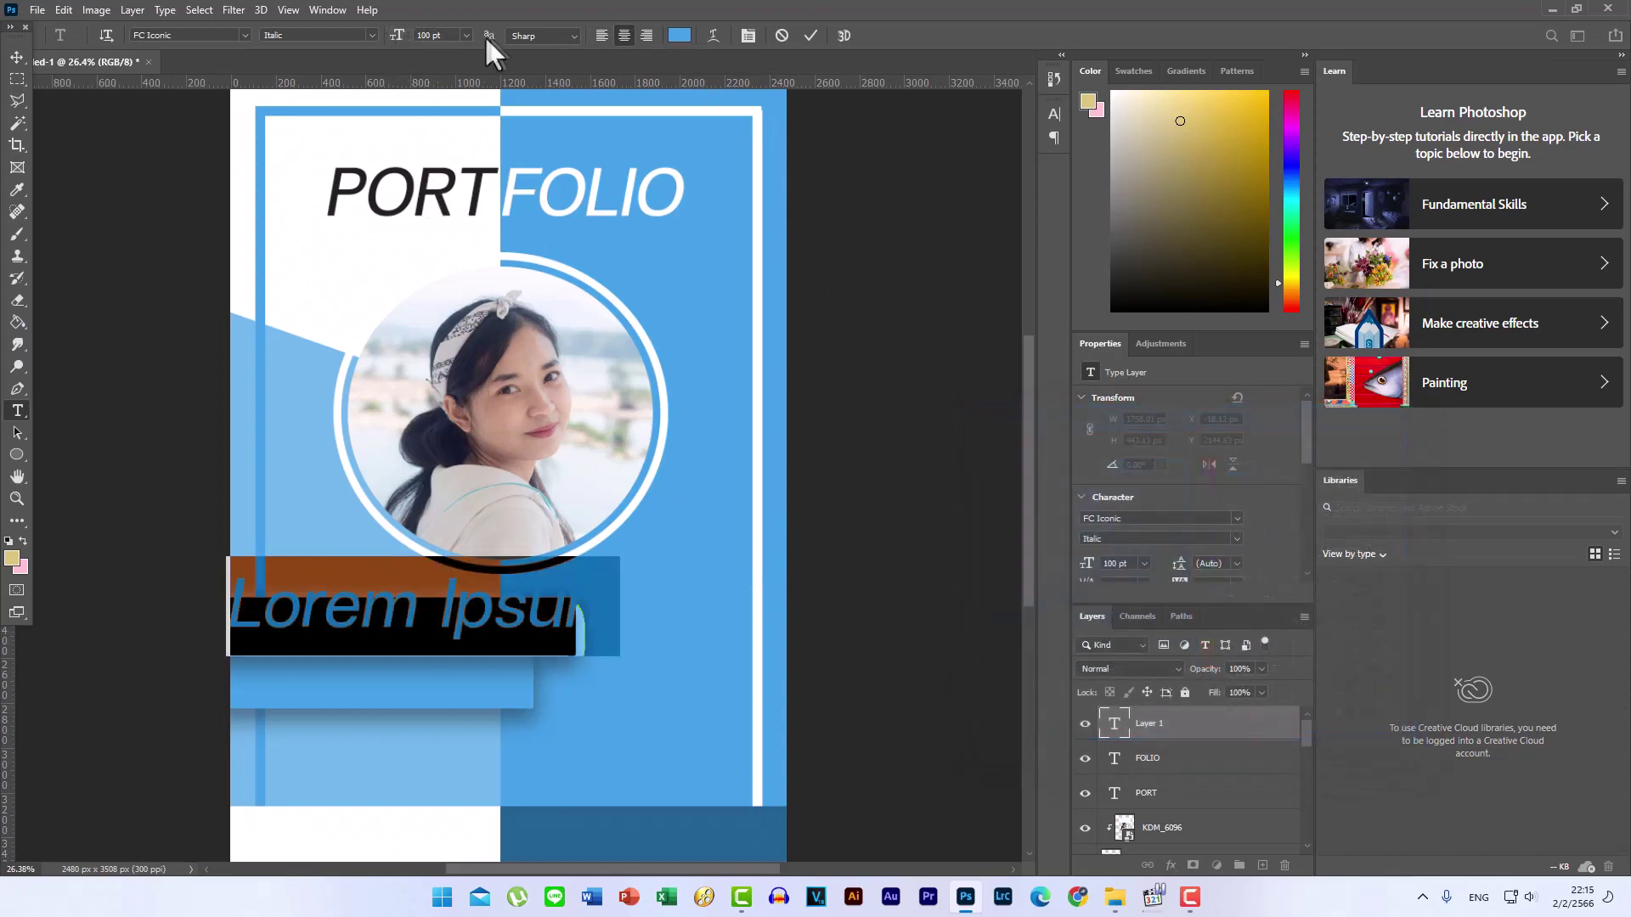
click(466, 35)
click(456, 226)
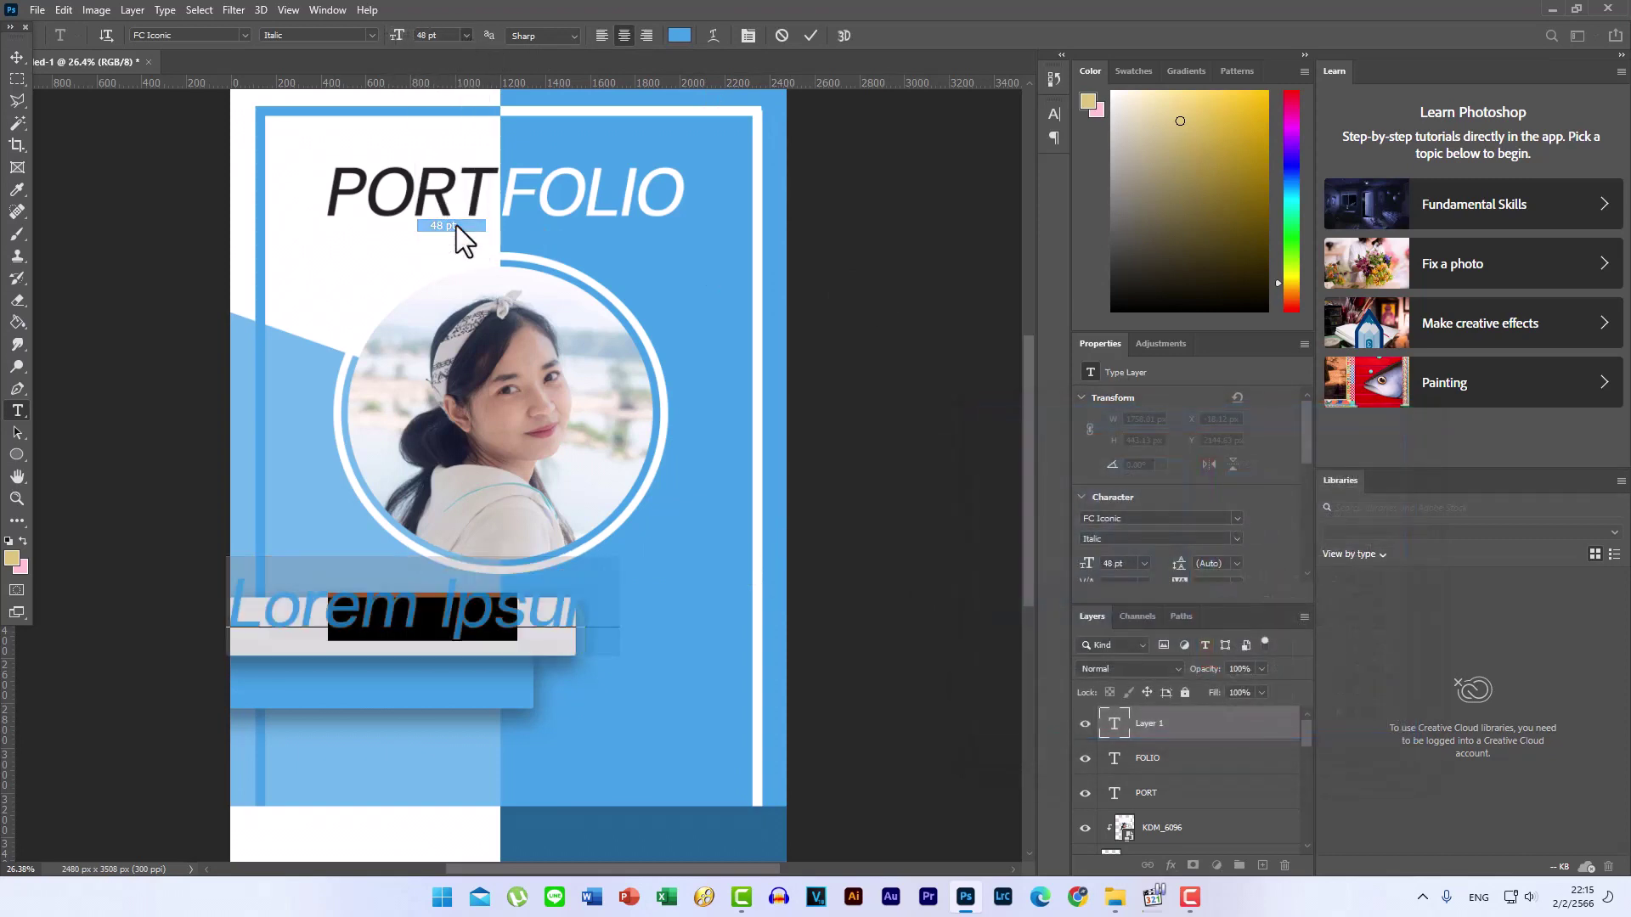
click(20, 59)
drag(408, 618, 411, 626)
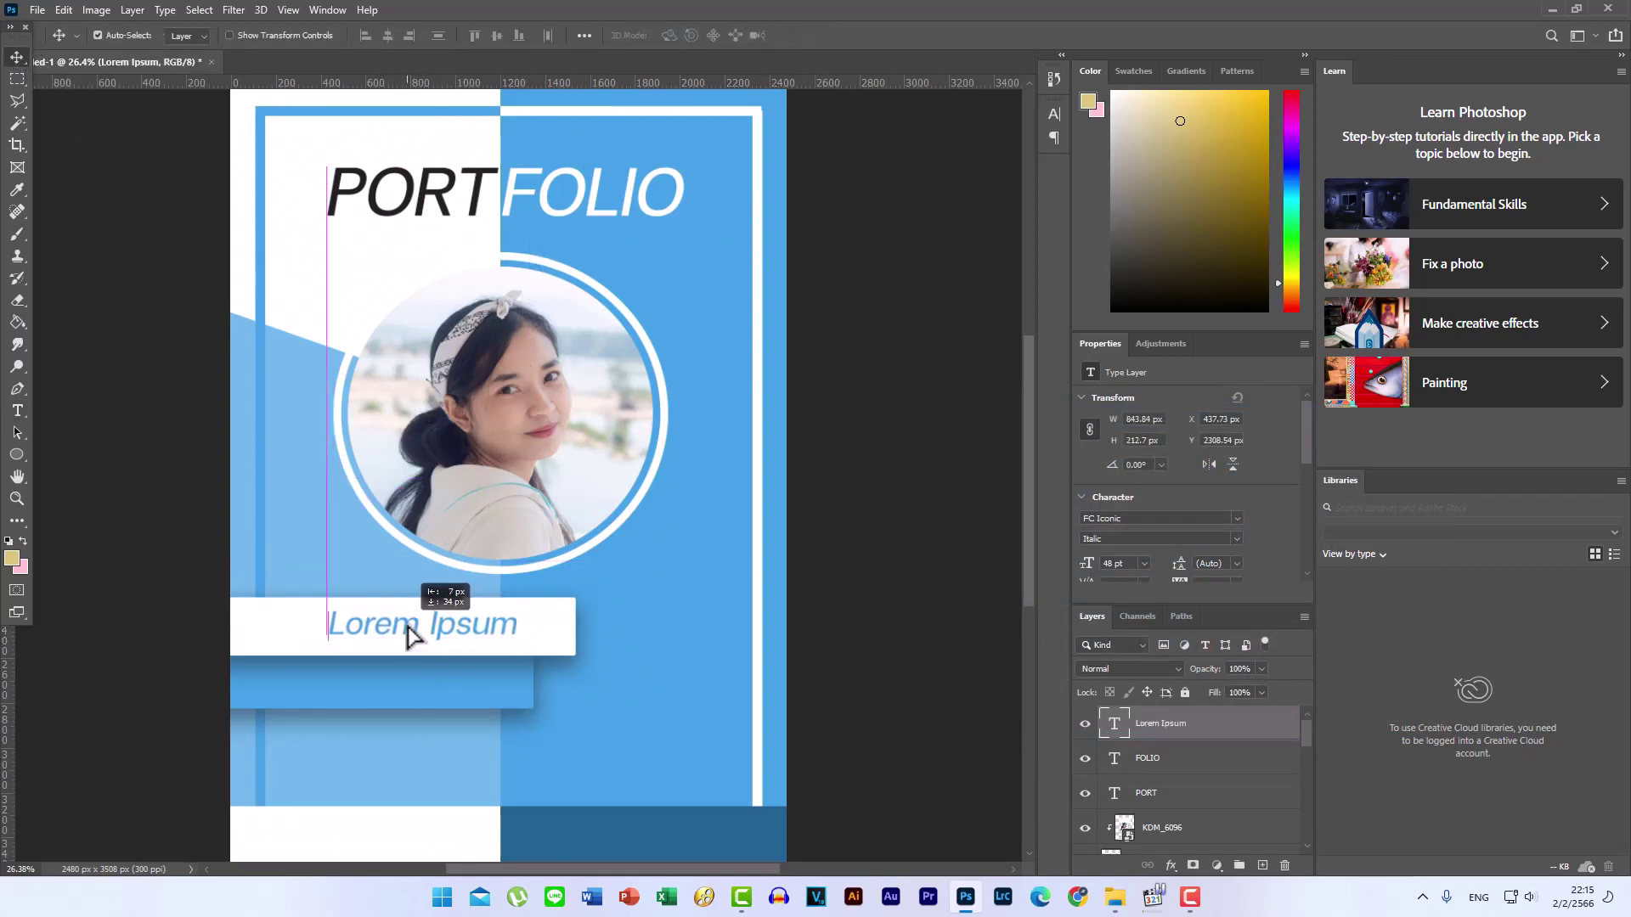
drag(411, 635, 409, 644)
key(shift+Up)
key(shift+Up)
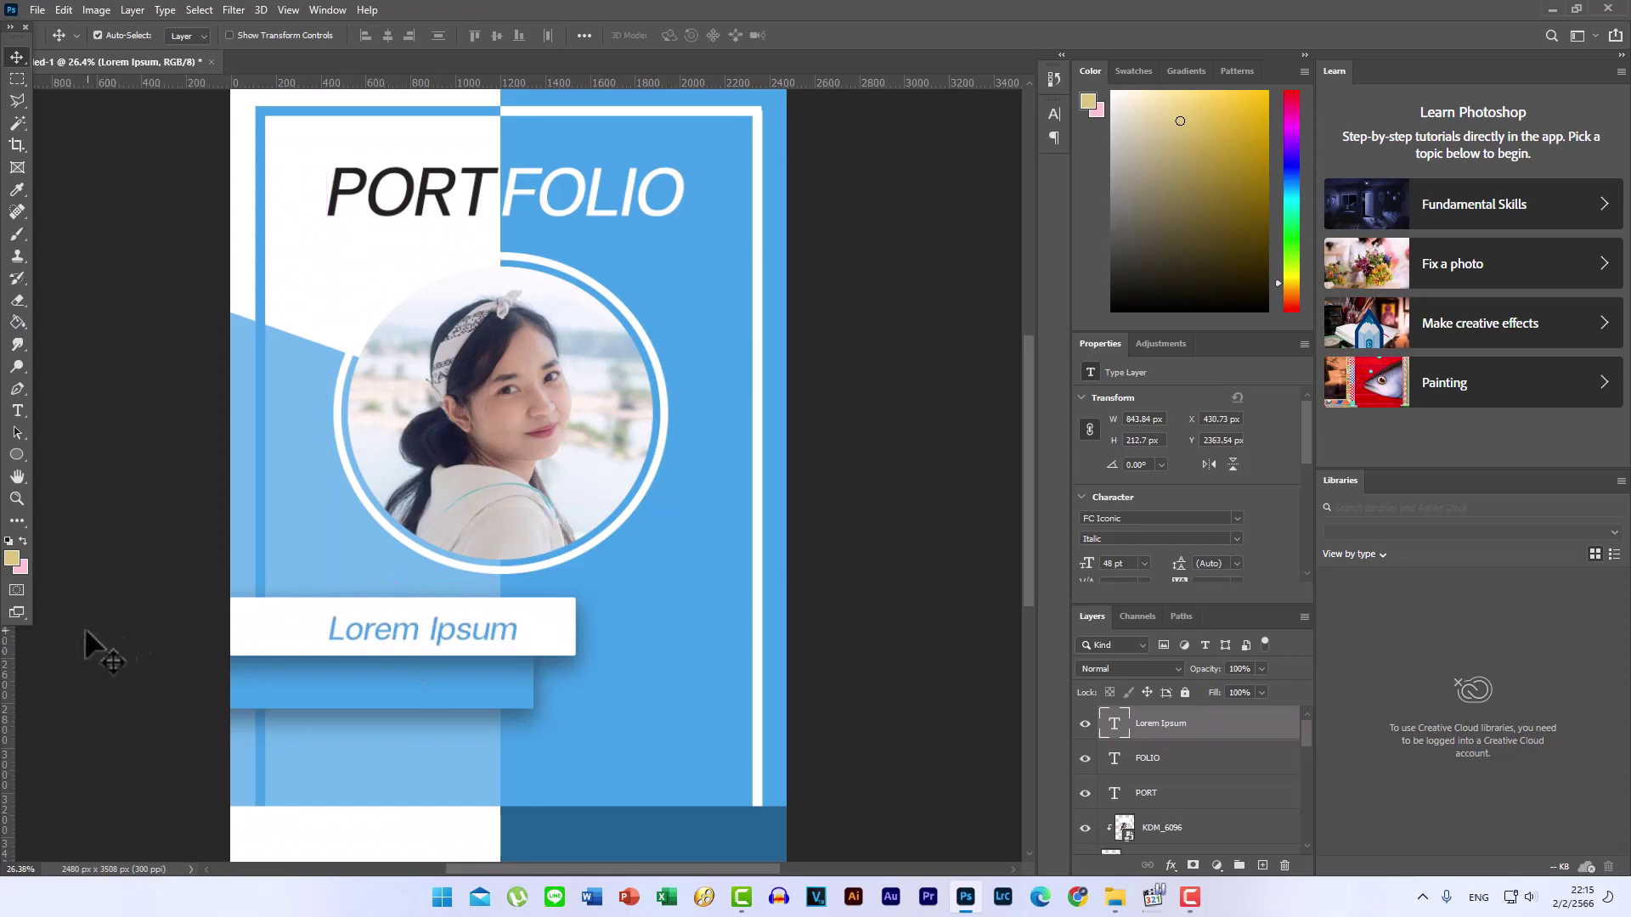
- Replace the placeholder with the owner's name followed by 'OFFICIAL'
click(18, 408)
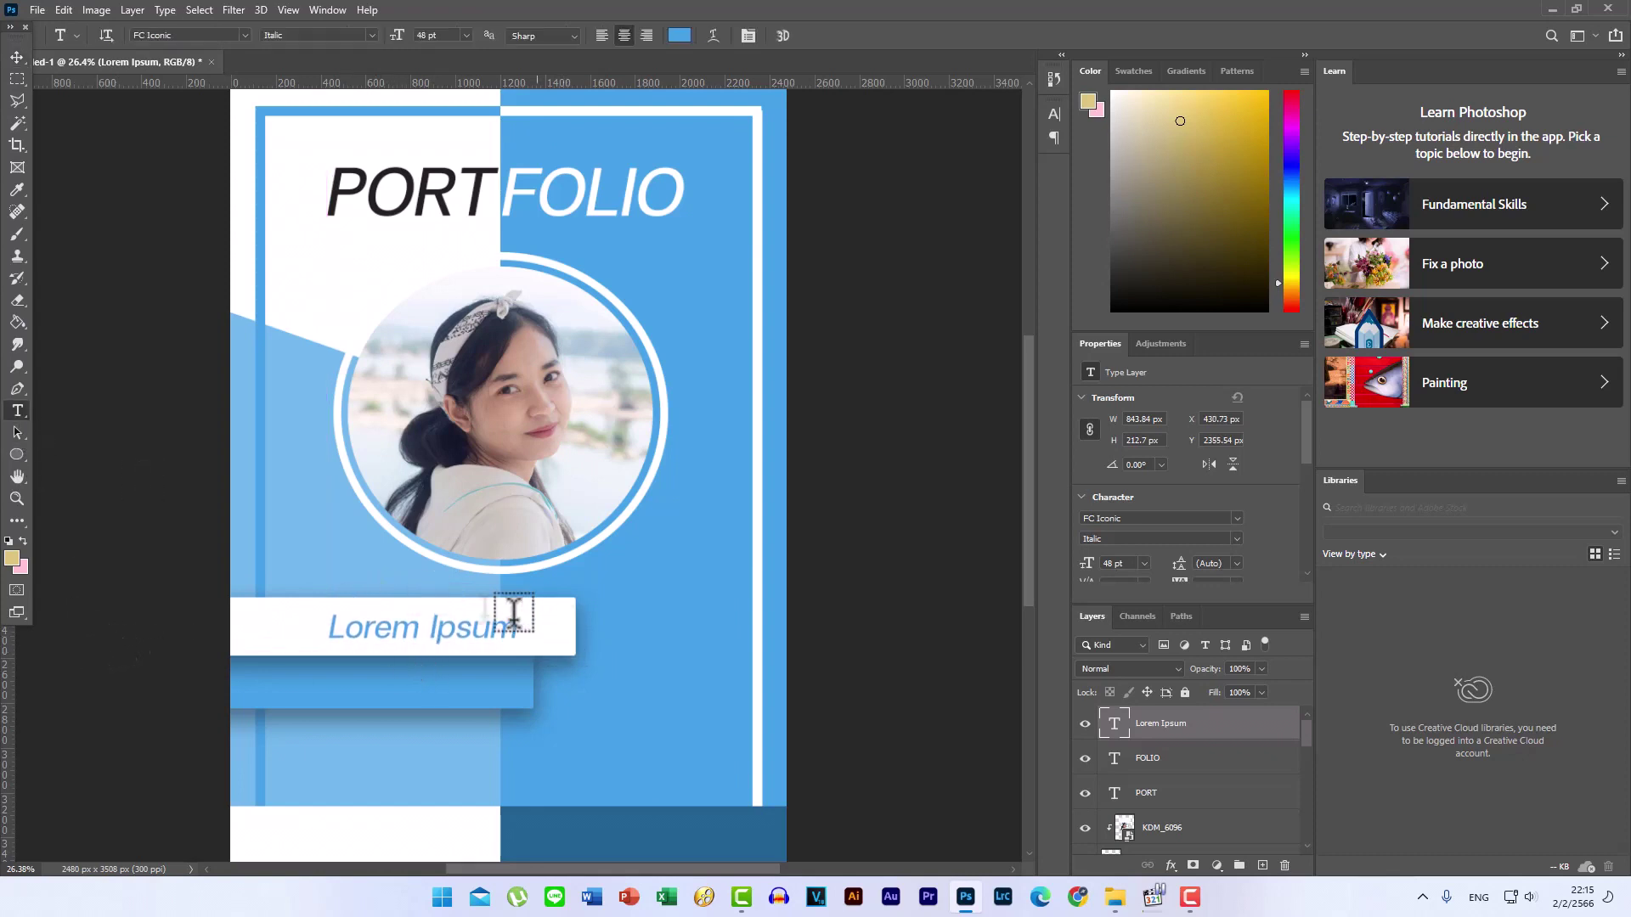
triple_click(426, 627)
text(K)
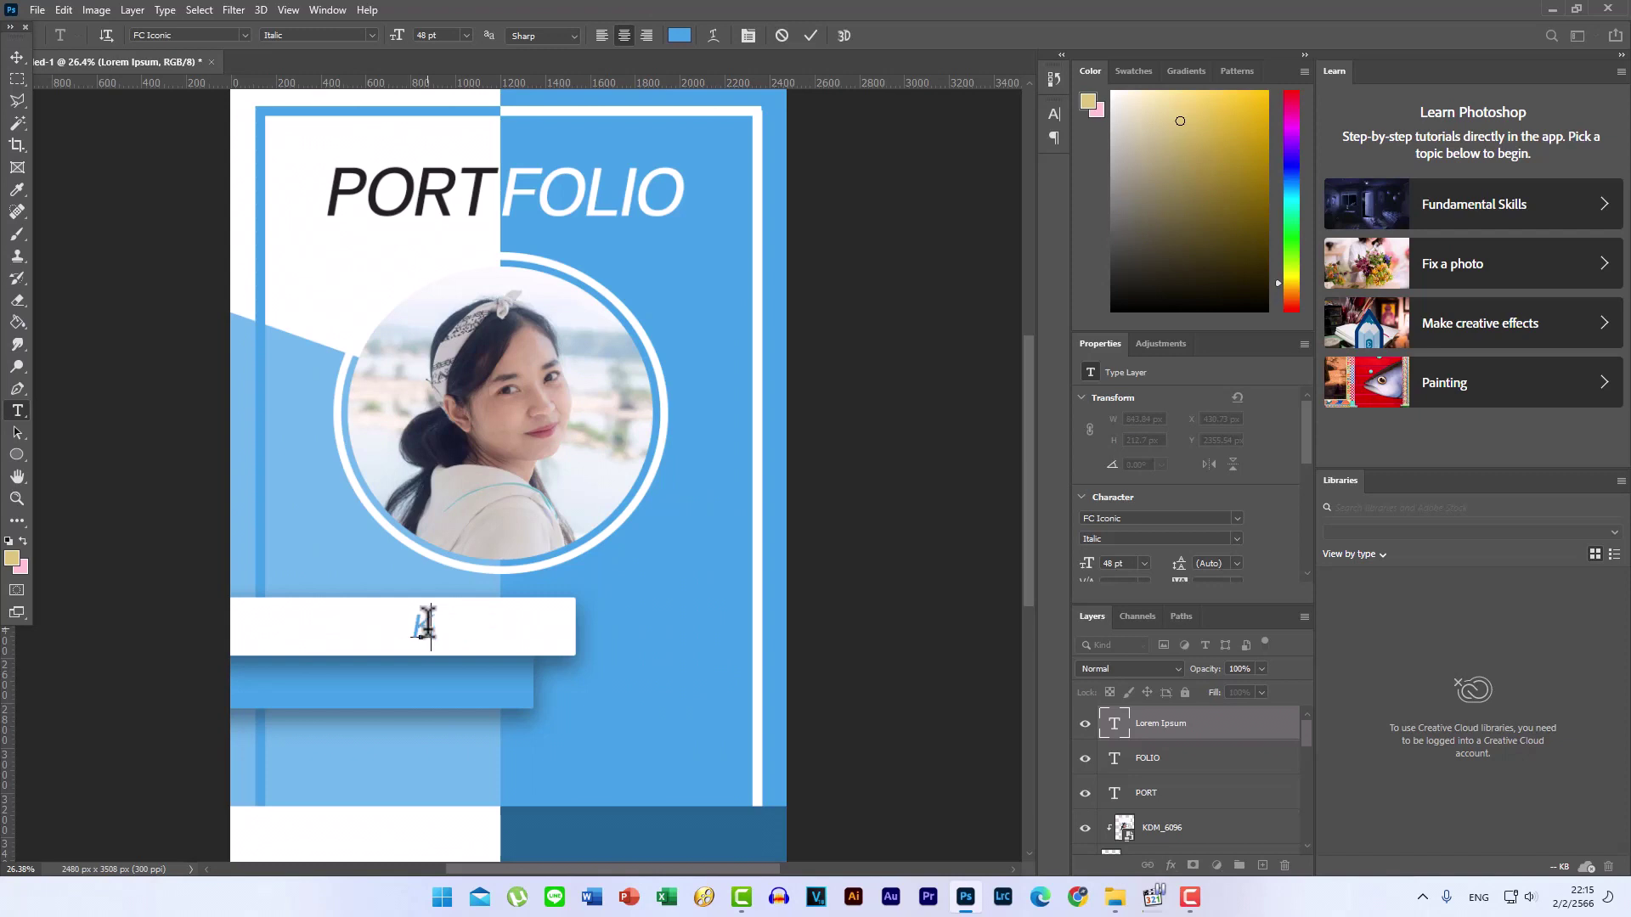
text(RIT)
text(SADA OFF)
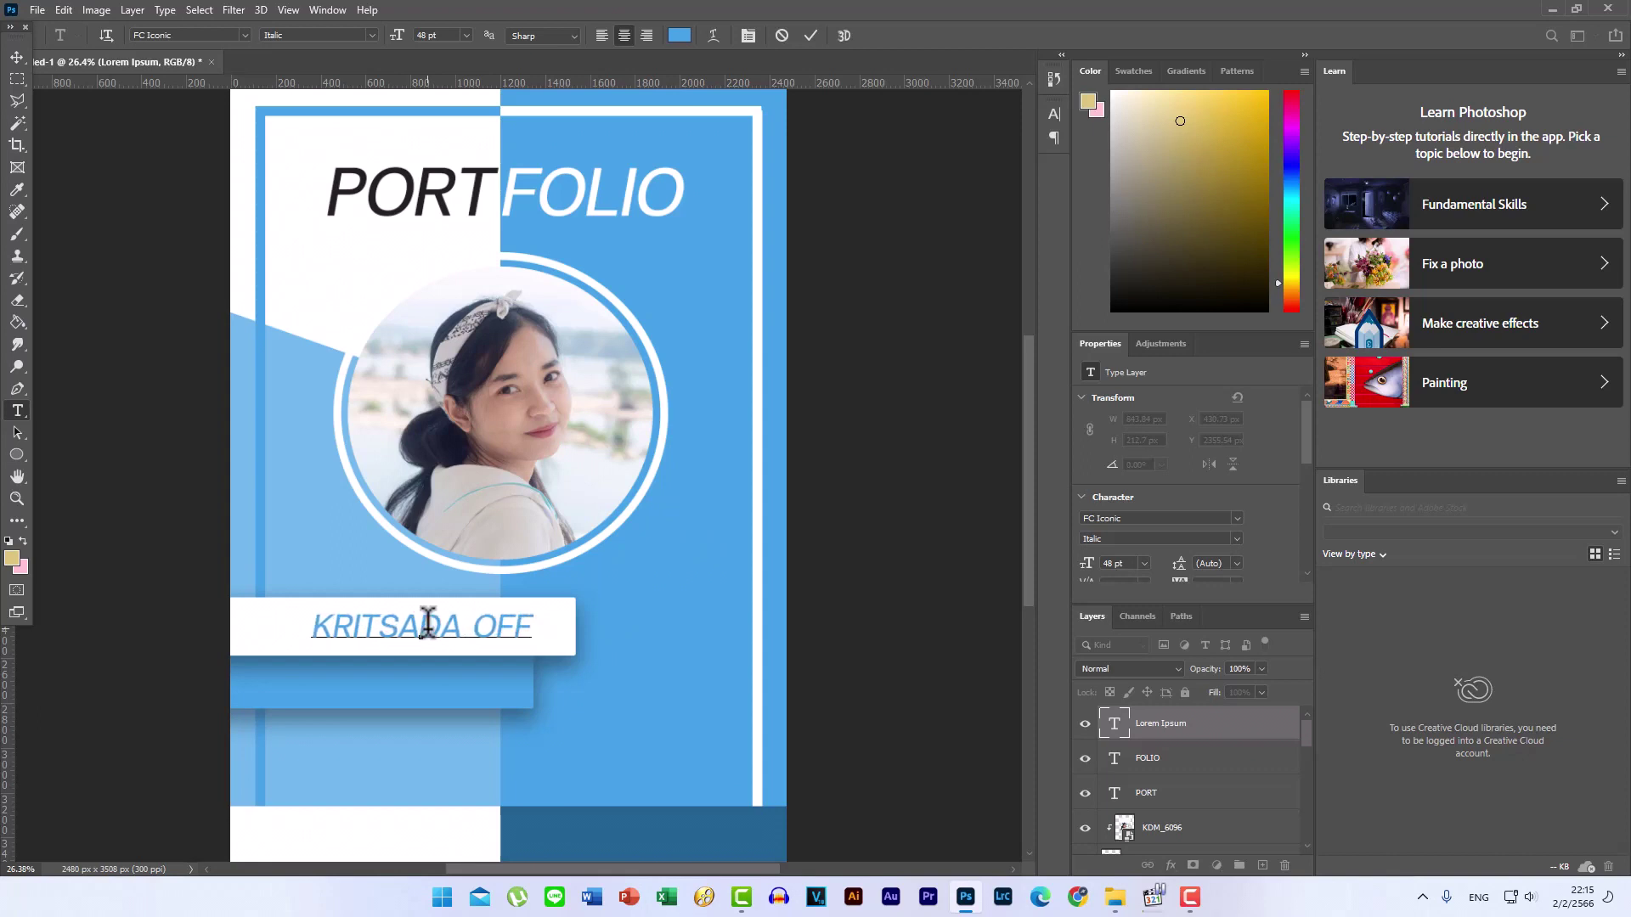
text(ICIAL)
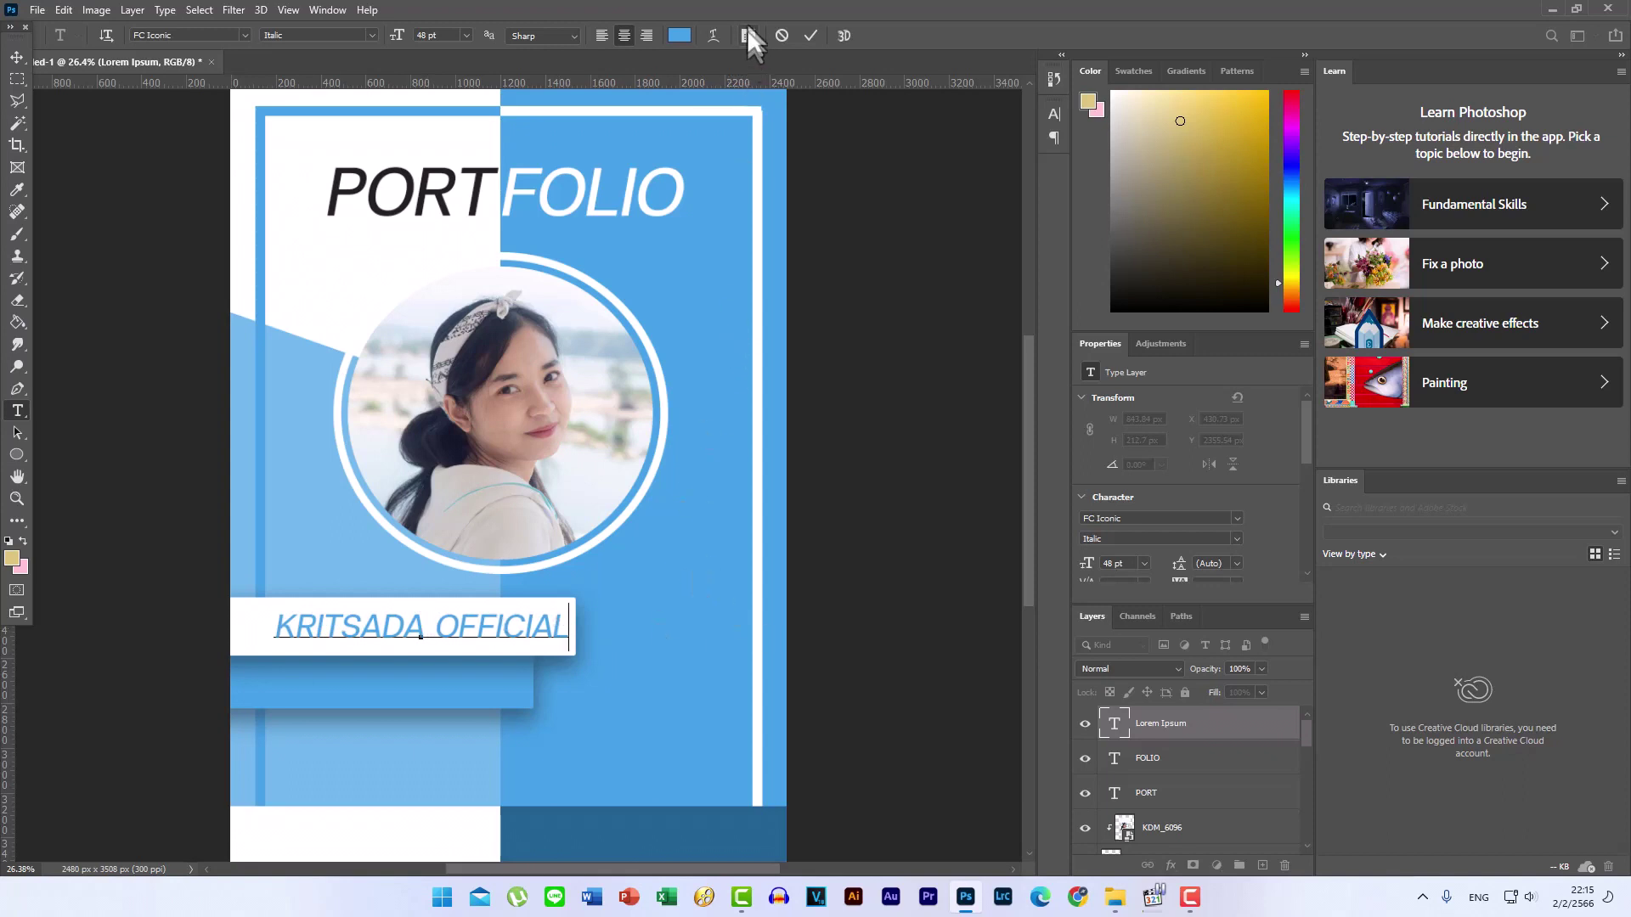
click(811, 35)
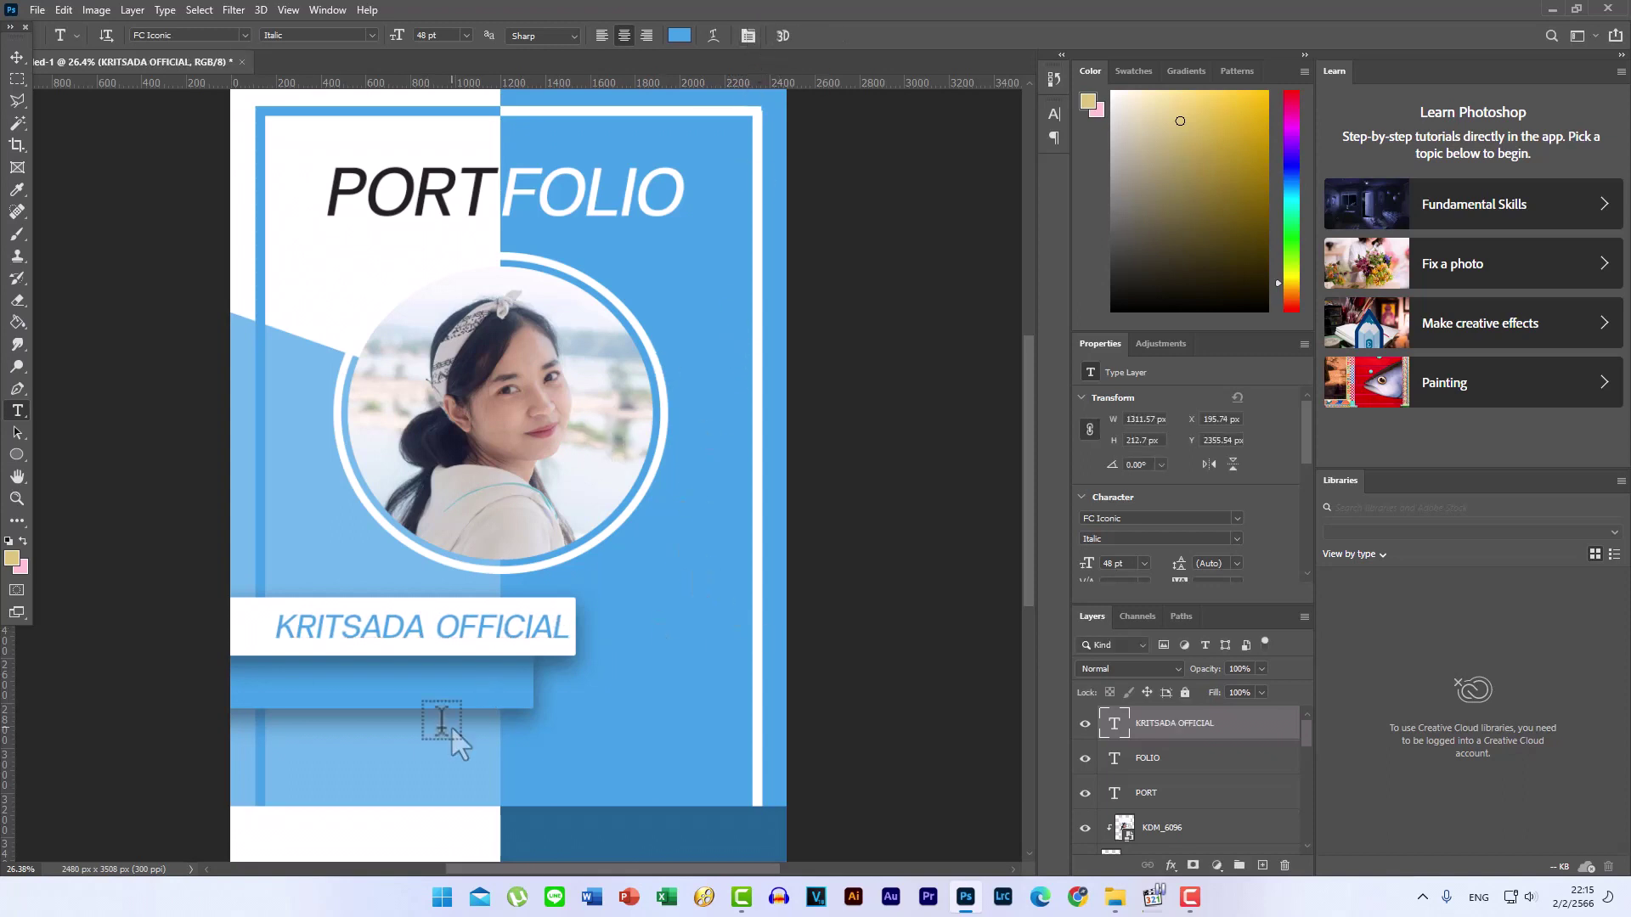
- Enter the Thai-script name on the blue bar in white 36 pt and centre it
click(385, 682)
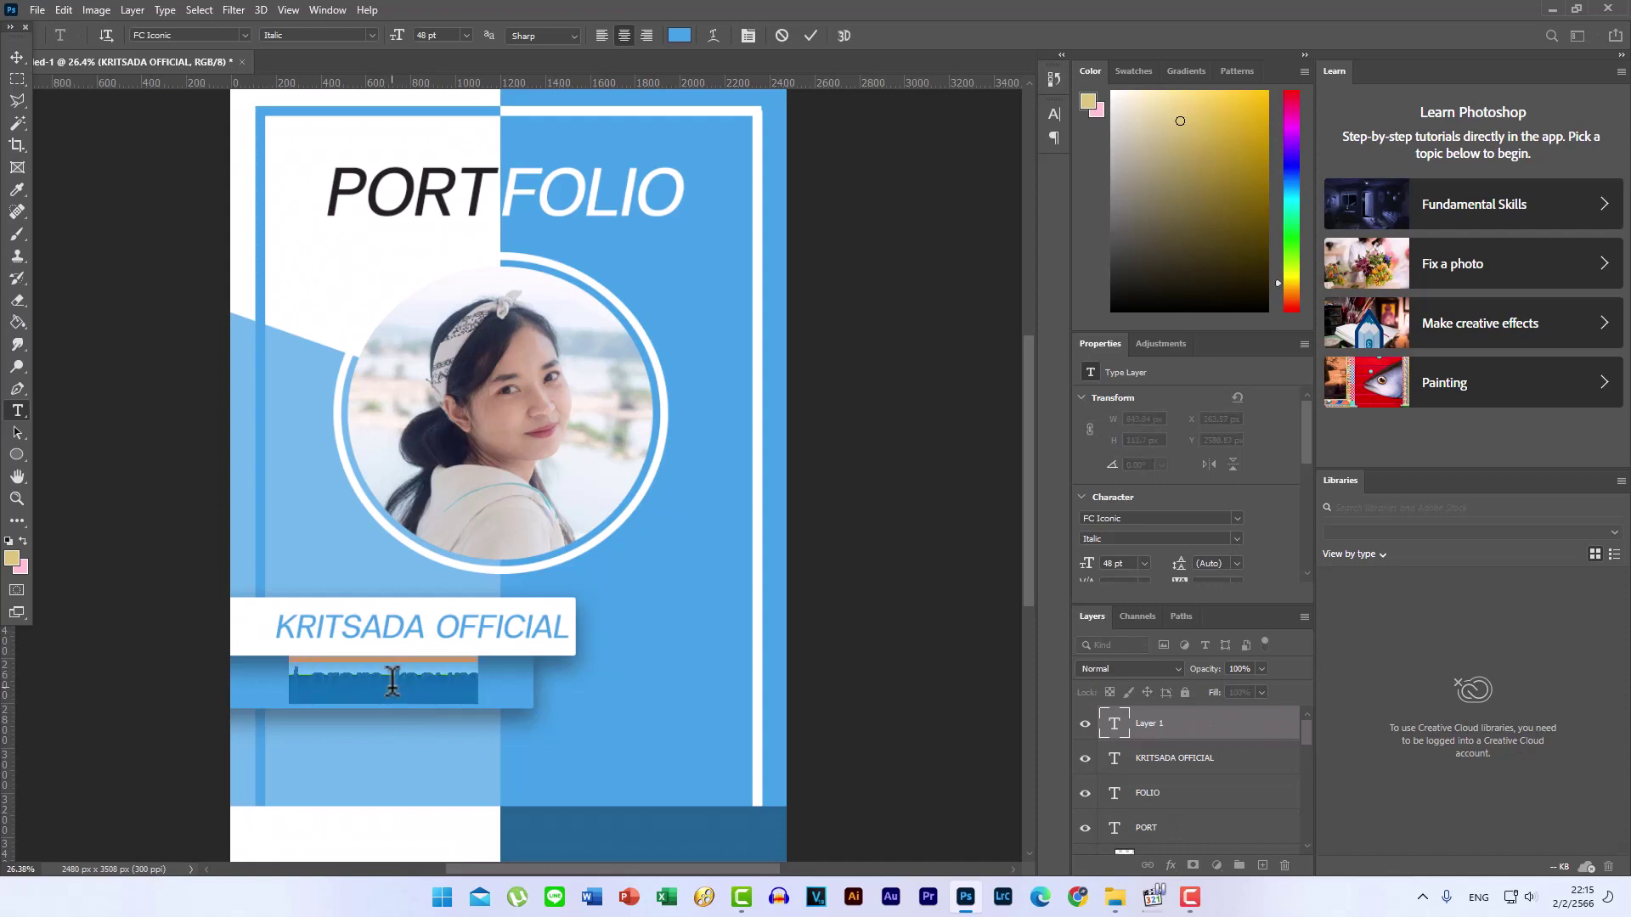
key(BackSpace)
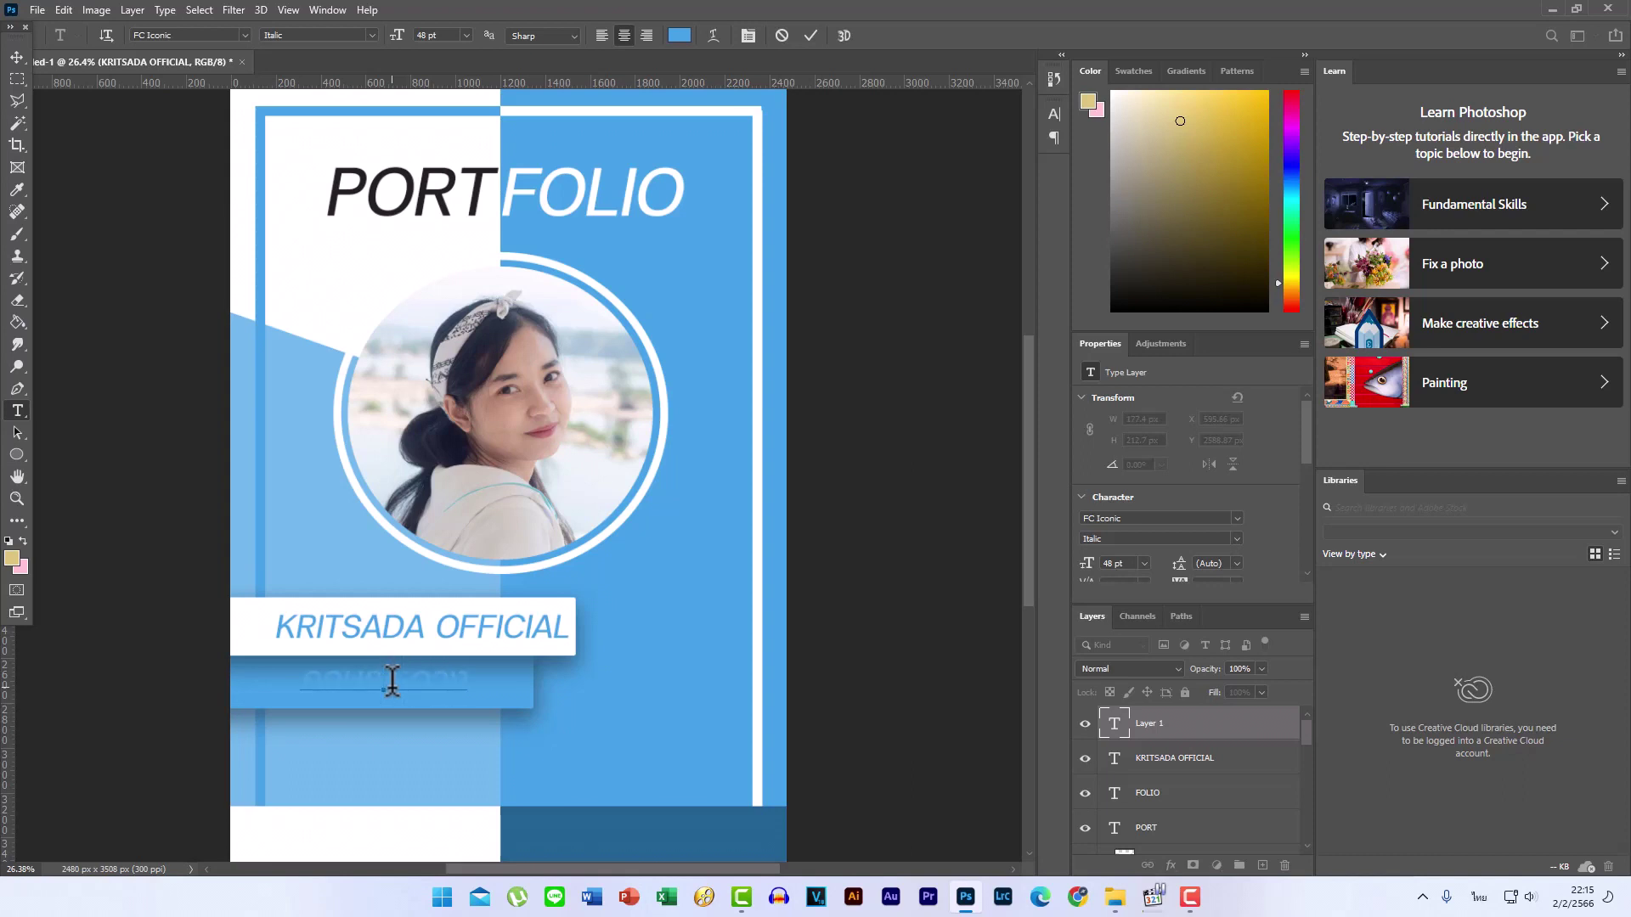
key(ctrl+a)
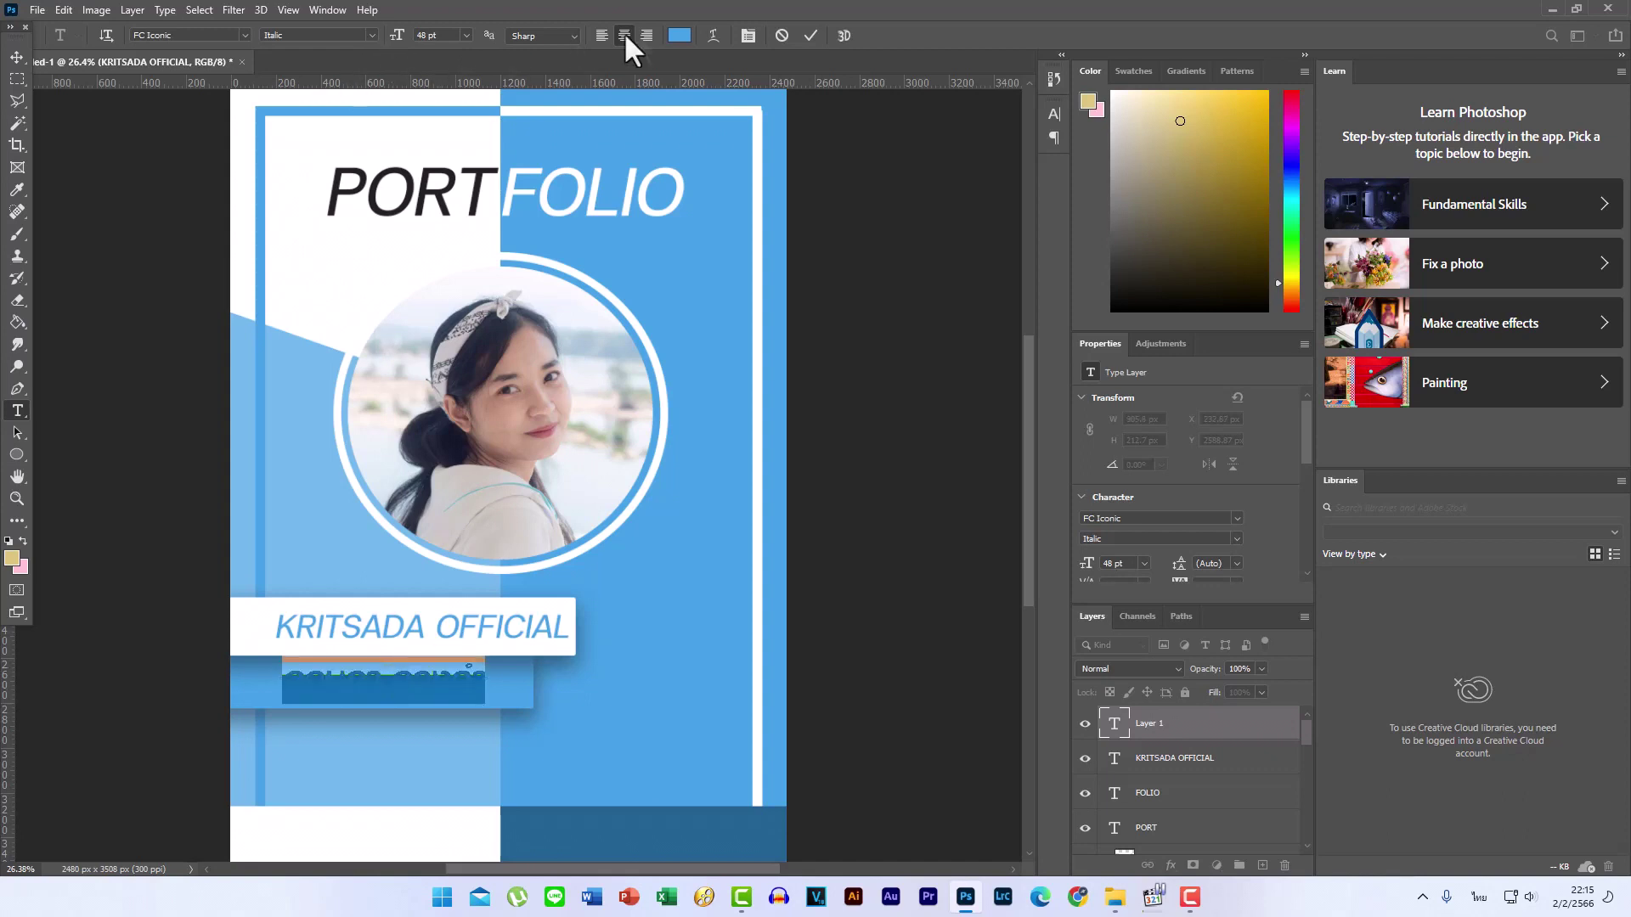
click(678, 35)
drag(1066, 576, 963, 446)
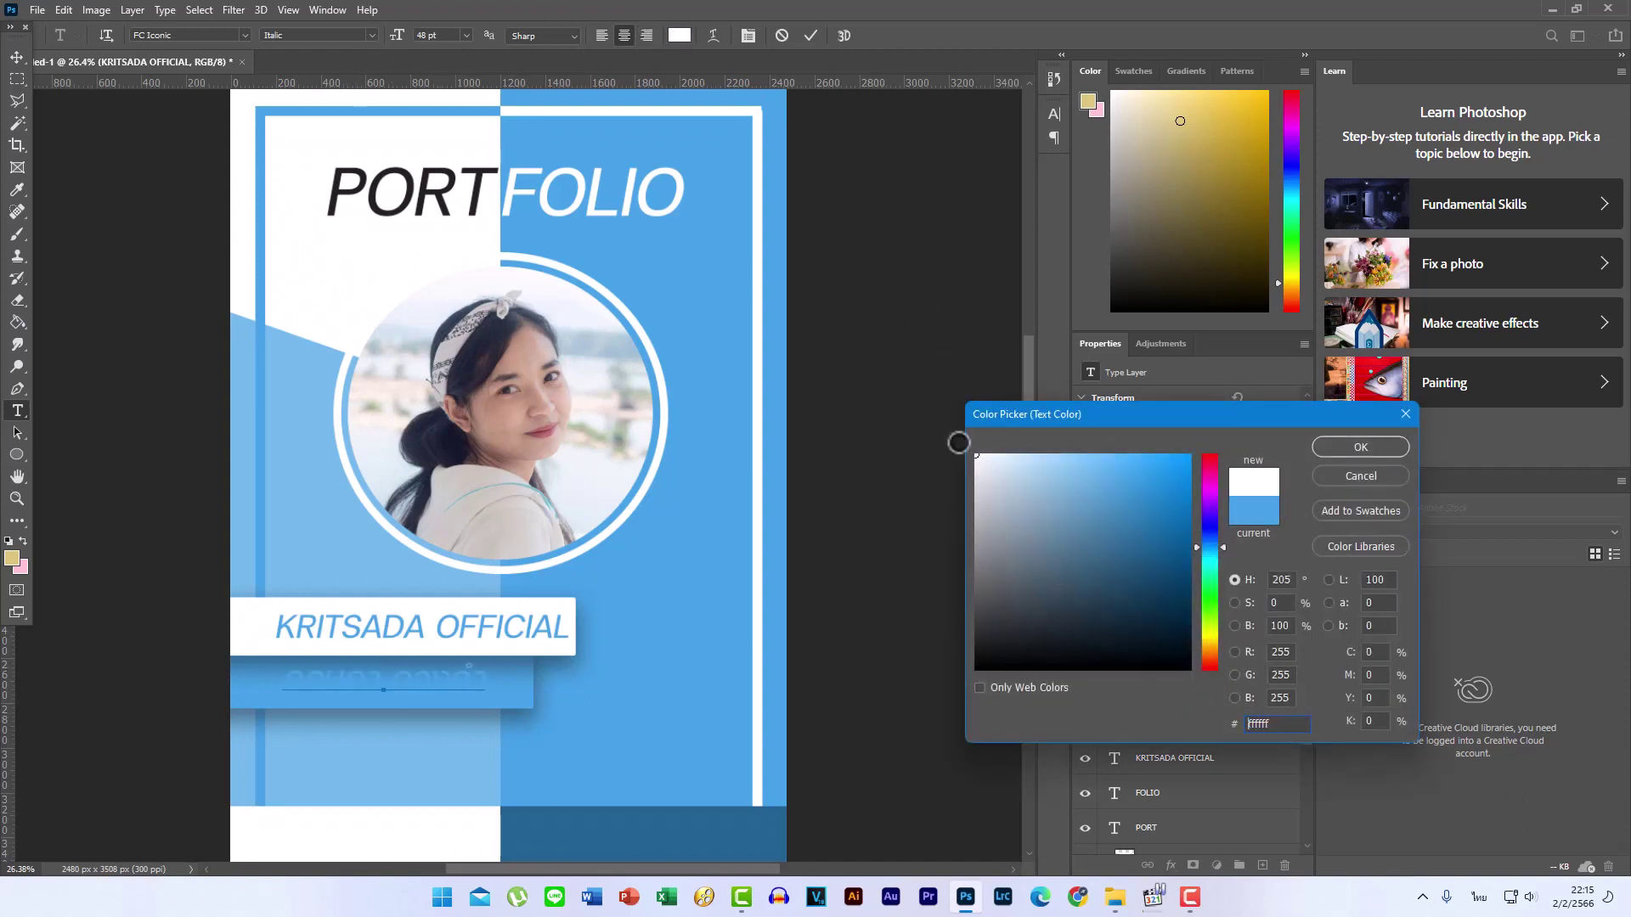
click(1359, 447)
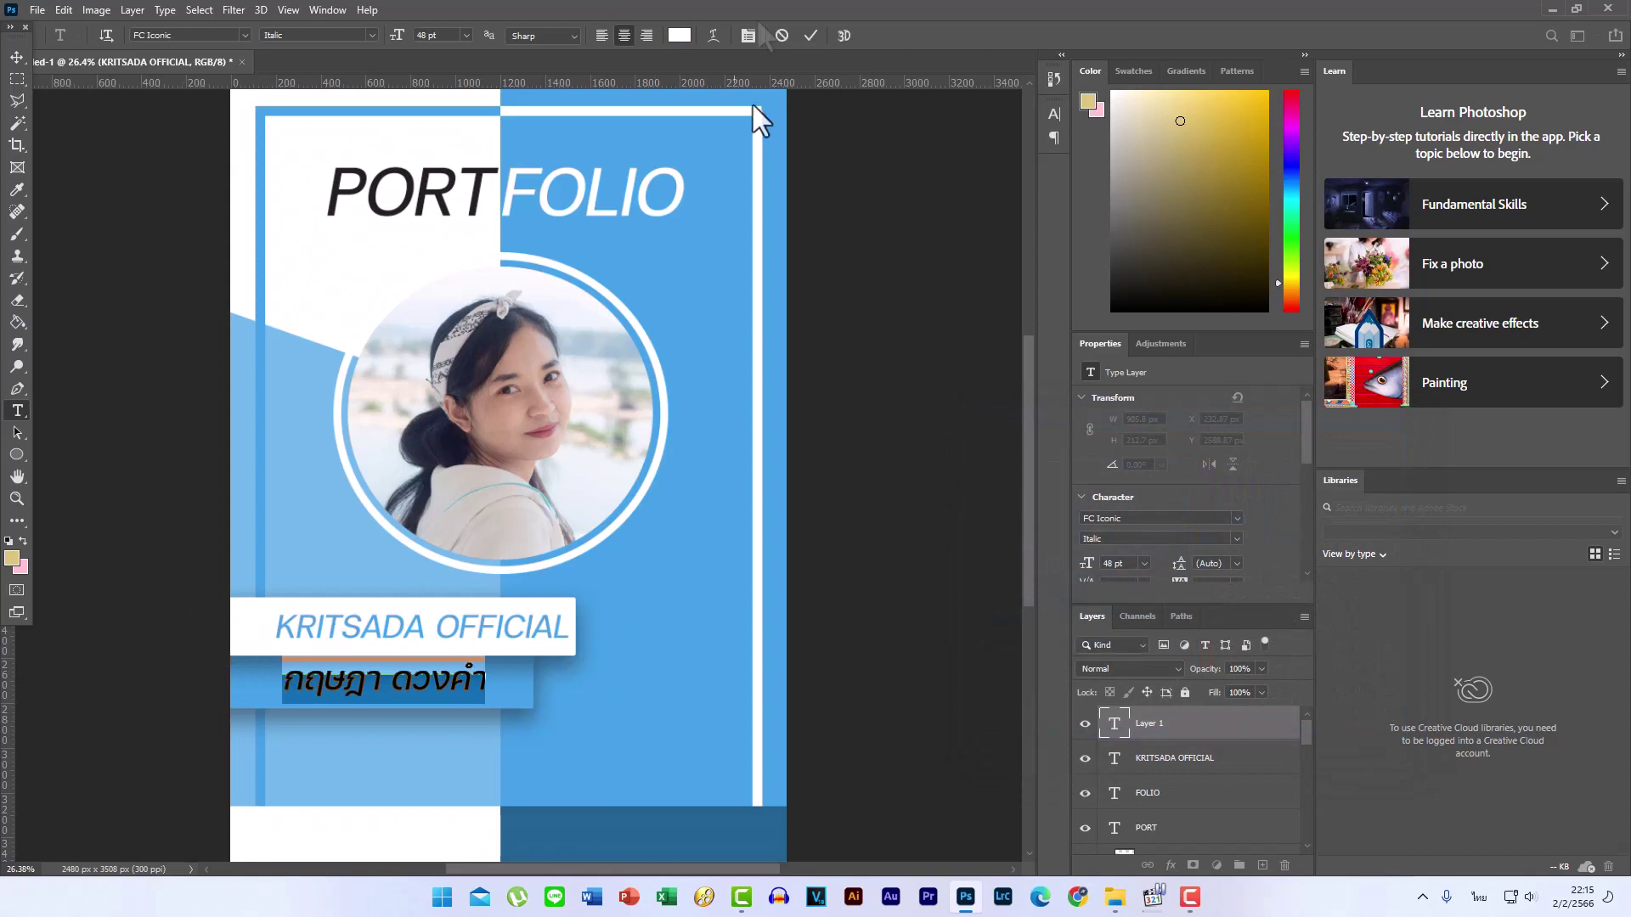
click(466, 37)
click(464, 218)
key(ctrl+Return)
key(v)
drag(386, 688, 392, 689)
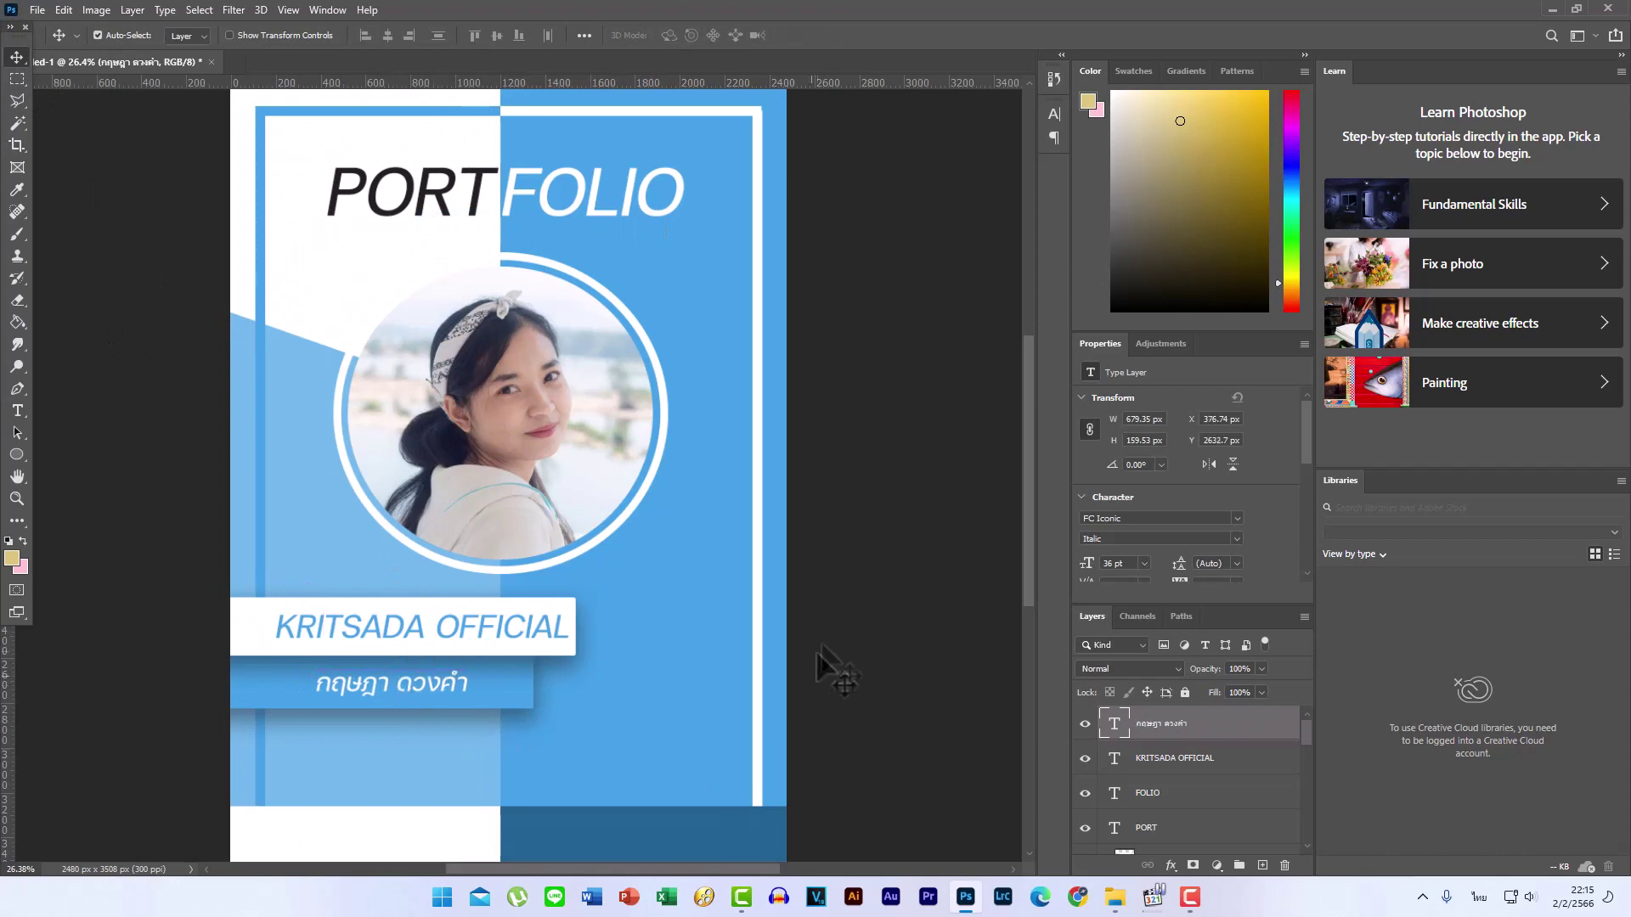
click(816, 650)
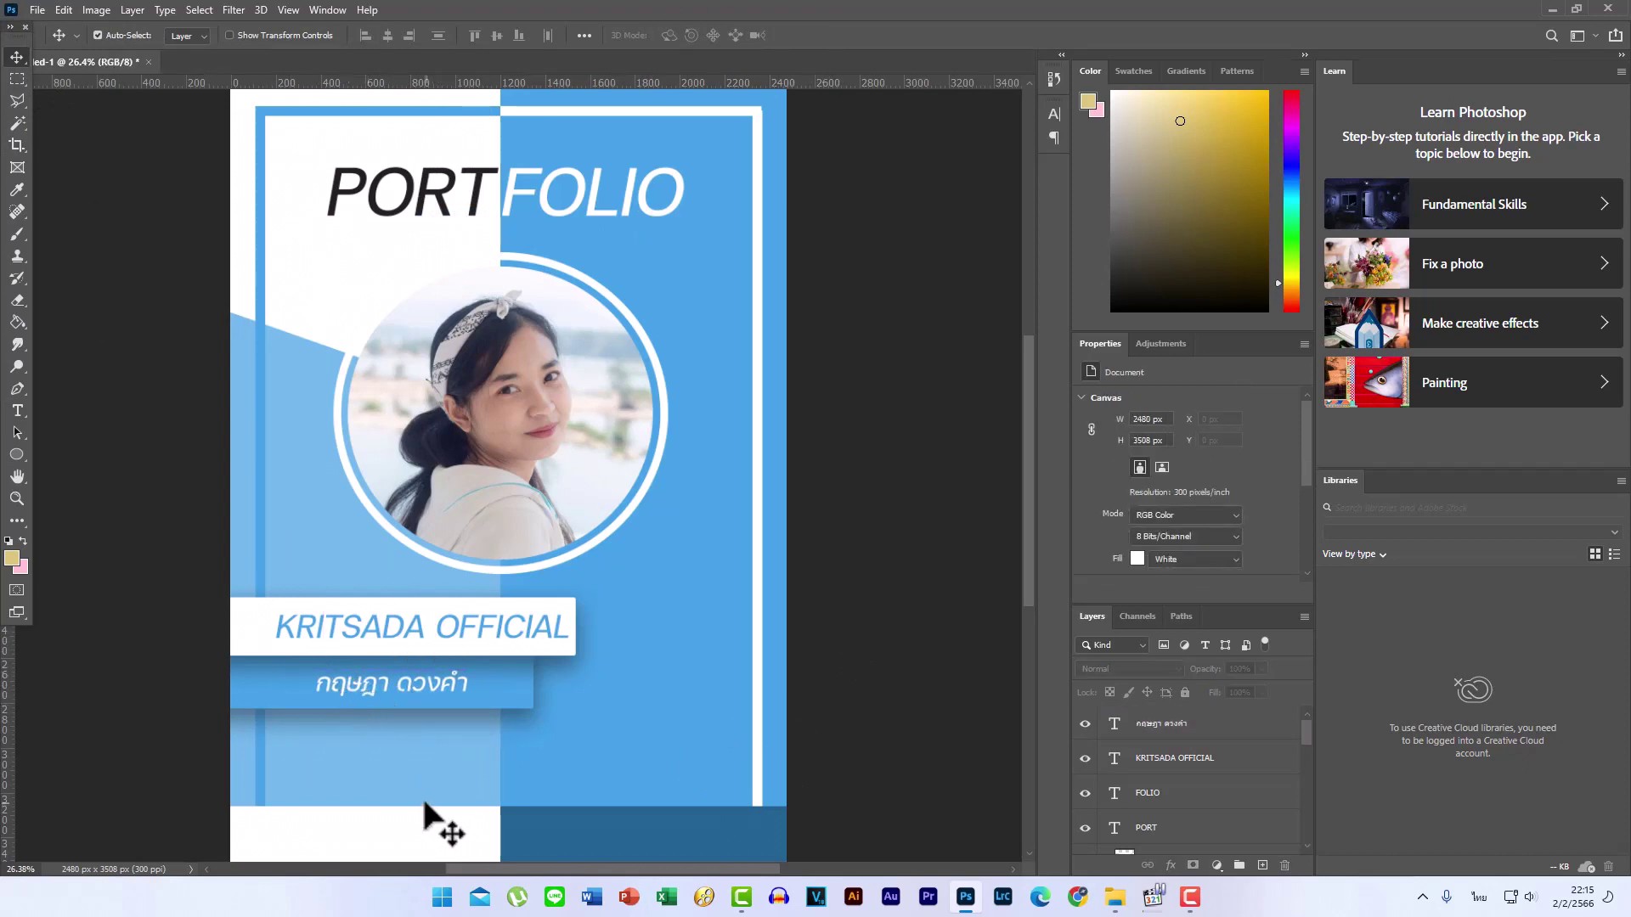
- Add a blue 'SCHOOL' label in the bottom white strip and centre it there
click(9, 411)
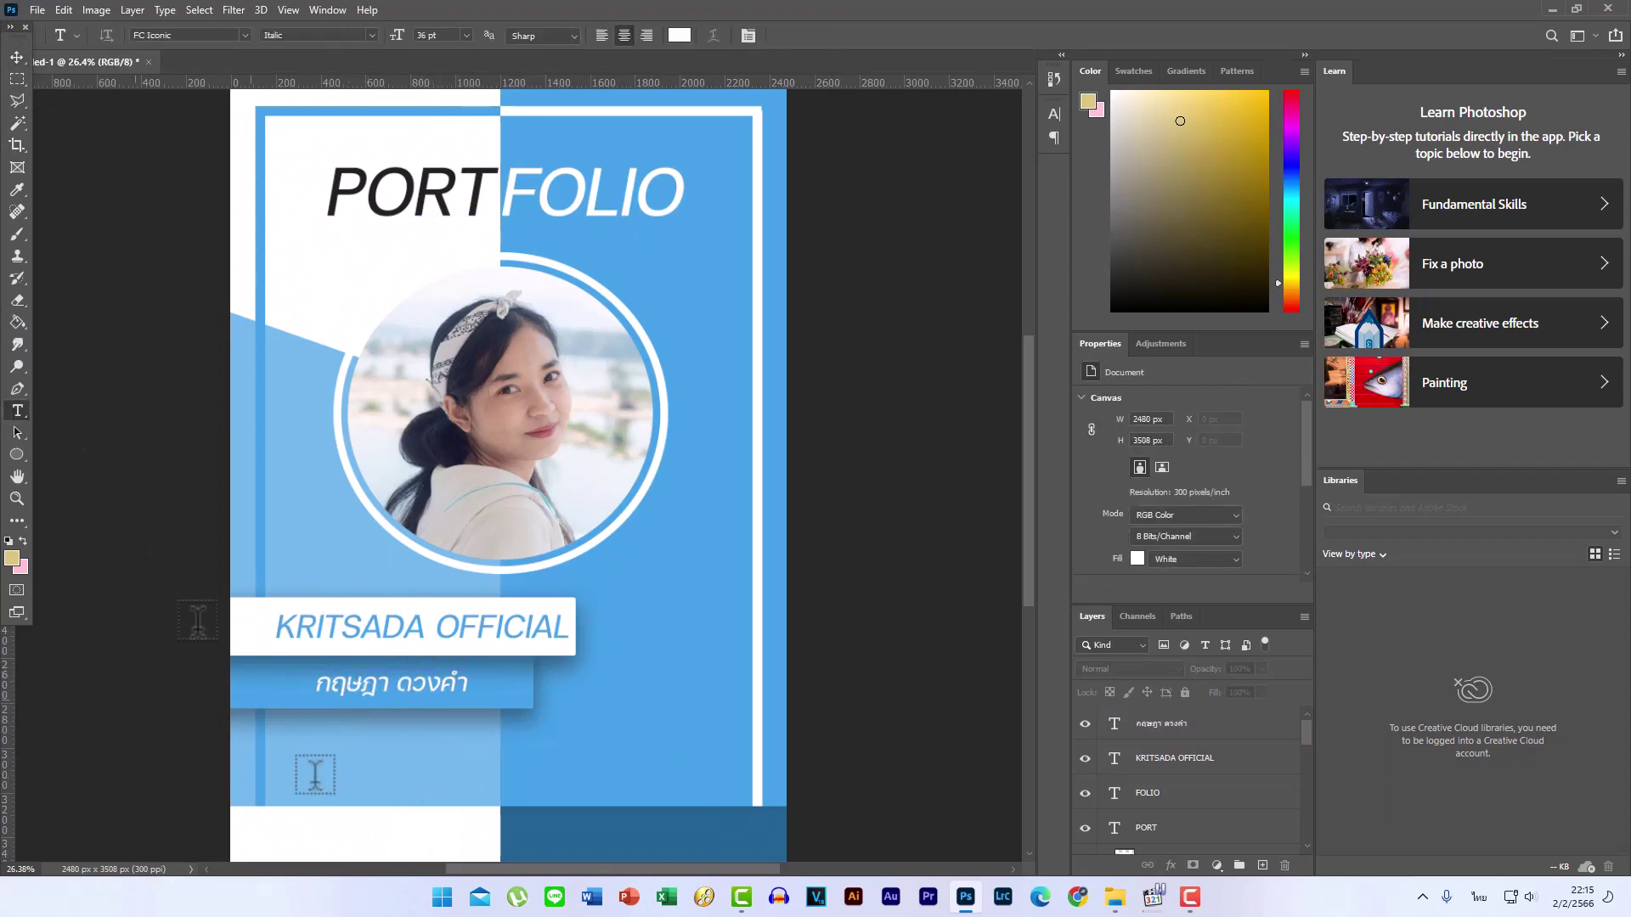
click(337, 844)
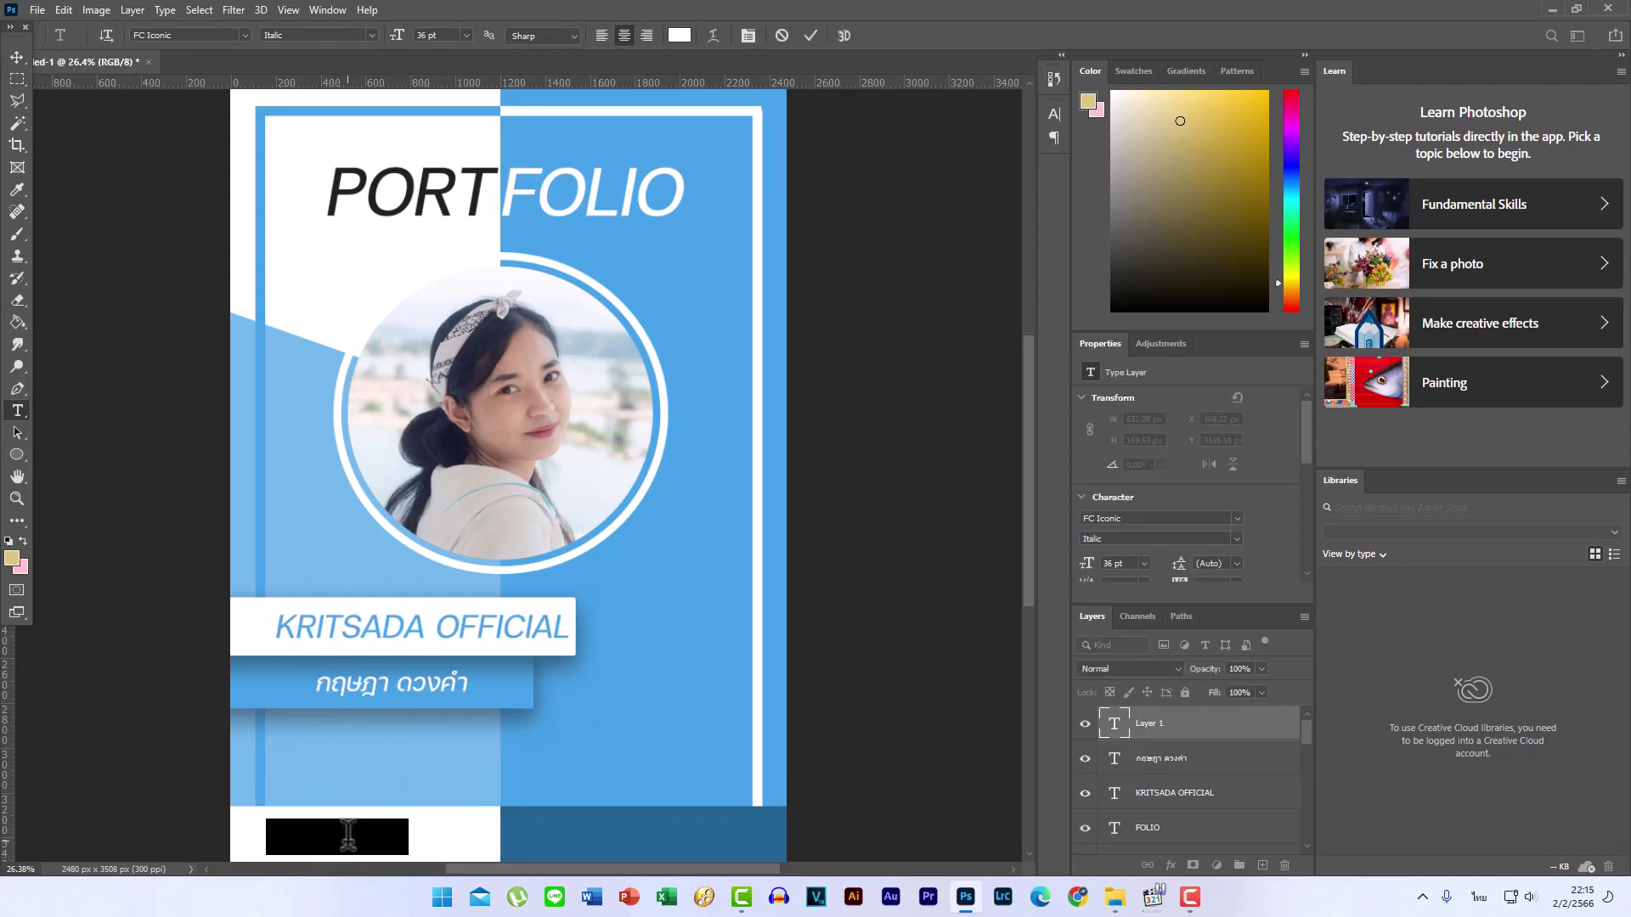
click(679, 35)
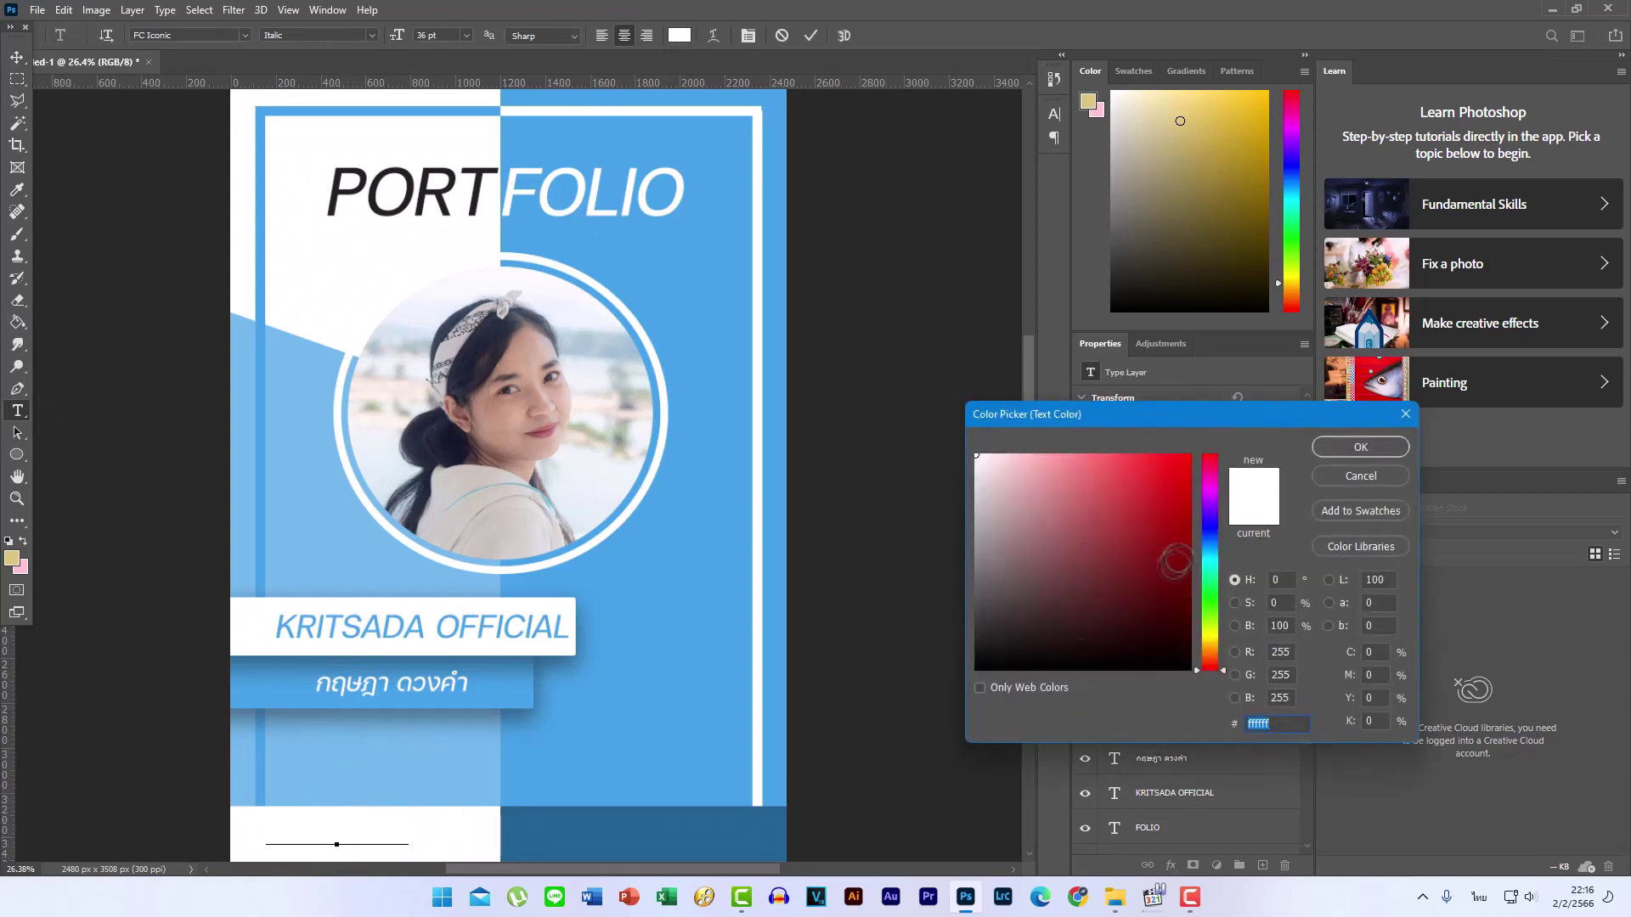
click(686, 569)
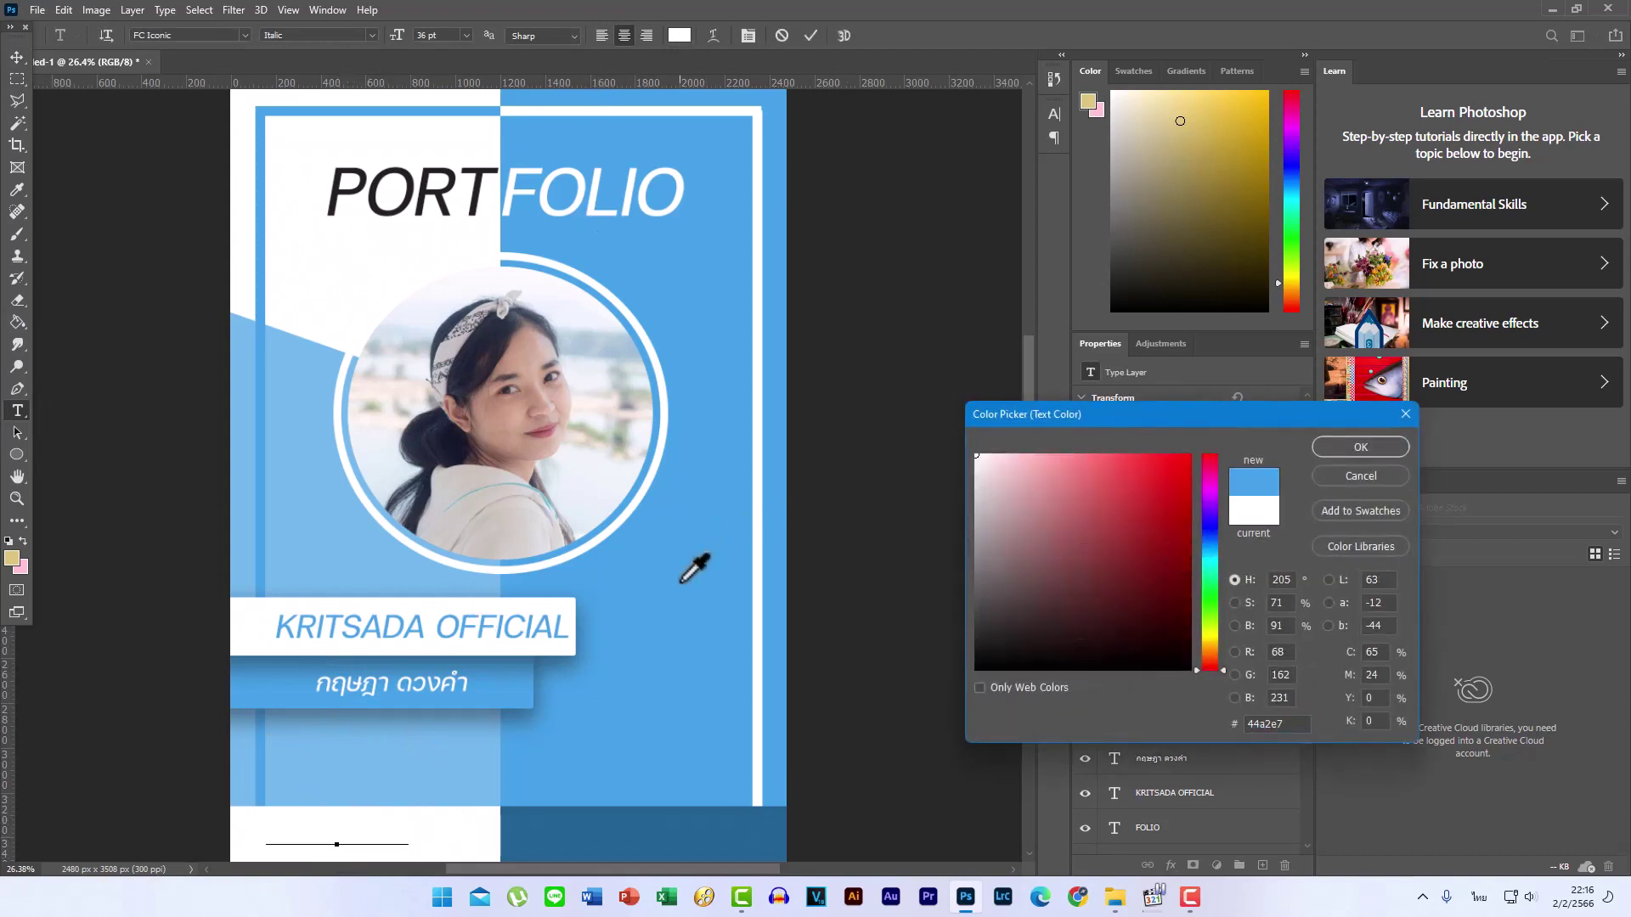
click(1330, 451)
triple_click(363, 822)
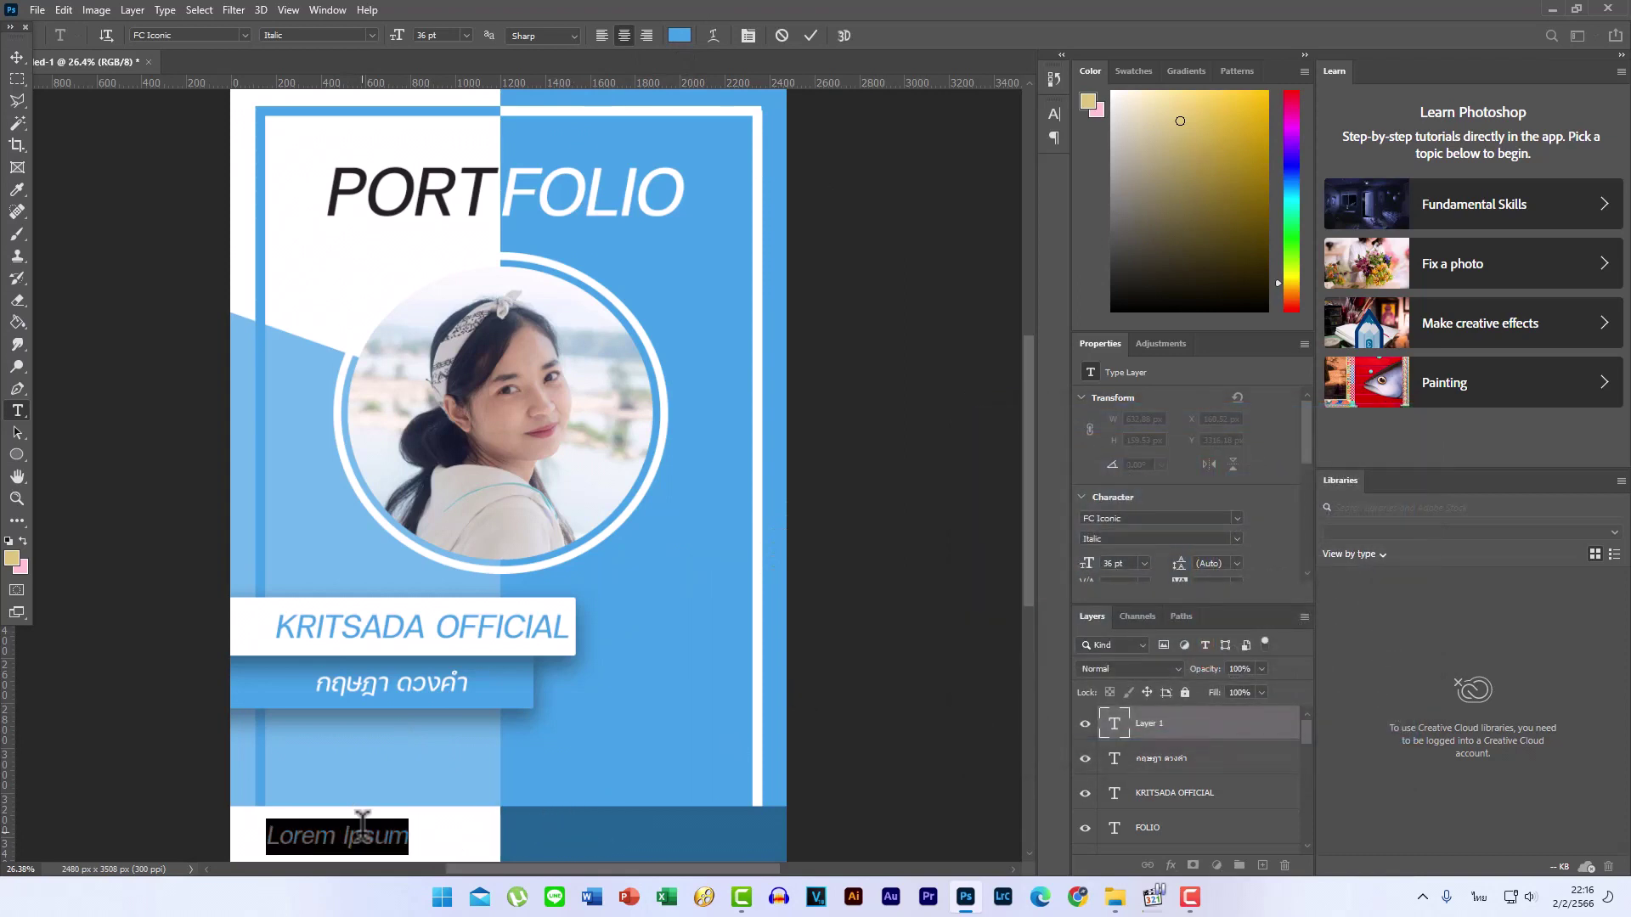
key(BackSpace)
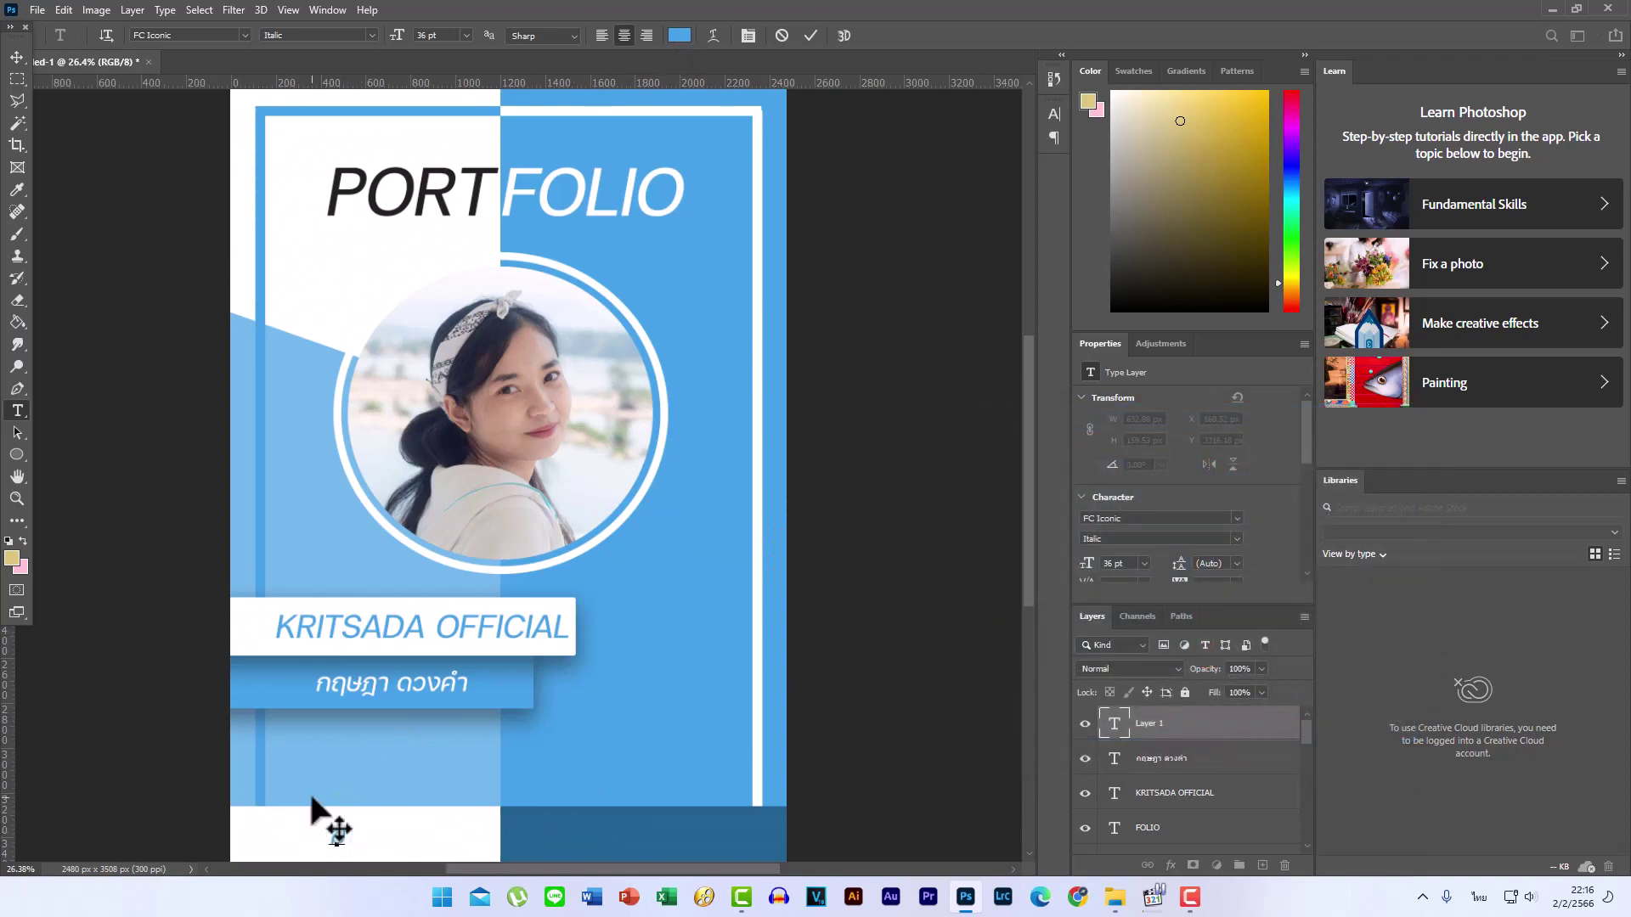
text(ประวัติ)
text(OO)
text(L)
click(24, 59)
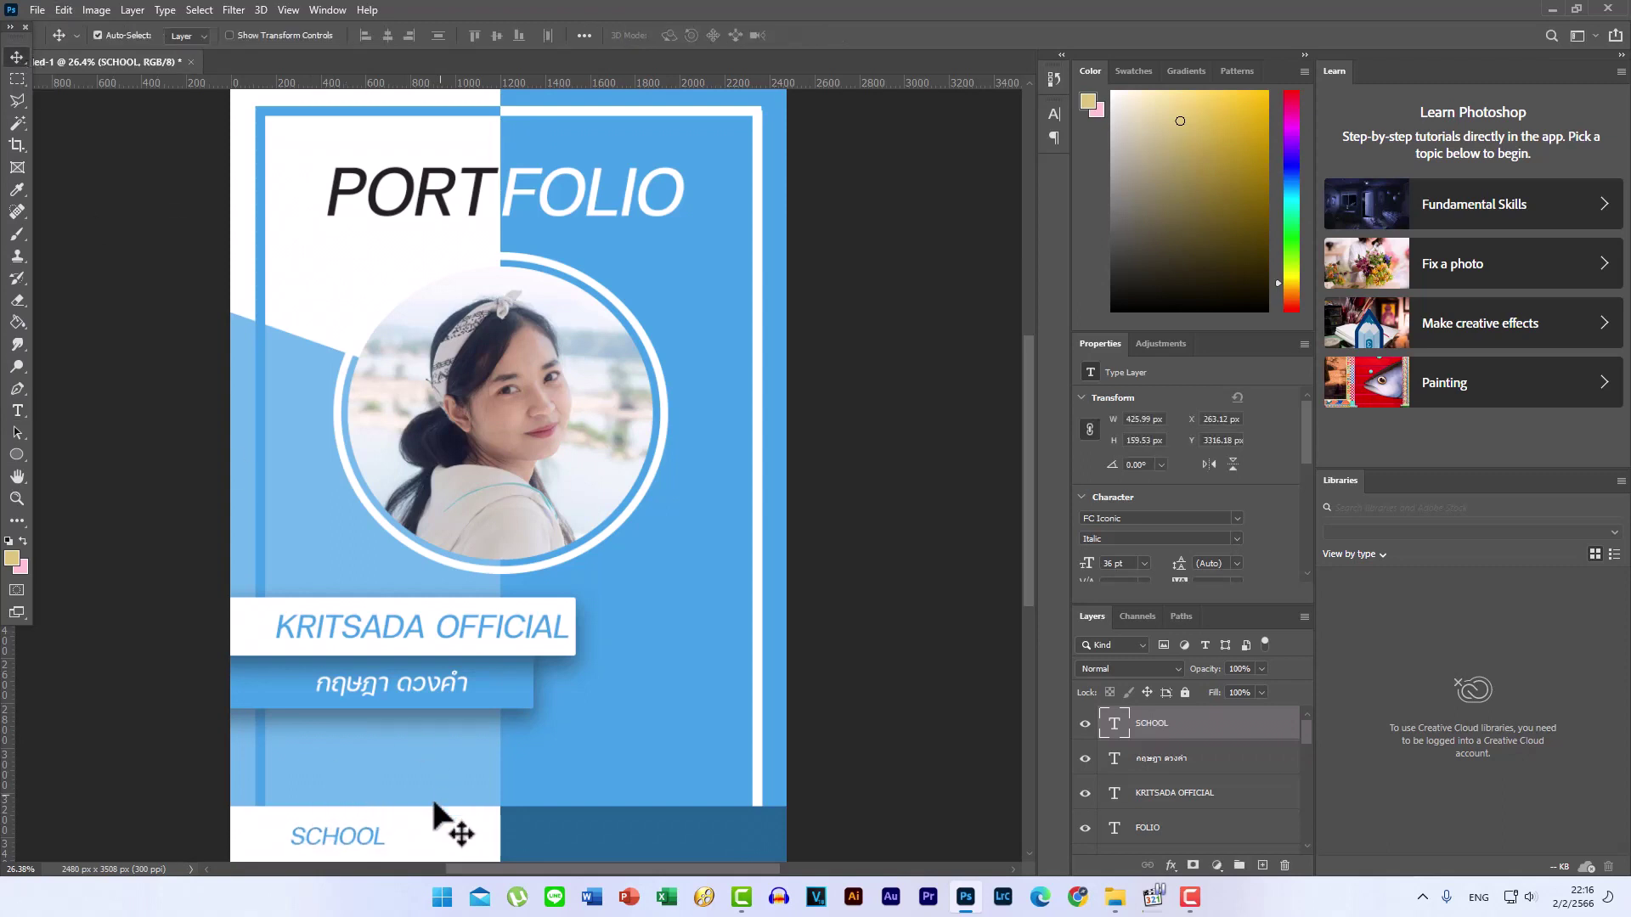
mouse_move(362, 841)
mouse_down()
mouse_move(678, 843)
mouse_move(664, 843)
mouse_up()
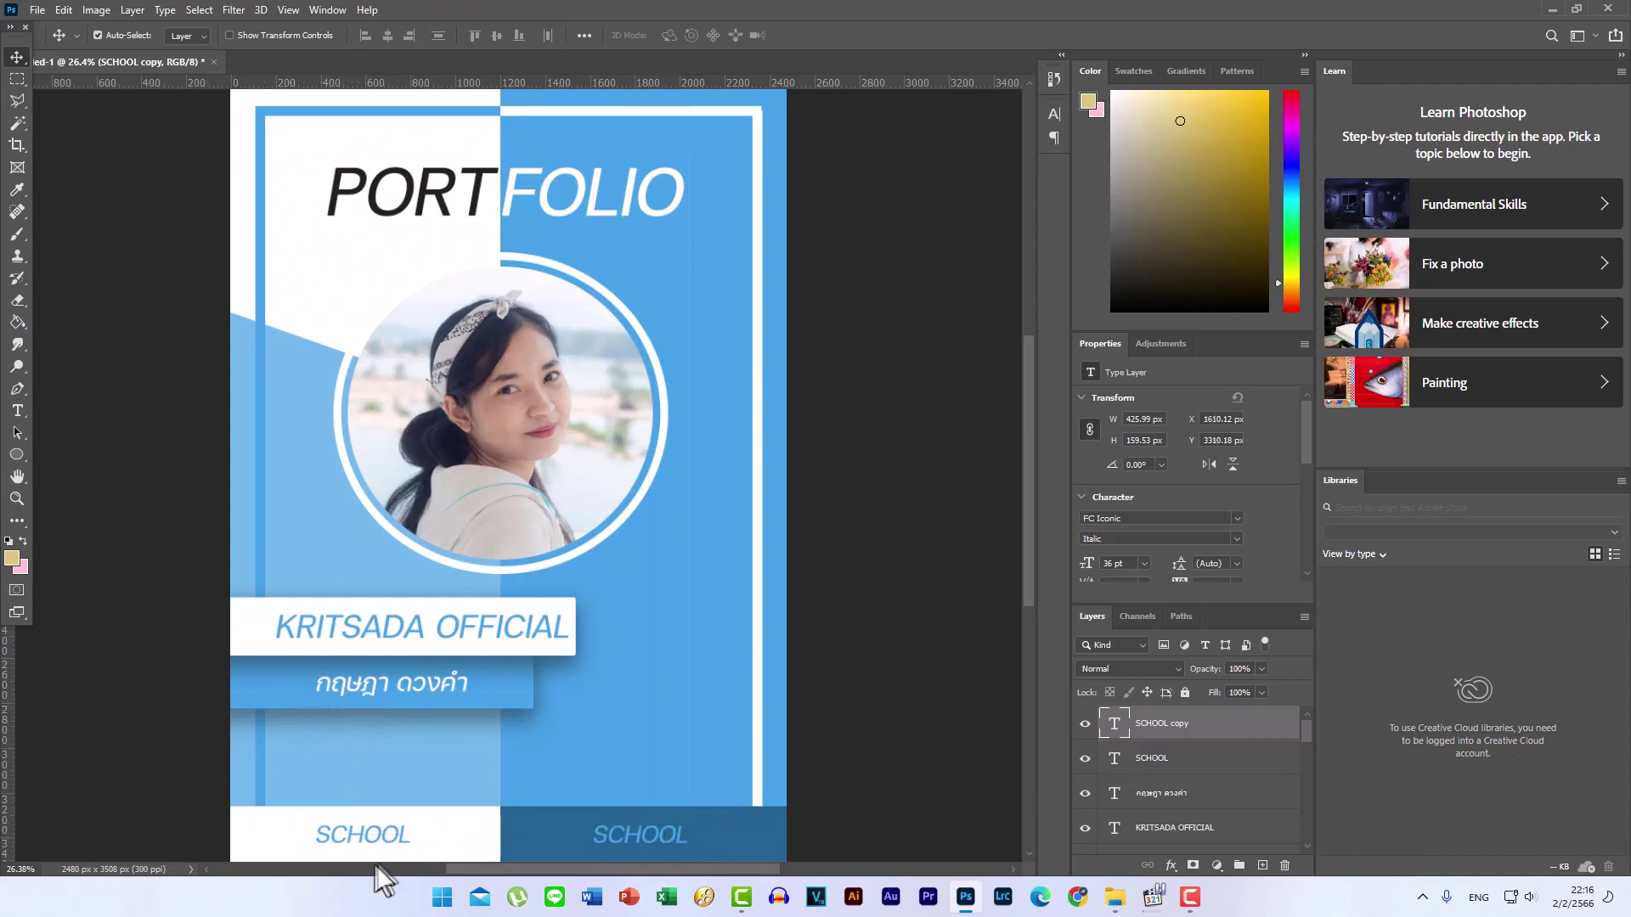
- Recolour the right SCHOOL label on the dark blue strip to white (#ffffff)
click(386, 839)
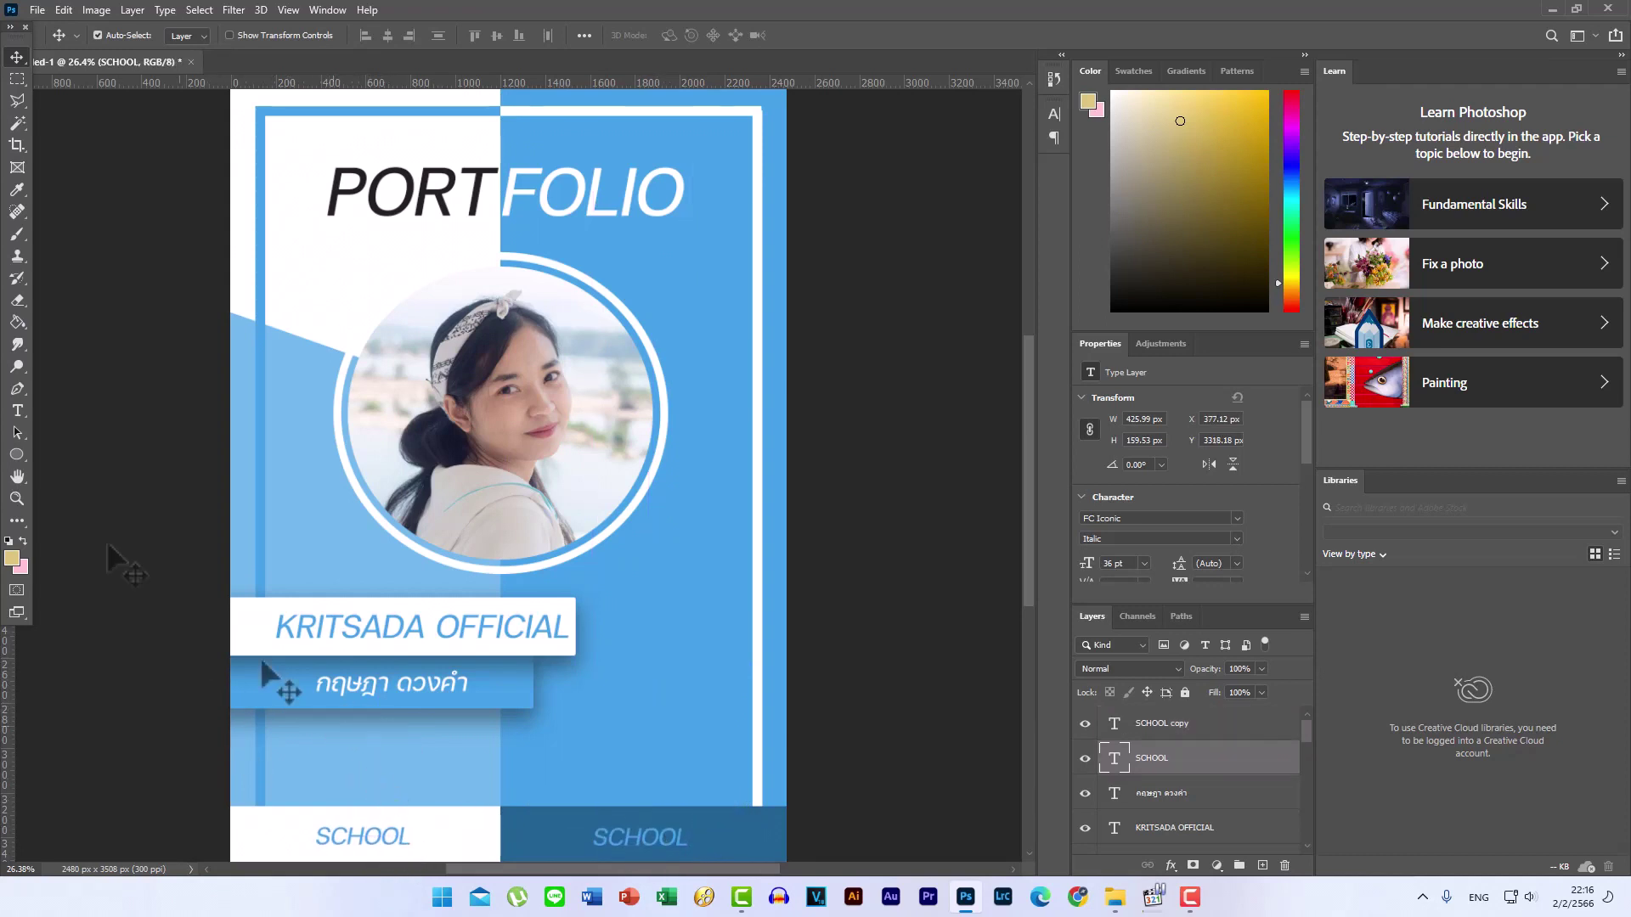
click(17, 412)
double_click(640, 838)
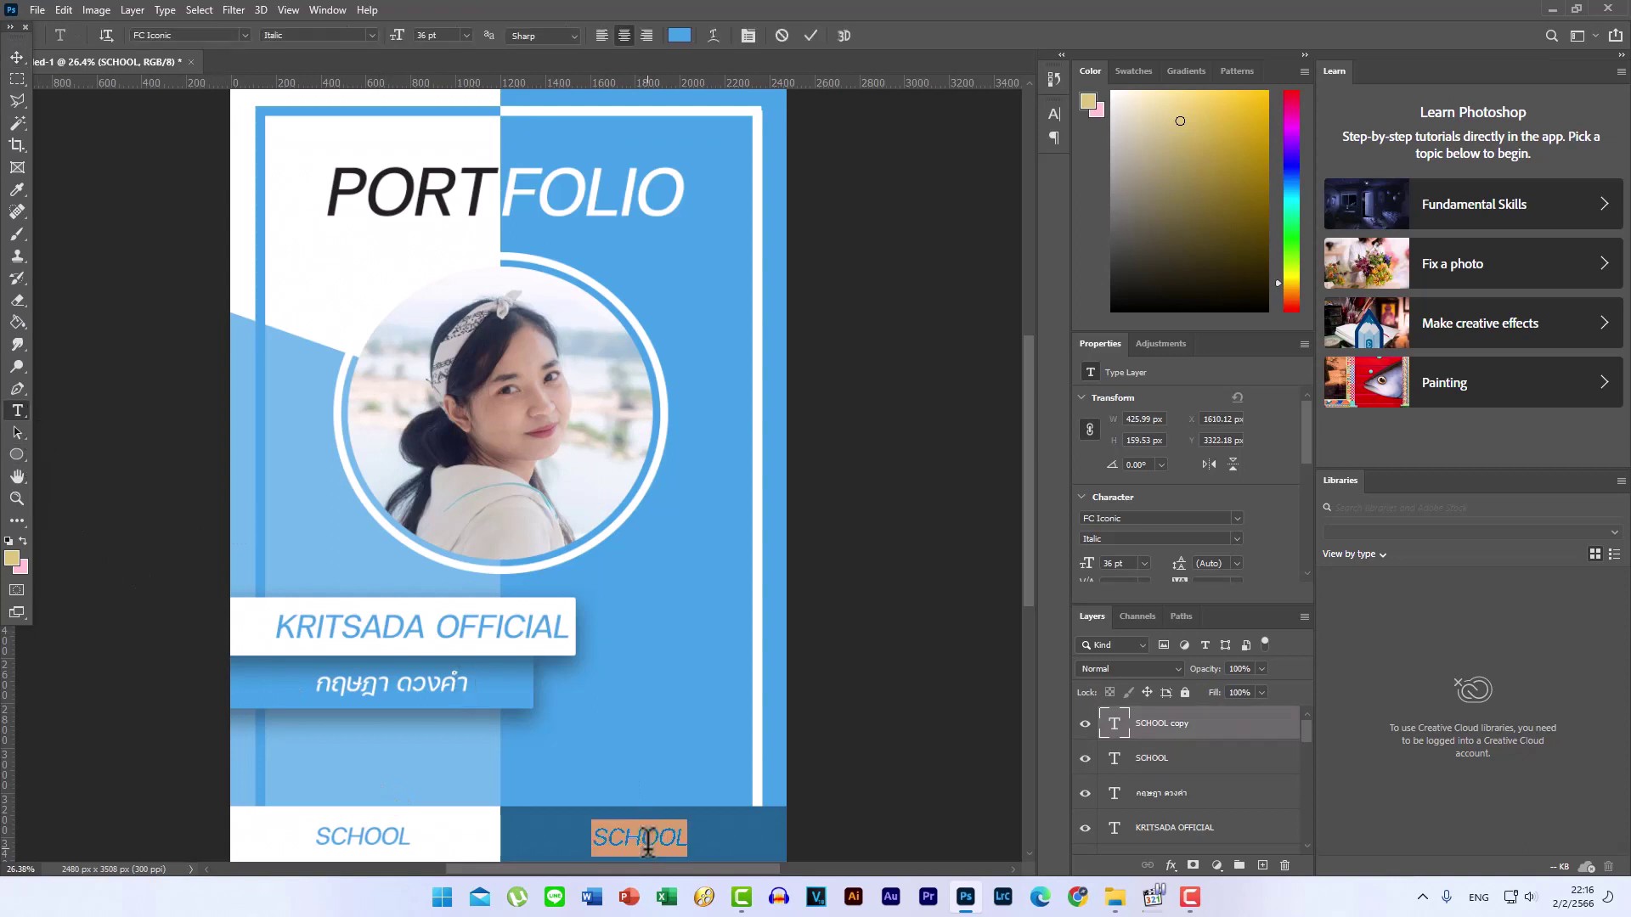
click(679, 35)
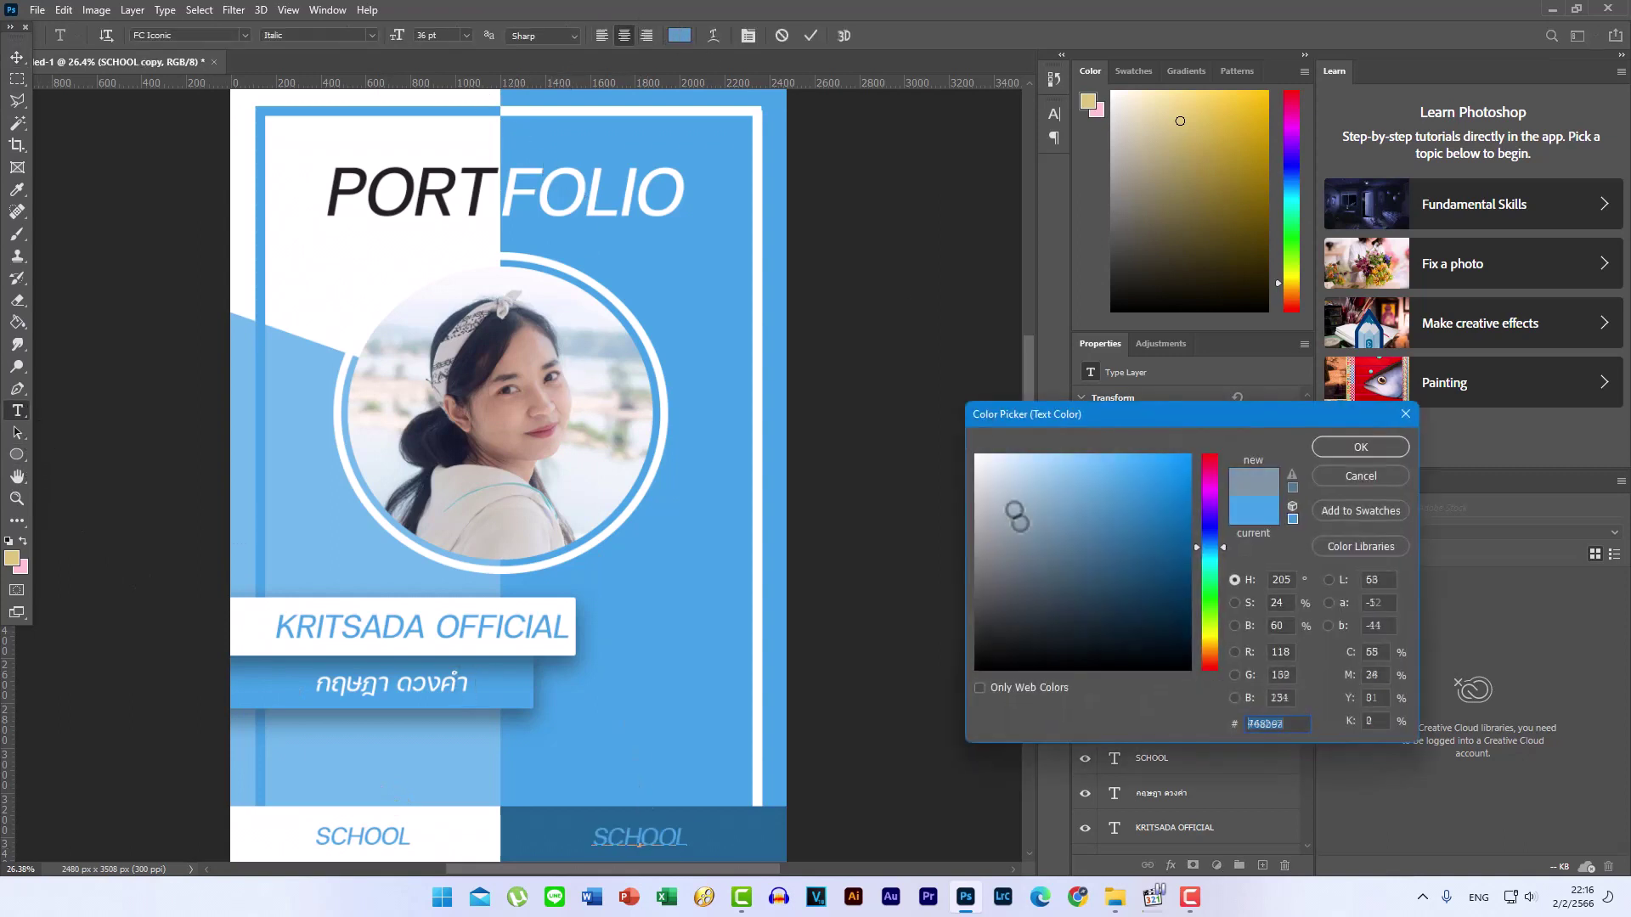
text(ffffff)
click(1363, 445)
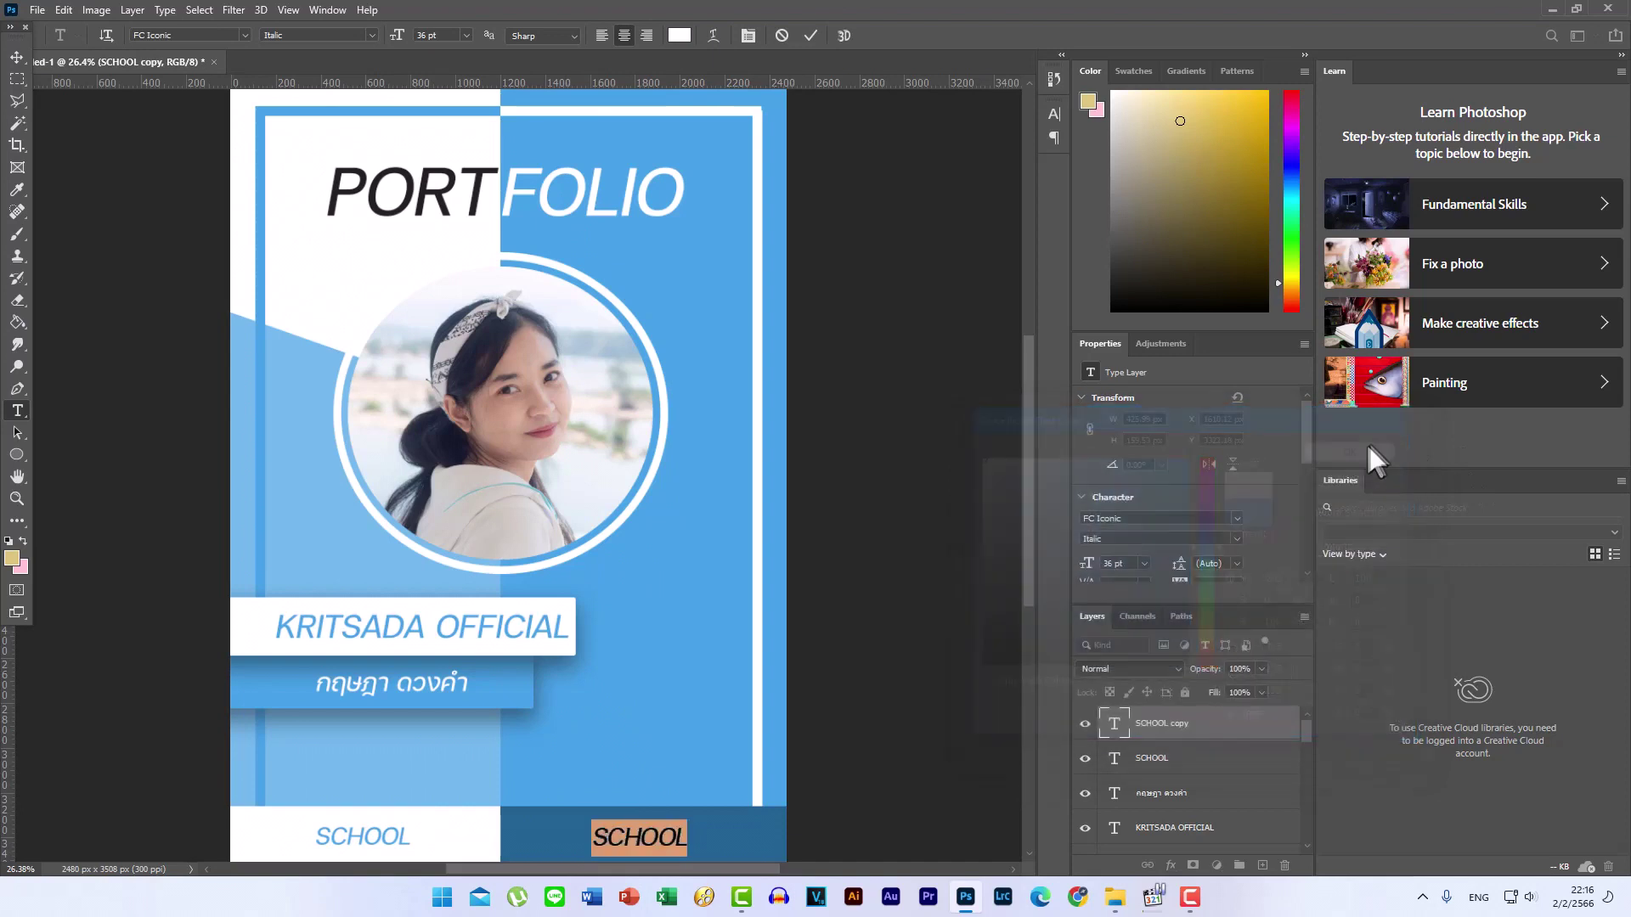
click(17, 55)
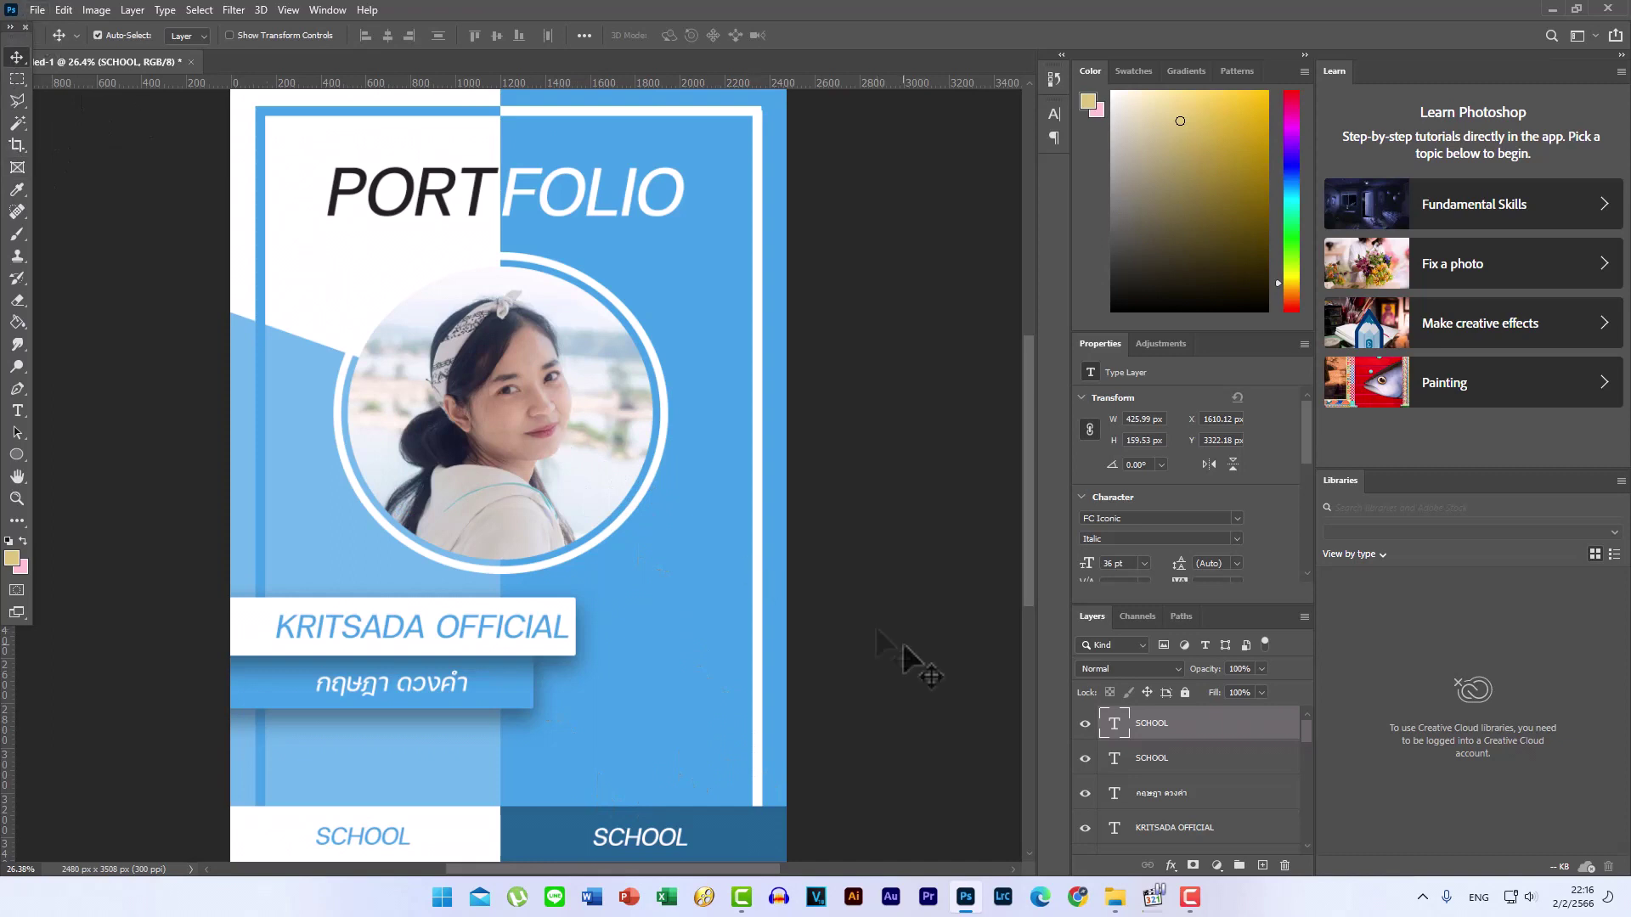
click(38, 10)
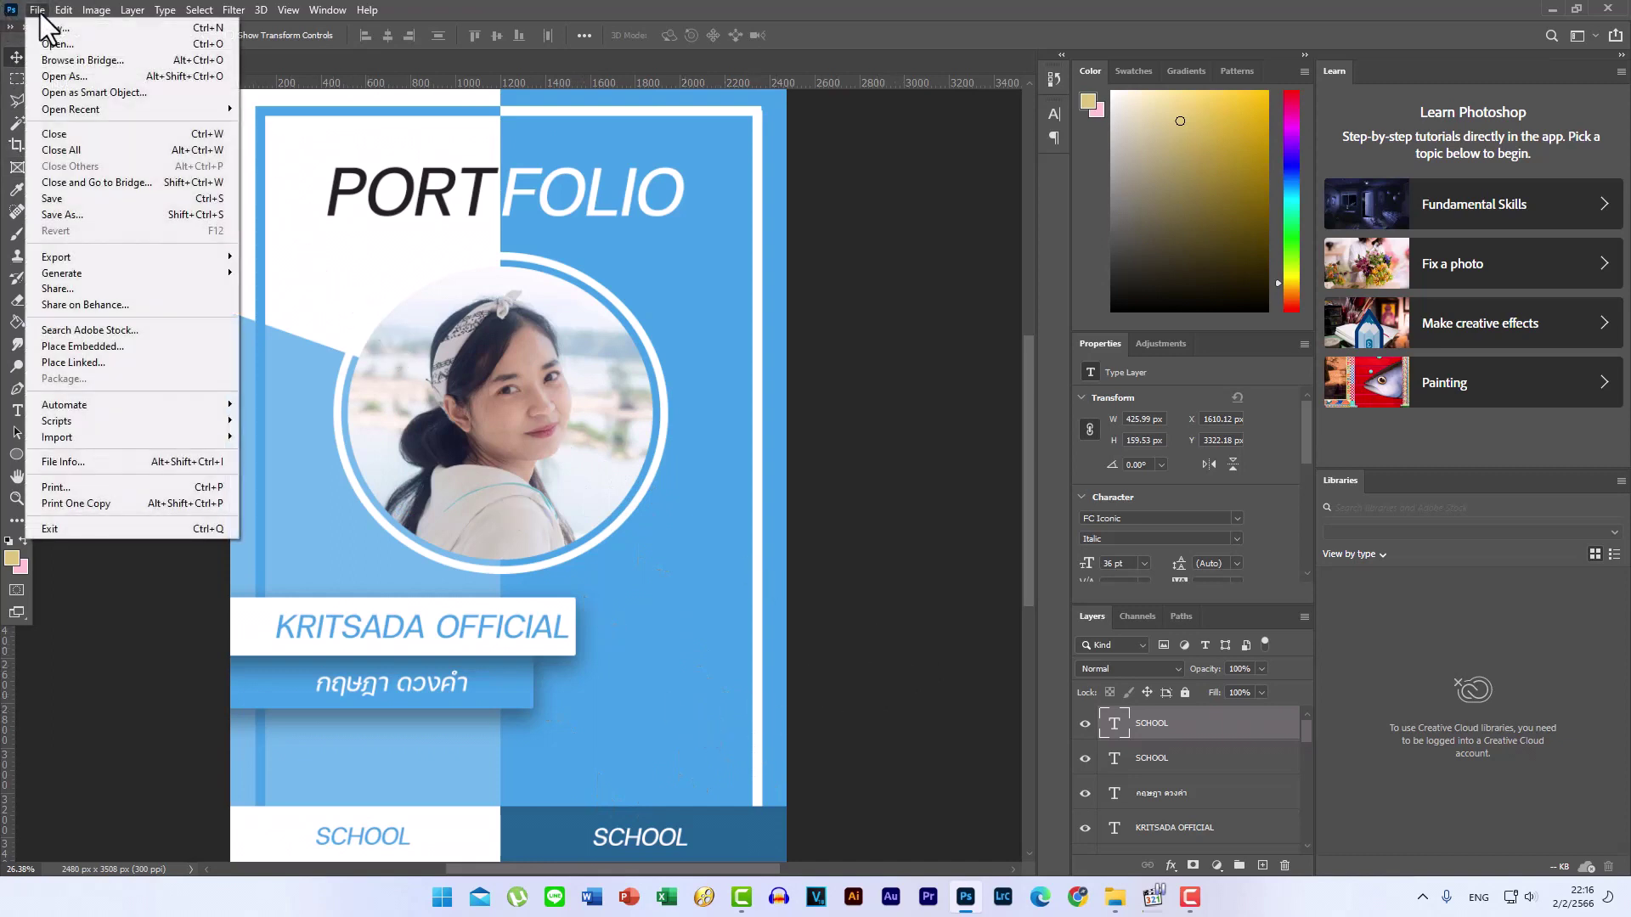
- Embed the qrcode image and scale it to a small square above the right SCHOOL label
click(94, 345)
click(1036, 263)
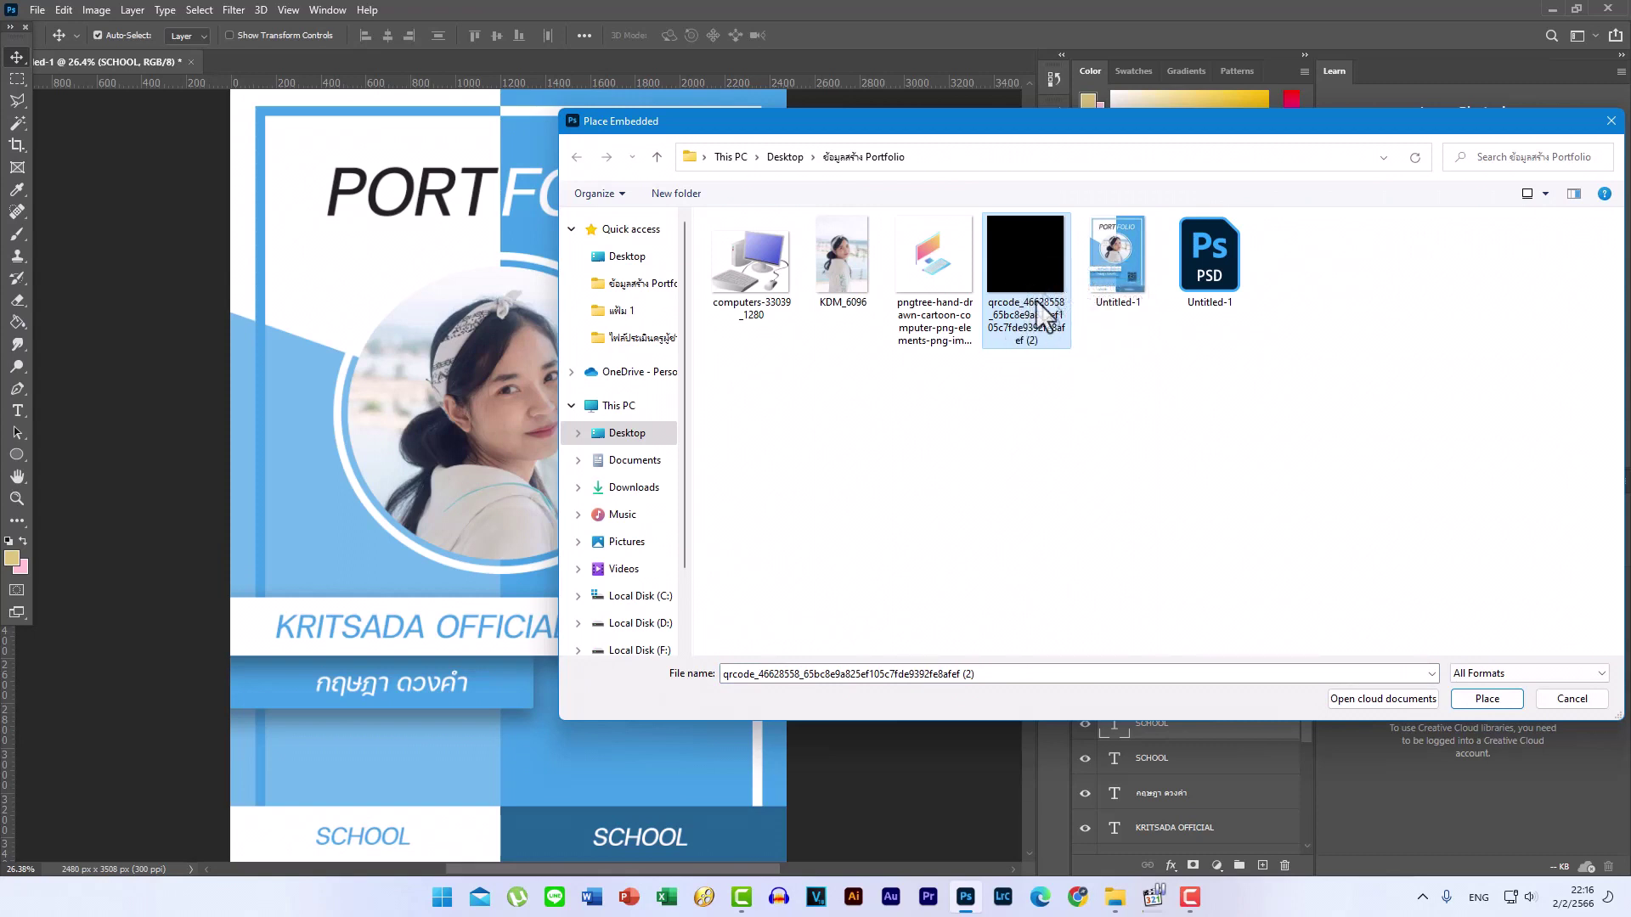
double_click(1033, 270)
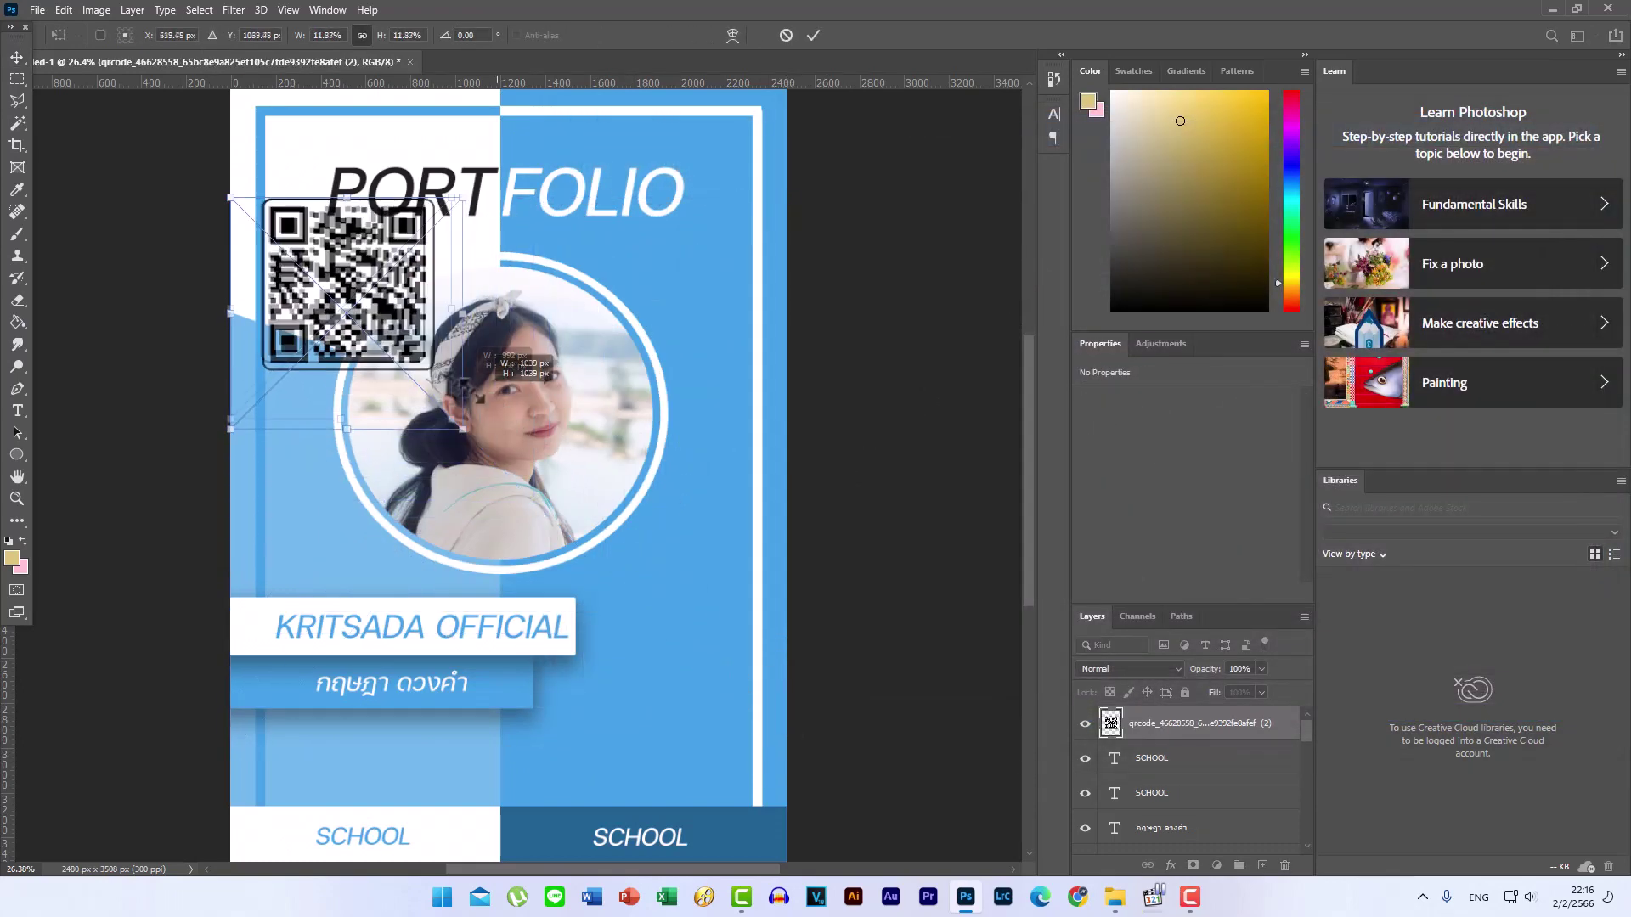
mouse_move(786, 753)
mouse_down()
mouse_move(380, 347)
mouse_move(704, 783)
mouse_move(713, 773)
mouse_up()
mouse_move(692, 712)
mouse_down()
mouse_move(709, 732)
mouse_move(712, 717)
mouse_up()
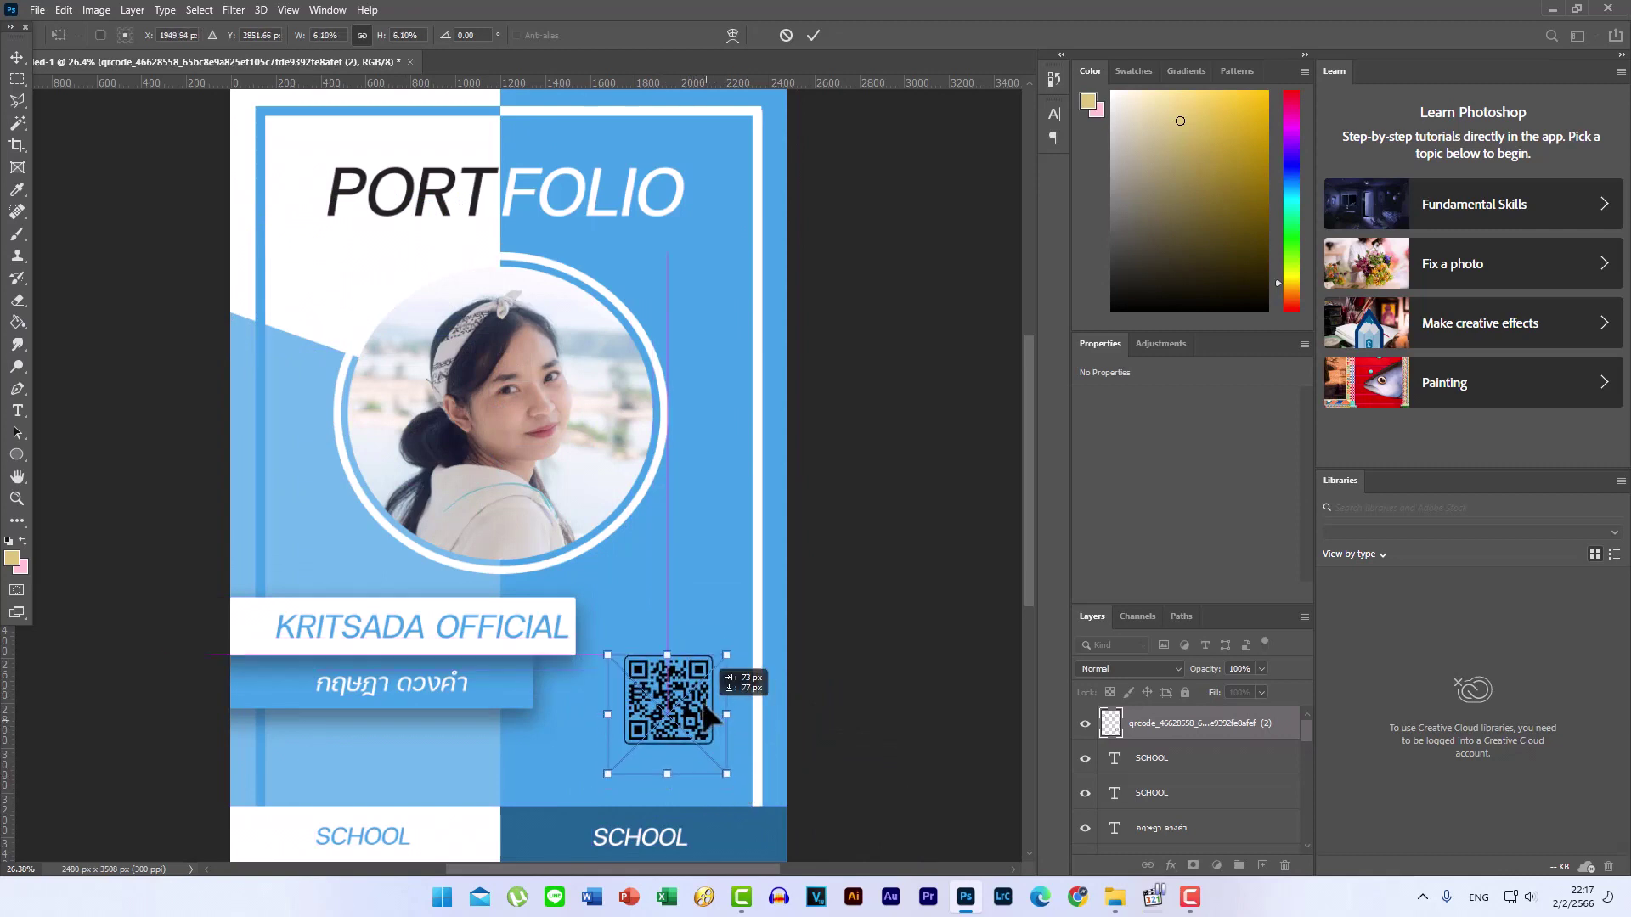
click(812, 30)
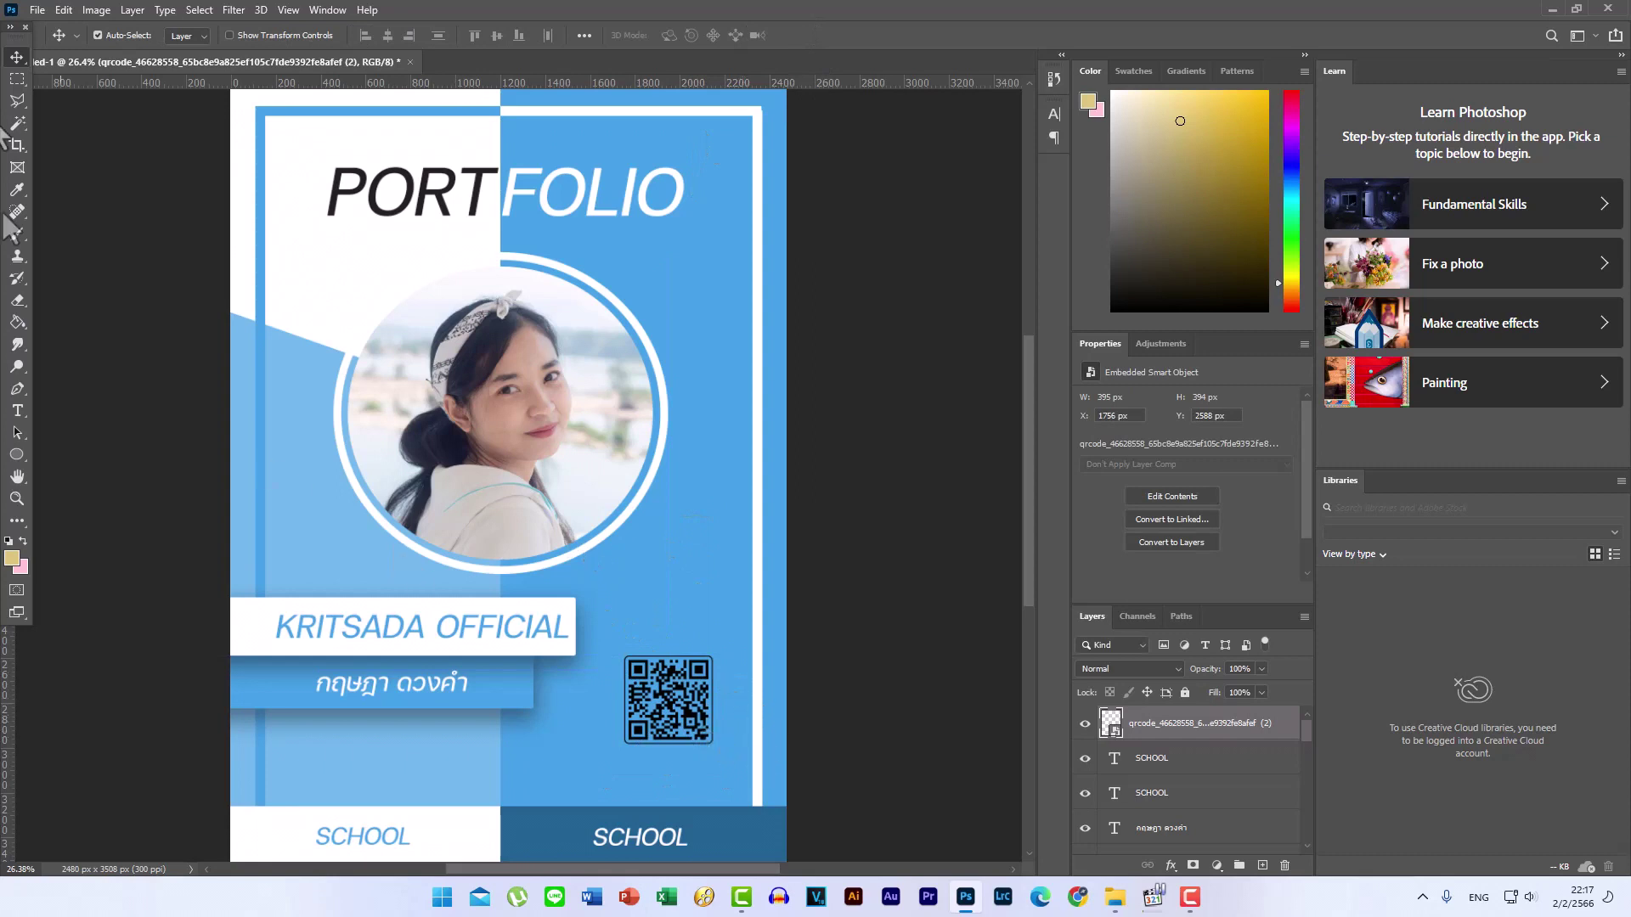
- Type 'SCAN ME' below the QR code and set it to 30 pt
click(18, 413)
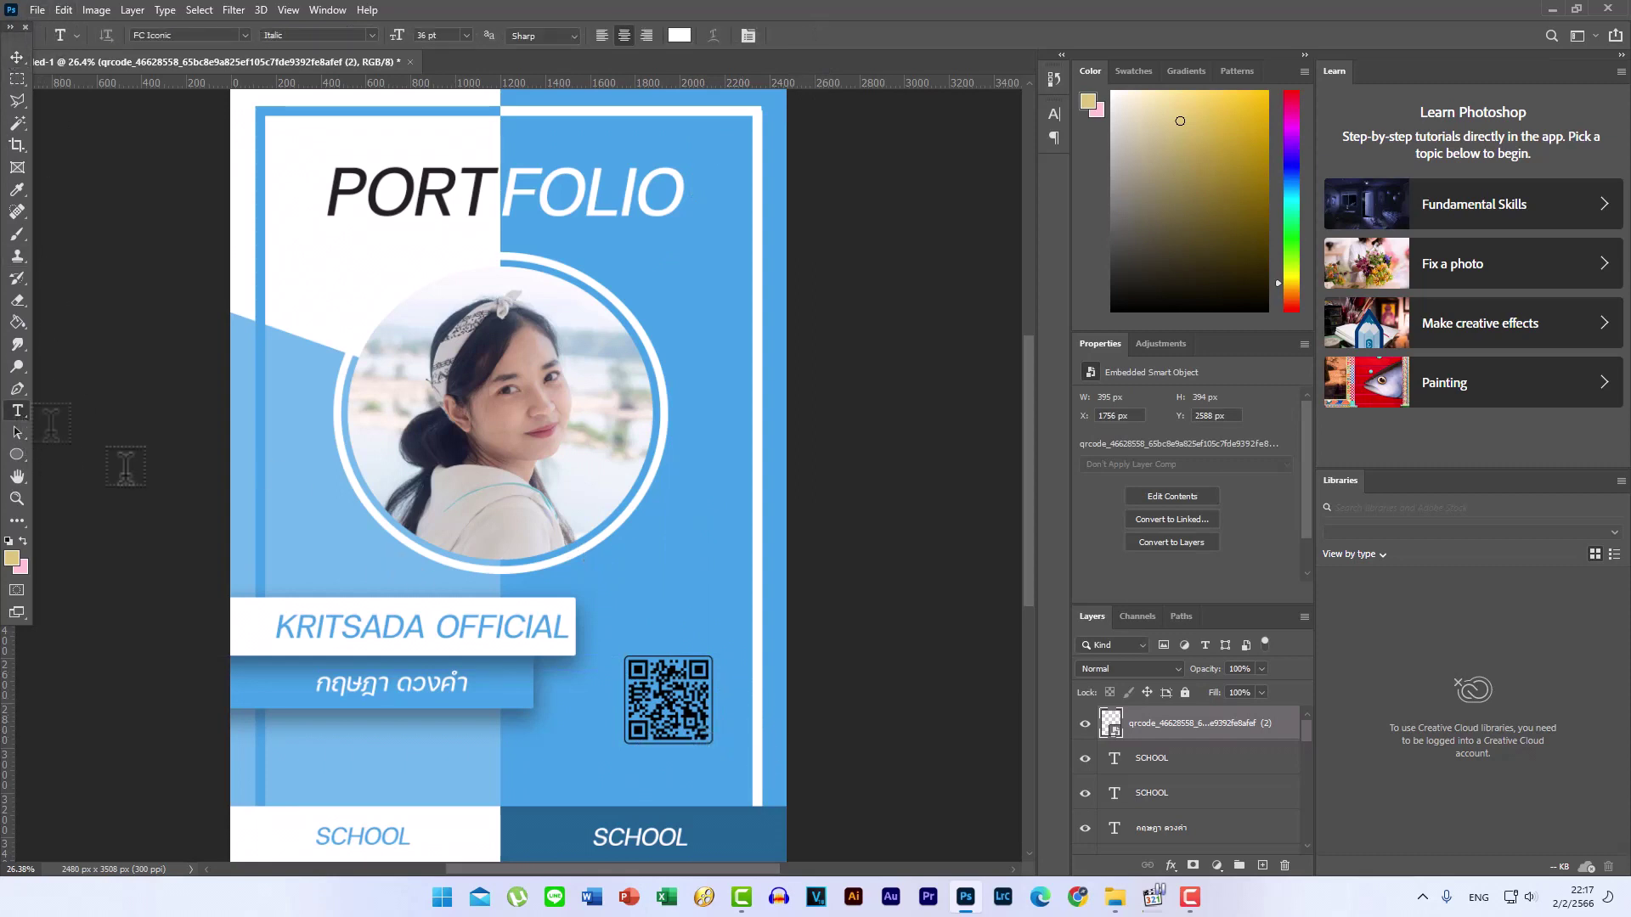
click(671, 773)
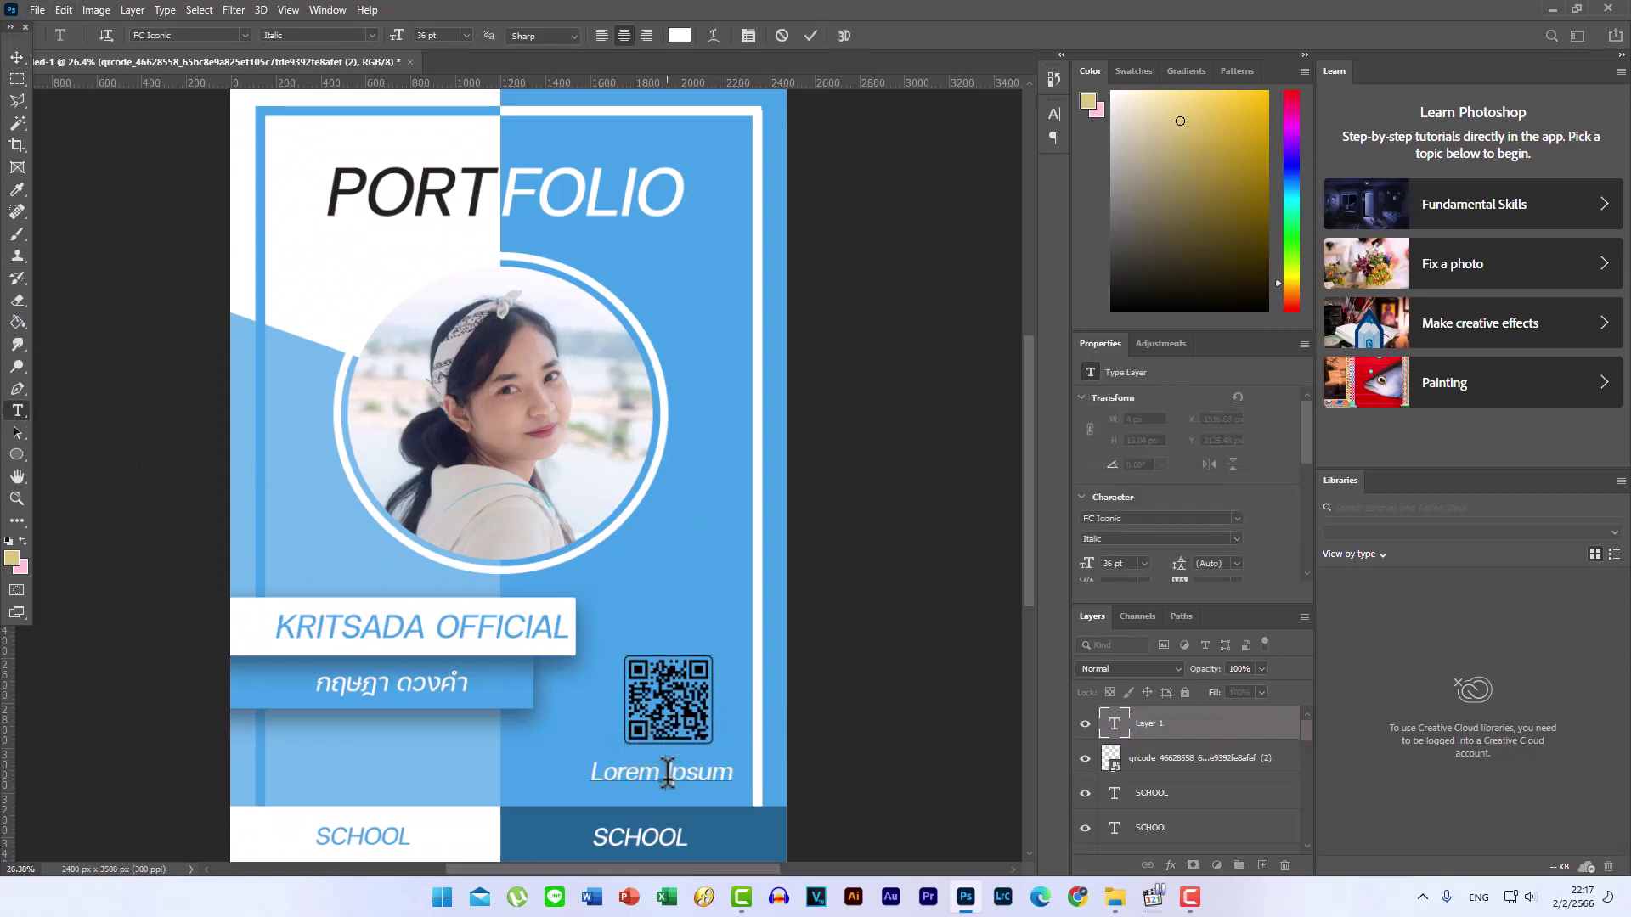
text(SCAN)
text( ME)
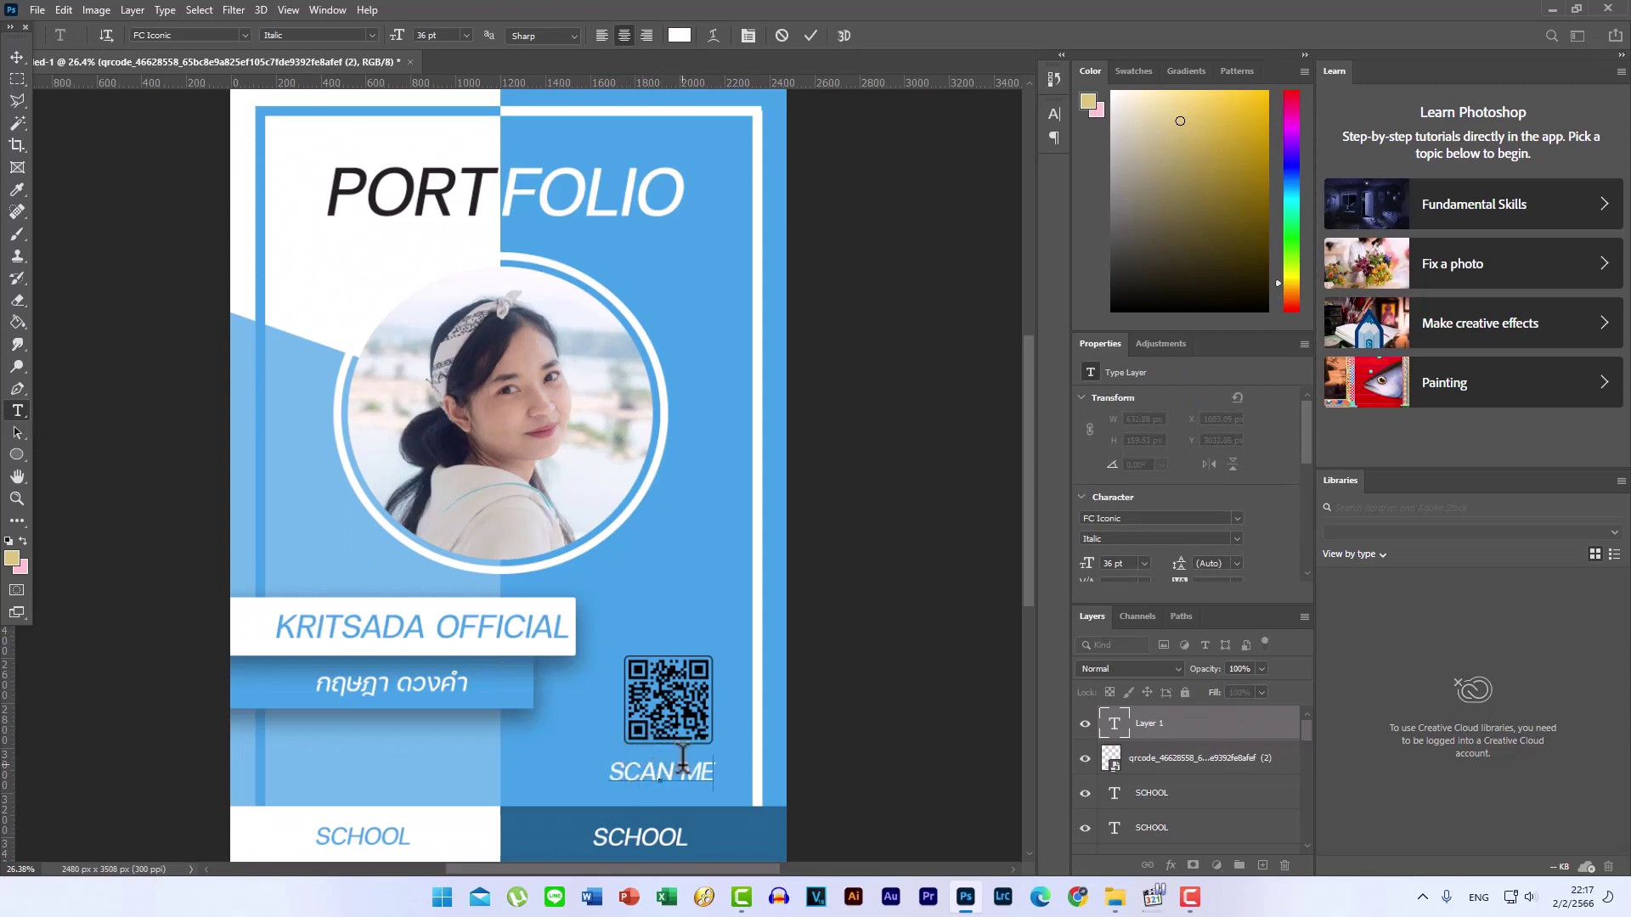
triple_click(683, 764)
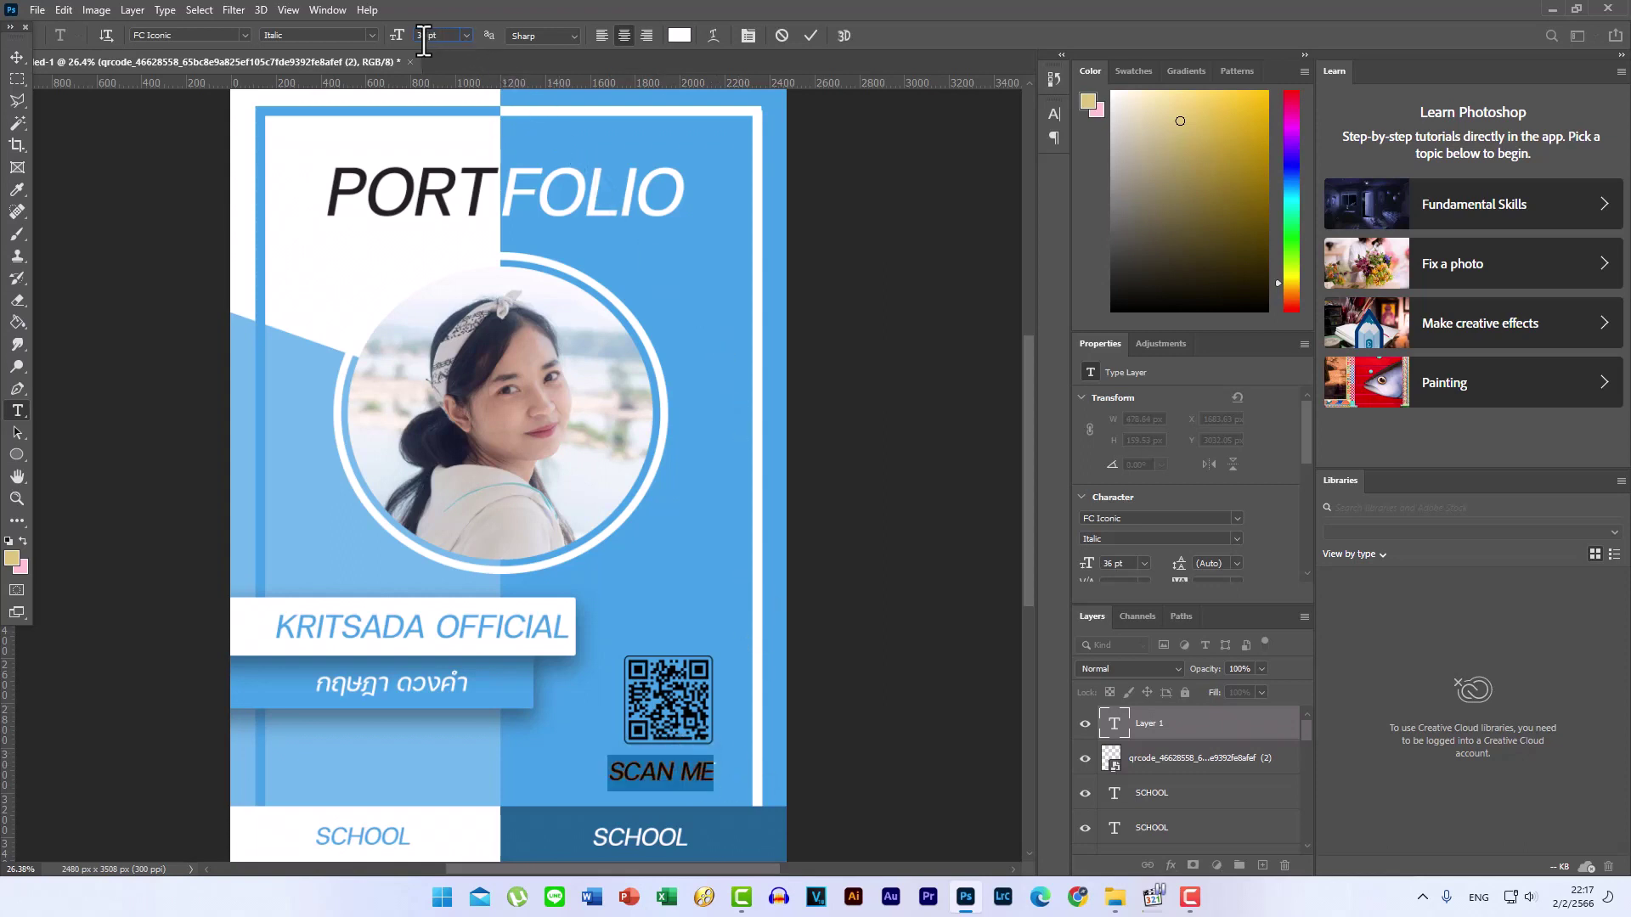
text(30)
key(Return)
click(17, 57)
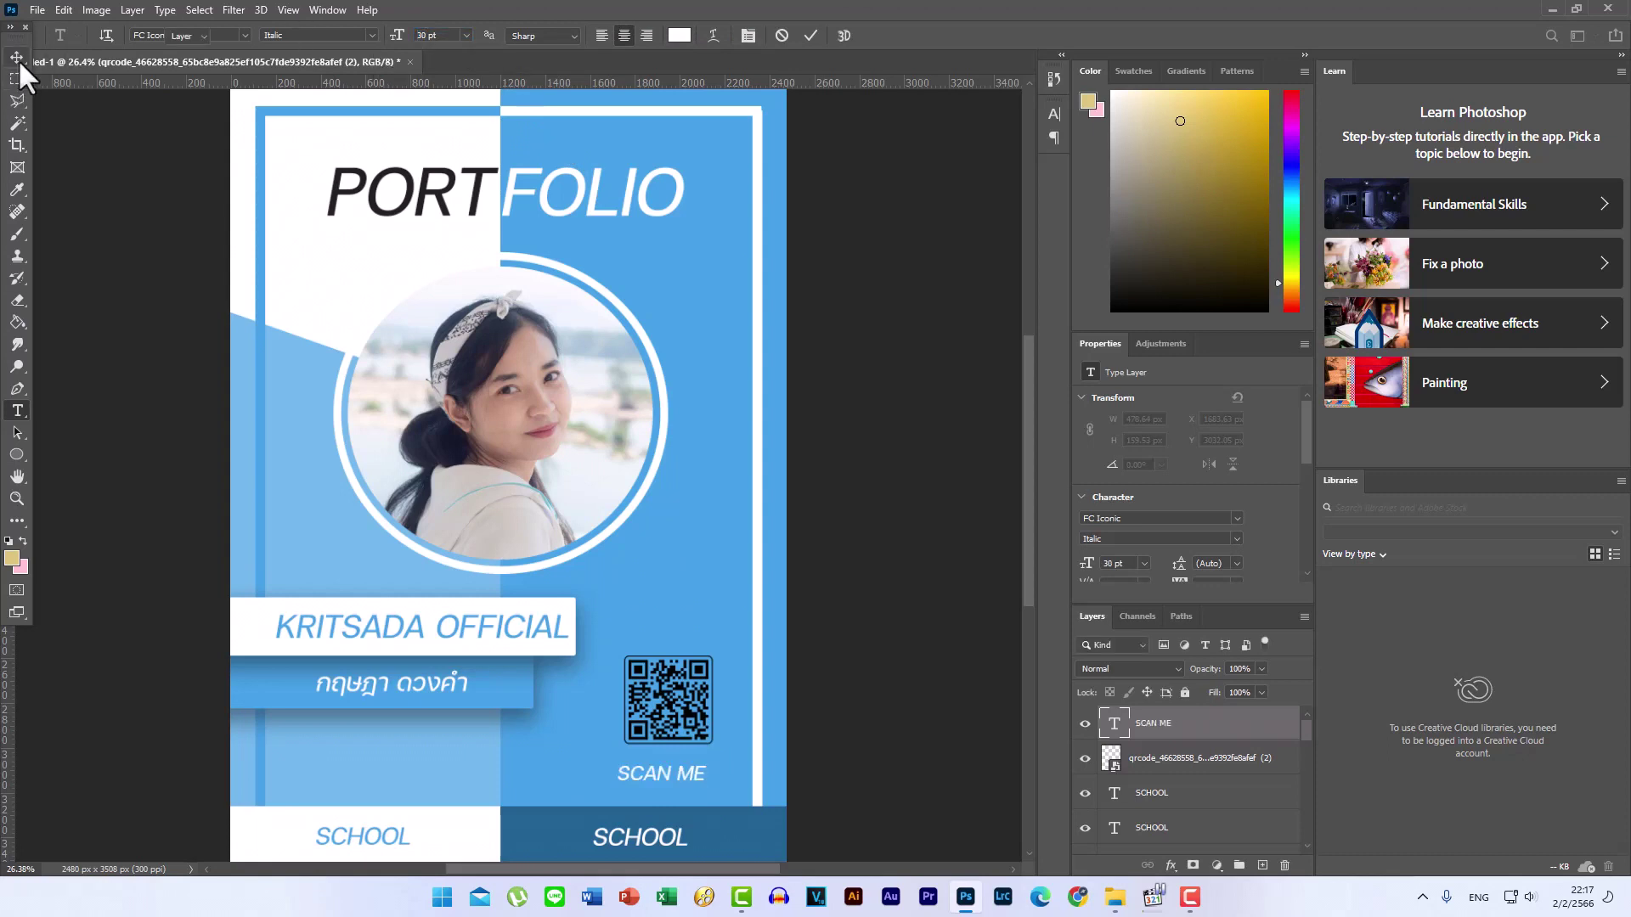
drag(679, 778, 691, 773)
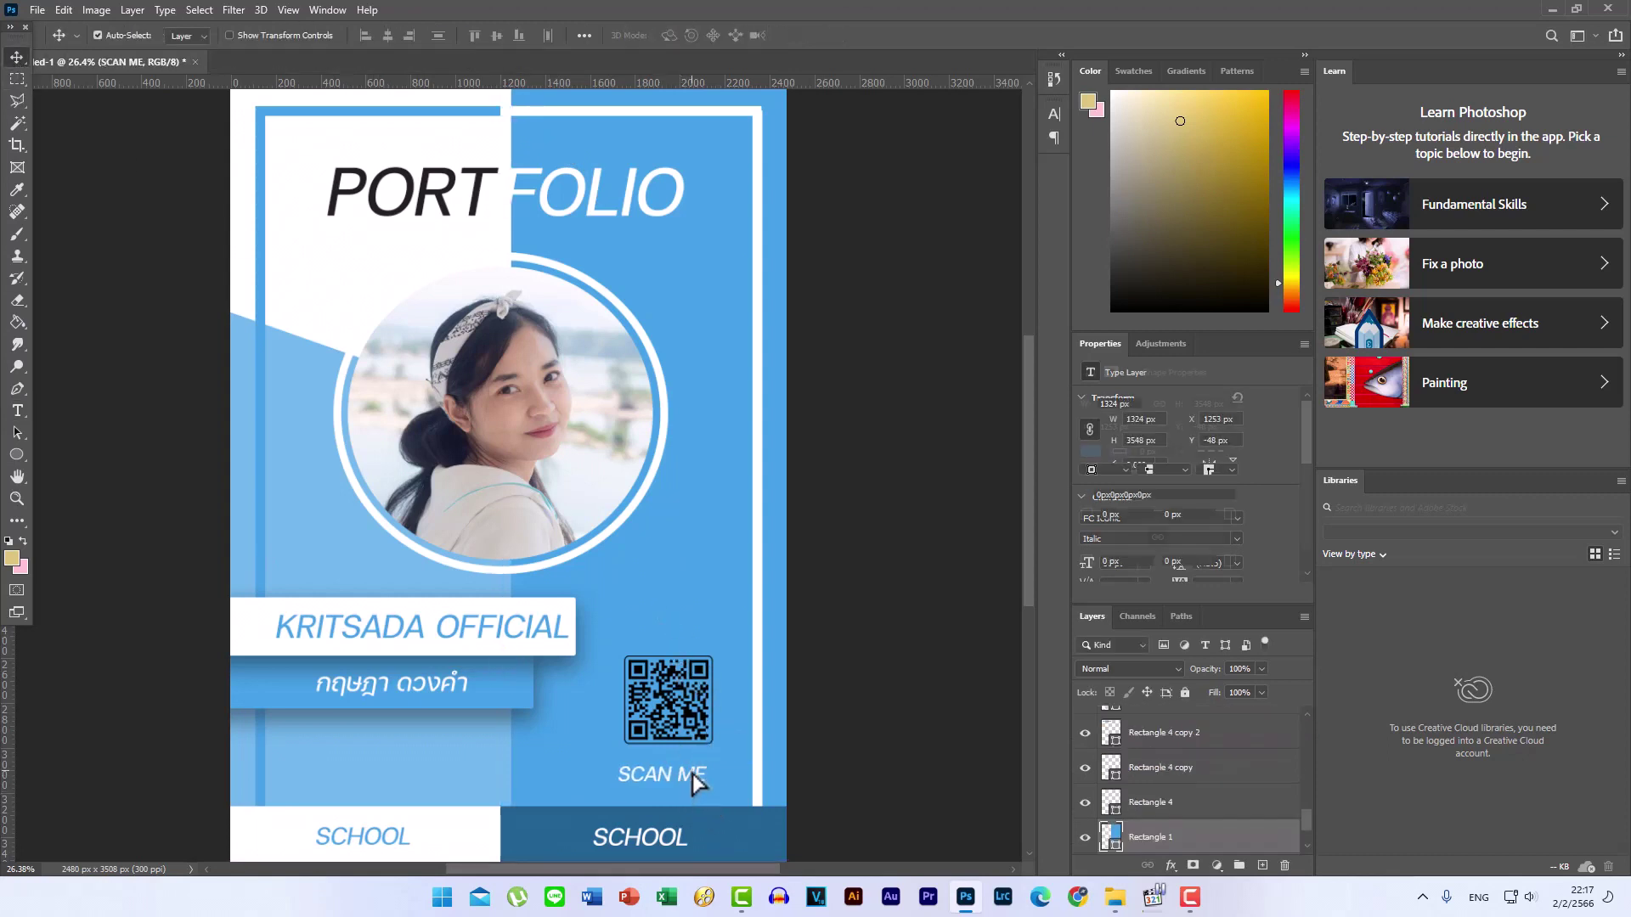
- Undo the accidental shift of the blue half and nudge the QR code lower
key(ctrl+z)
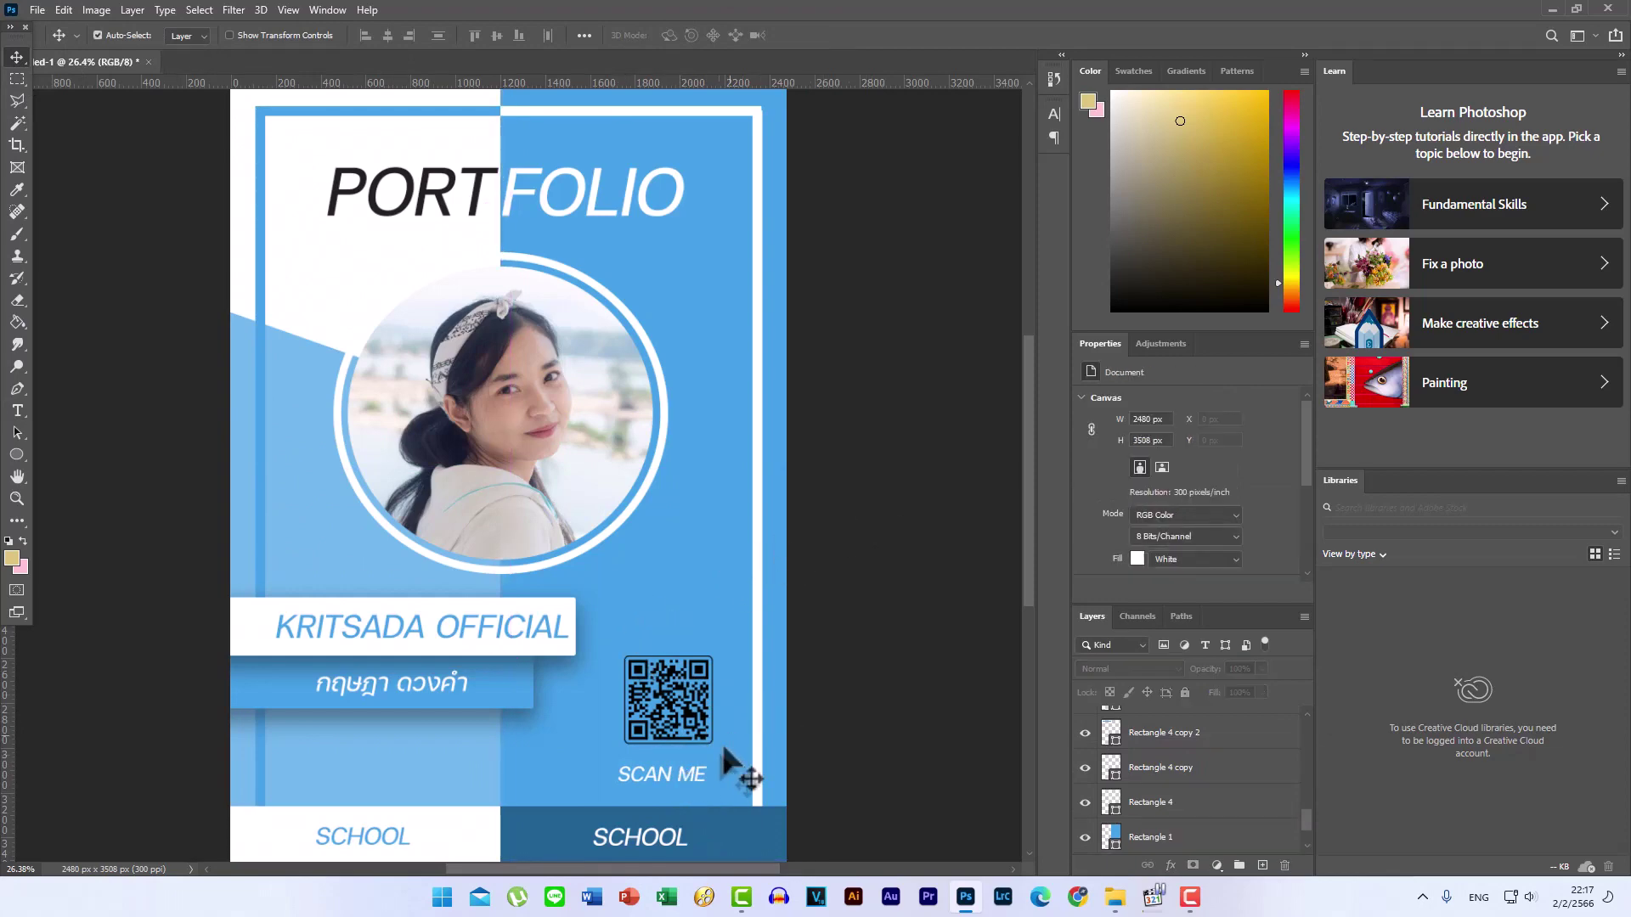
key(ctrl+z)
drag(643, 737, 649, 737)
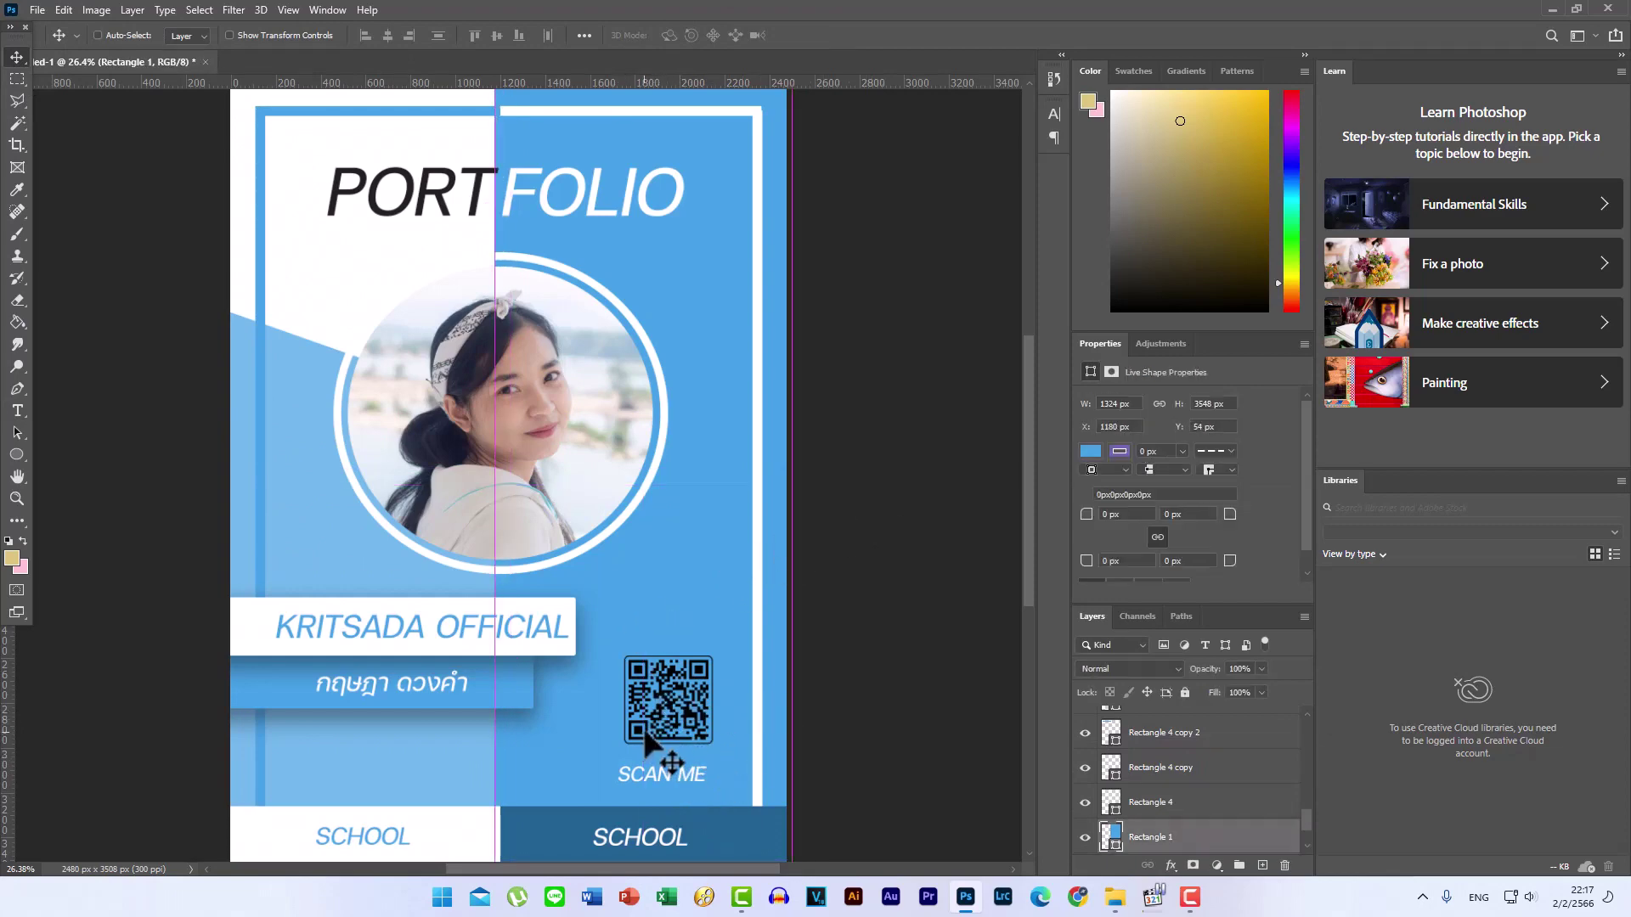
click(853, 708)
scroll(705, 696, up, 2)
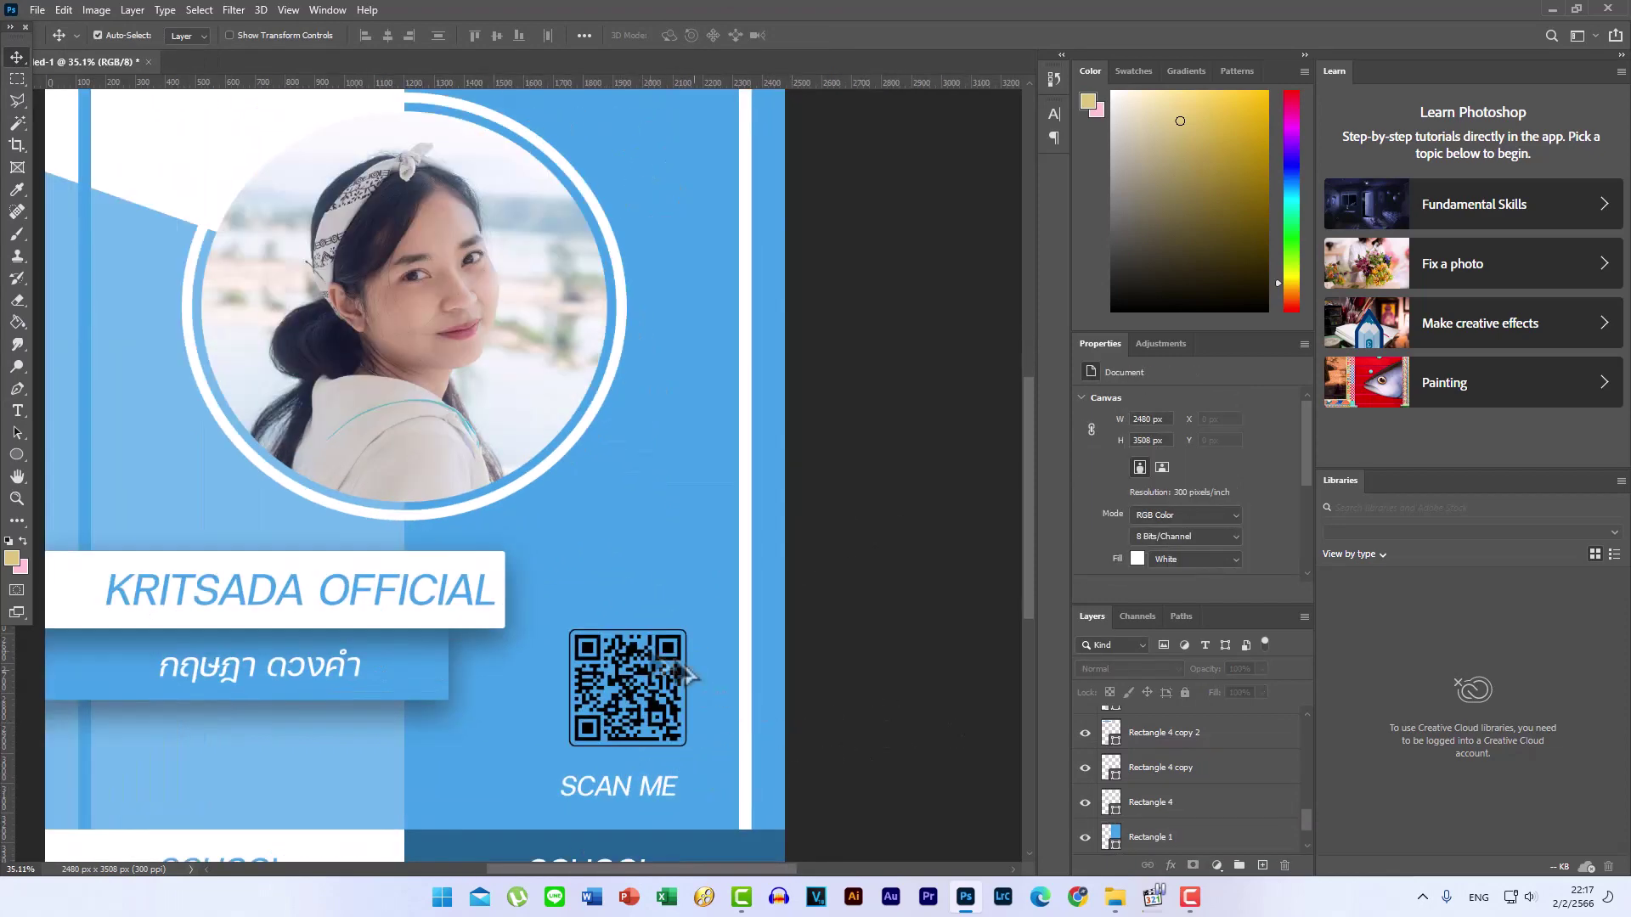
scroll(696, 680, up, 2)
scroll(692, 650, down, 1)
drag(691, 649, 686, 656)
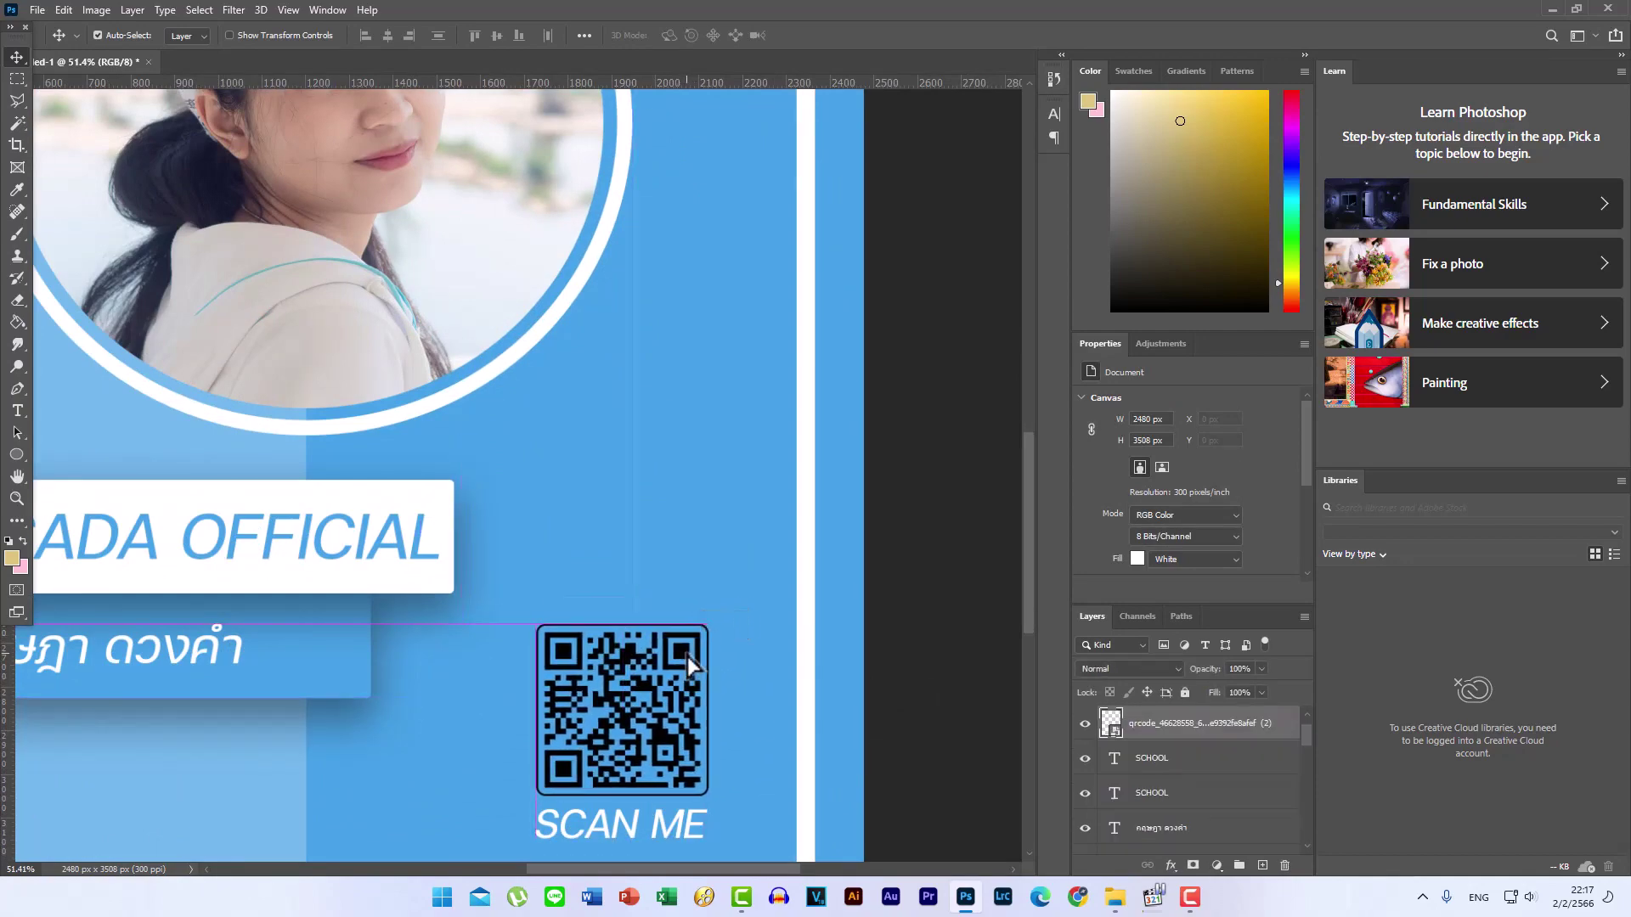
scroll(688, 663, down, 3)
scroll(696, 673, down, 1)
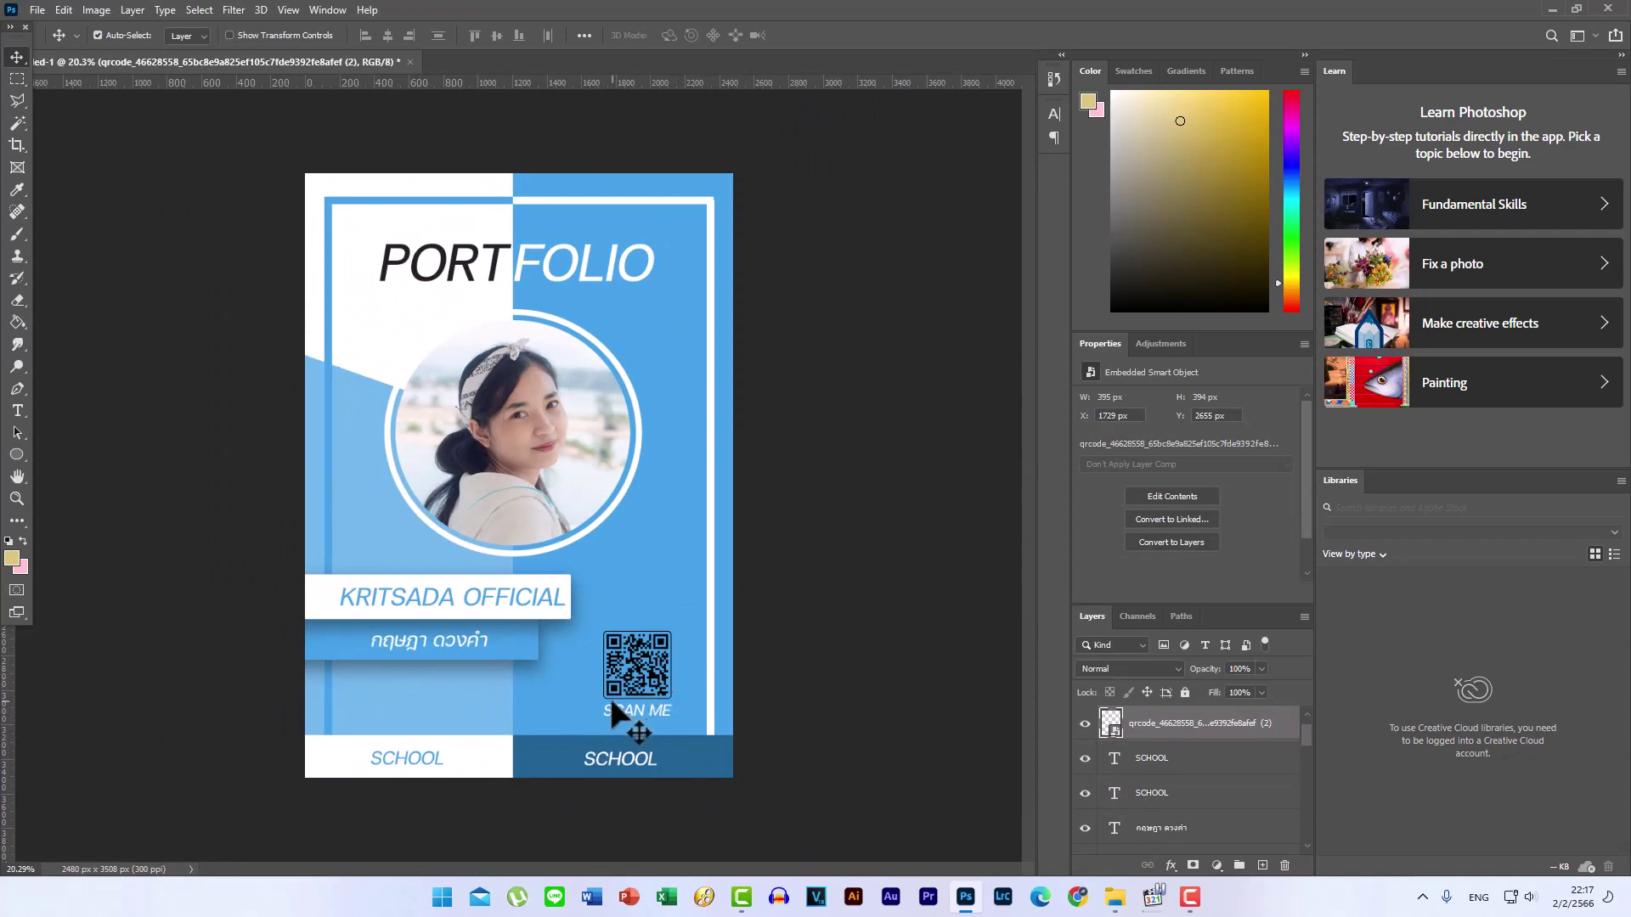
click(748, 645)
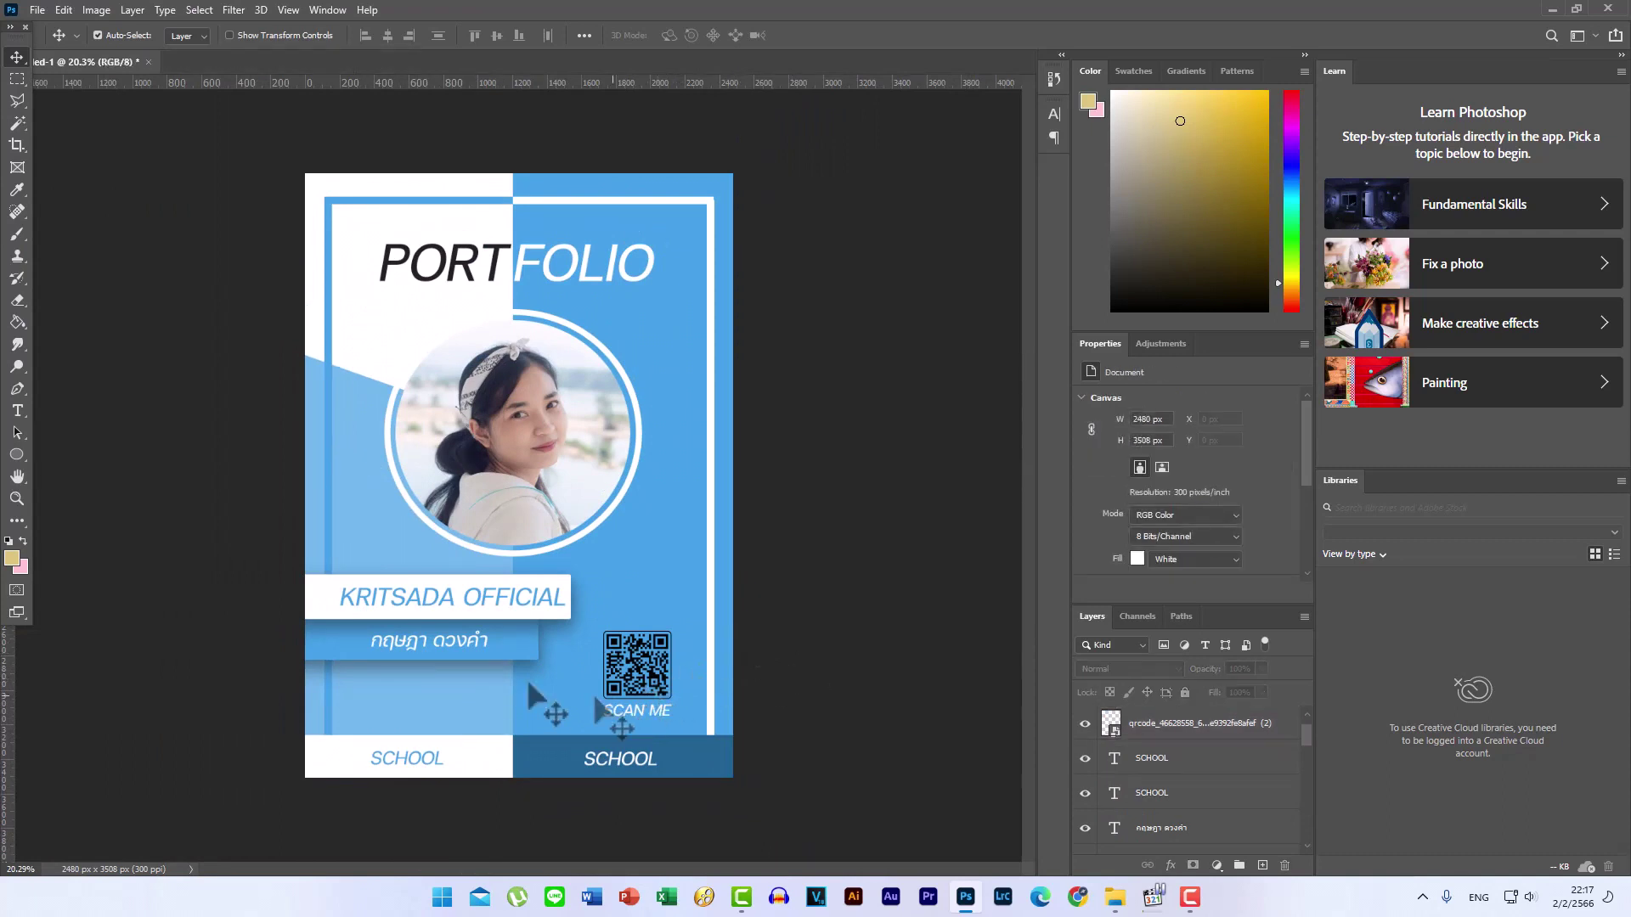
- Reduce the SCAN ME caption to 24 pt
click(17, 410)
click(653, 711)
key(ctrl+a)
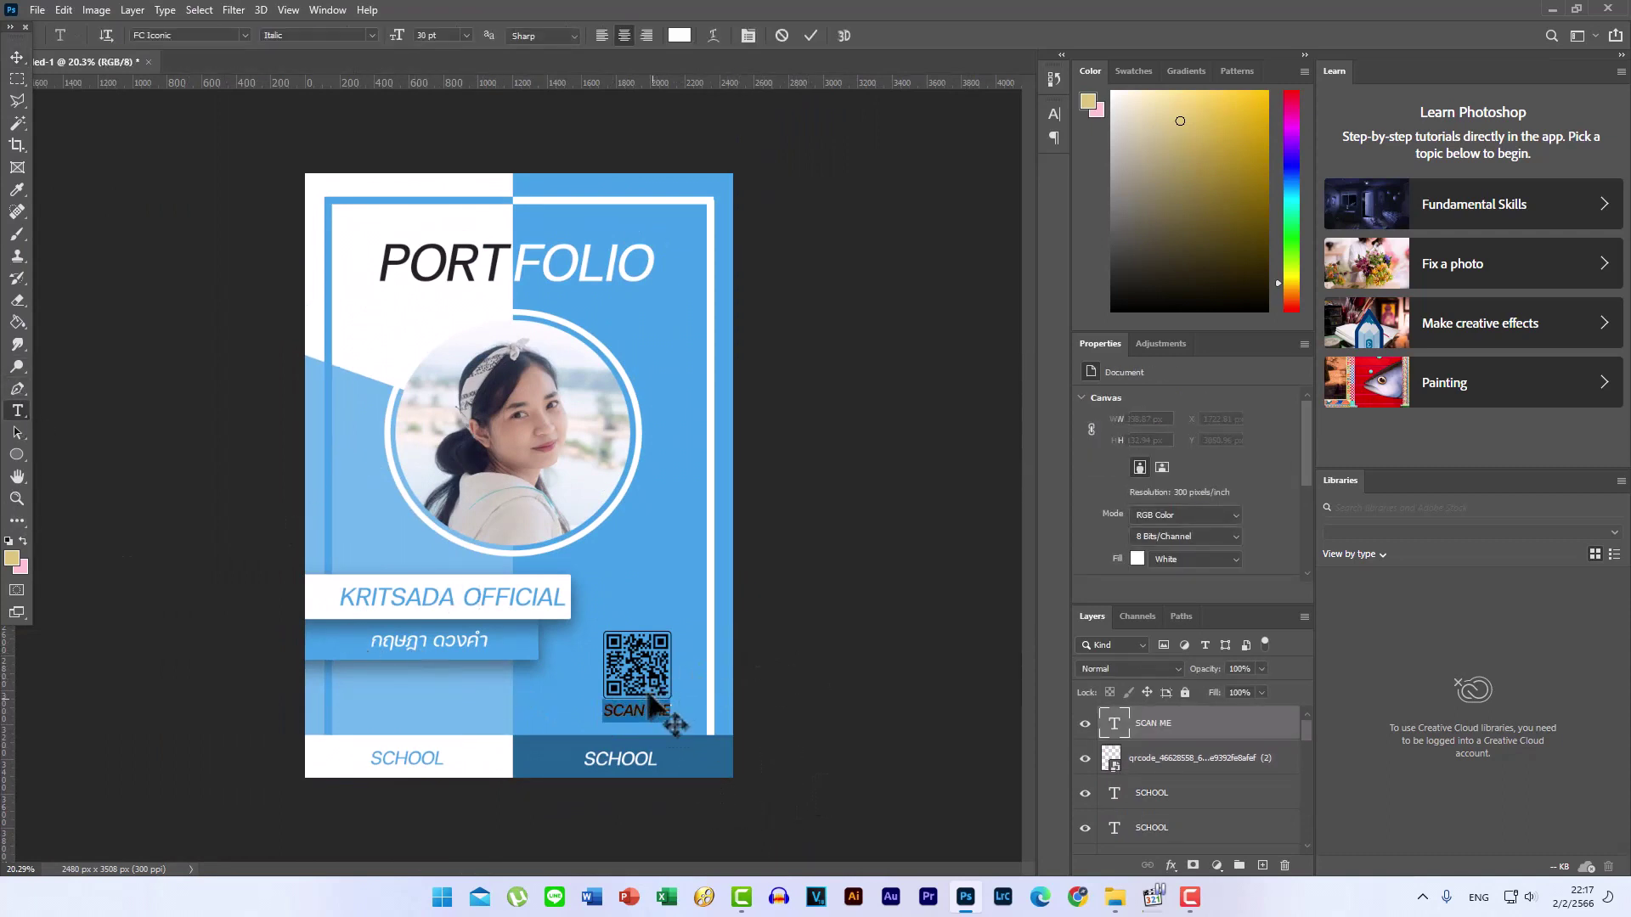
click(466, 36)
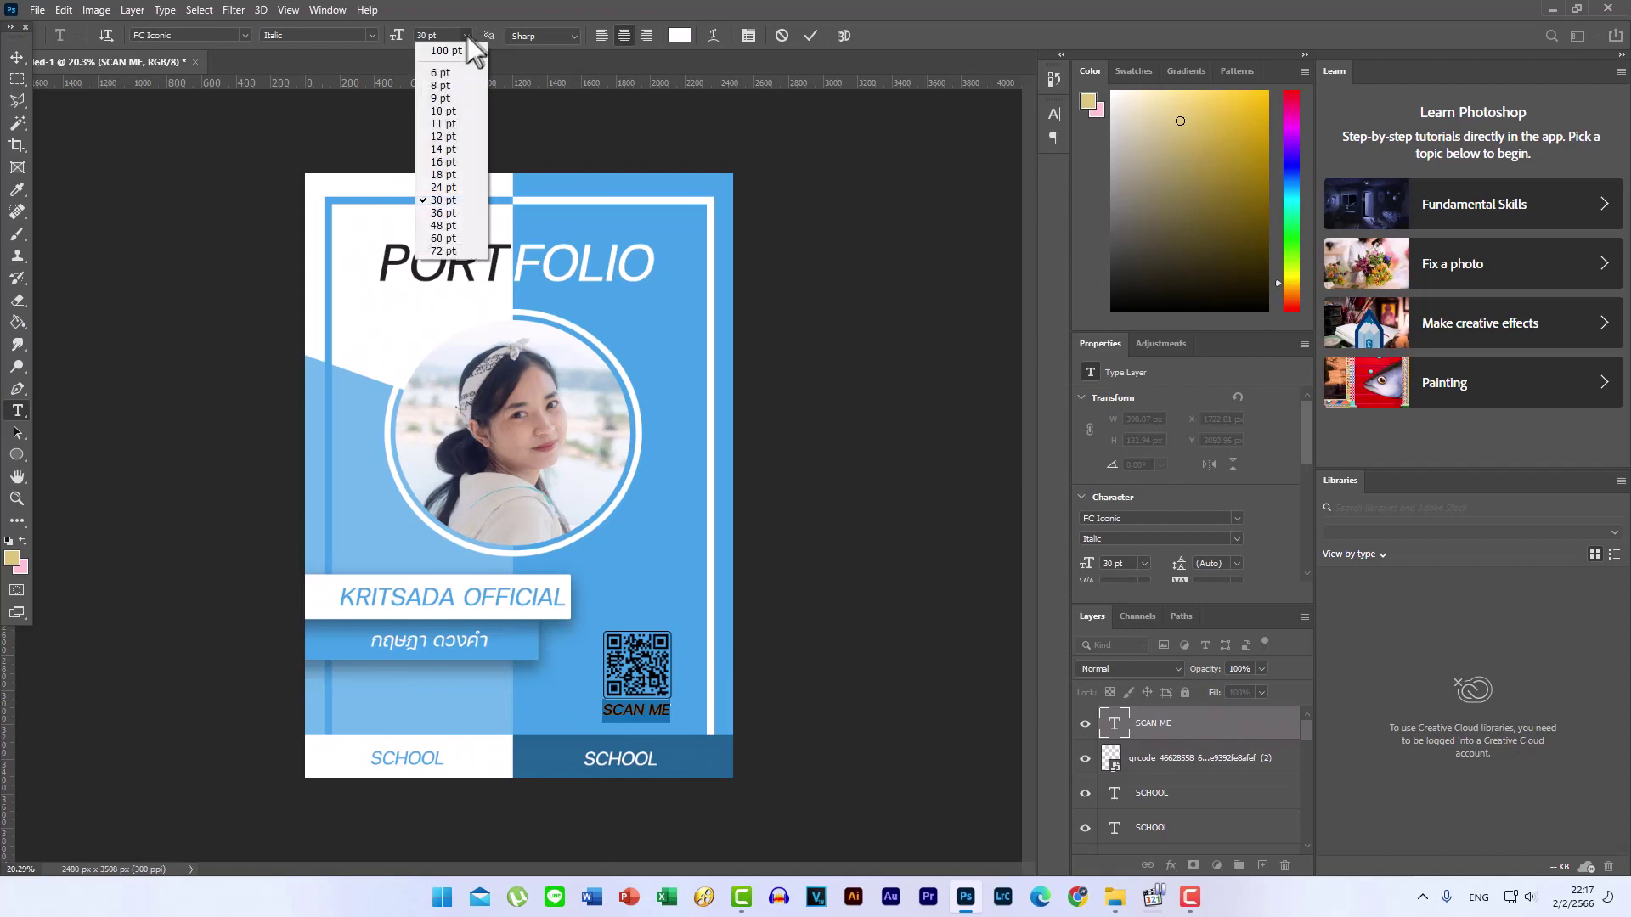
click(476, 187)
click(811, 35)
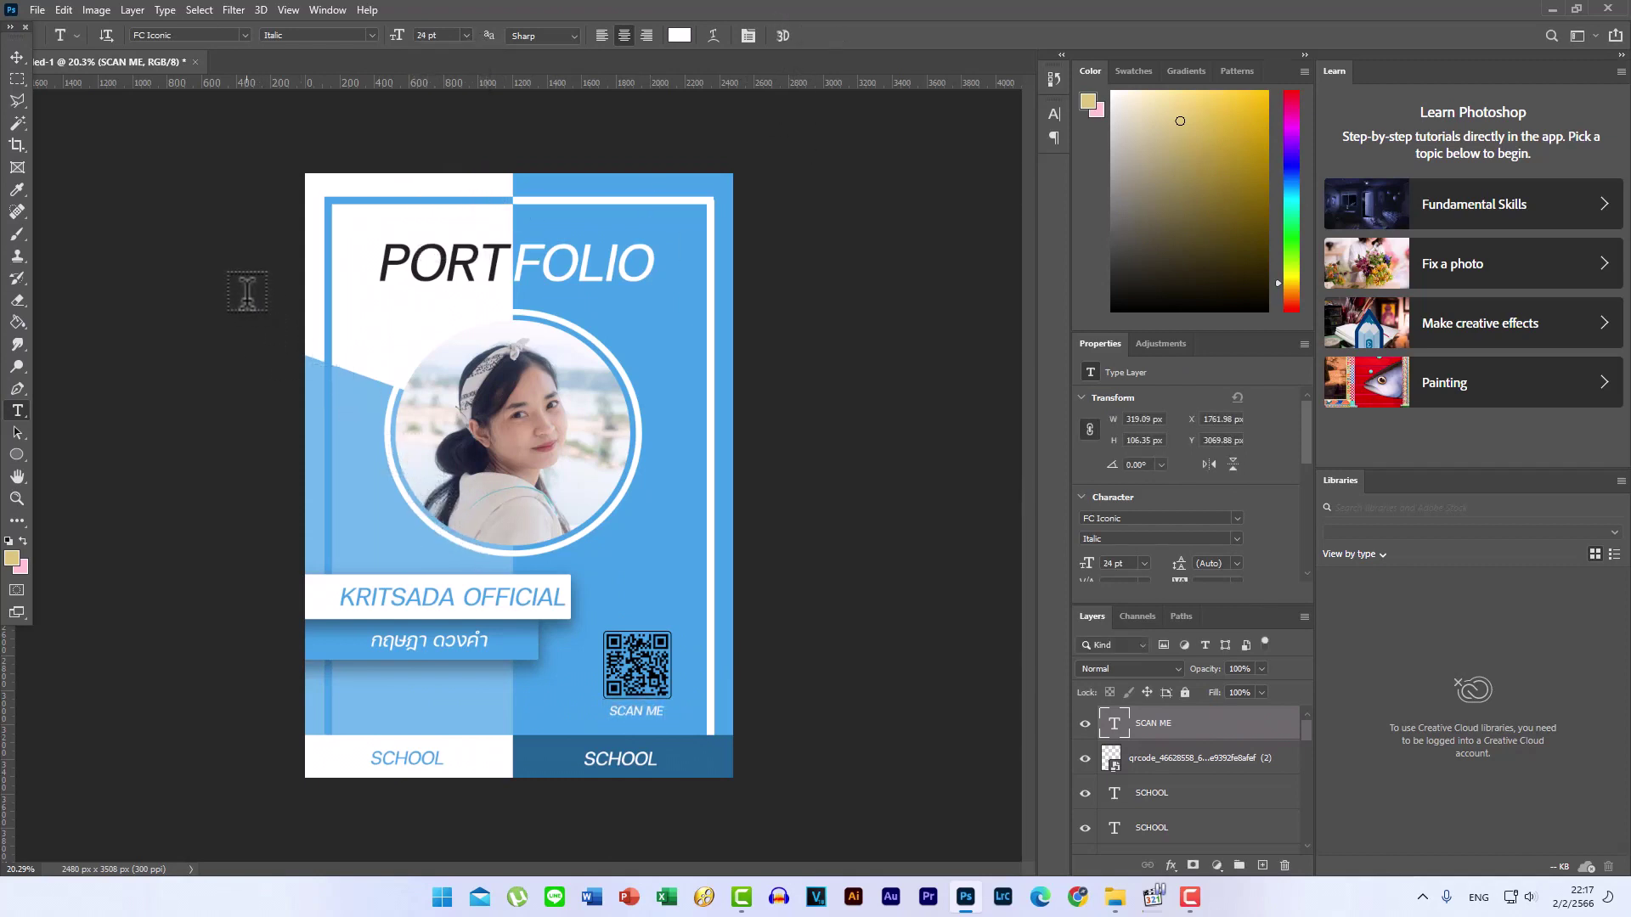
click(17, 56)
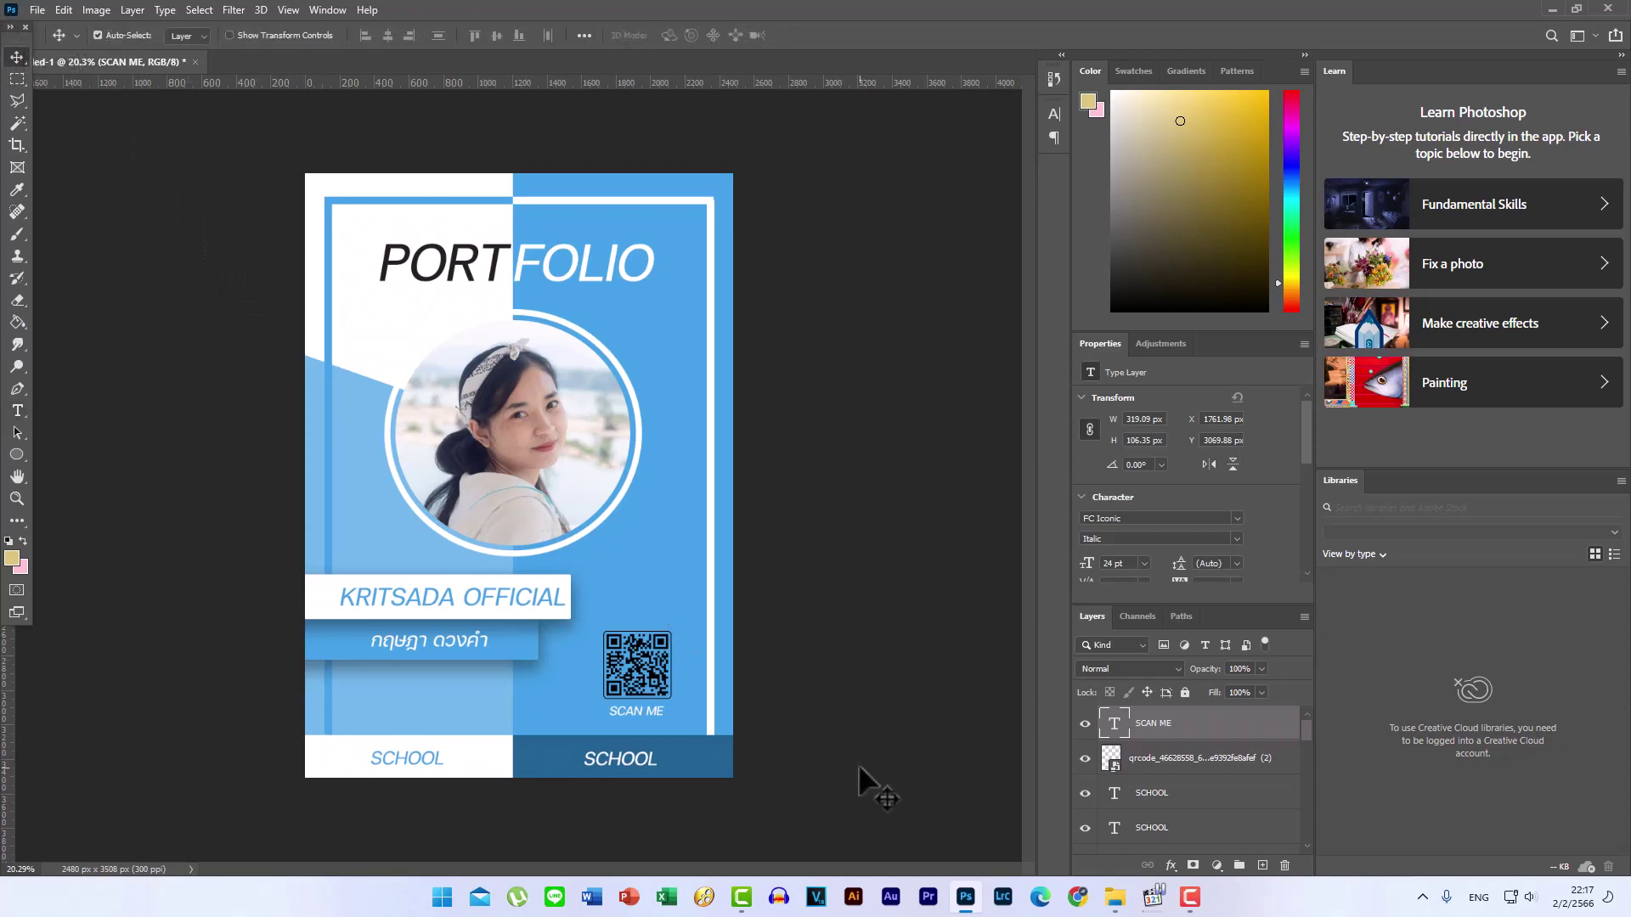